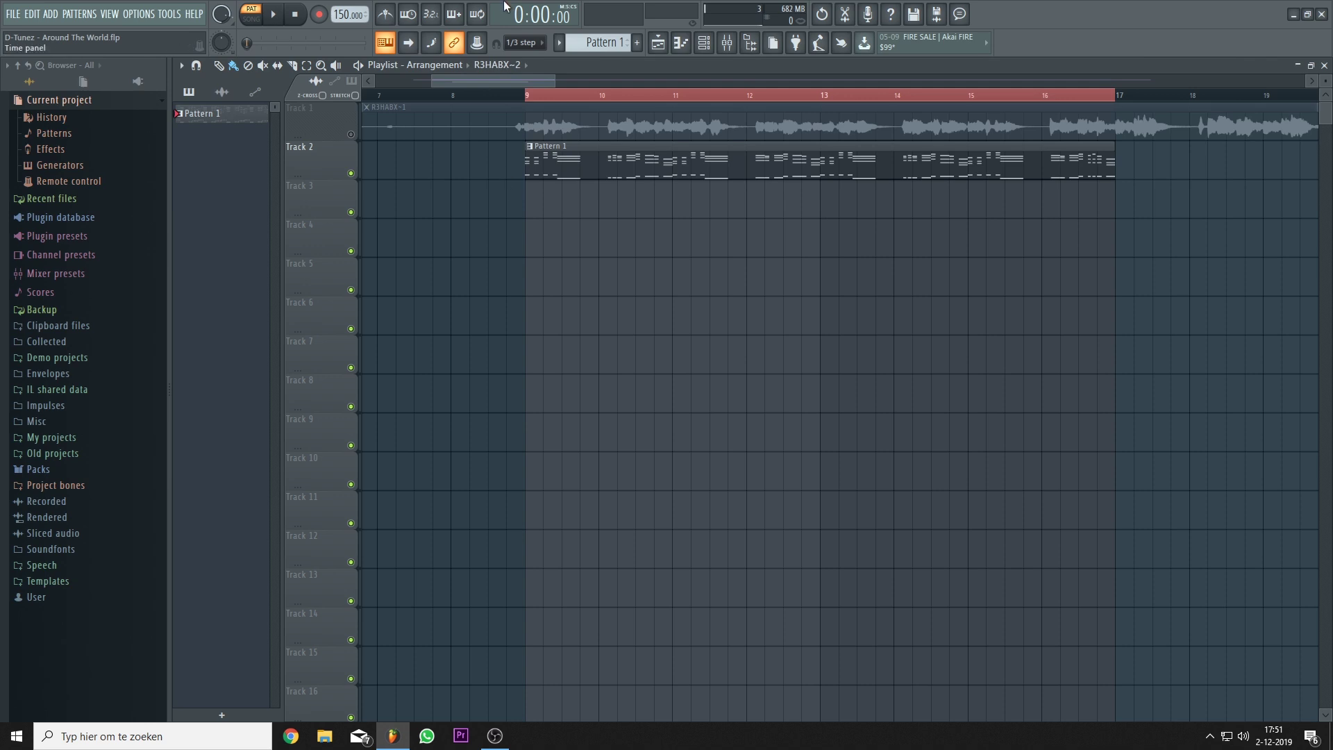
Step: Set the song position to bar 9, bring up the mixer and channel rack, and play the arrangement from there
click(527, 99)
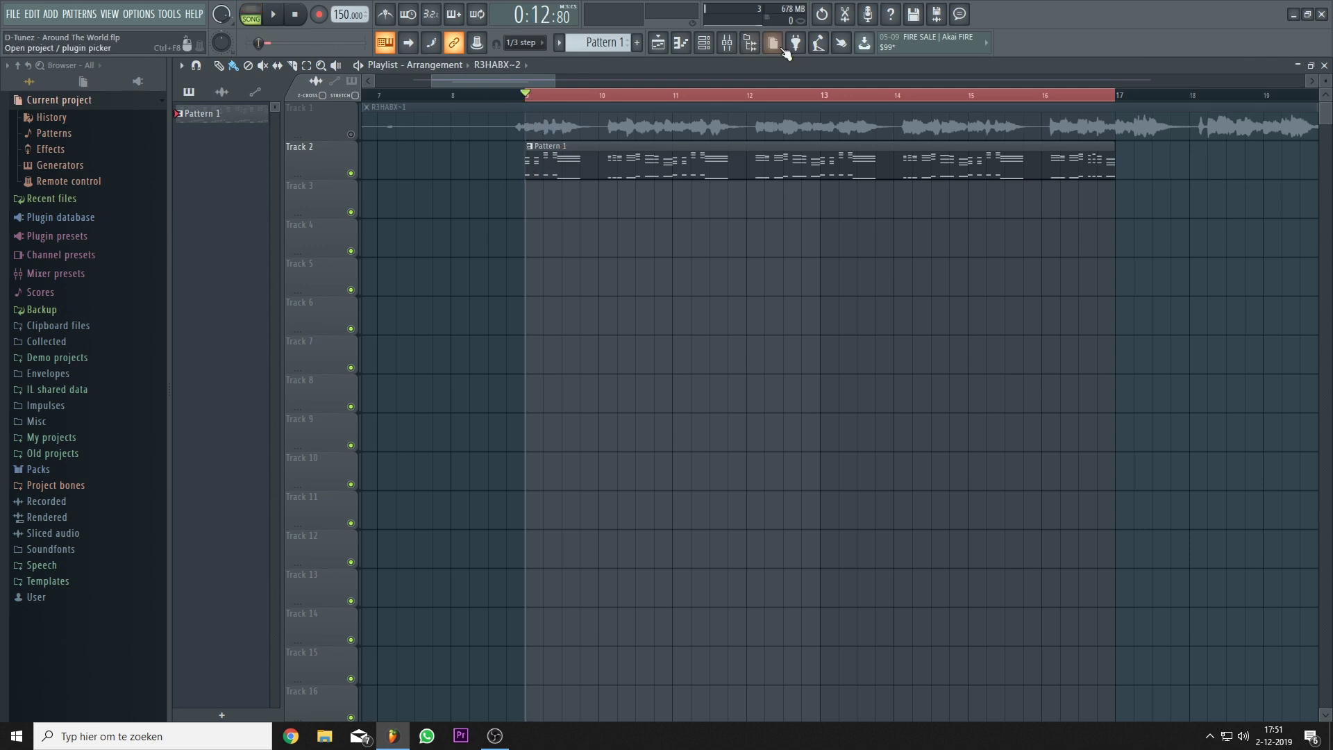
click(728, 43)
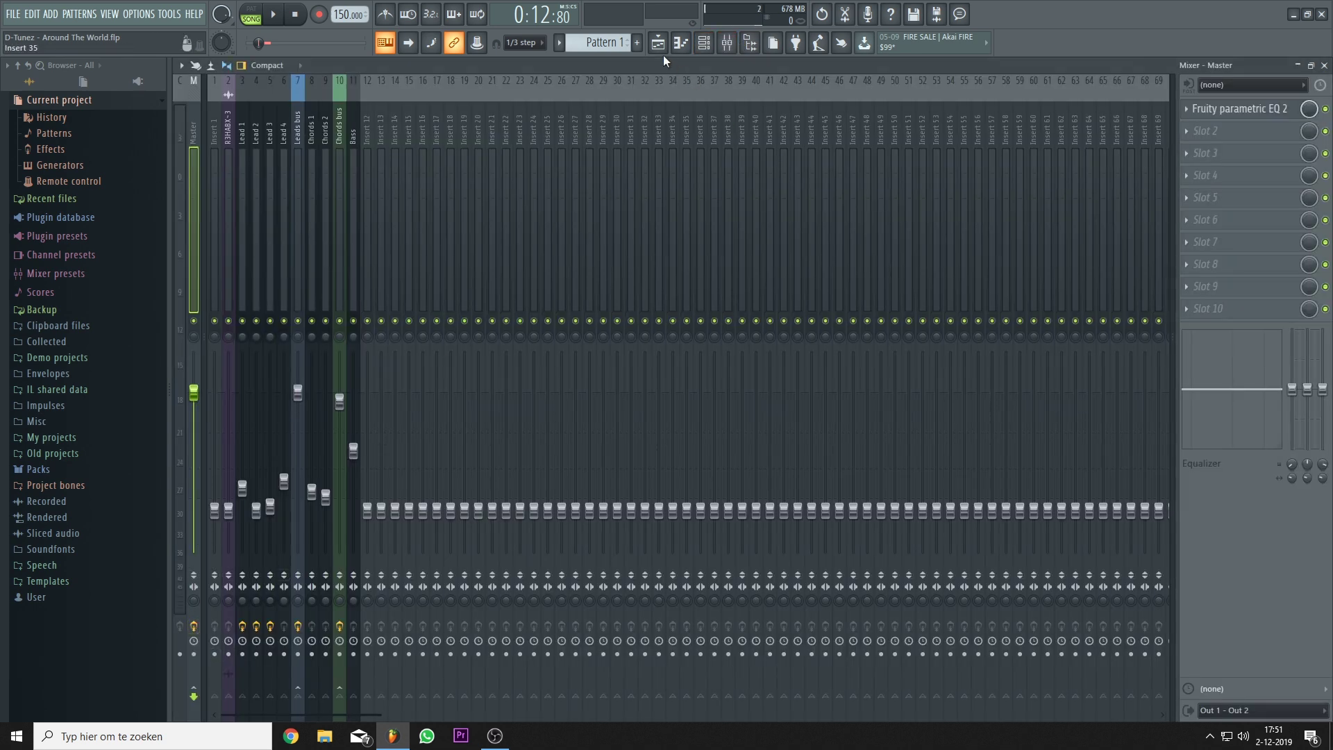
click(657, 43)
key(F5)
key(space)
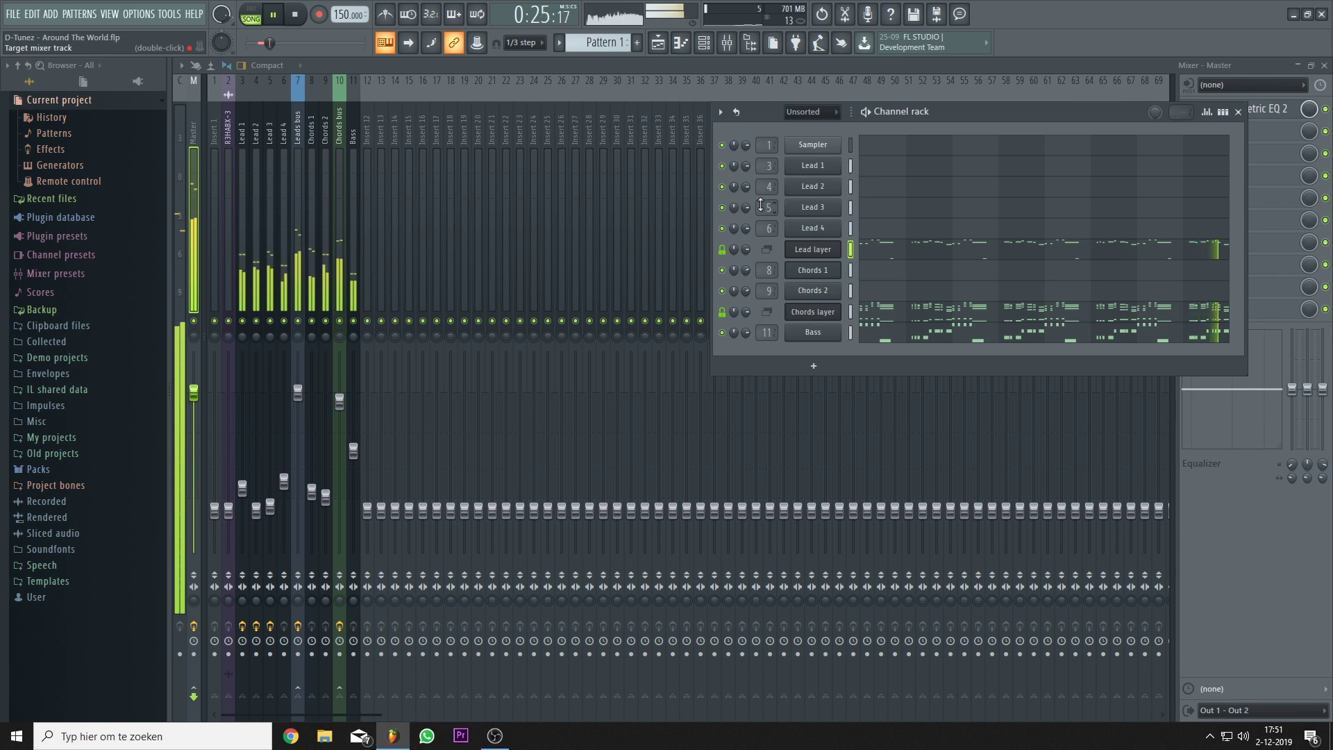
key(space)
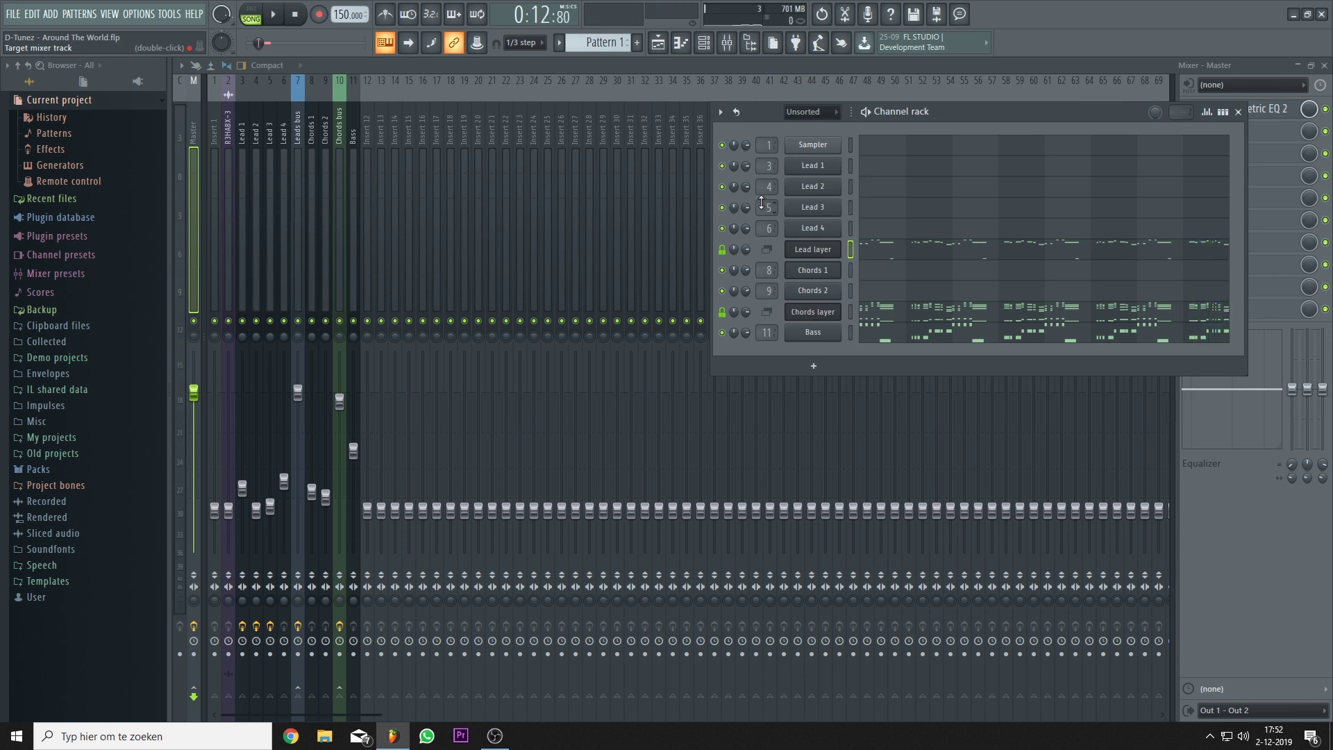
Step: Try transposing the first two A5 notes of the Chords layer down one octave, and undo the change
key(Up)
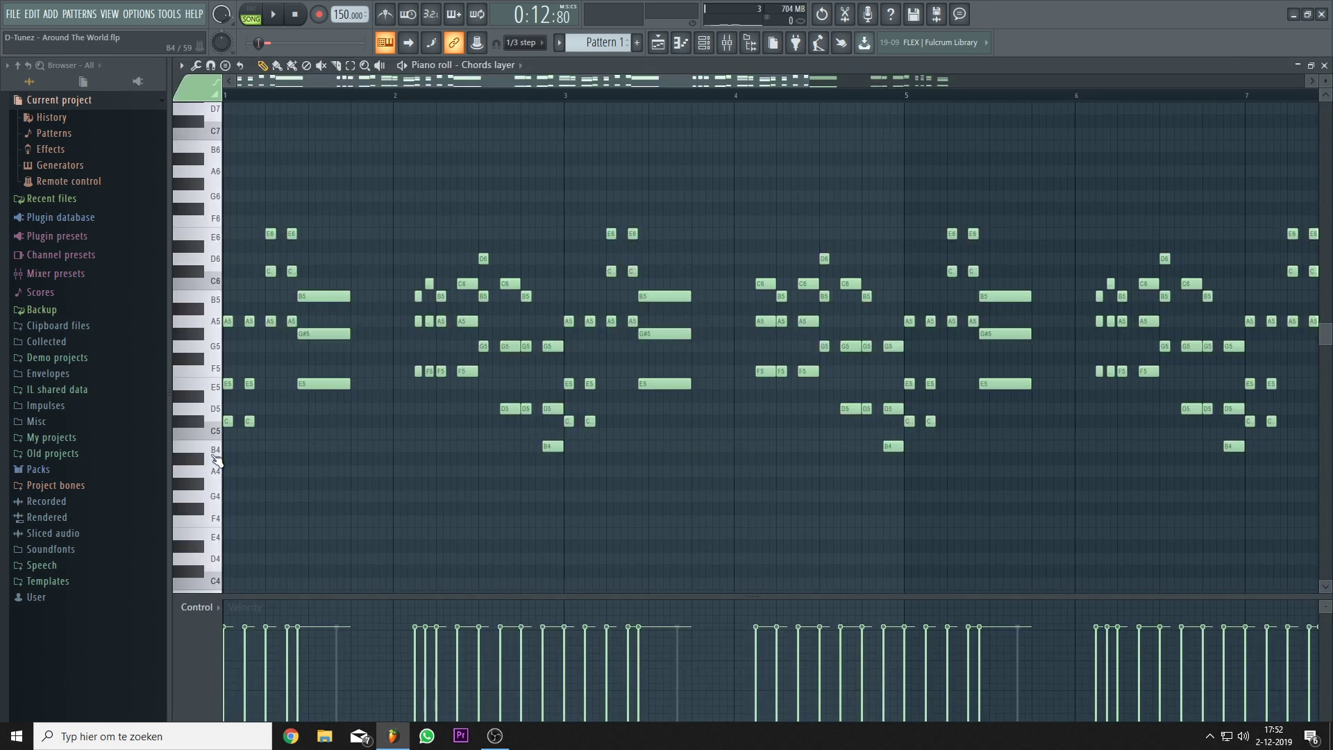
scroll(216, 460, up, 5)
drag(324, 299, 232, 338)
key(ctrl+Down)
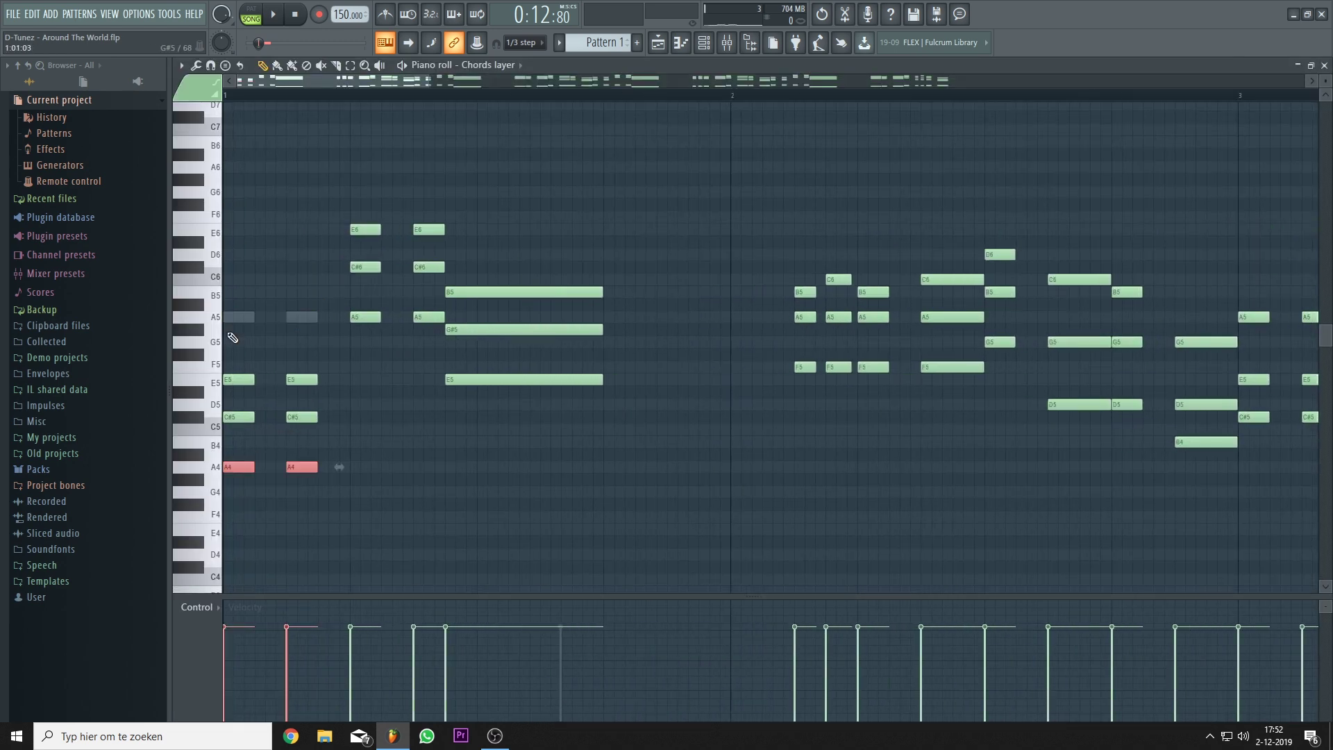
key(ctrl+z)
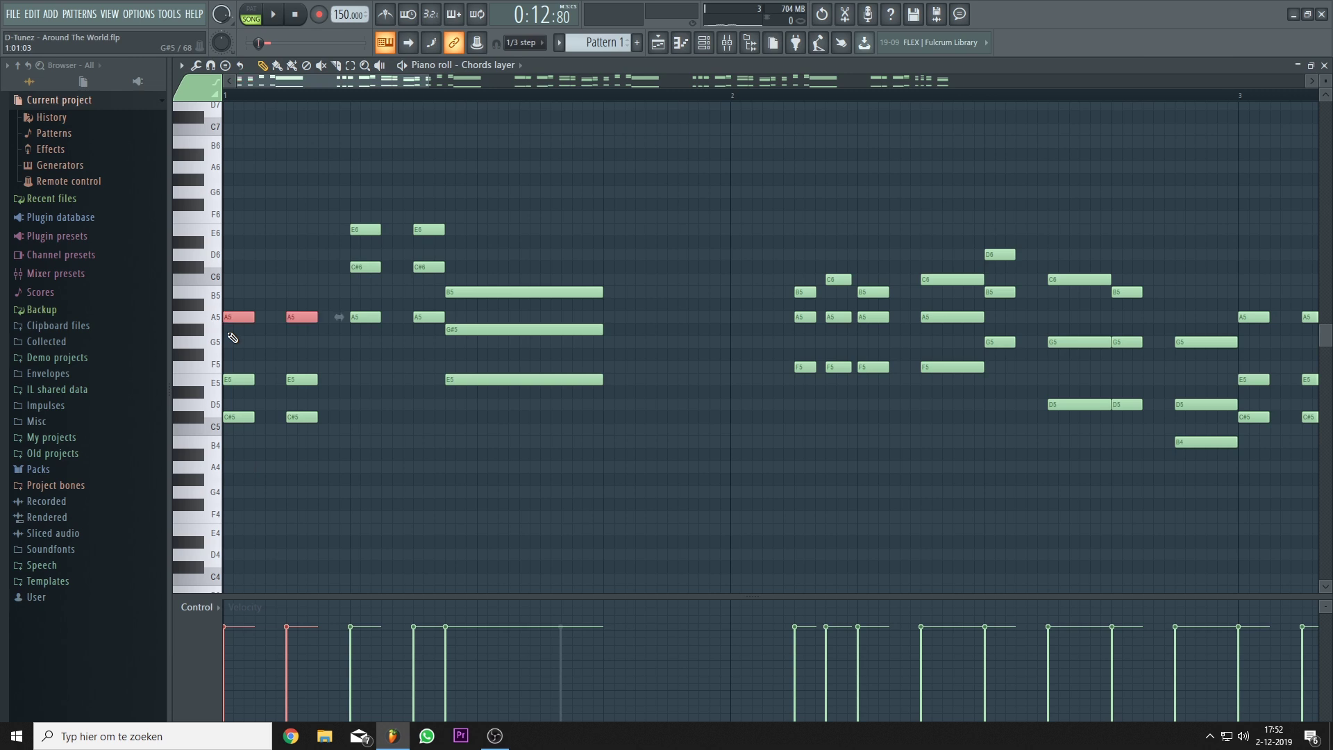
Step: Select the C#5 note pairs in bars 1, 3, 5 and 7 of the Chords layer and lower them to C5
scroll(417, 482, down, 3)
drag(351, 414, 220, 426)
scroll(219, 427, down, 3)
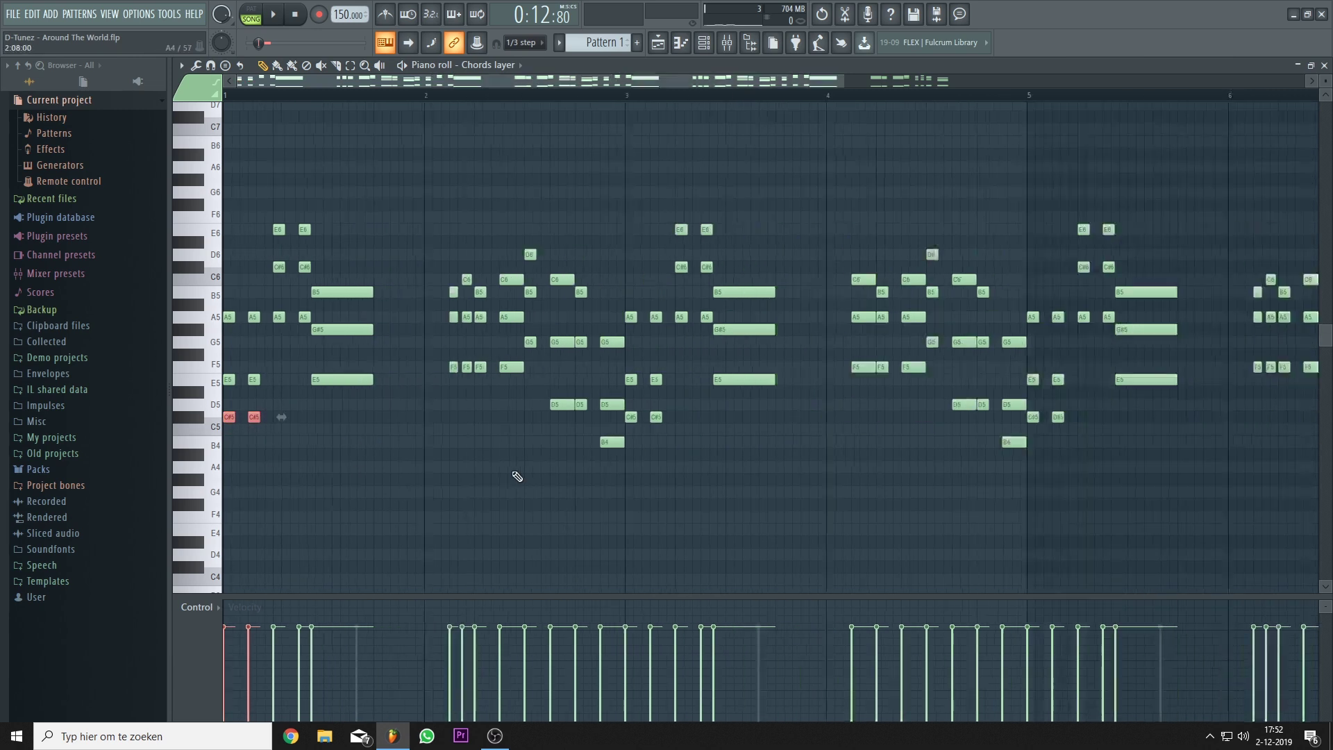
drag(509, 415, 928, 431)
scroll(928, 430, down, 2)
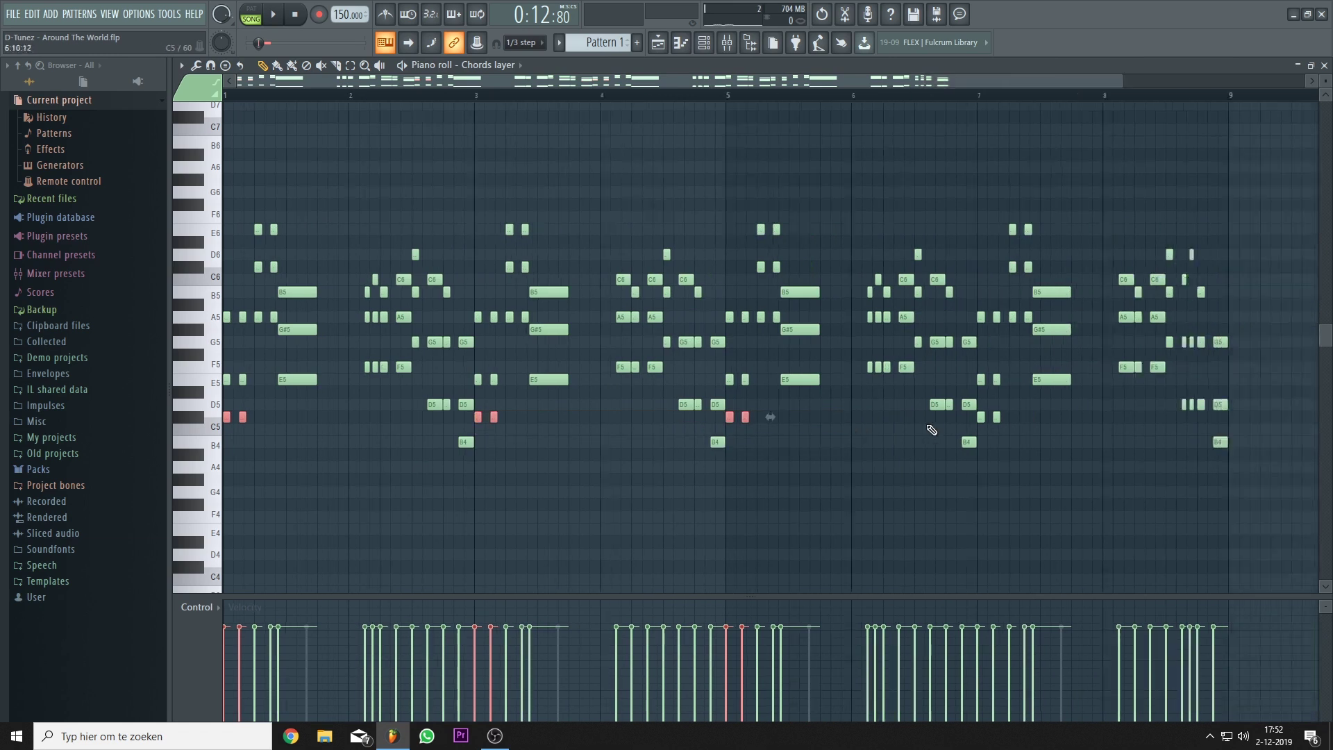
drag(839, 413, 1215, 425)
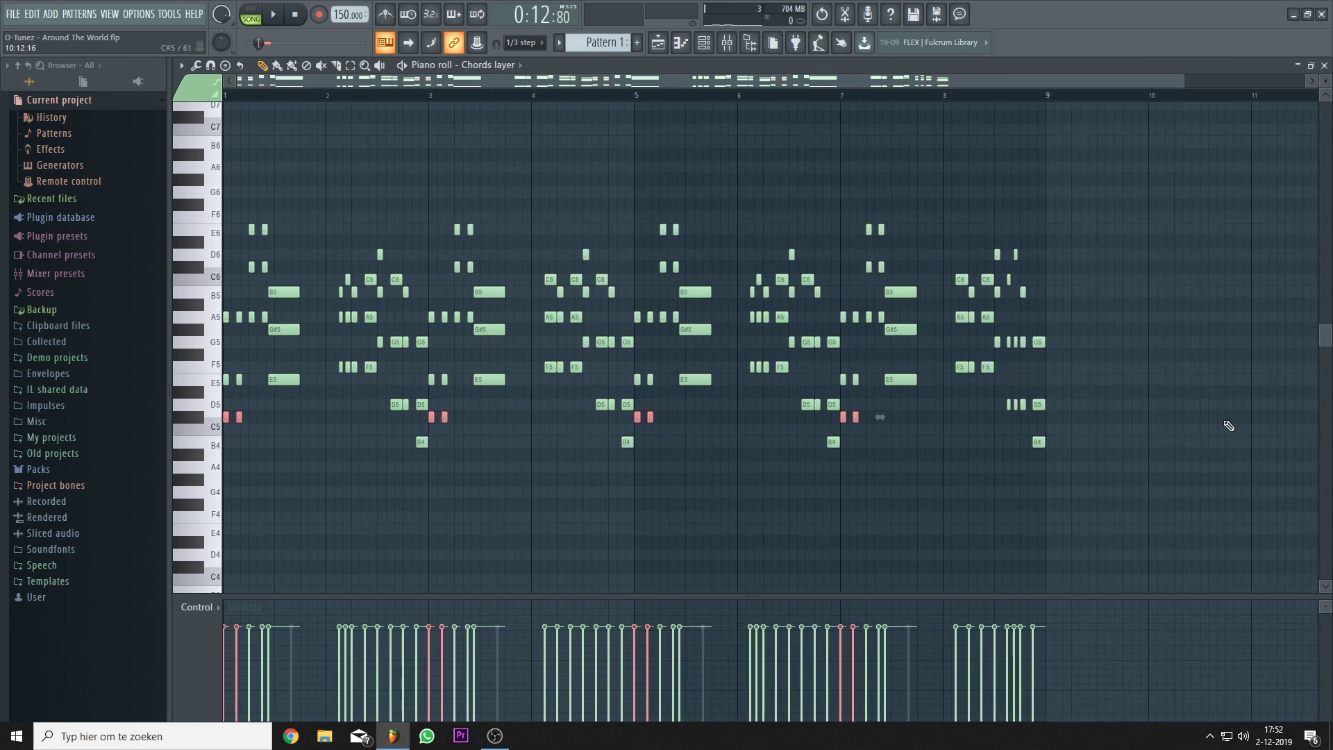
key(Down)
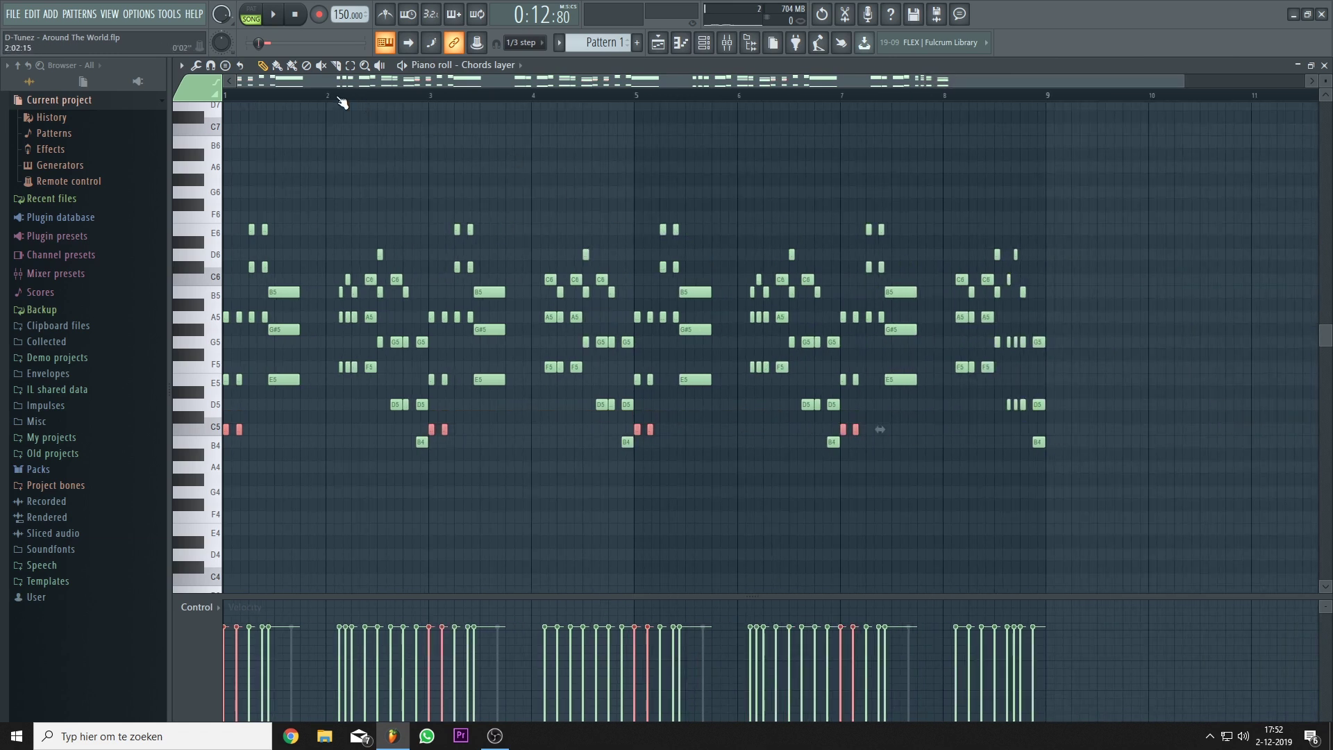
Step: Play the pattern and compare the selected chord notes at C#5 and at C5, ending on C5
key(space)
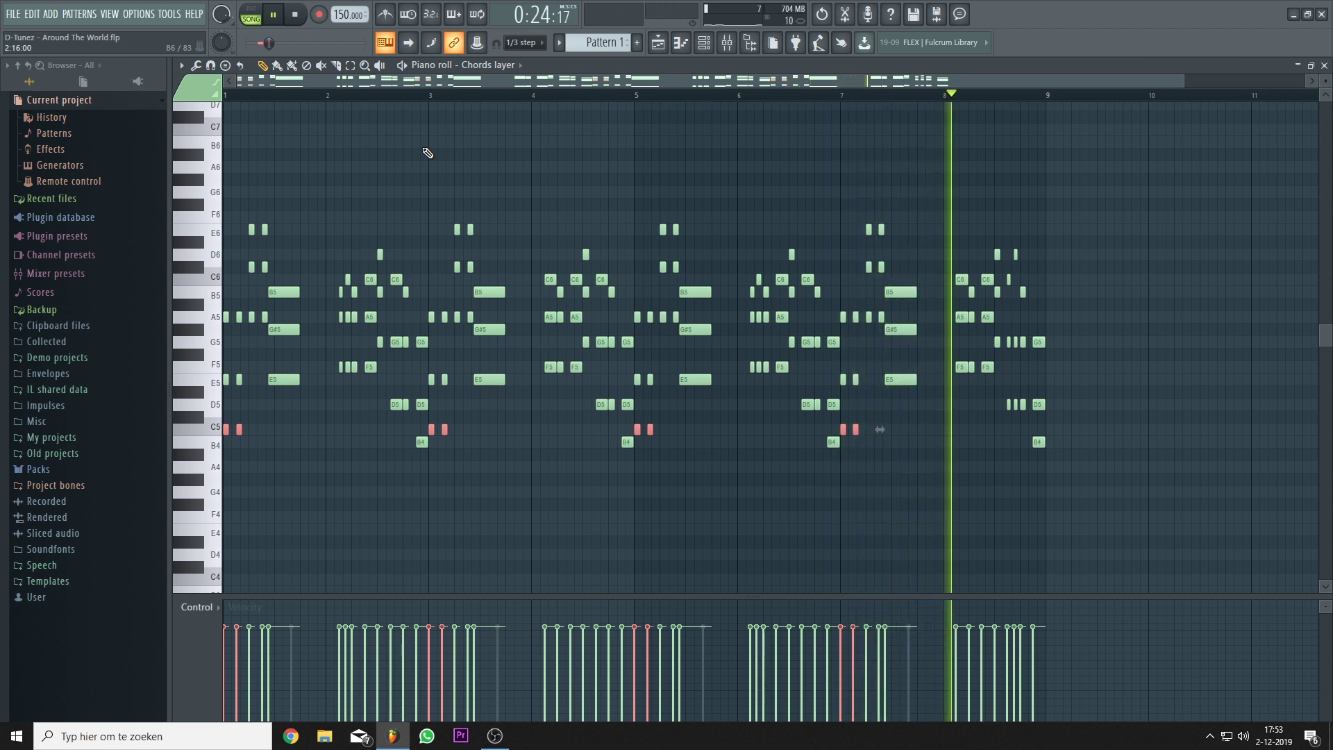
key(shift+Up)
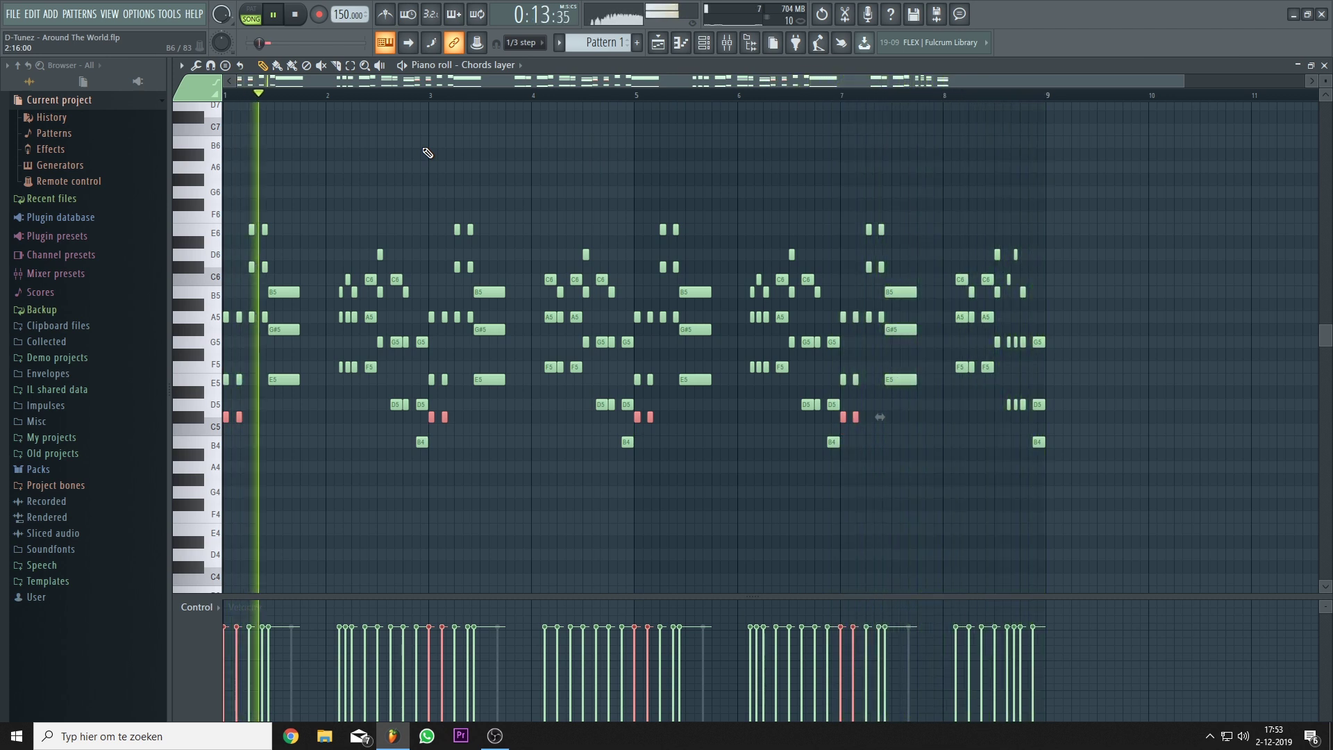
key(space)
key(shift+Down)
key(space)
key(space)
key(shift+Up)
key(space)
key(shift+Down)
key(space)
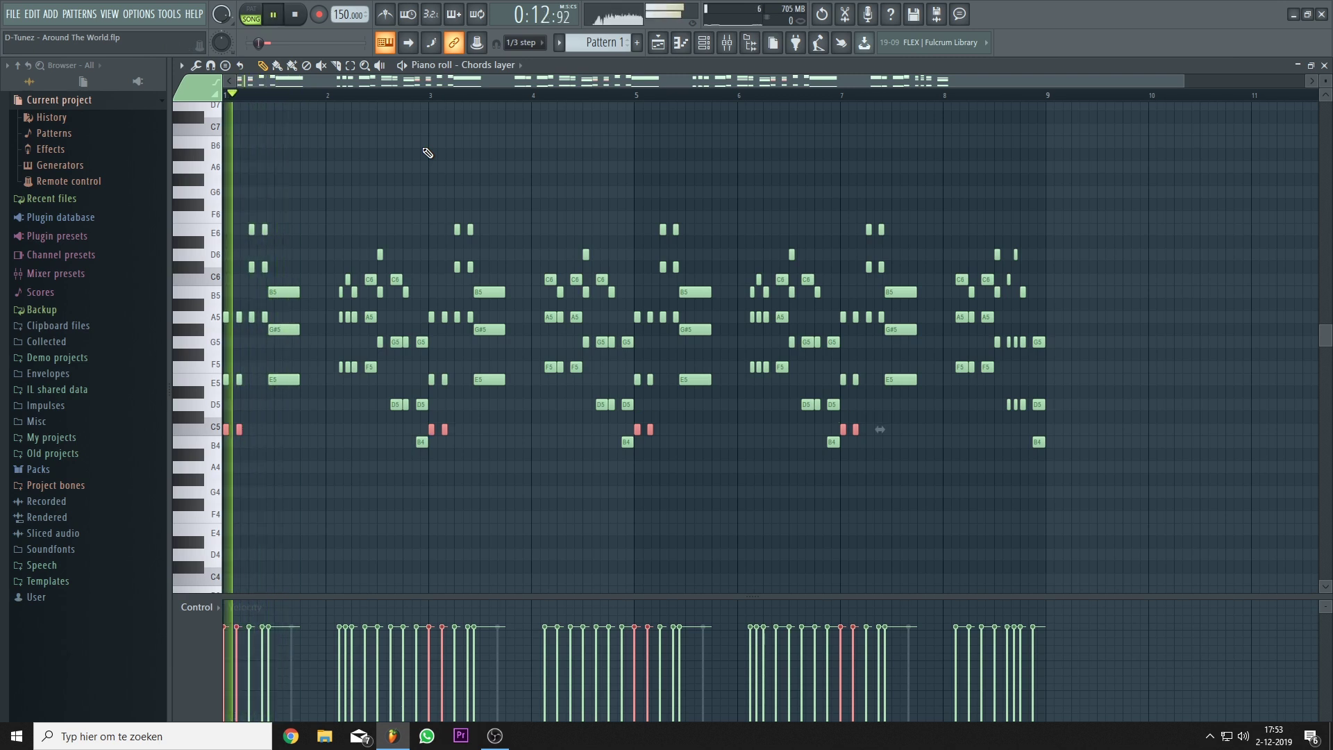
key(space)
Step: Try the C5 and E5 notes of the first two chords one octave higher, audition them, and move them back down
scroll(250, 381, up, 5)
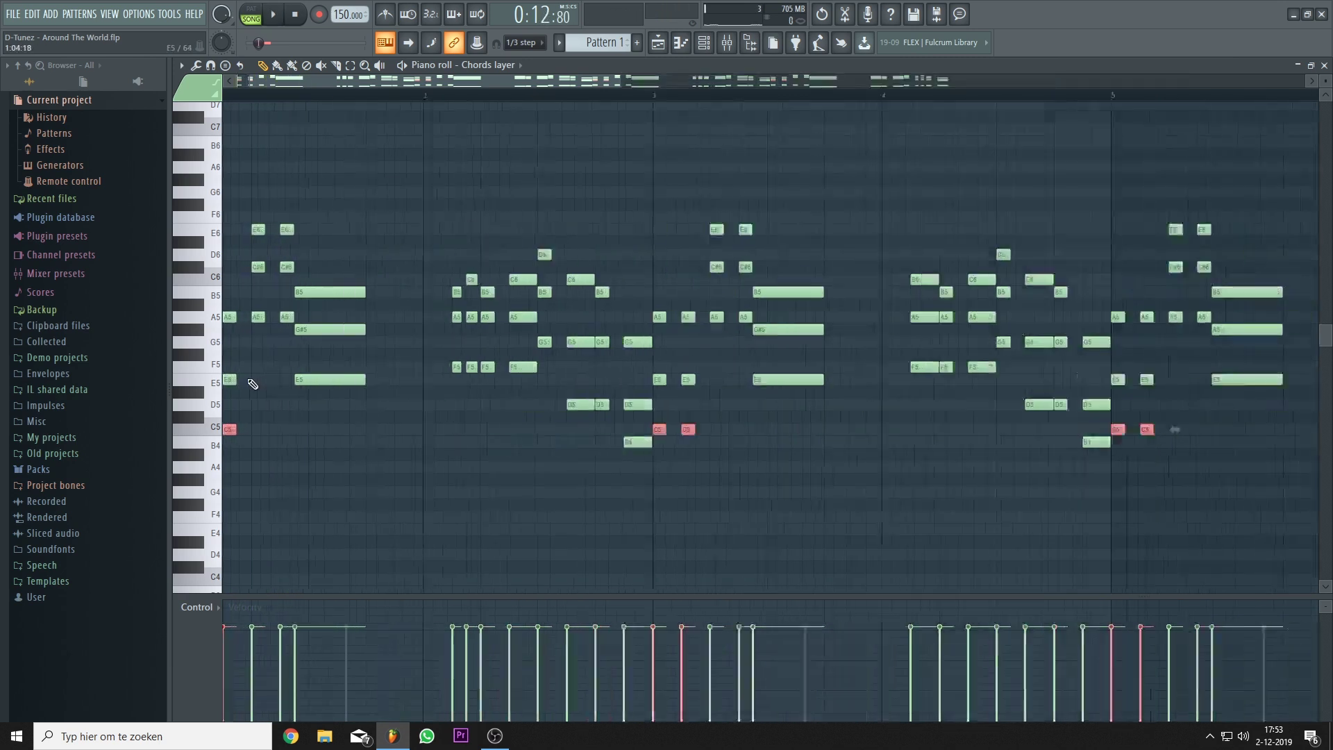
drag(361, 364, 196, 486)
key(ctrl+Up)
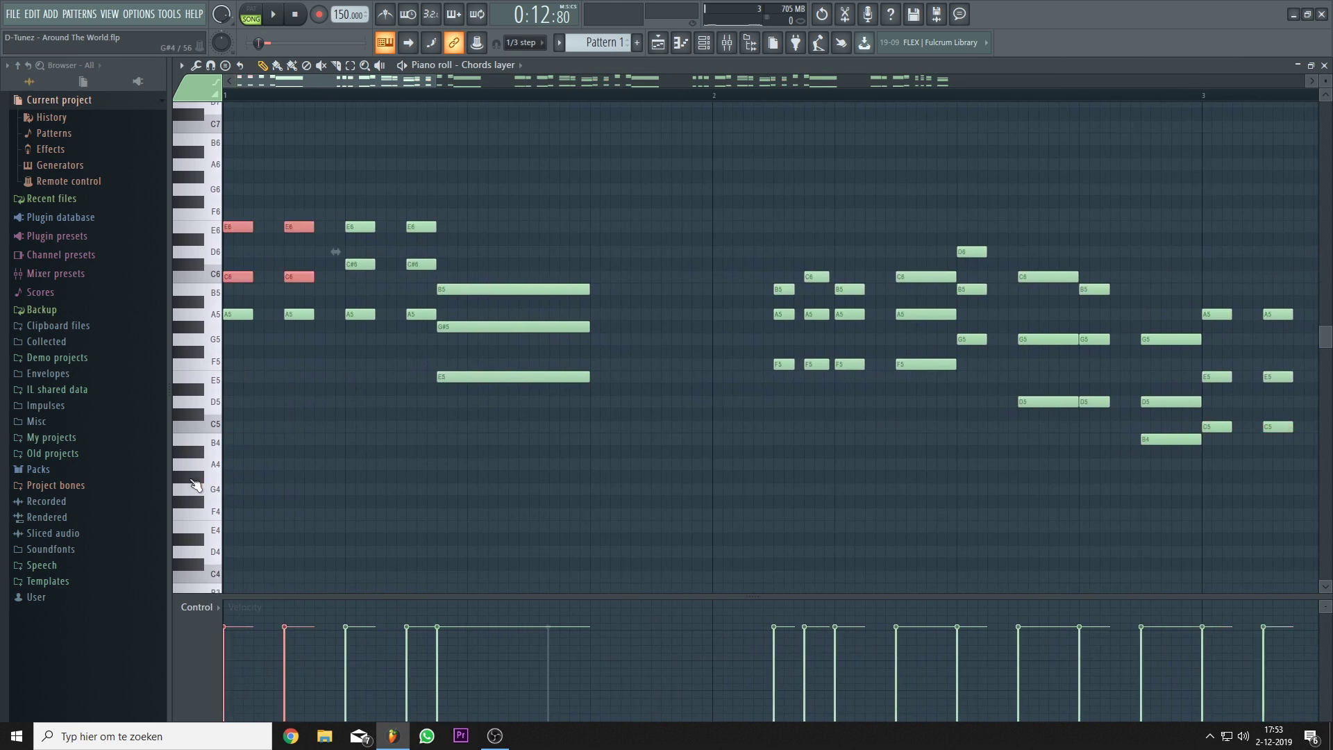
key(space)
key(space)
key(ctrl+Down)
key(space)
key(space)
Step: Try lowering the two C#6 notes in bar 1 to C6, audition the chords, undo the change and deselect the notes
drag(335, 247, 608, 294)
ctrl+click(568, 287)
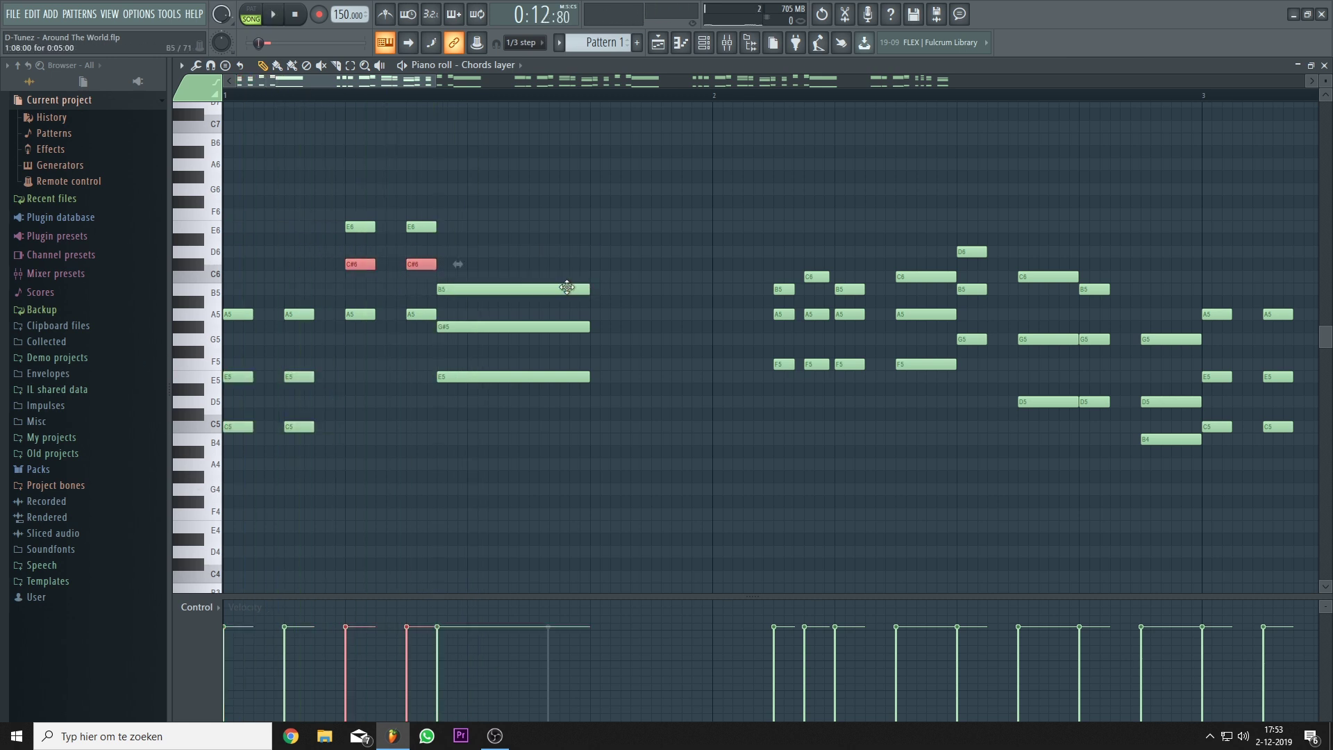
key(Down)
key(space)
key(space)
key(space)
key(space)
key(space)
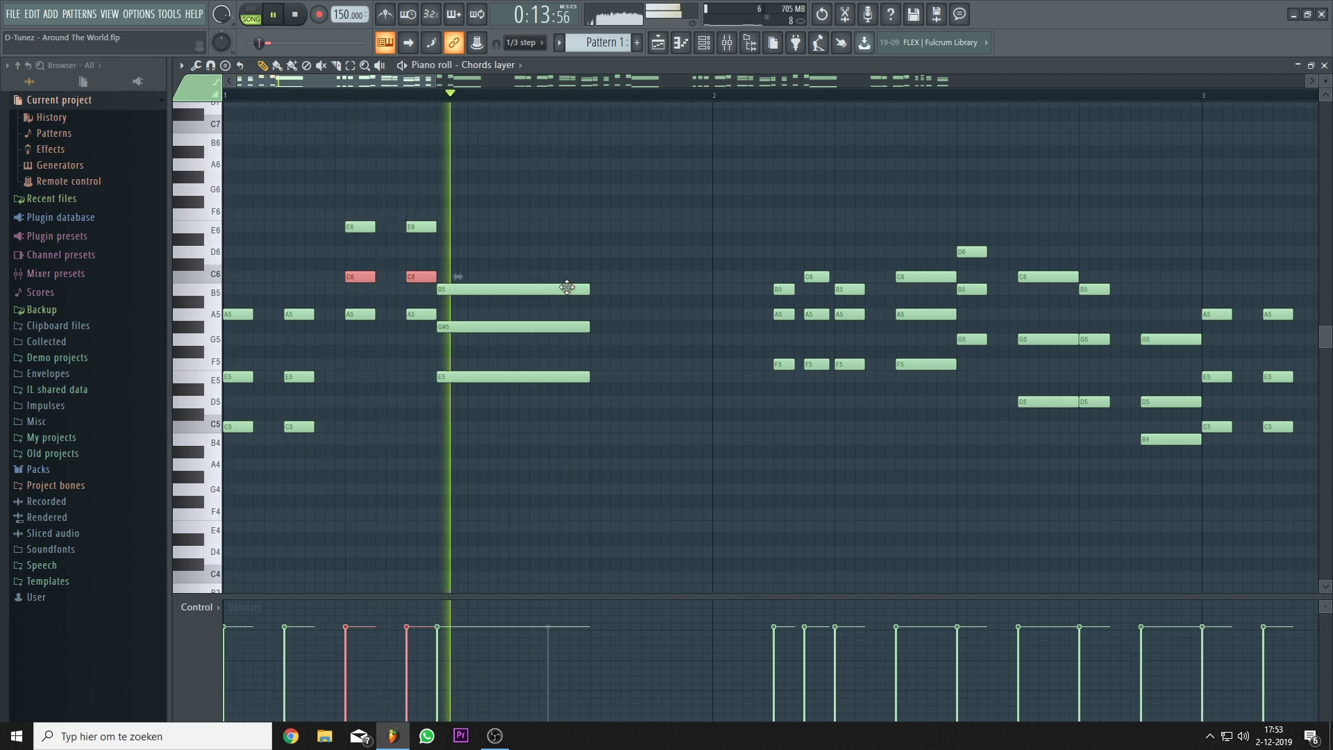
key(space)
key(ctrl+z)
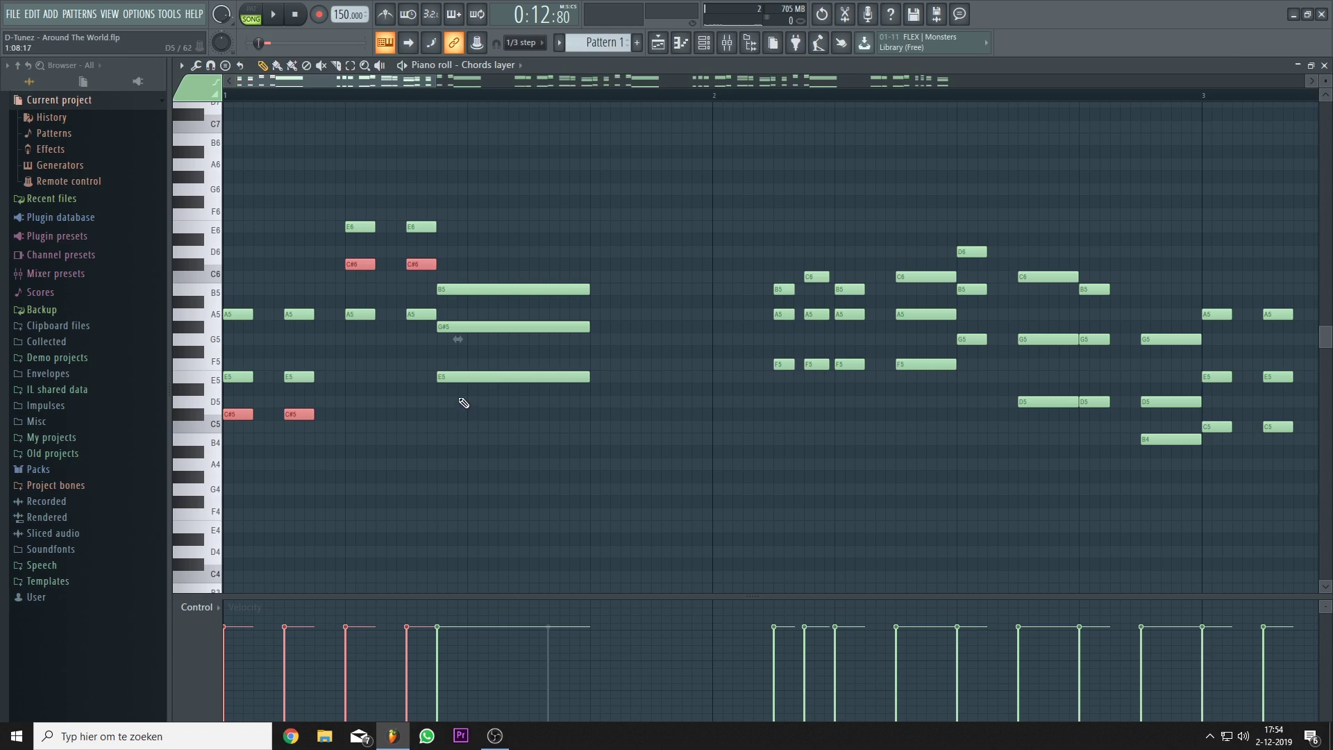
key(ctrl+d)
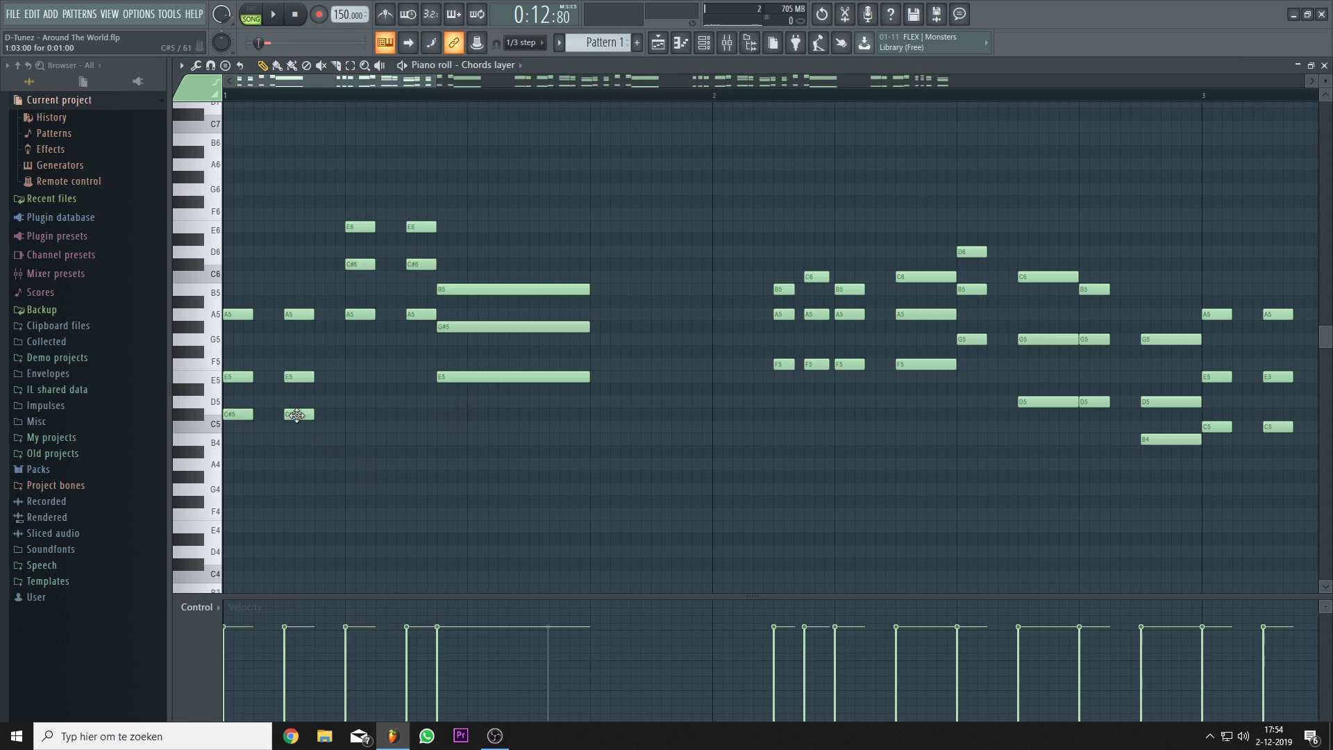
Step: Collapse the project history in the browser and select the row of C5 notes in the Chords layer piano roll
scroll(410, 235, down, 6)
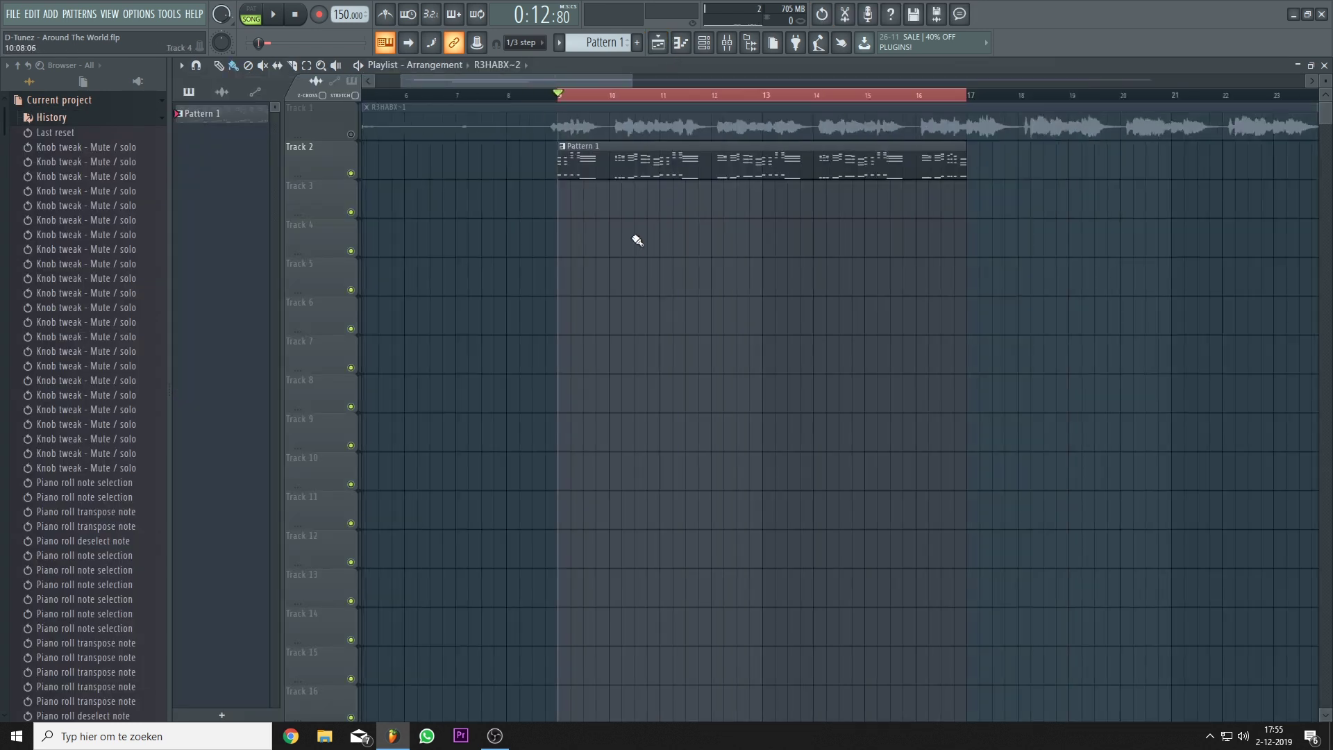
scroll(635, 239, down, 3)
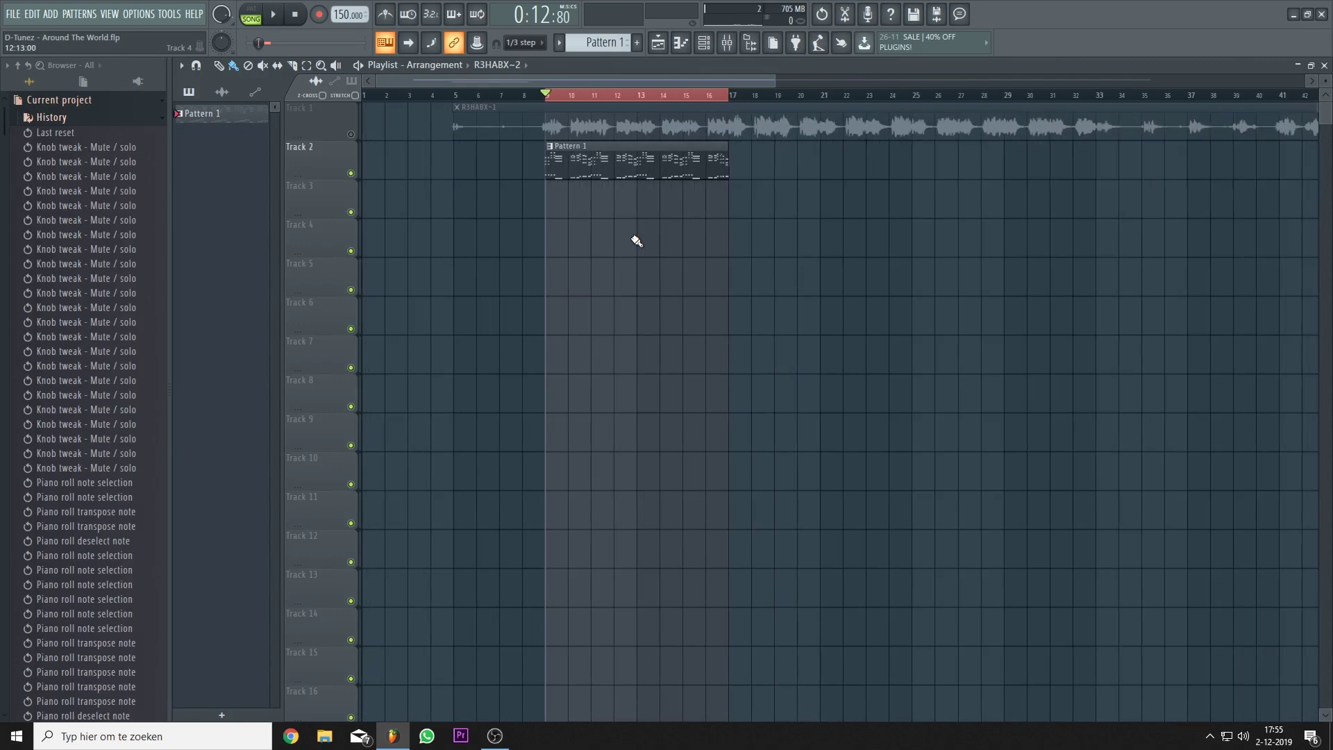
click(143, 123)
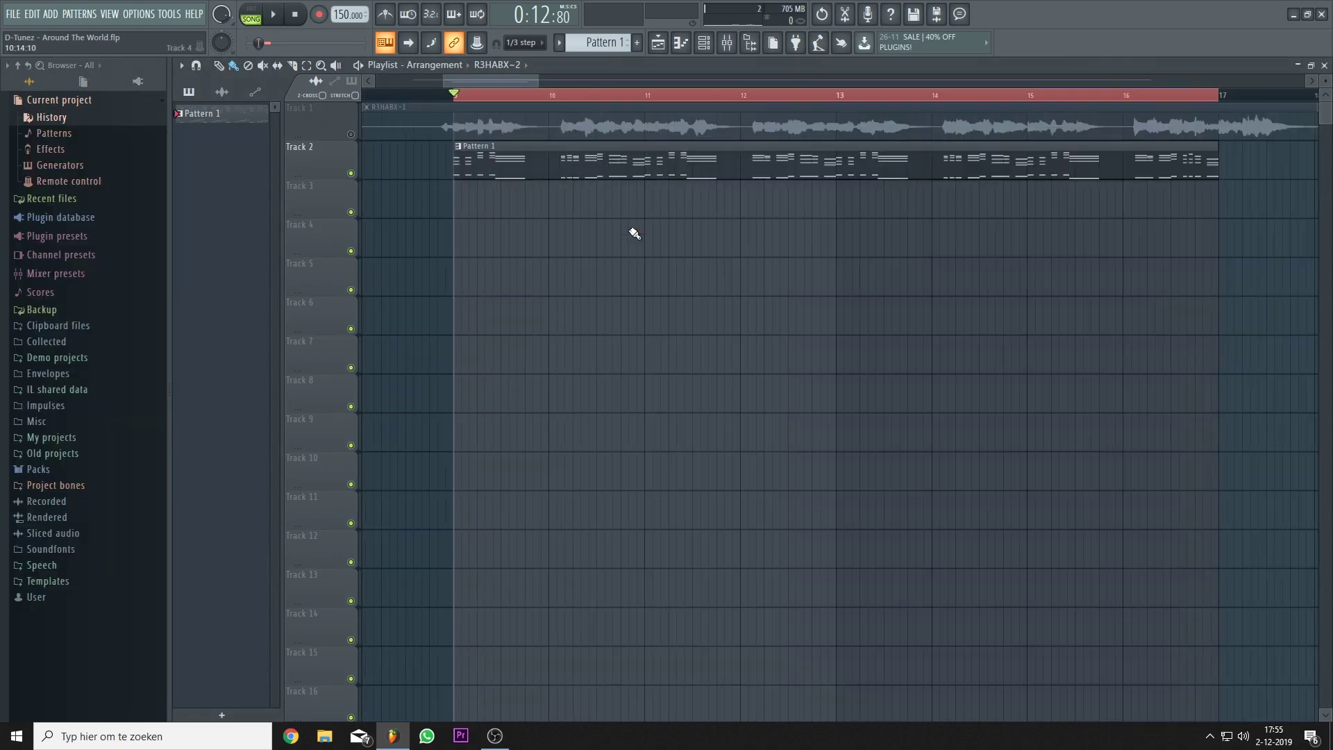
scroll(634, 233, down, 5)
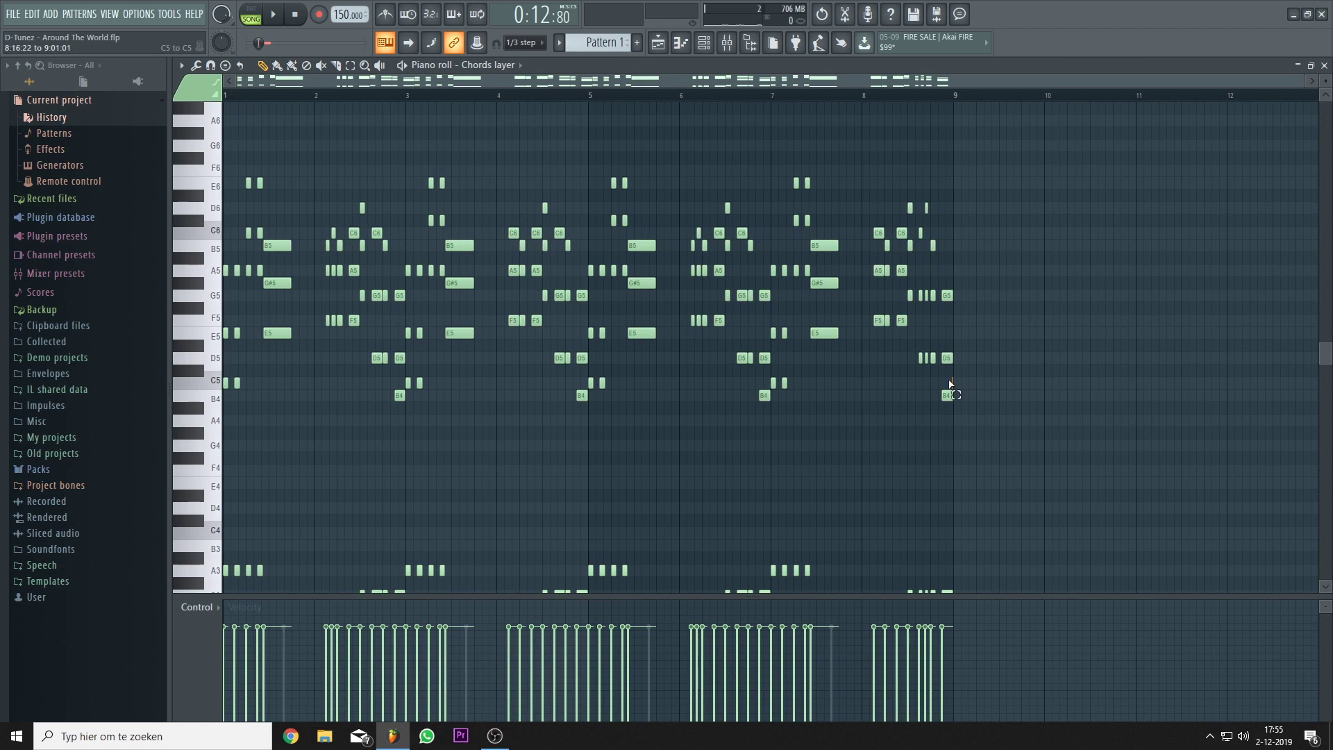
drag(954, 381, 160, 385)
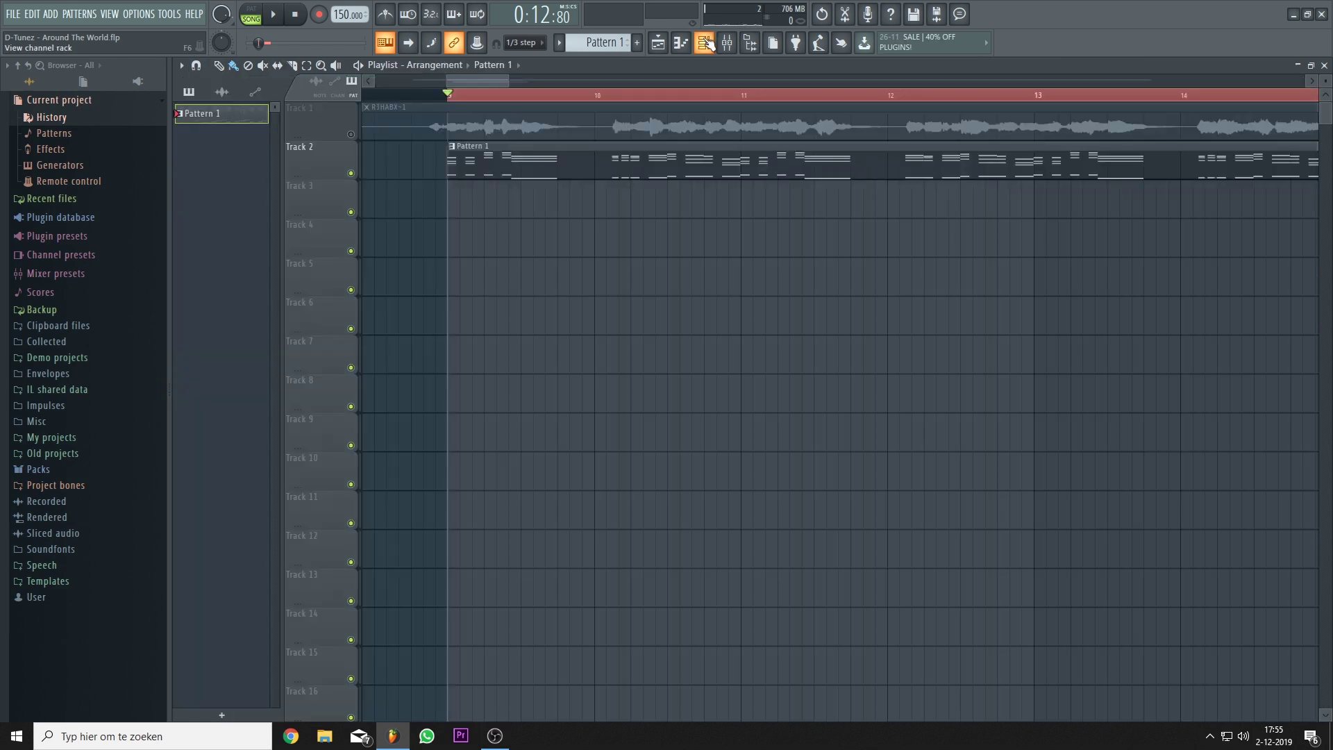
Step: Show the channel rack, solo the Bass channel and play the bassline on its own
key(F6)
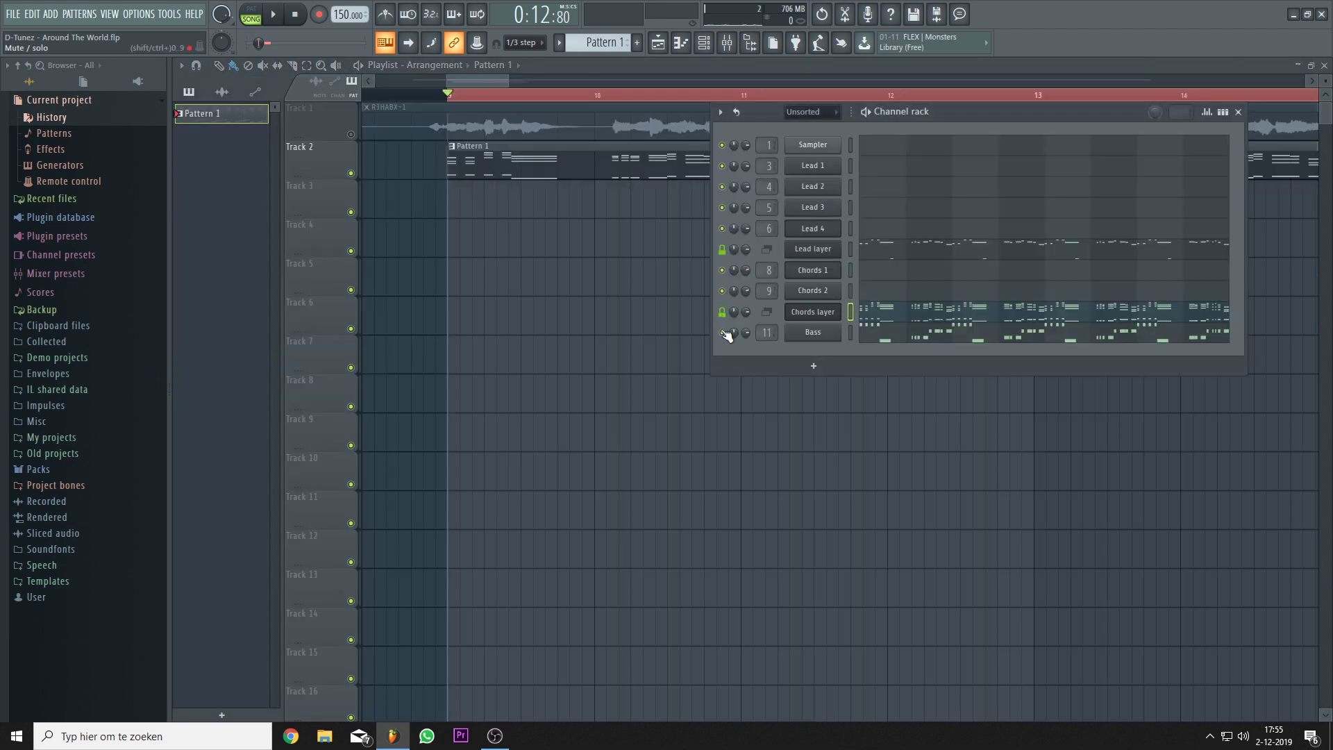
key(space)
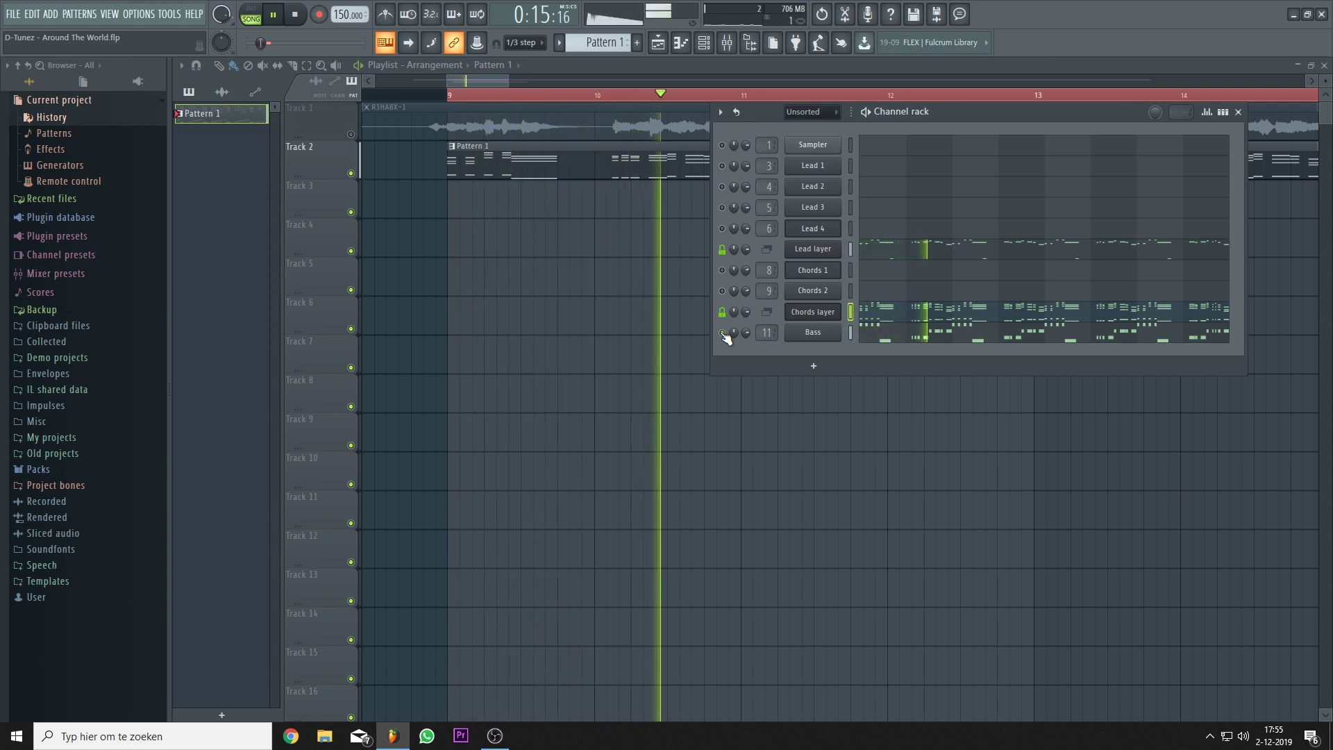
key(space)
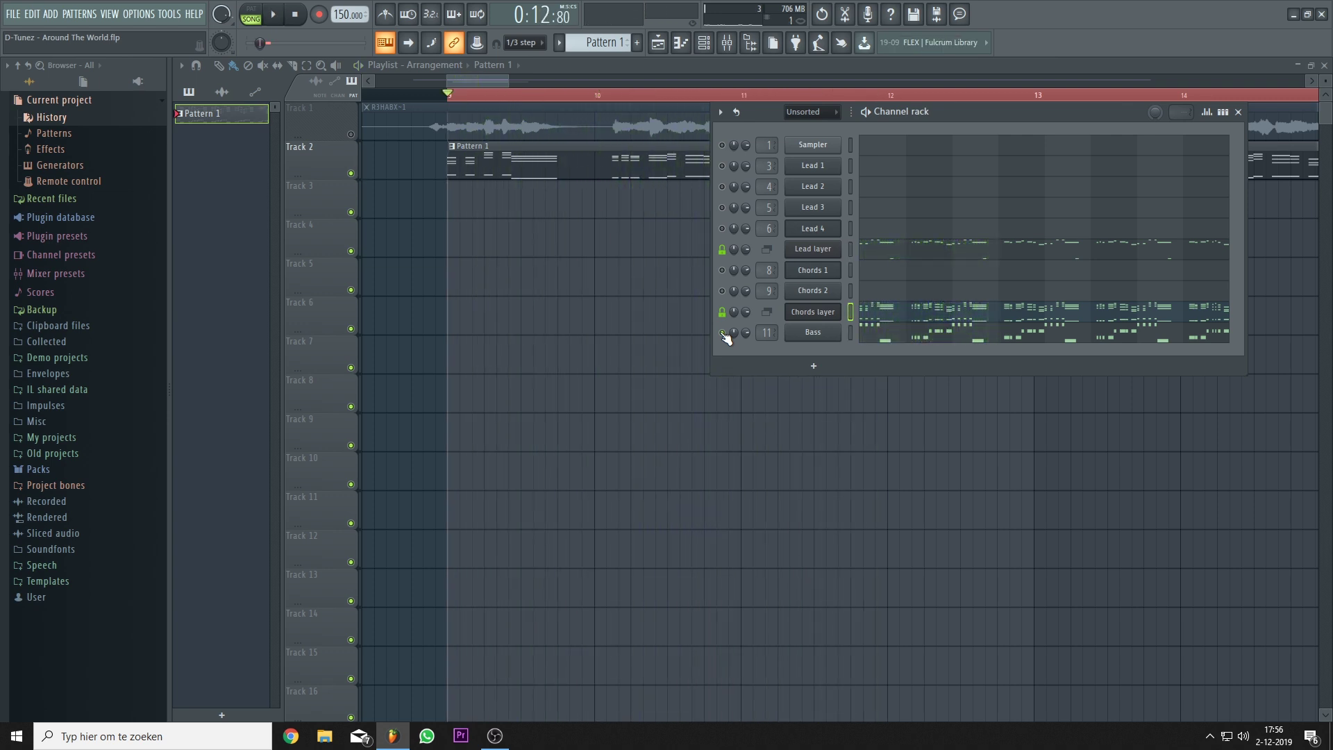
Step: Open the Bass channel's Sylenth1 synth, point out the Filter A settings and play a C5 note
click(831, 335)
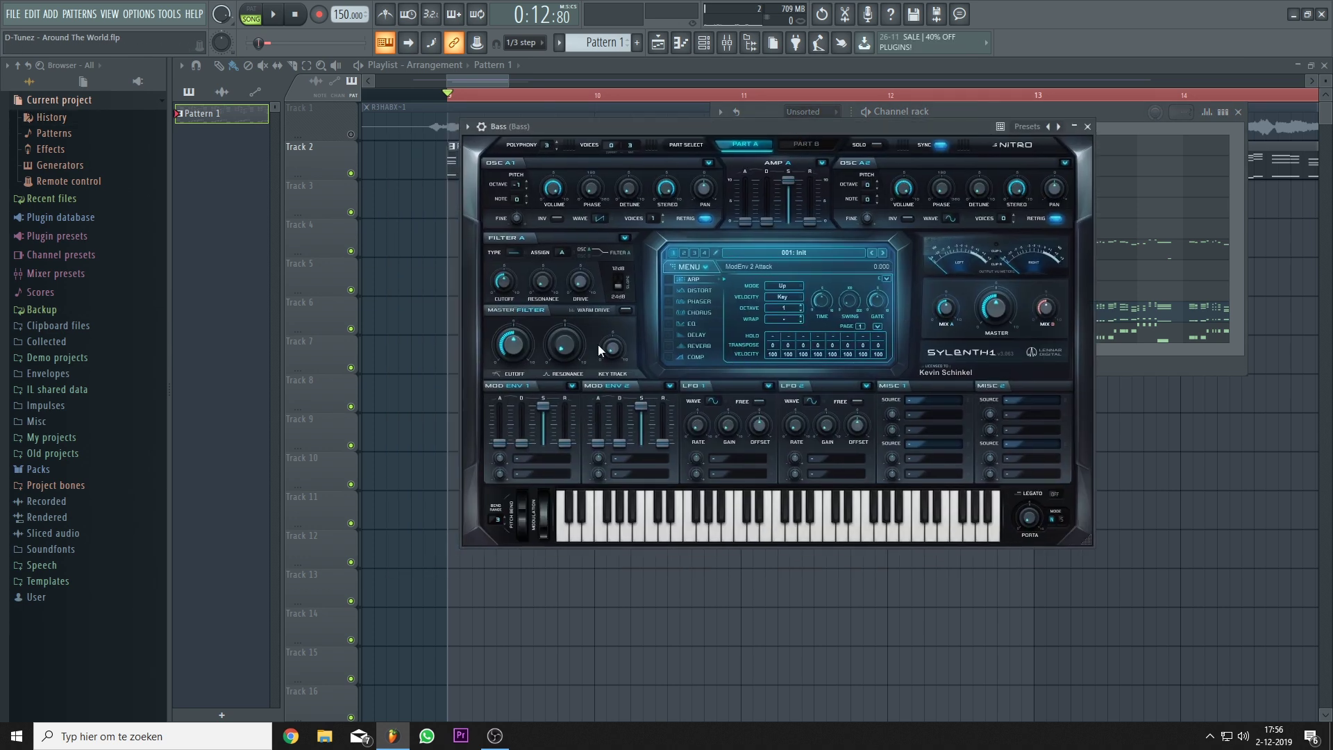
click(518, 253)
click(552, 277)
key(z)
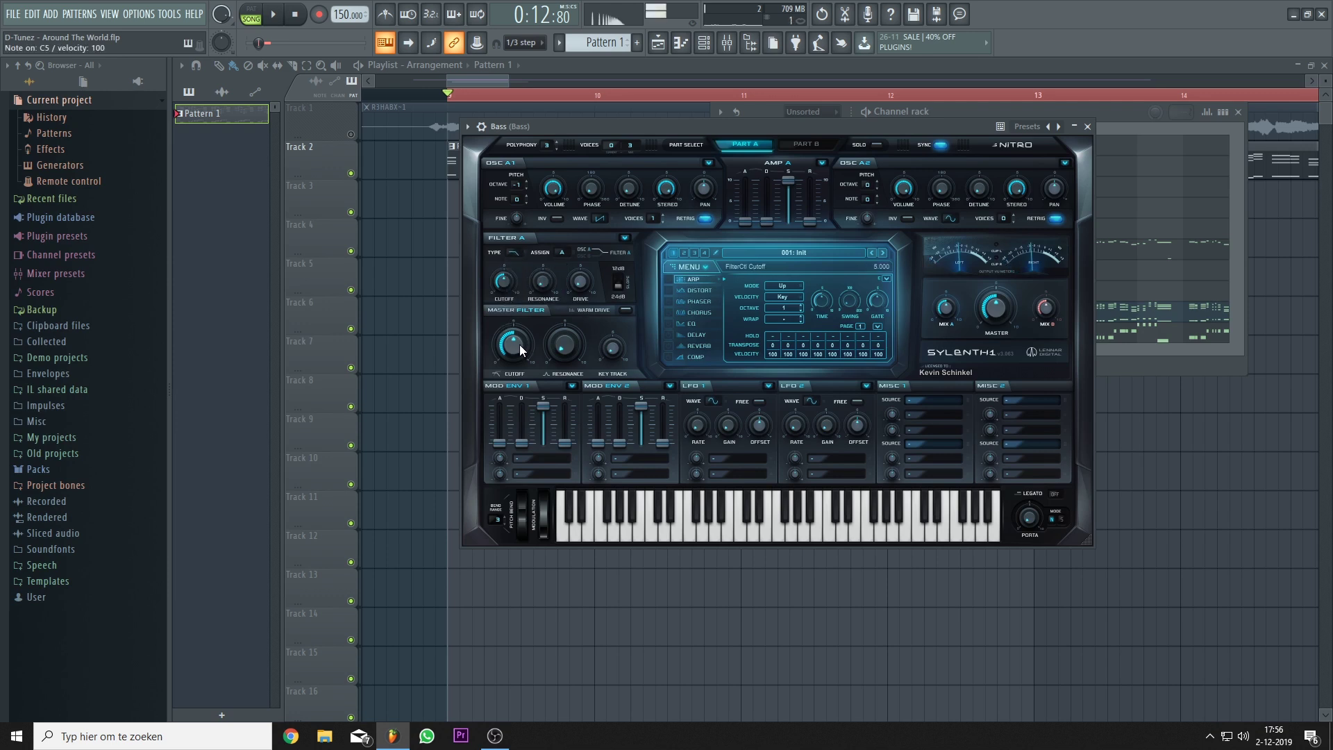
Step: Lower the bass synth's master filter cutoff to about 3.4 while auditioning the bassline
key(space)
drag(503, 366, 530, 378)
key(space)
key(space)
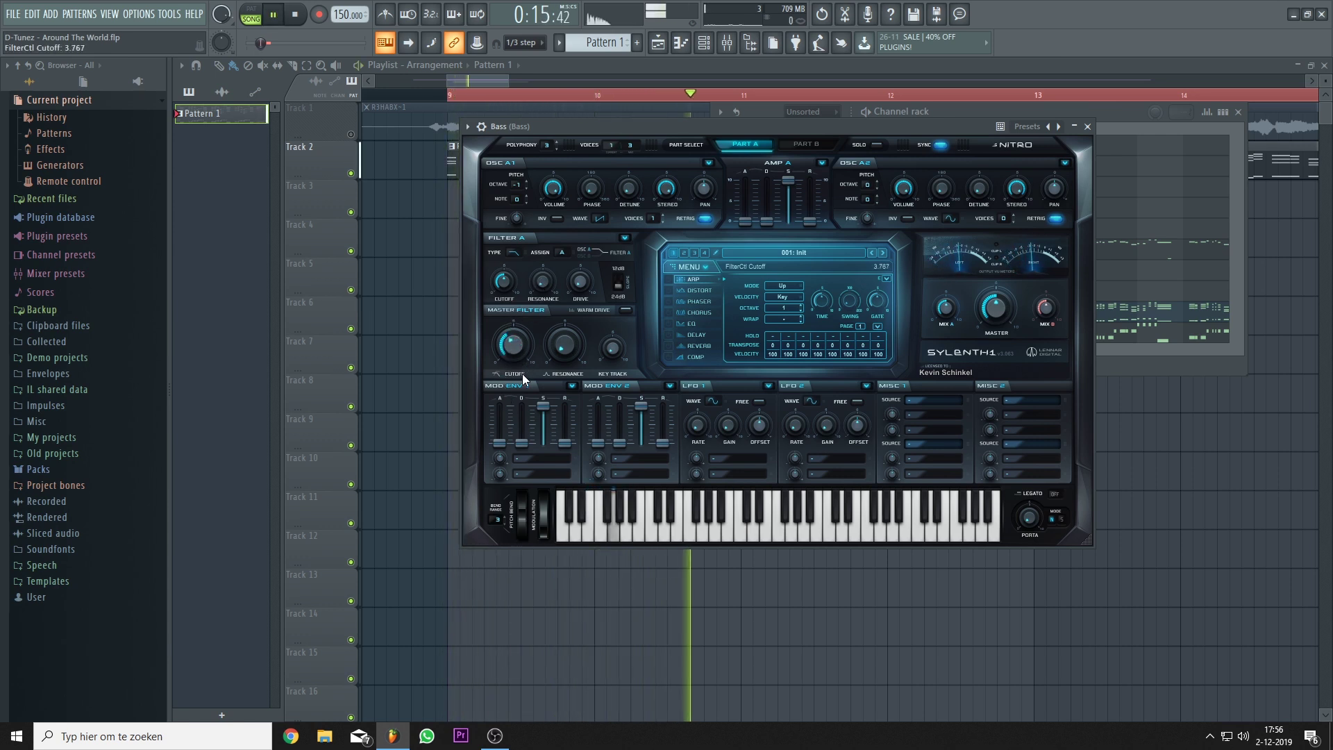
key(space)
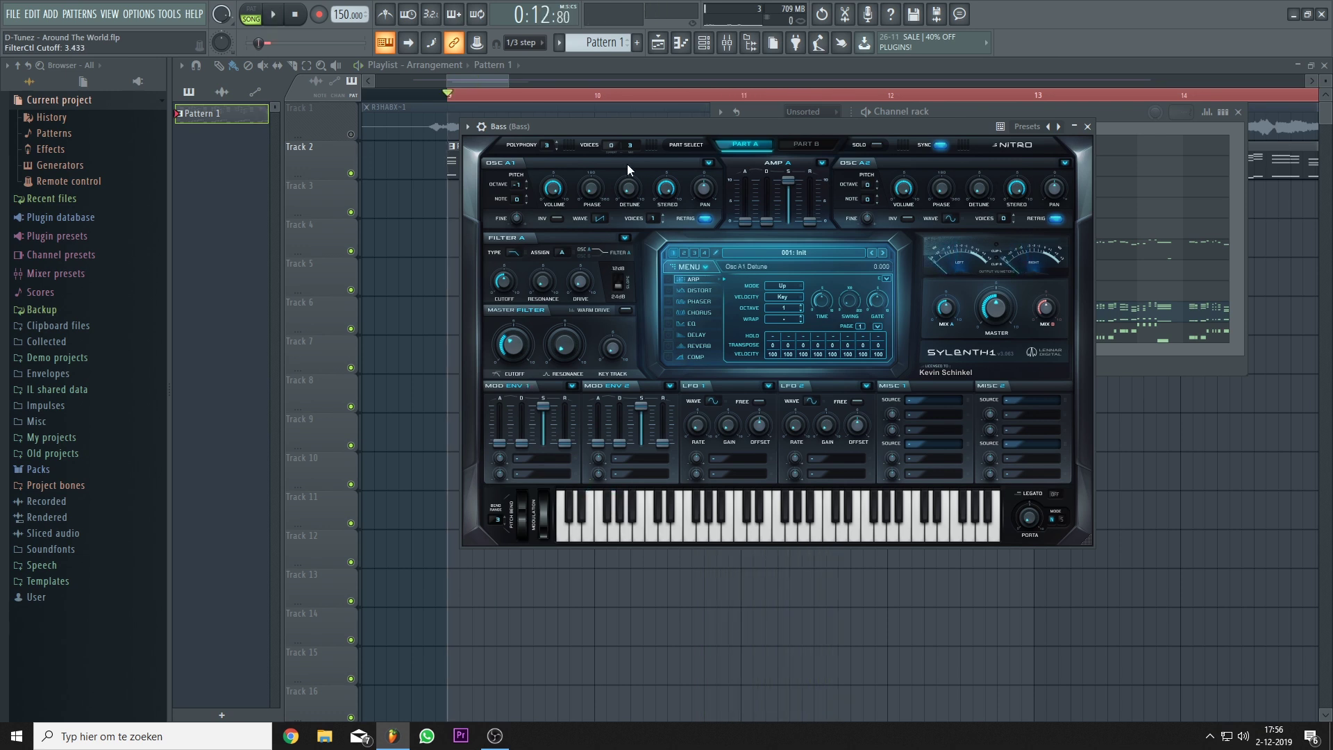
Step: Move the Bass synth window lower, clear of the Pattern 1 clip, and play the bassline again
drag(630, 128, 624, 202)
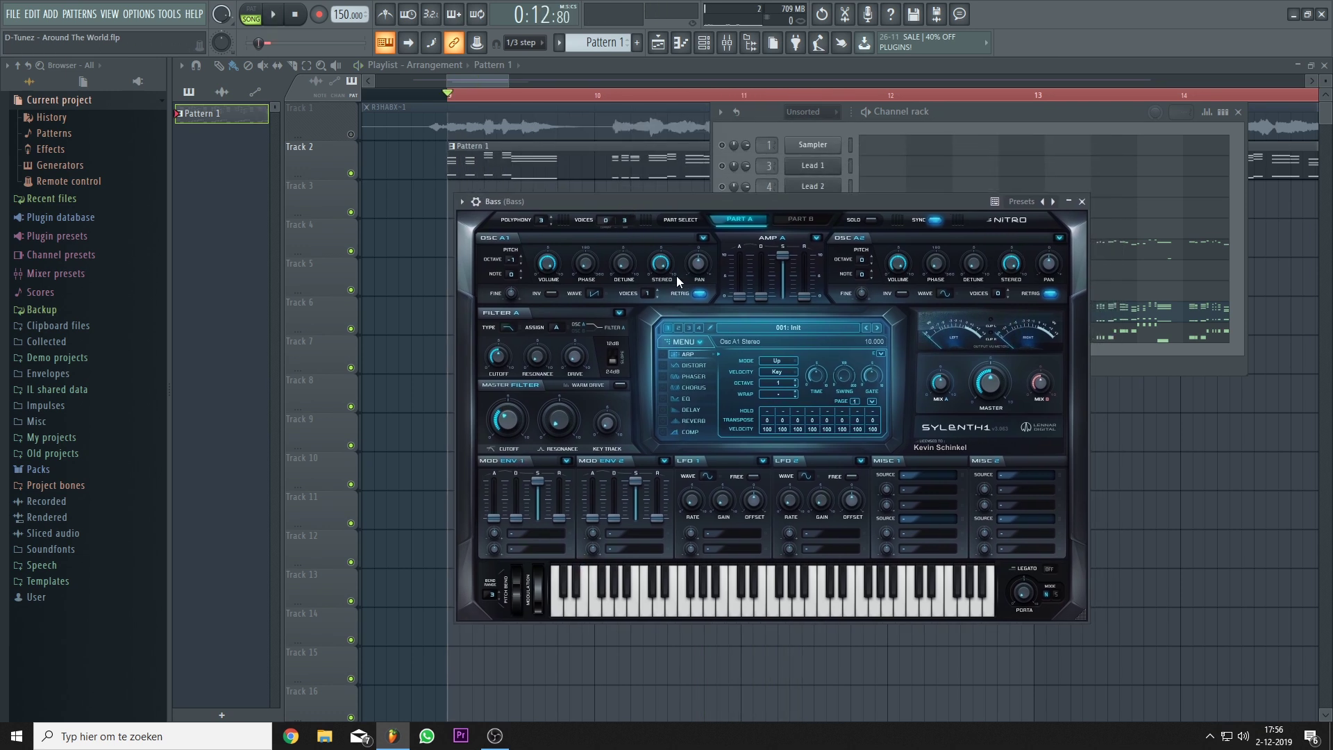
drag(787, 201, 781, 186)
key(space)
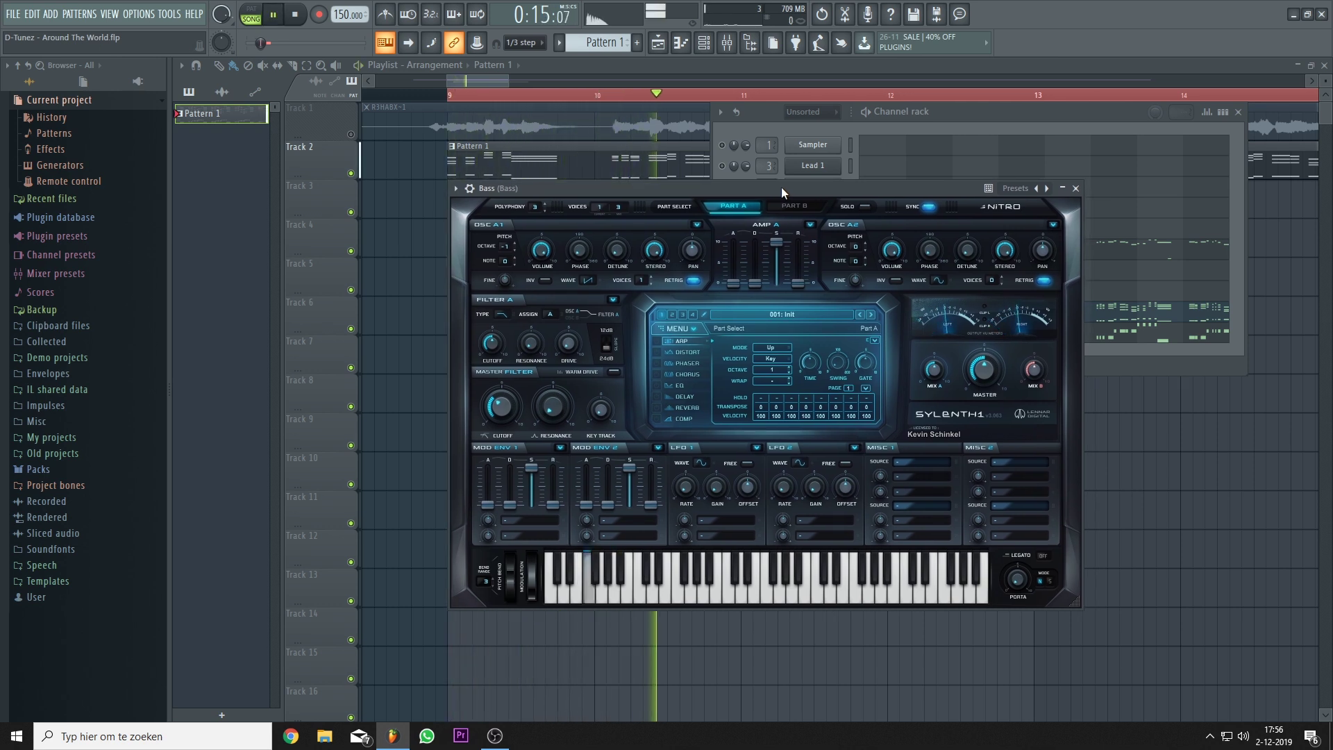
key(space)
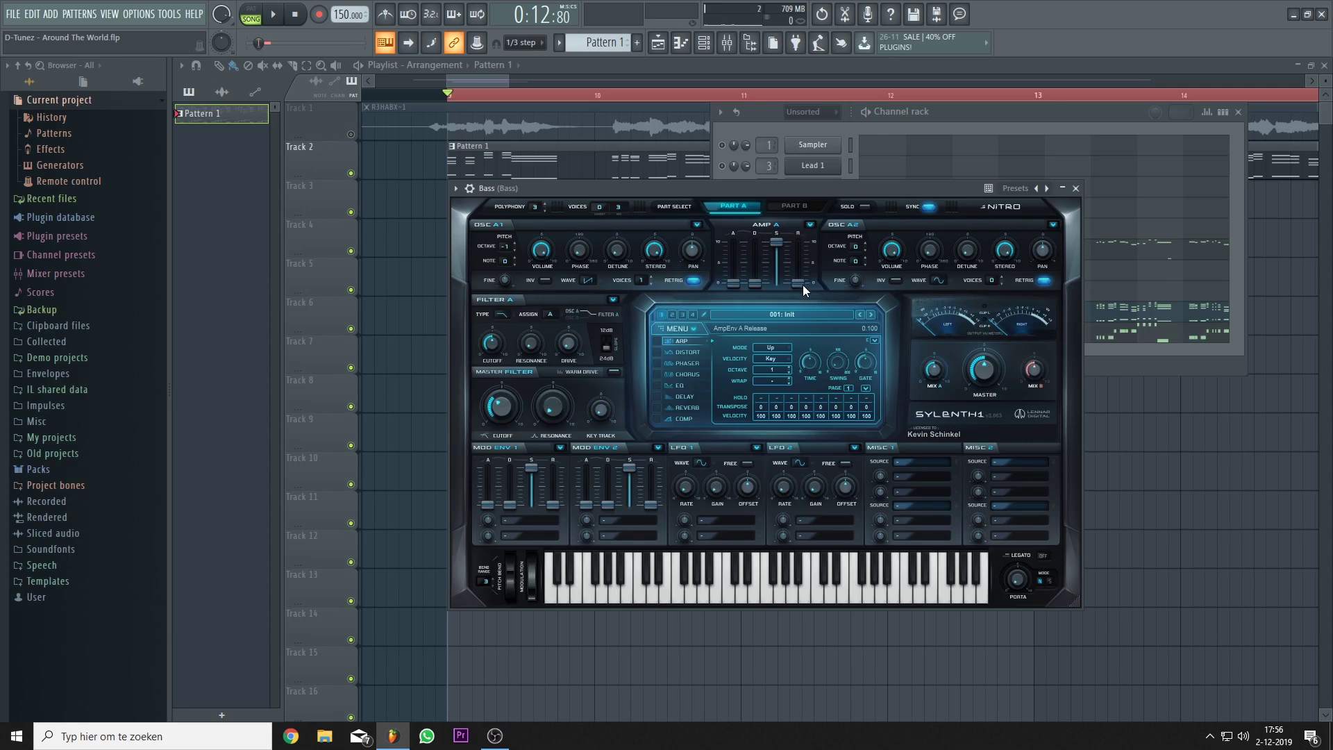
Step: Audition the soloed bassline once more and bring the channel rack to the front
key(space)
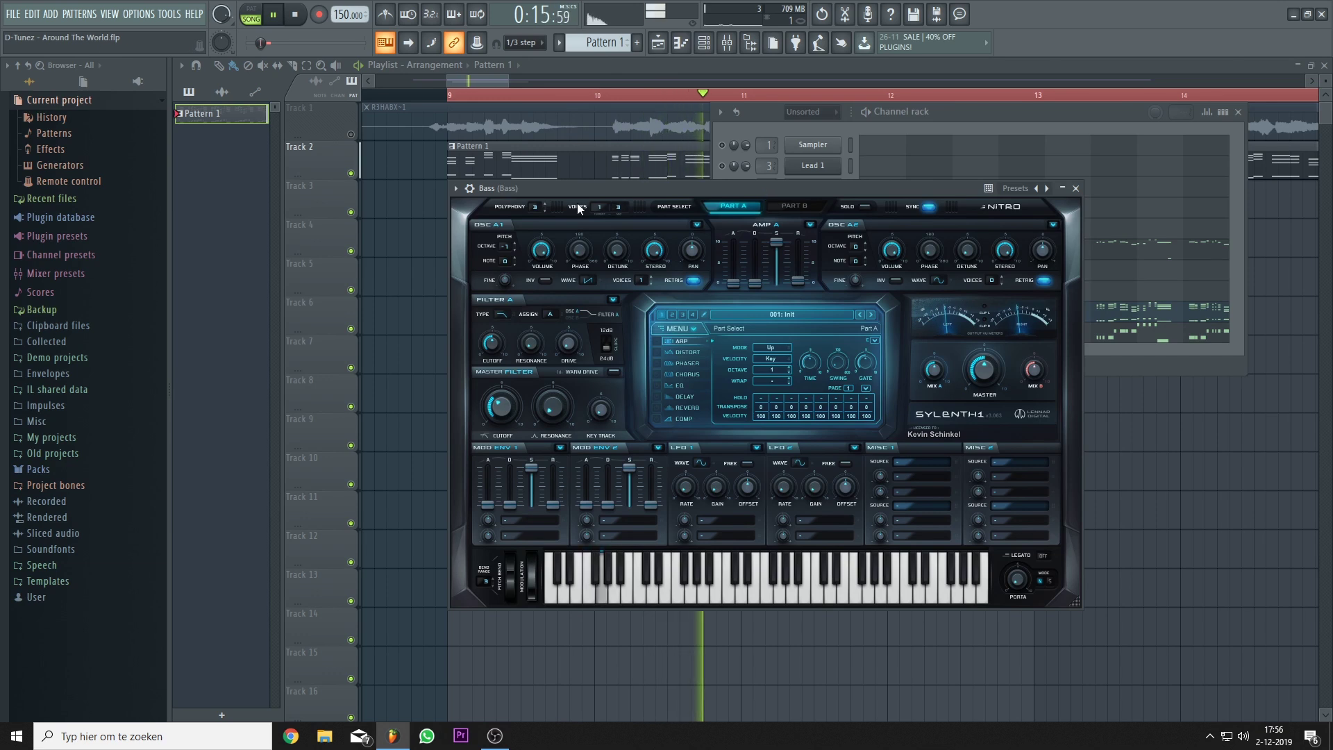
click(726, 175)
key(space)
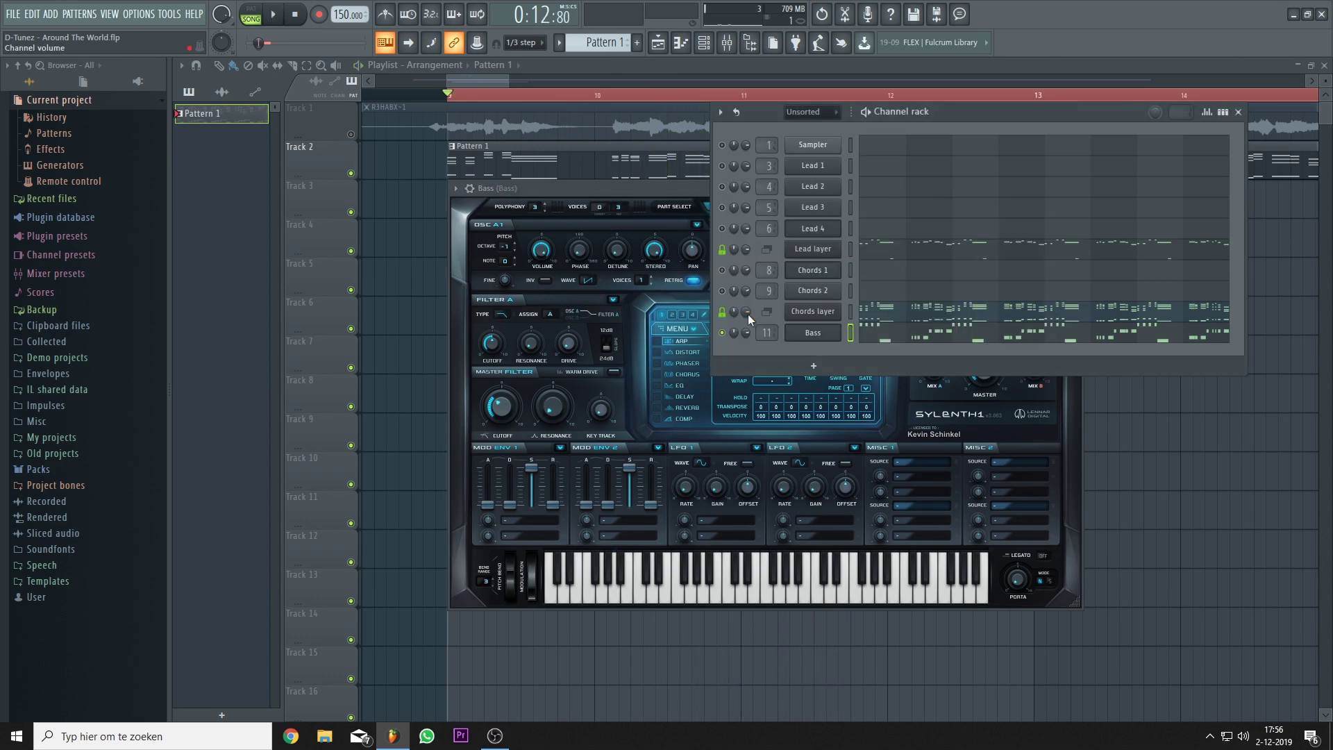
Step: Re-enable all channels and play the full pattern while setting the bass synth's master filter cutoff to about 4.07
right_click(724, 292)
right_click(724, 292)
key(space)
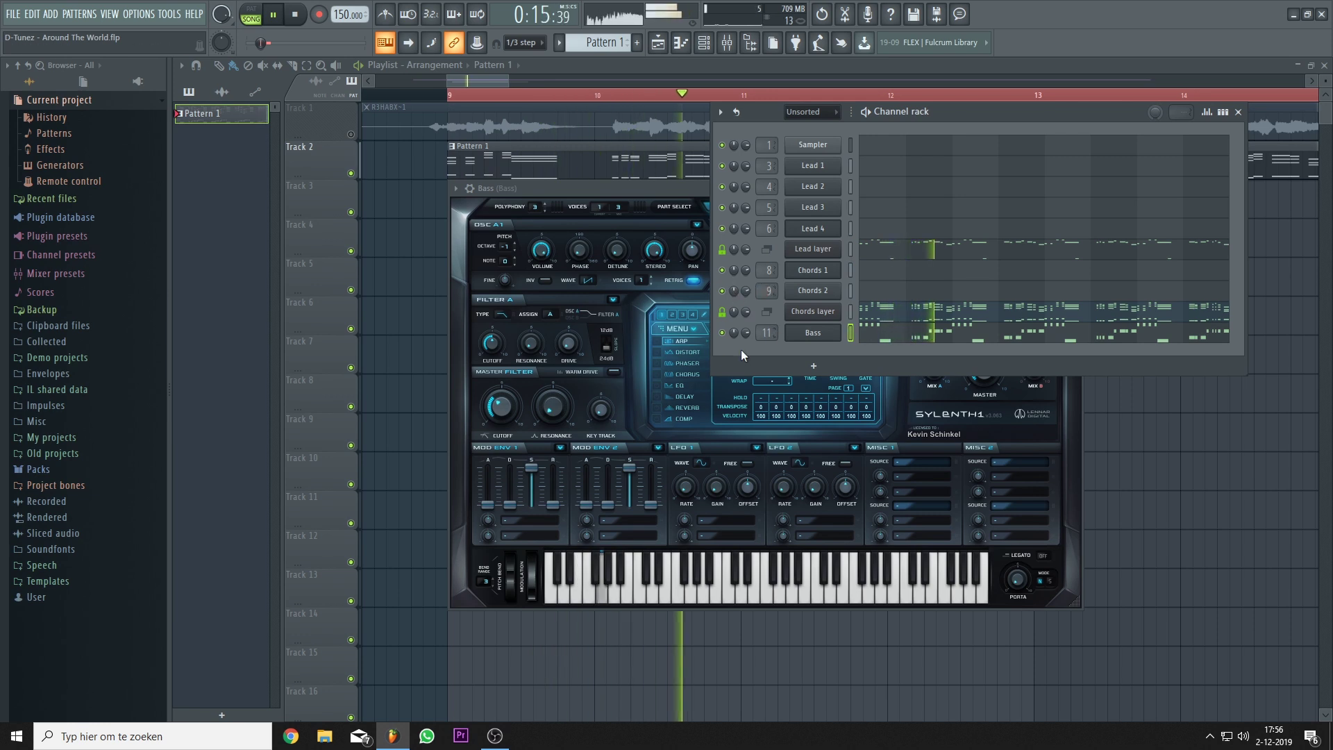
click(517, 381)
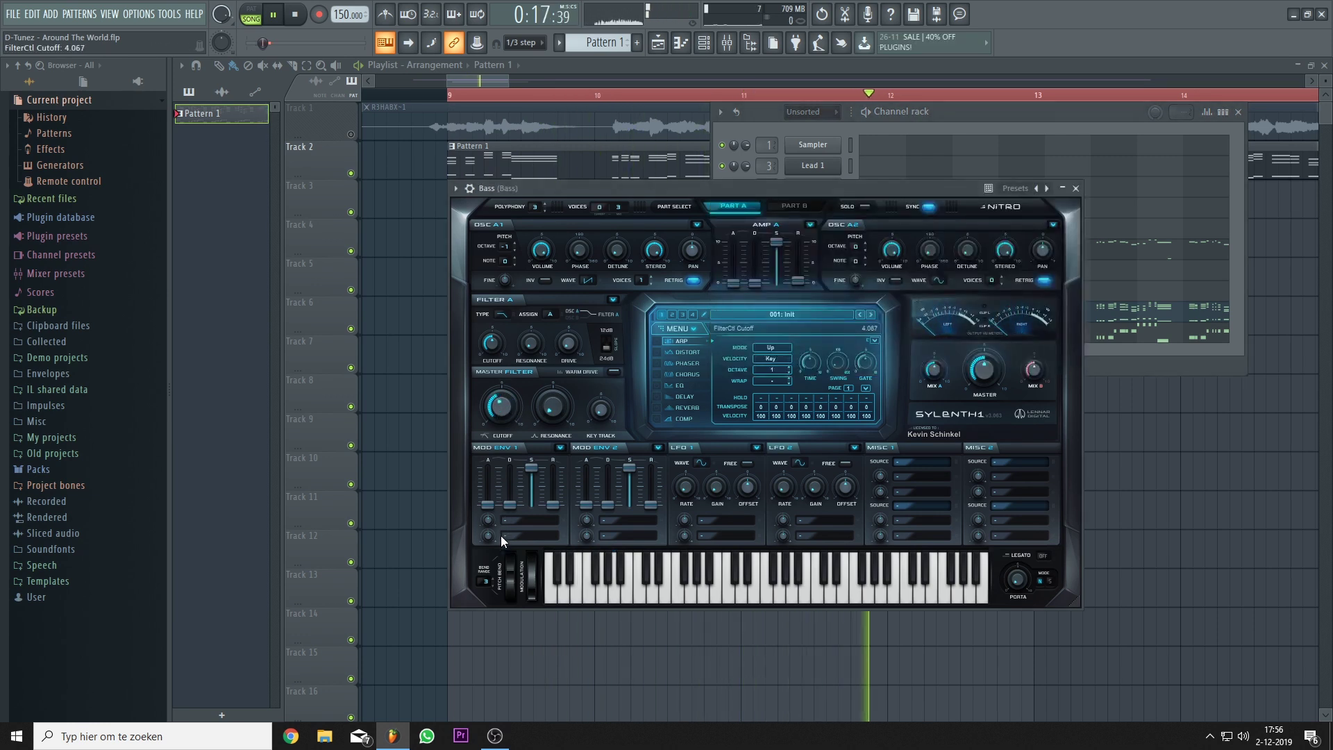
click(789, 134)
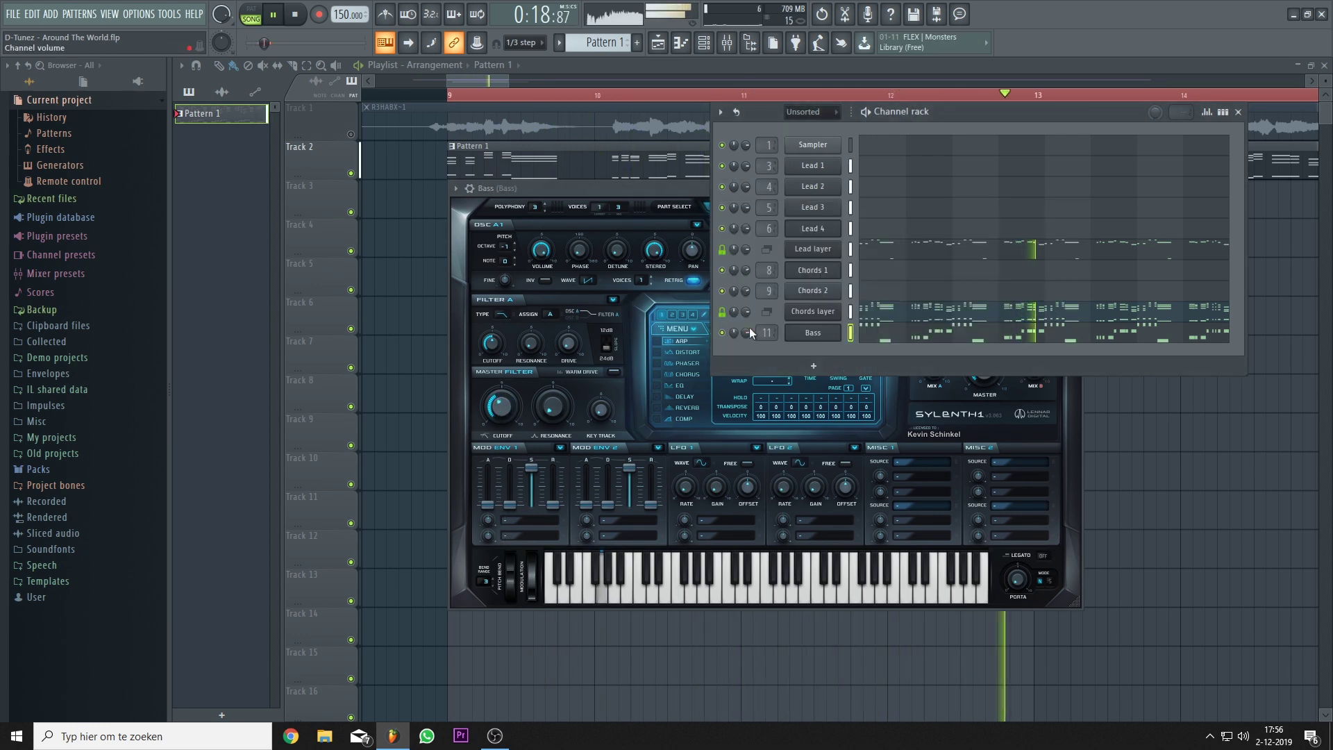
key(space)
Step: Open the mixer and raise the Bass track's volume to about -8.4 dB while auditioning the full mix
double_click(771, 293)
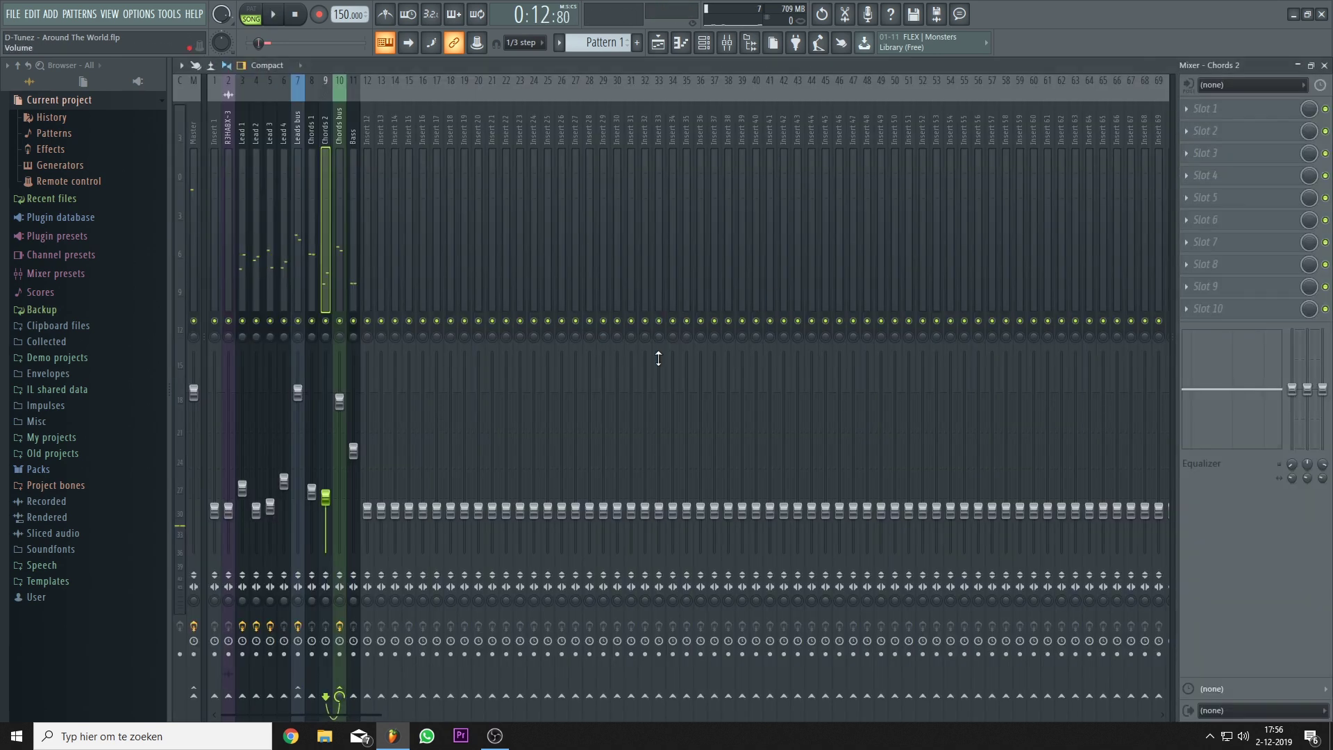
click(353, 451)
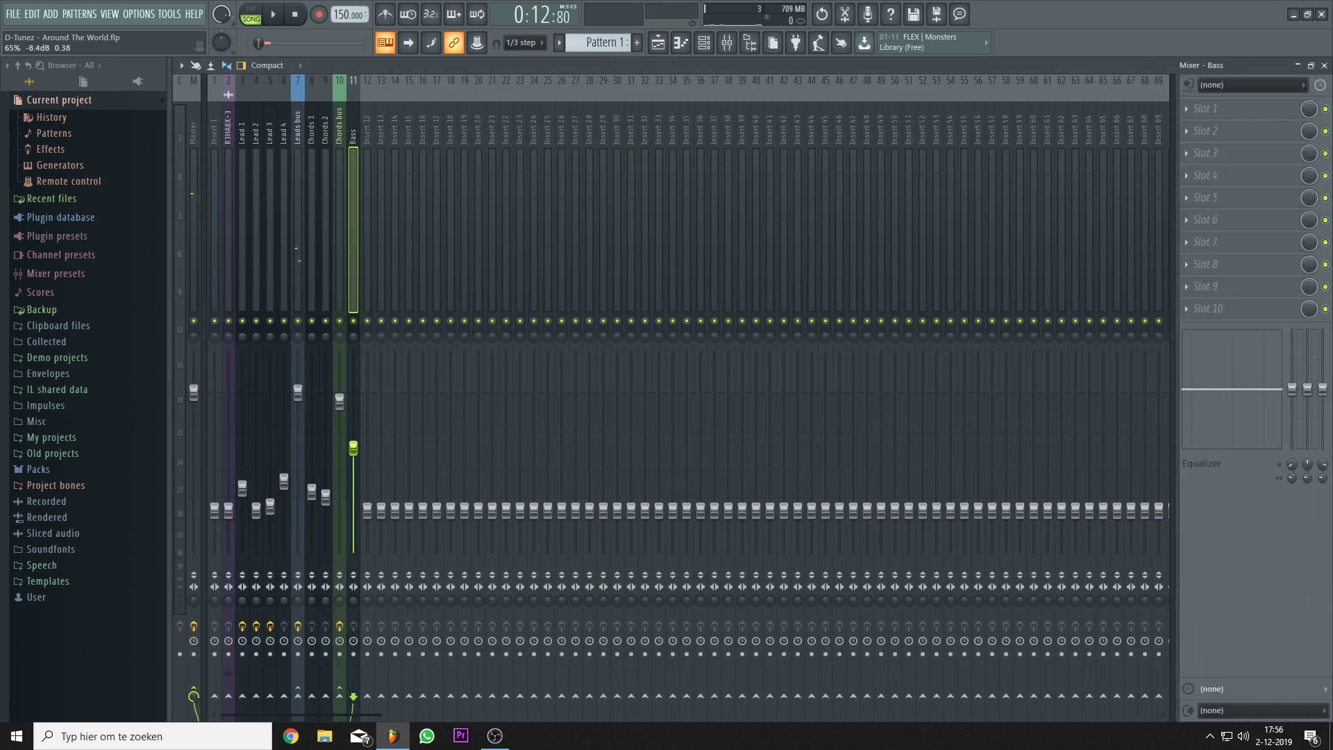
key(space)
drag(353, 443, 360, 453)
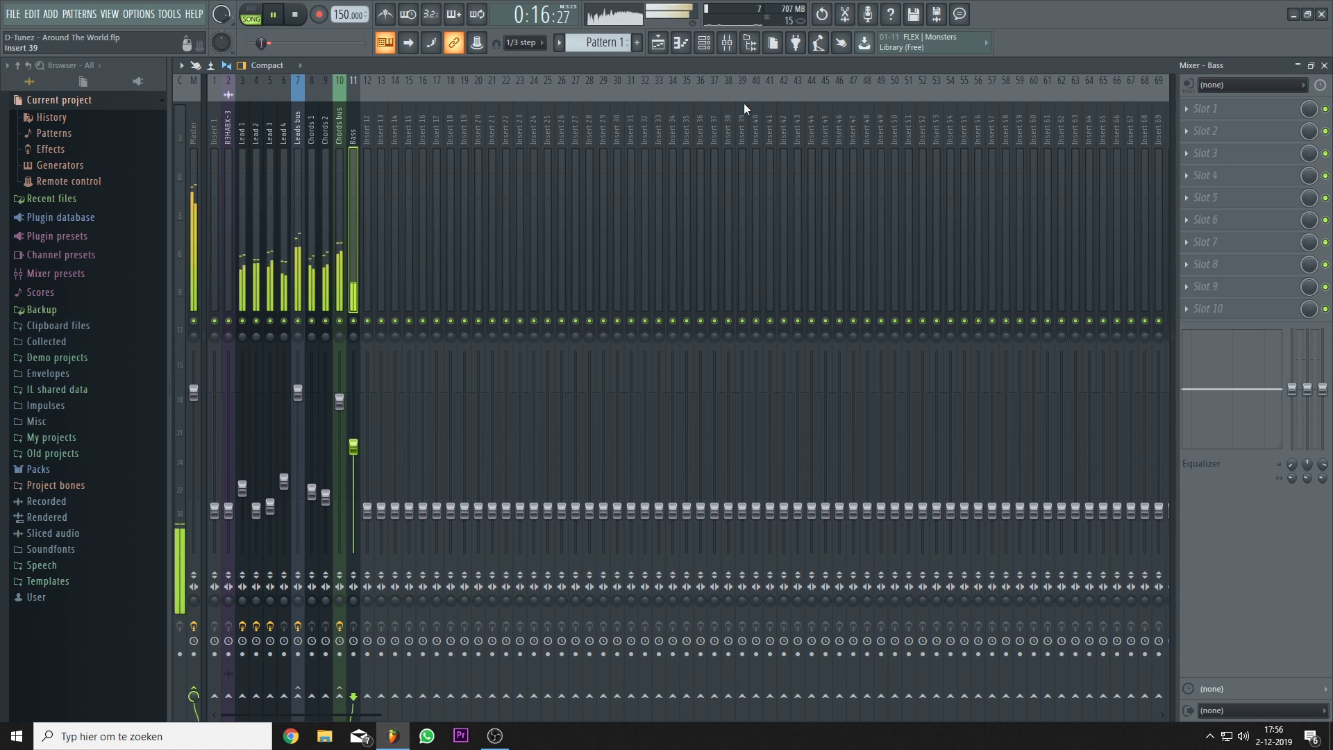
key(space)
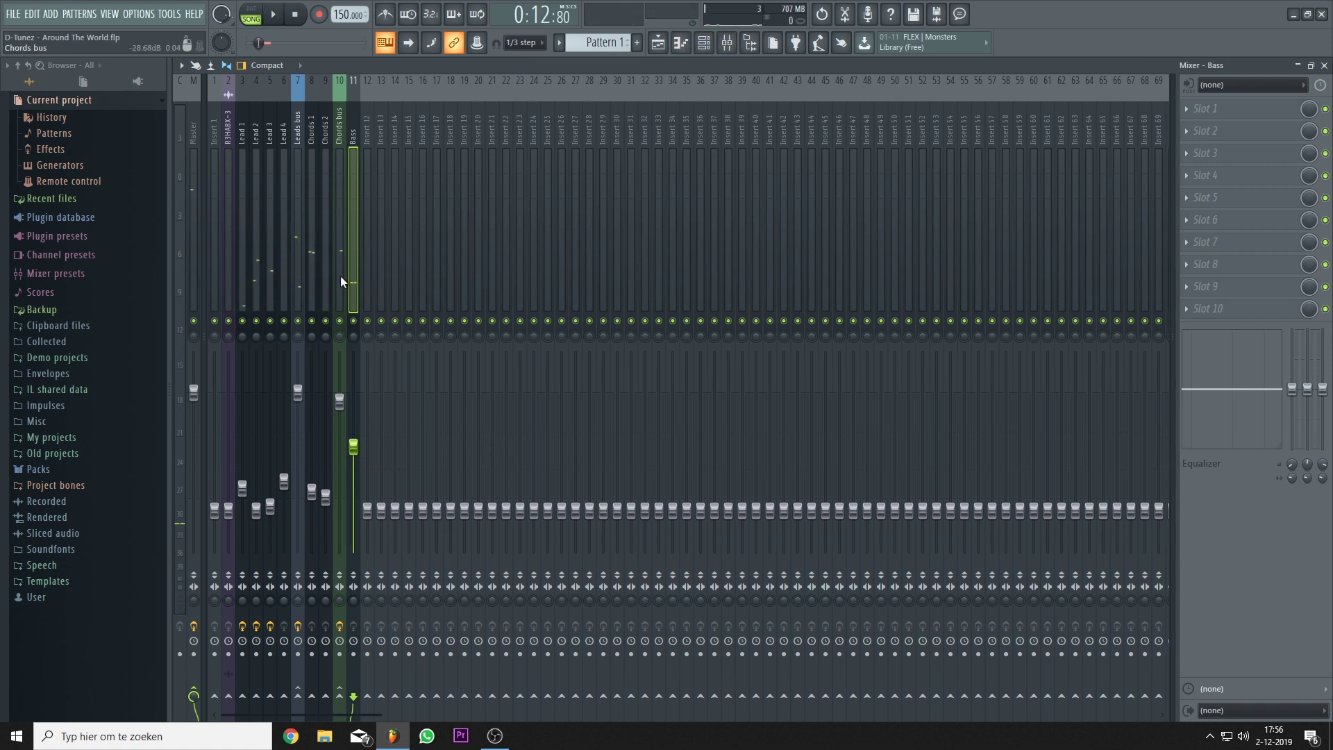
Step: Examine the low-cut curve in the Leads bus's FabFilter Pro-Q 3 during playback, and close the equalizer
click(296, 250)
click(1229, 109)
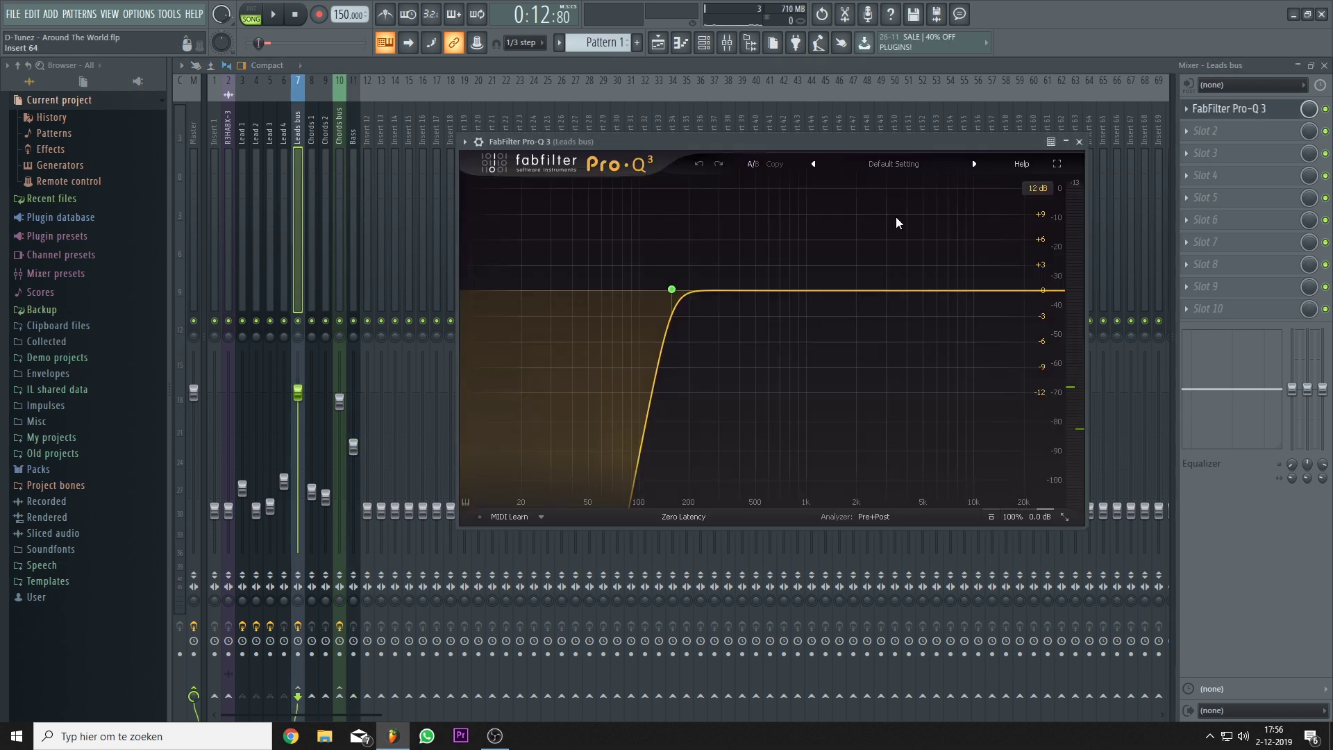
key(space)
key(space)
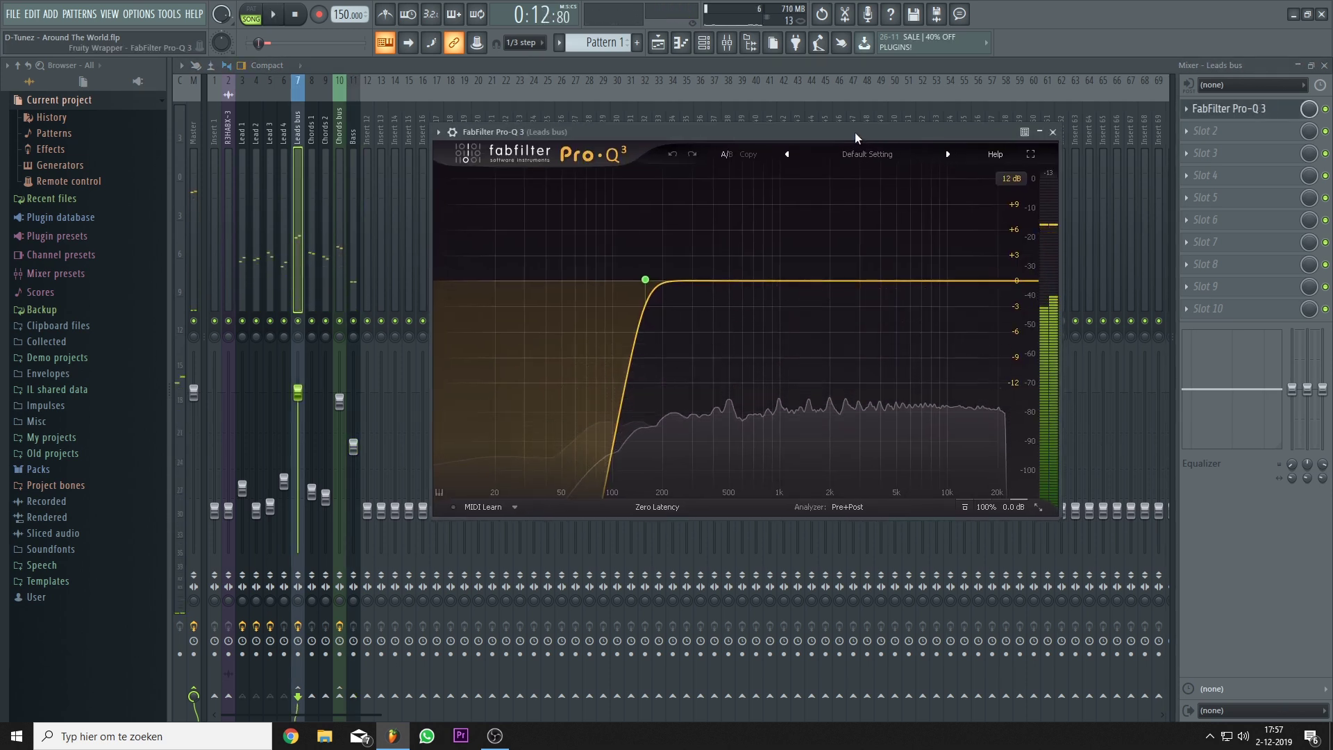
click(984, 67)
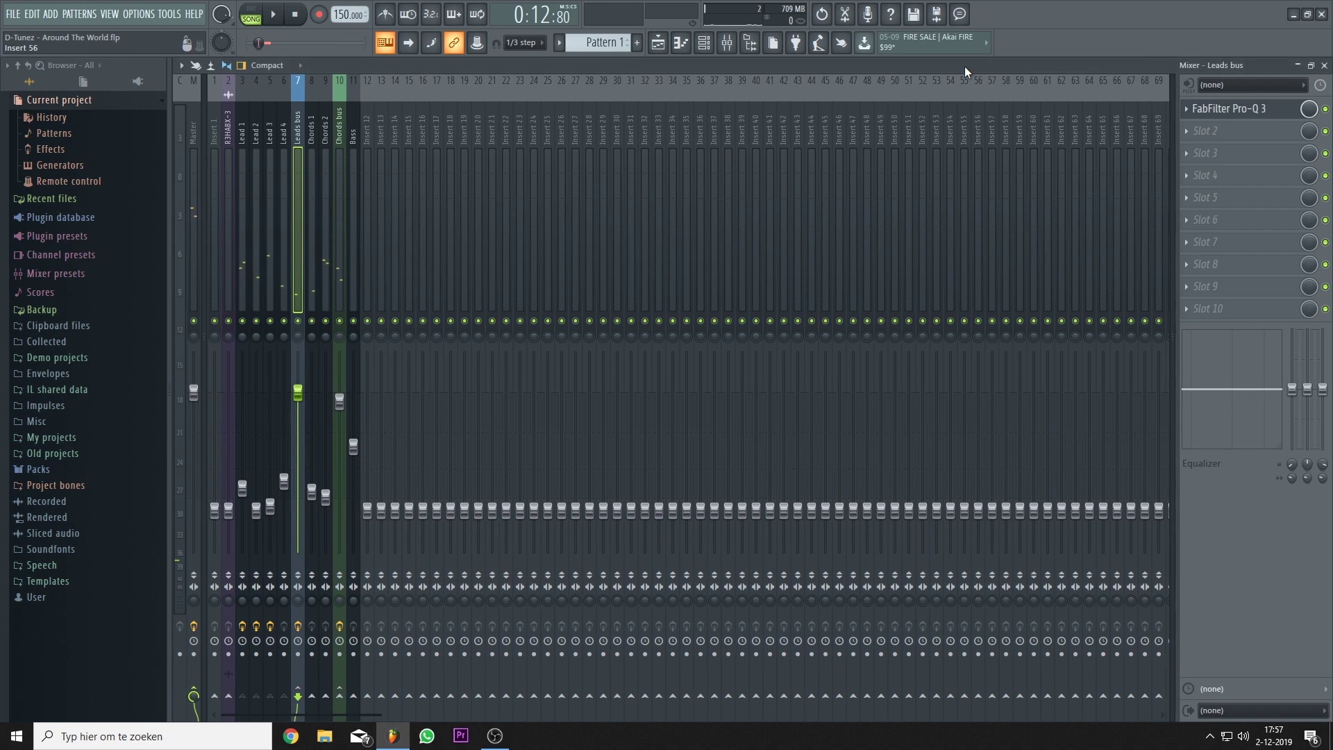
Step: Add Fruity Reeverb to the second effect slot of the Leads bus and place its window mid-screen
click(1208, 132)
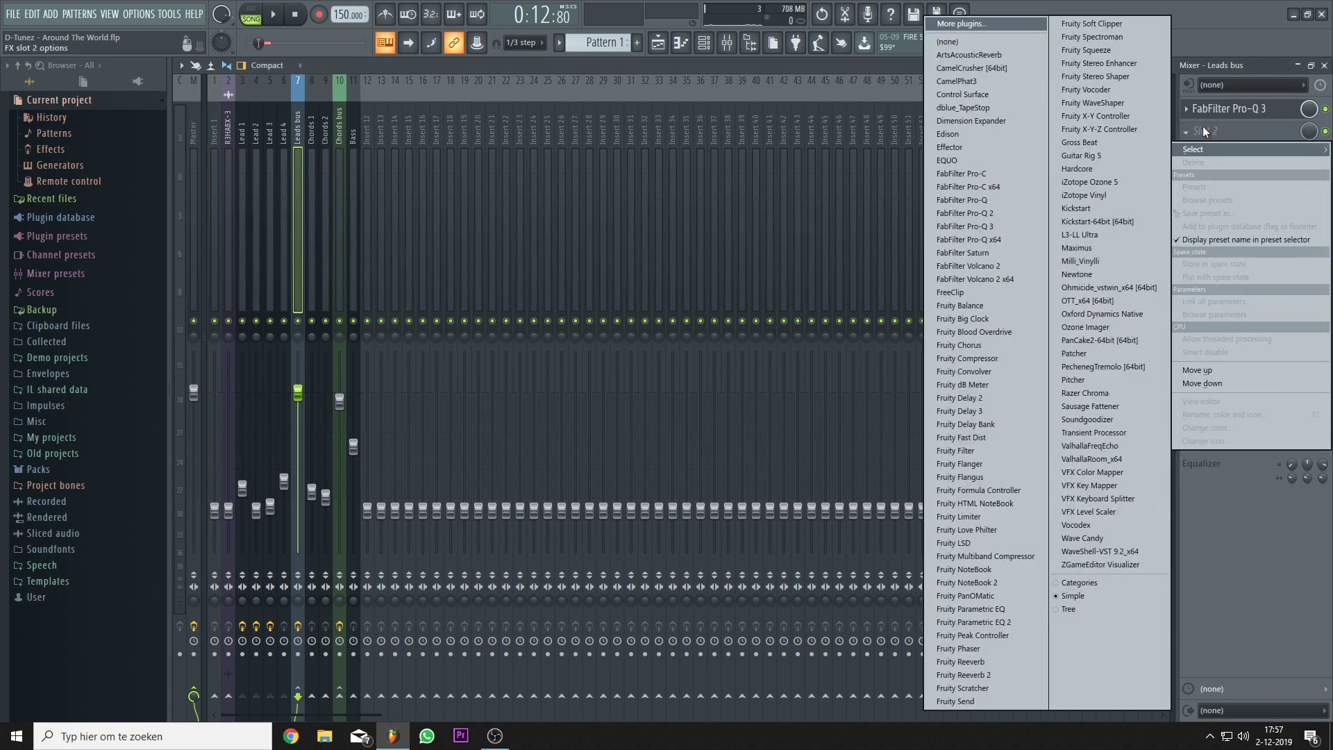
click(965, 330)
click(1256, 136)
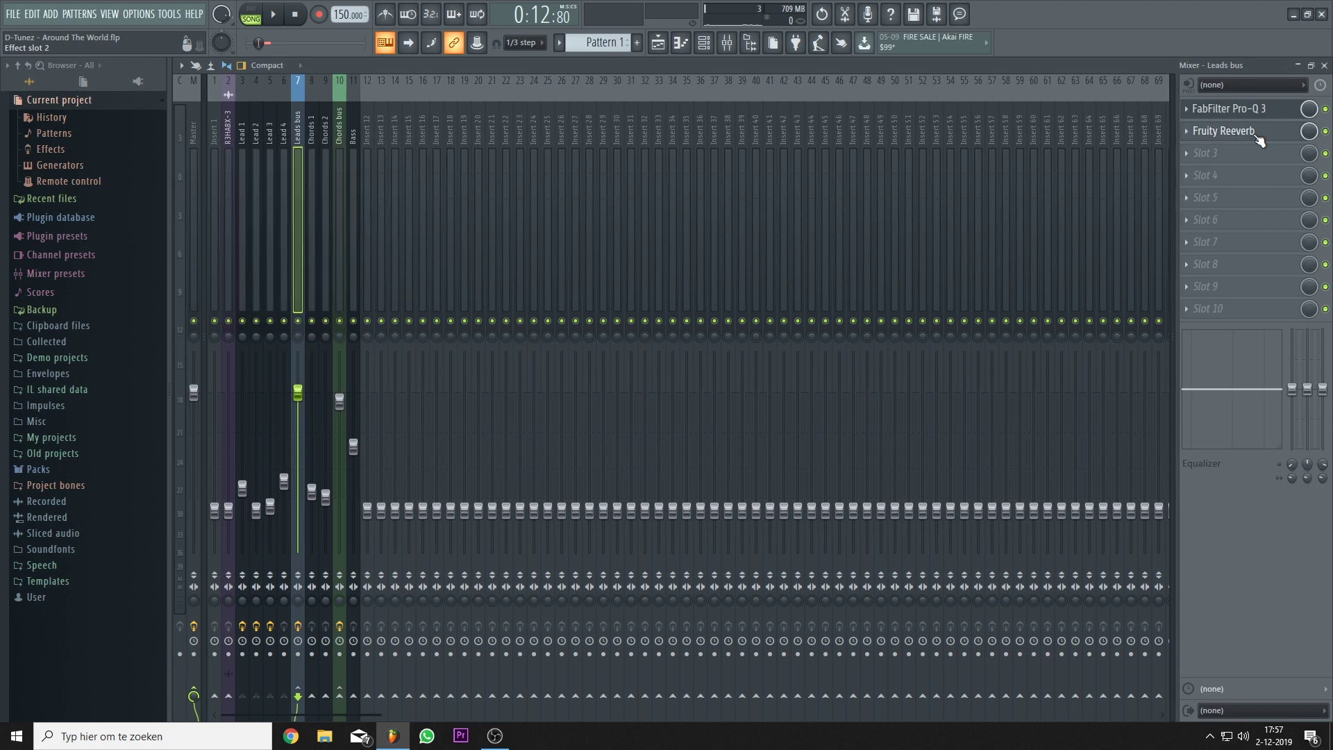
click(1231, 136)
drag(302, 150, 634, 219)
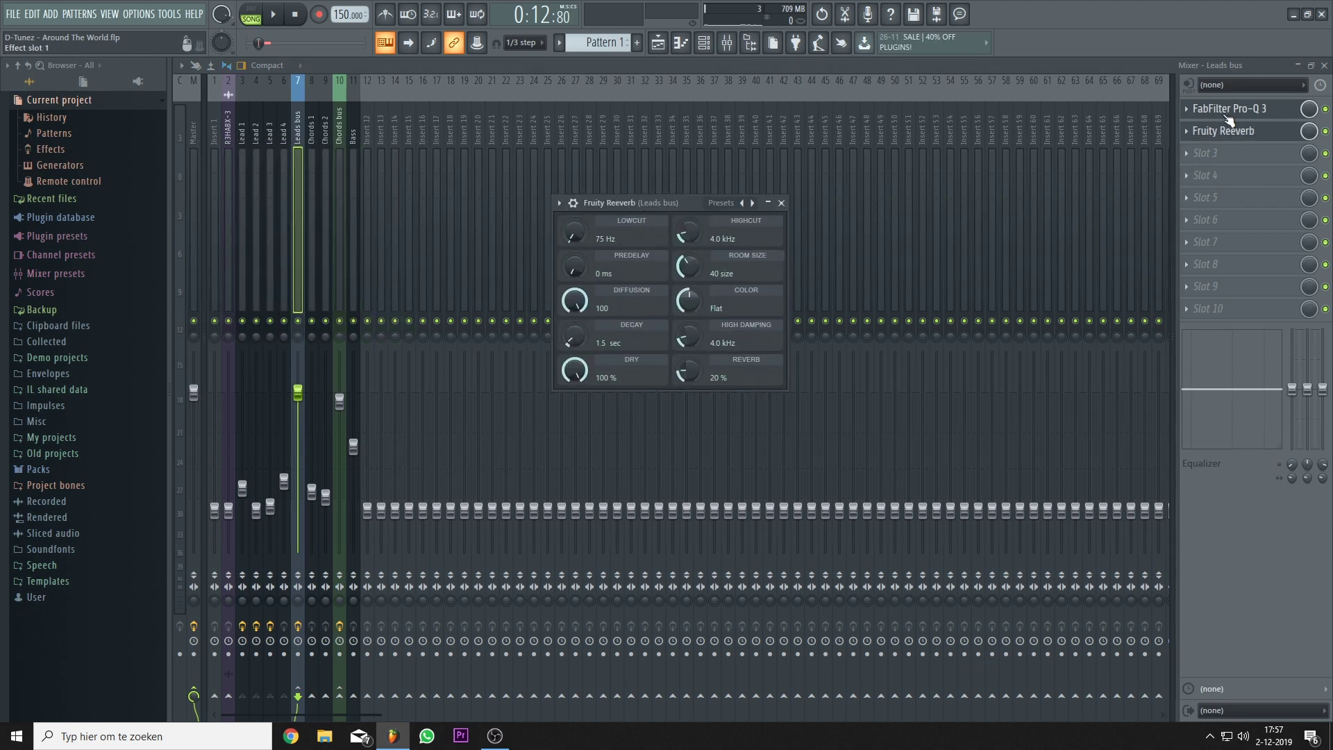
Step: Set the Leads bus reverb to 340 Hz low cut, 15 kHz high cut, size 100, Warmer color, 5.5 sec decay, 8 kHz damping and 26% reverb
click(1228, 118)
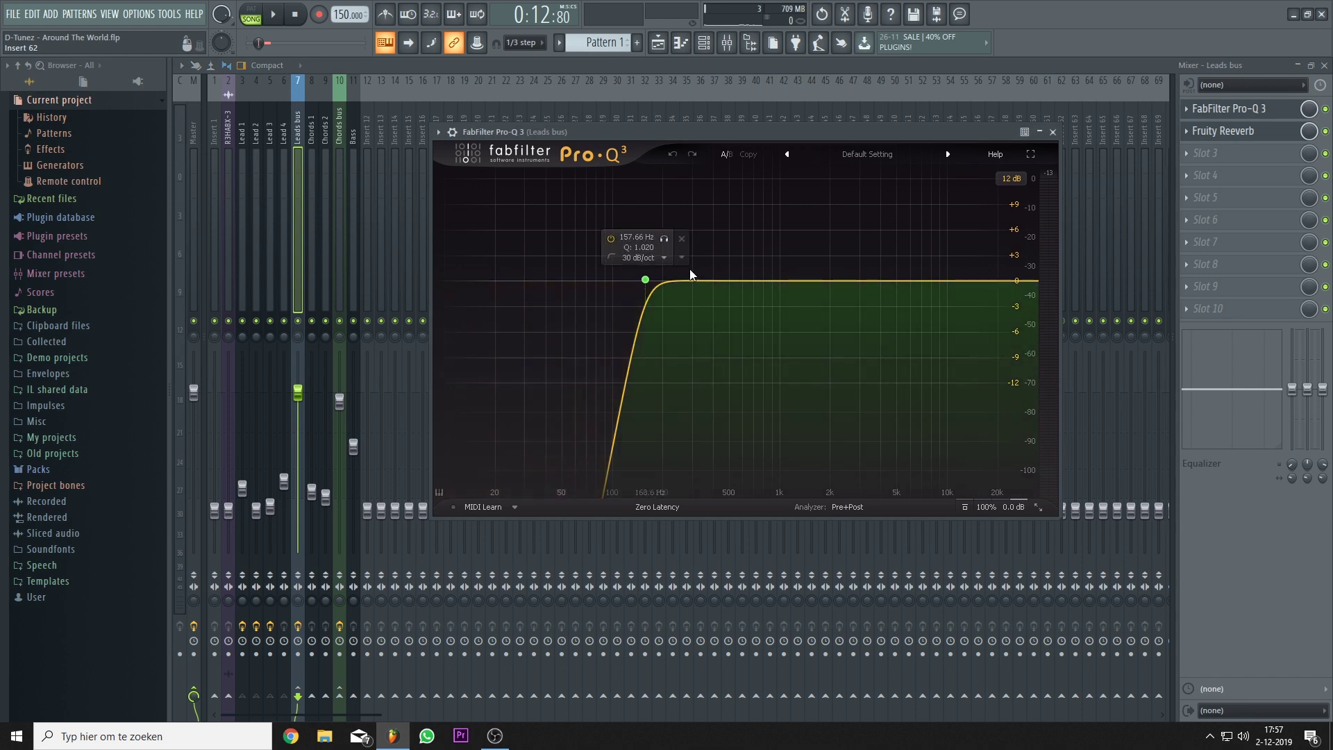
click(1230, 131)
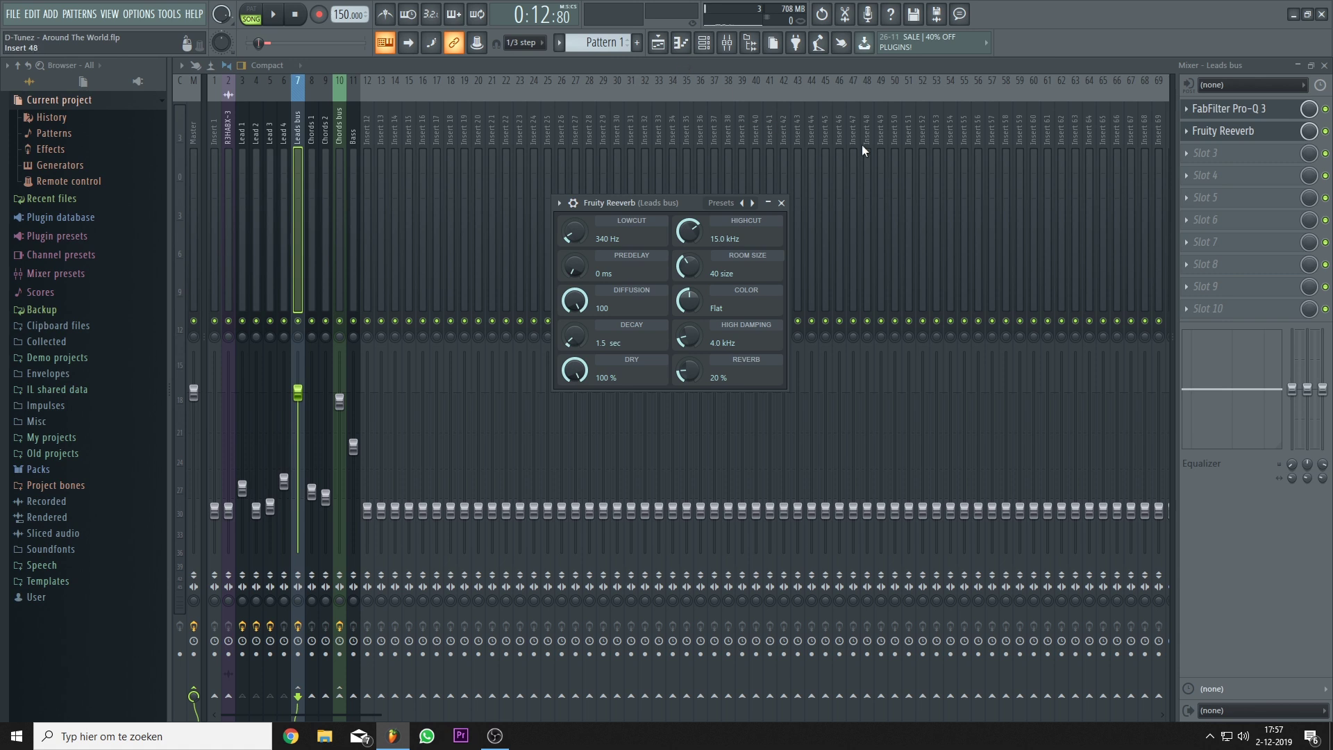
drag(687, 269, 687, 201)
drag(687, 300, 688, 292)
drag(677, 203, 640, 128)
drag(651, 259, 652, 261)
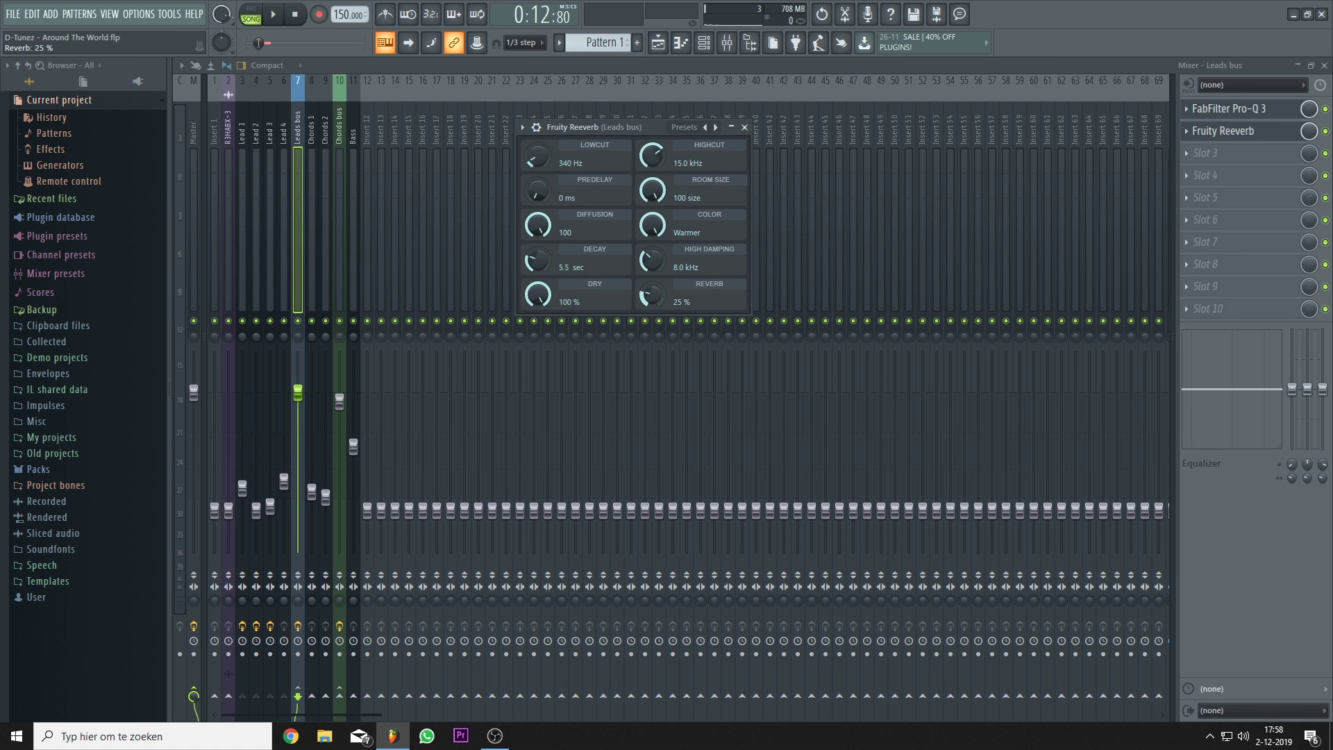
drag(651, 295, 651, 293)
drag(625, 128, 679, 192)
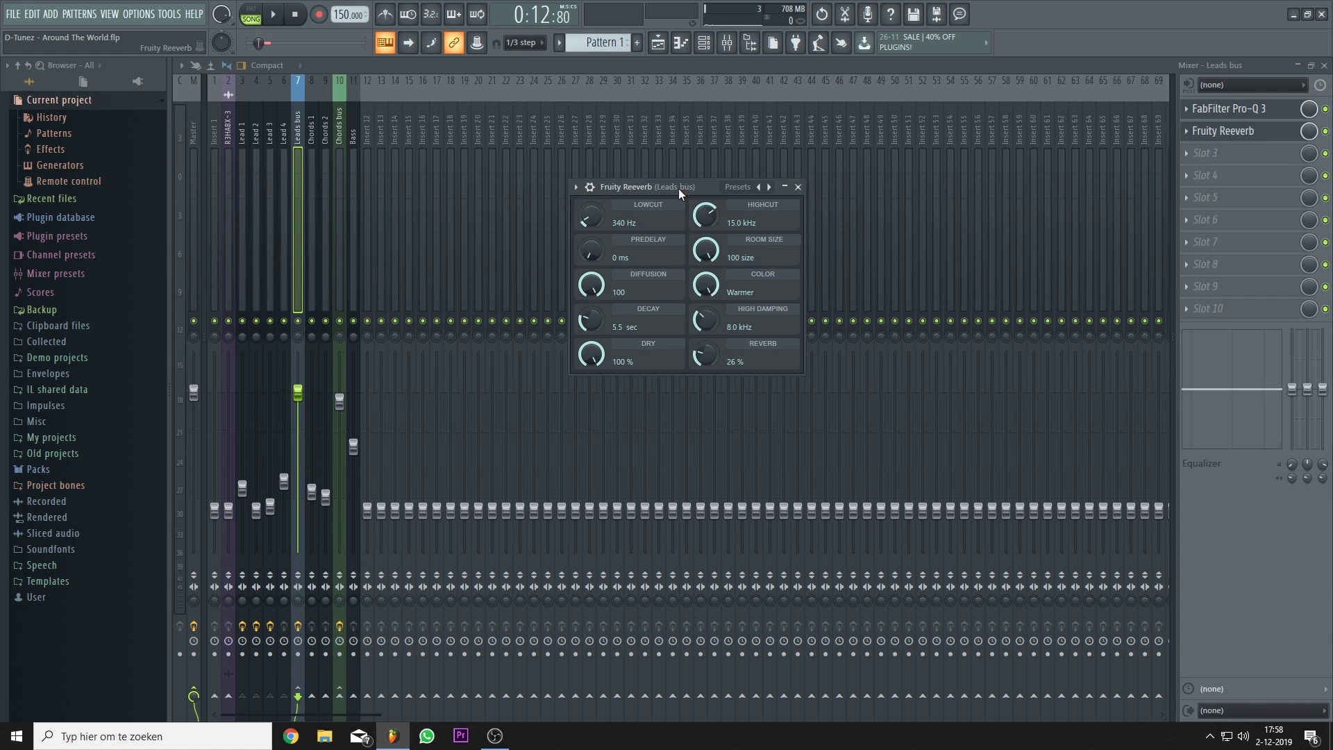
Step: Solo the Leads bus together with Lead 1 to Lead 4 and compare playback with the reverb bypassed
right_click(297, 322)
click(284, 322)
click(261, 323)
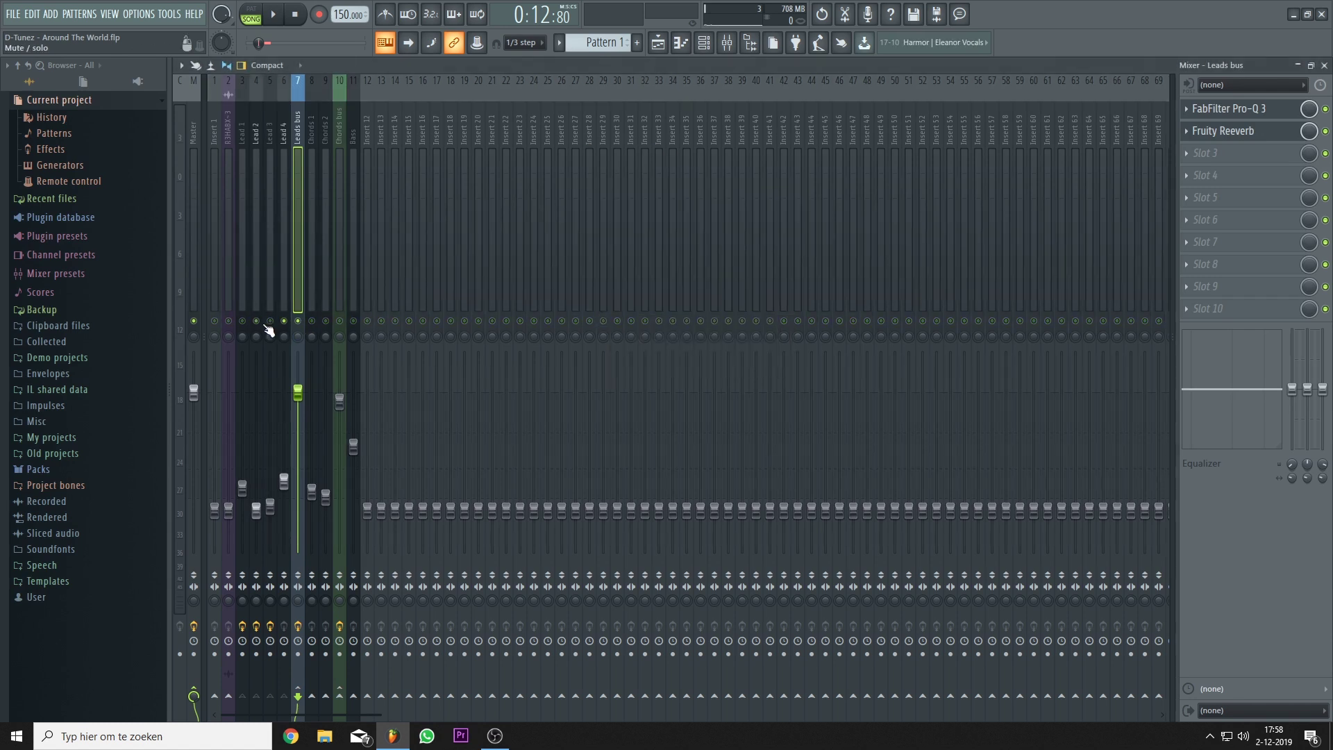
click(271, 322)
click(242, 322)
key(space)
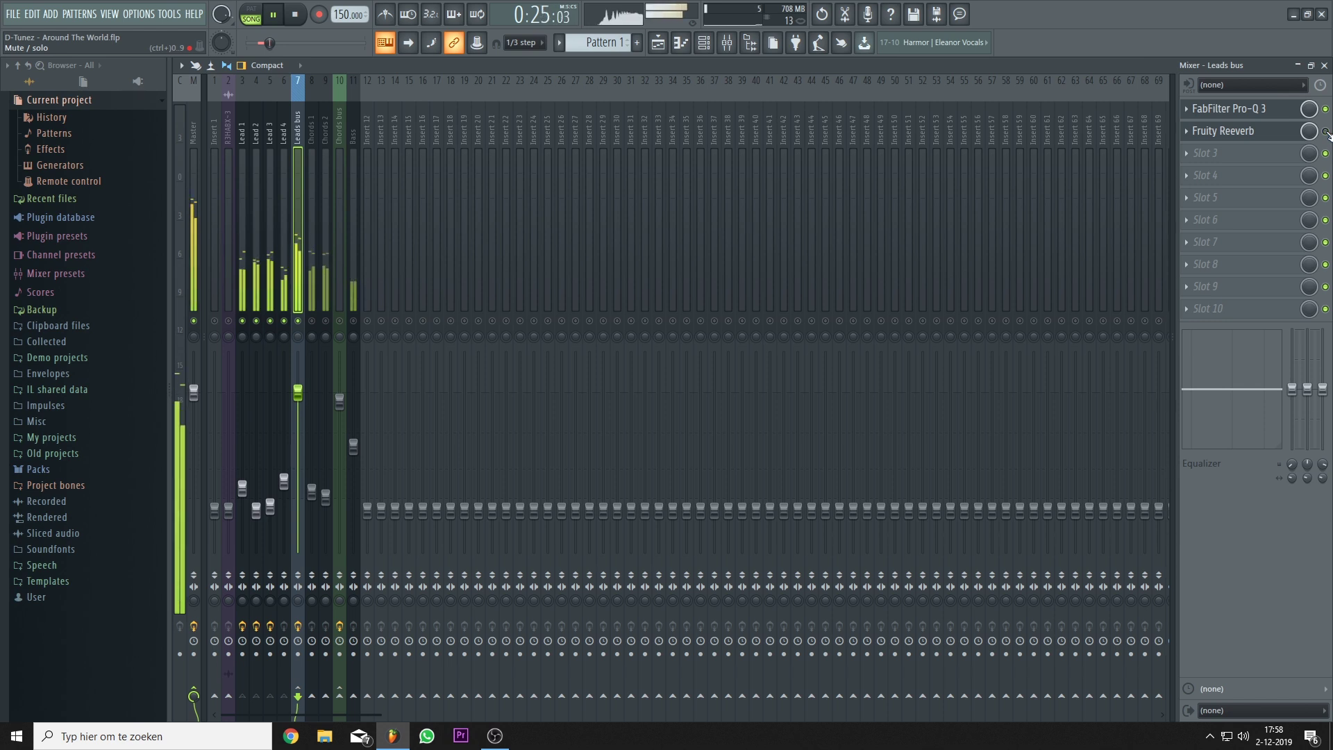
key(space)
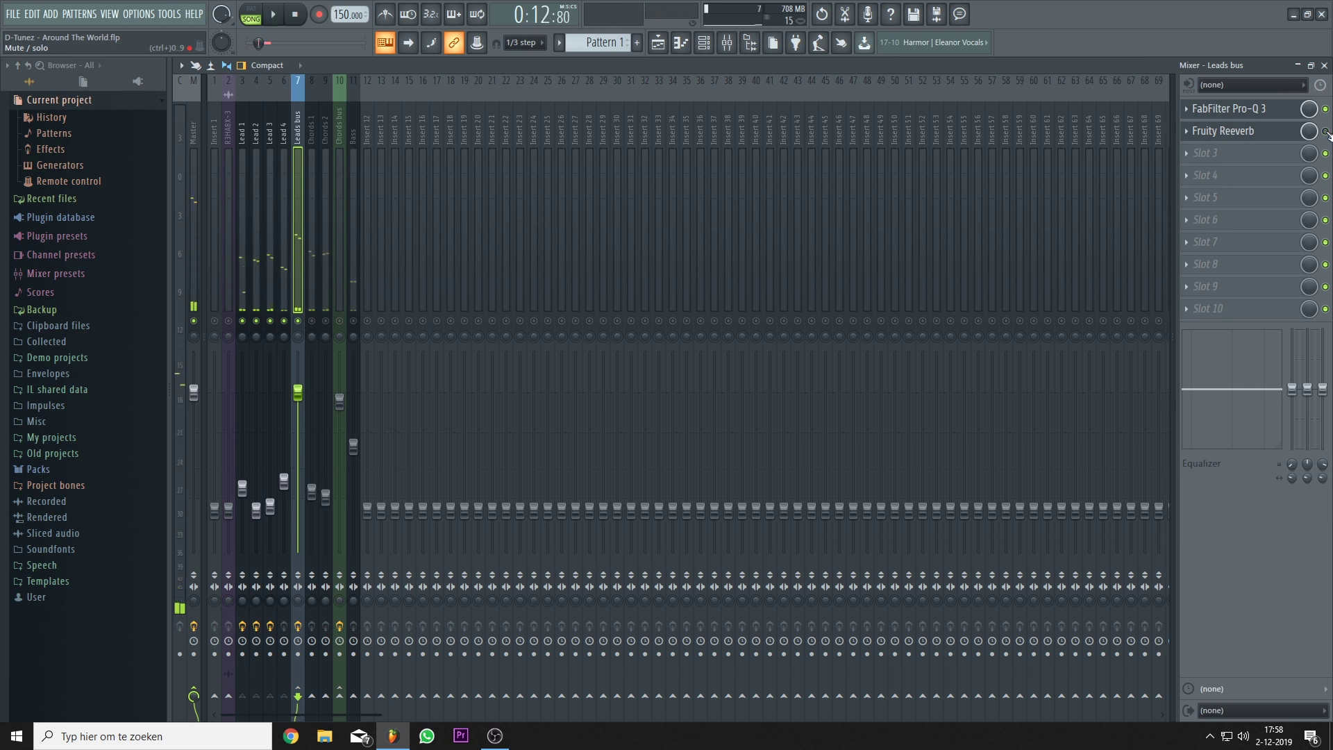
Step: Unmute all mixer tracks and audition the full mix with the Leads bus reverb enabled
right_click(323, 322)
right_click(323, 322)
key(space)
key(space)
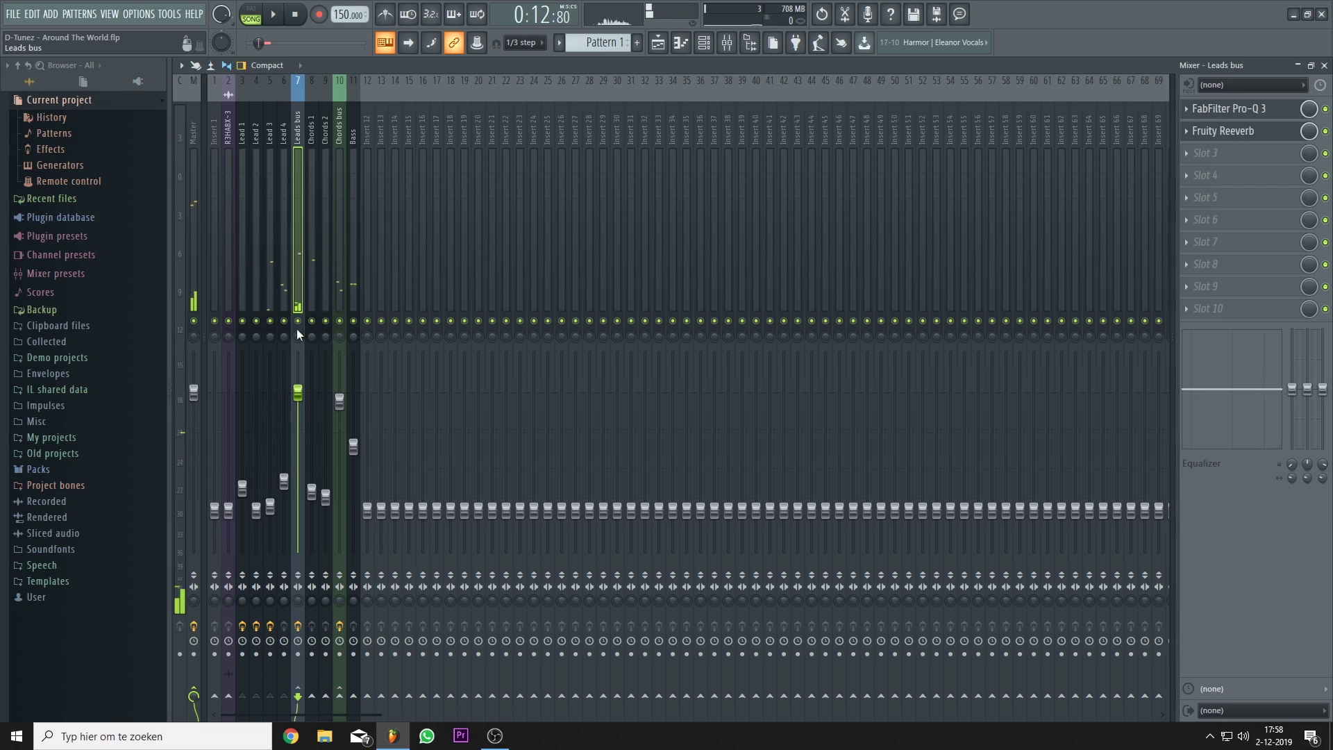
Step: Solo the Leads bus again and reopen its Fruity Reeverb settings
right_click(298, 328)
click(1212, 132)
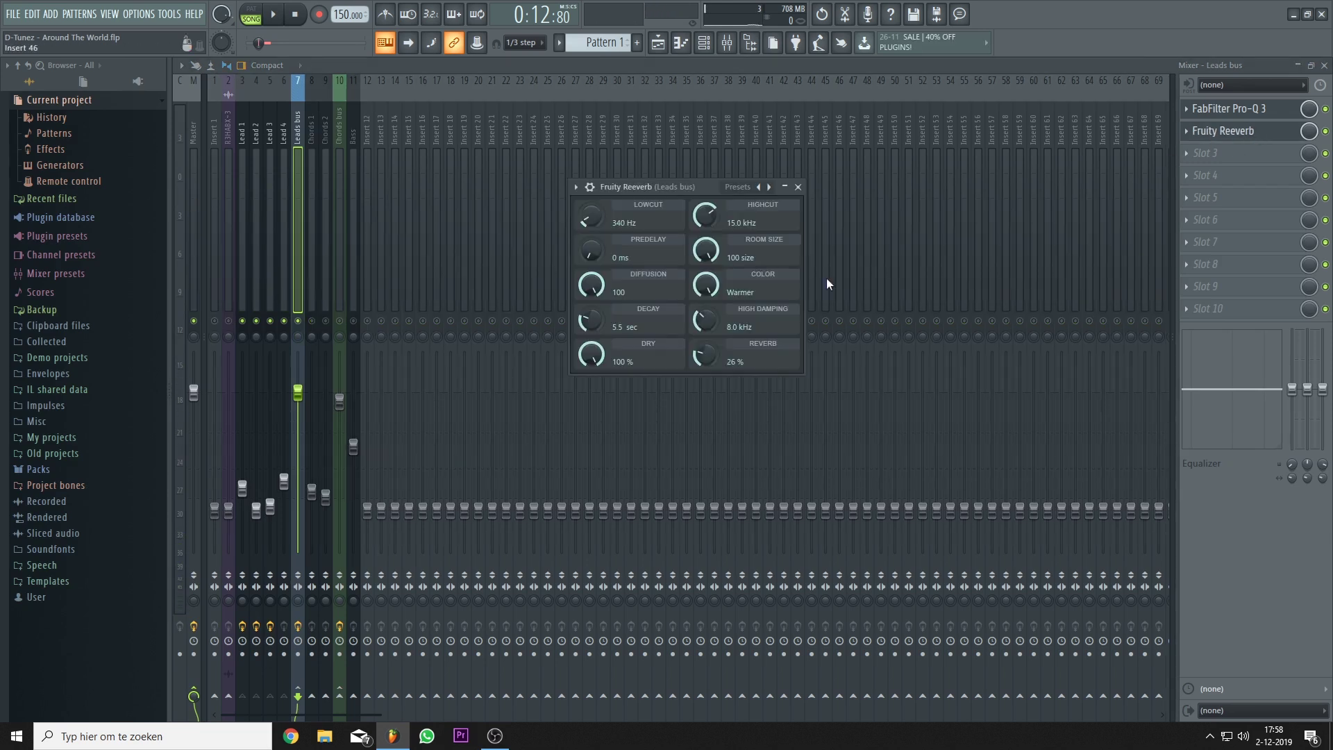
drag(697, 192, 727, 187)
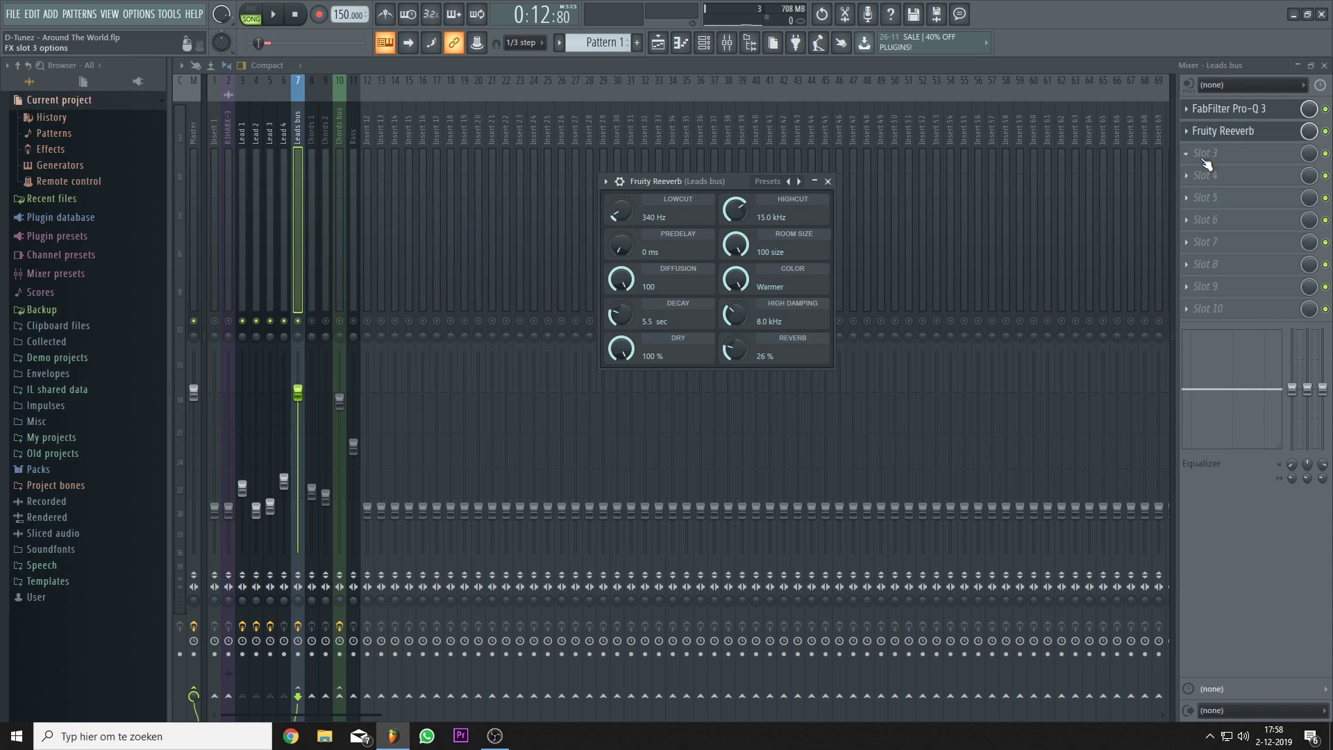
Step: Add Fruity Limiter to the third effect slot of the Leads bus and switch it to compressor mode
click(1206, 156)
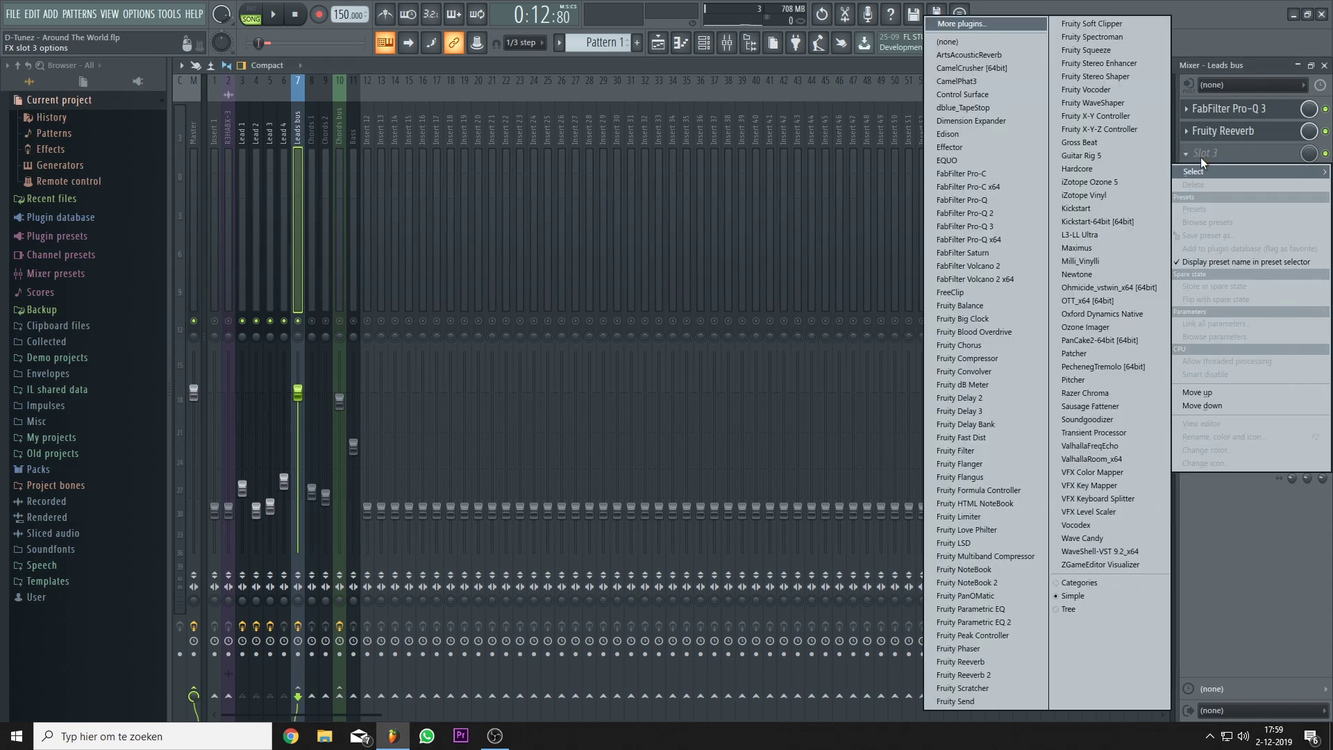
click(960, 517)
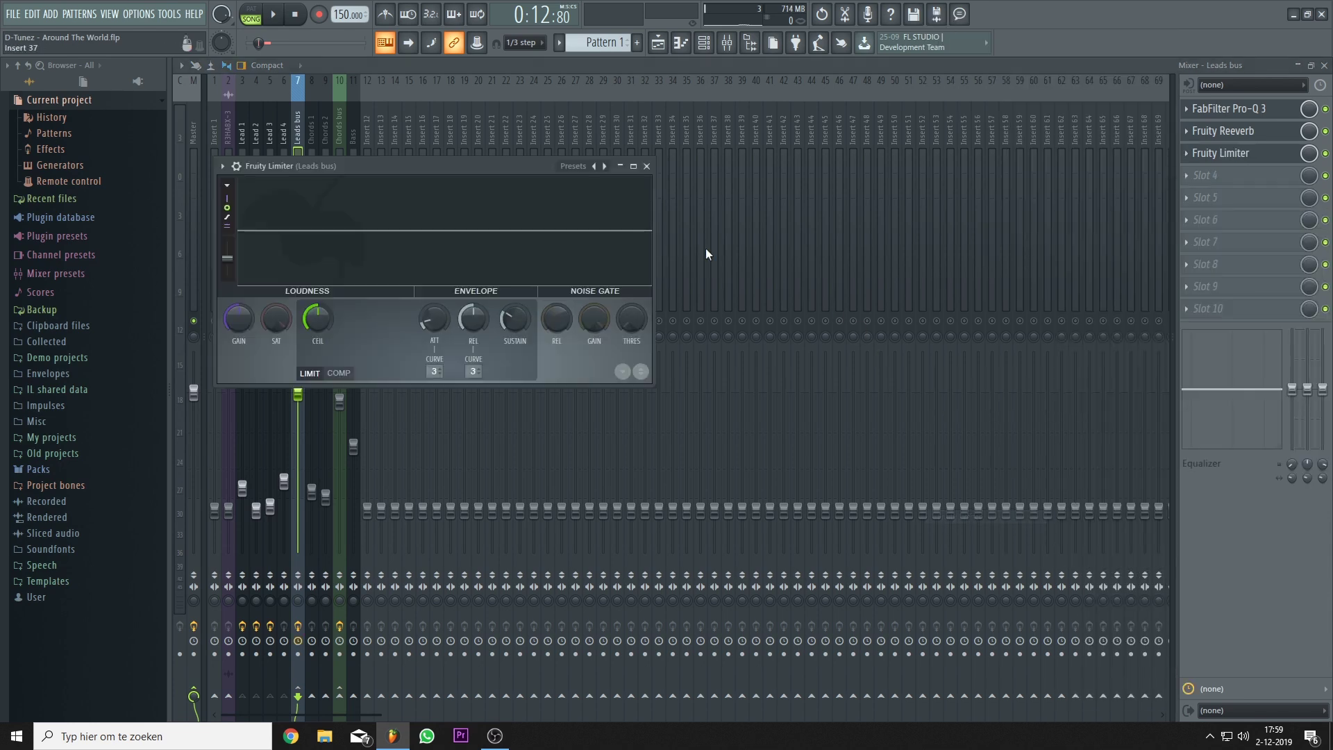
drag(451, 167, 562, 155)
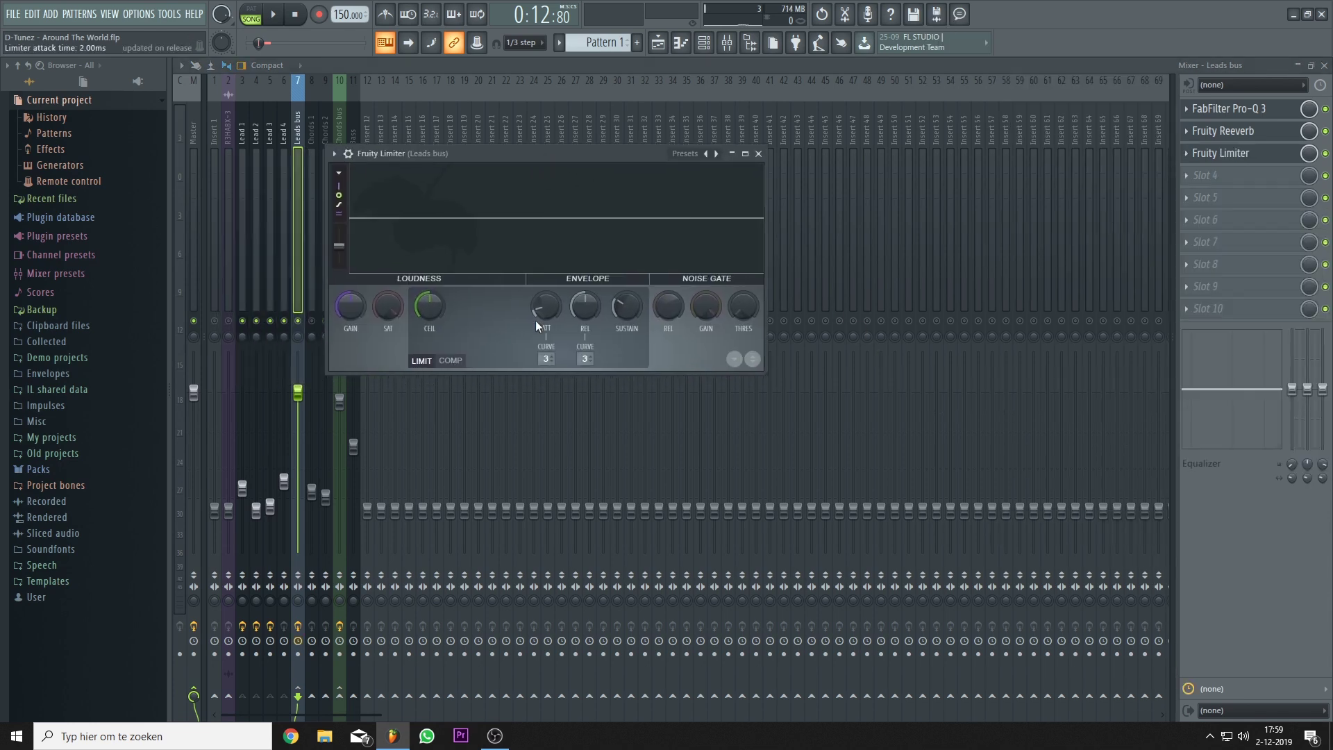
click(451, 361)
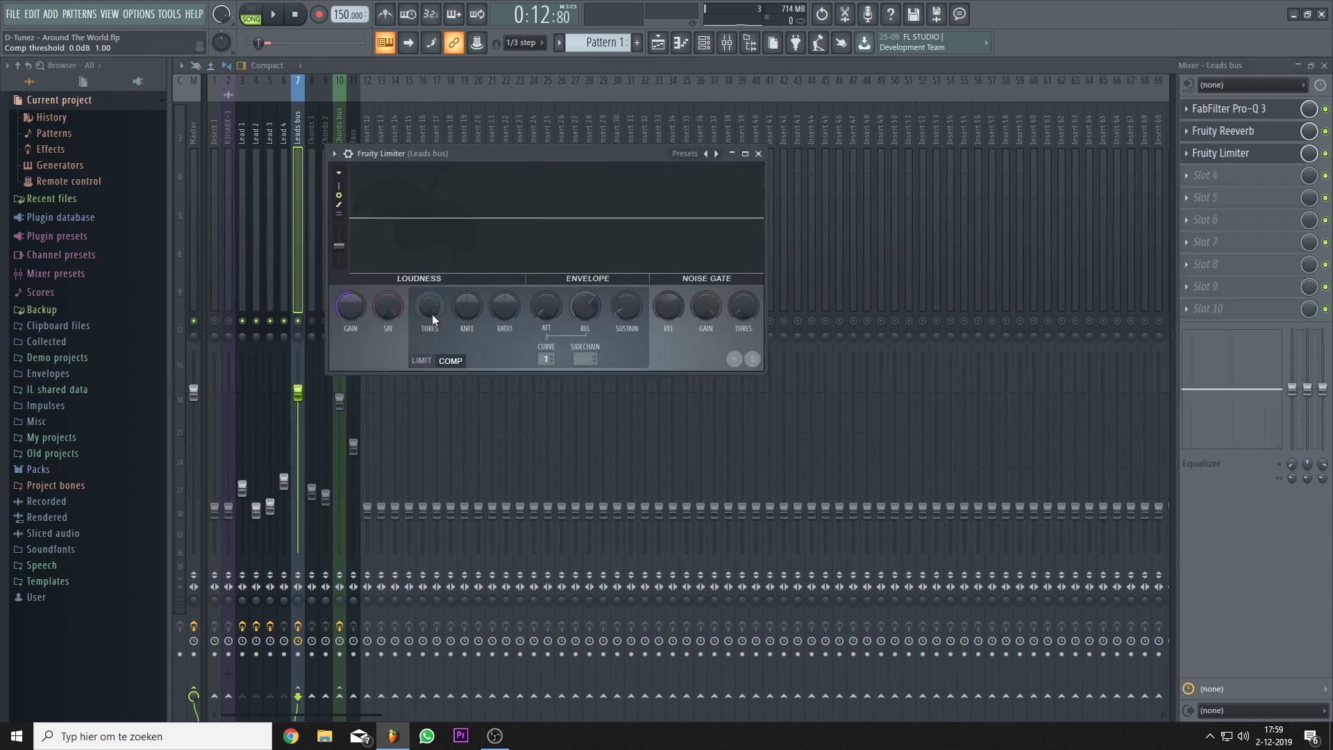
Step: Move the Fruity Limiter window clear of the Leads bus meters and set the compressor threshold to about -0.3 dB
drag(578, 155, 822, 102)
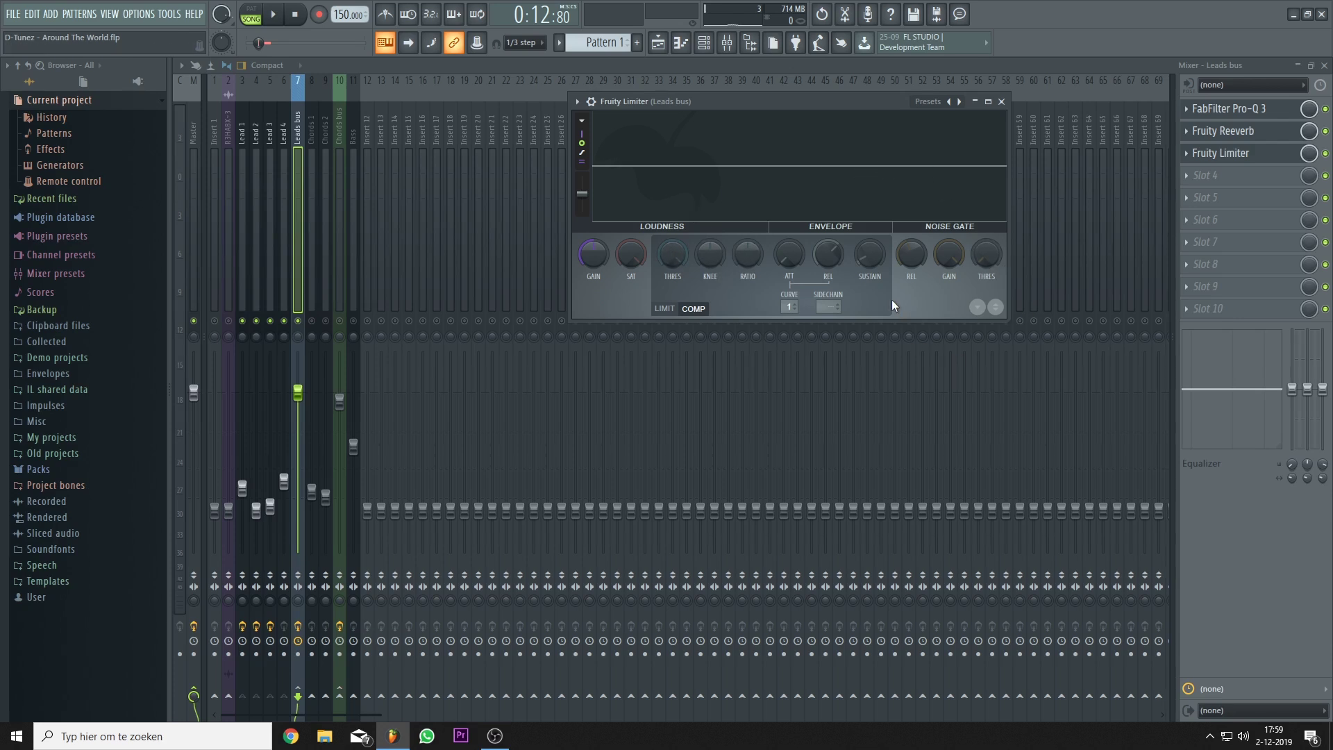
click(674, 253)
mouse_move(673, 254)
mouse_down()
mouse_move(672, 274)
mouse_move(675, 257)
mouse_up()
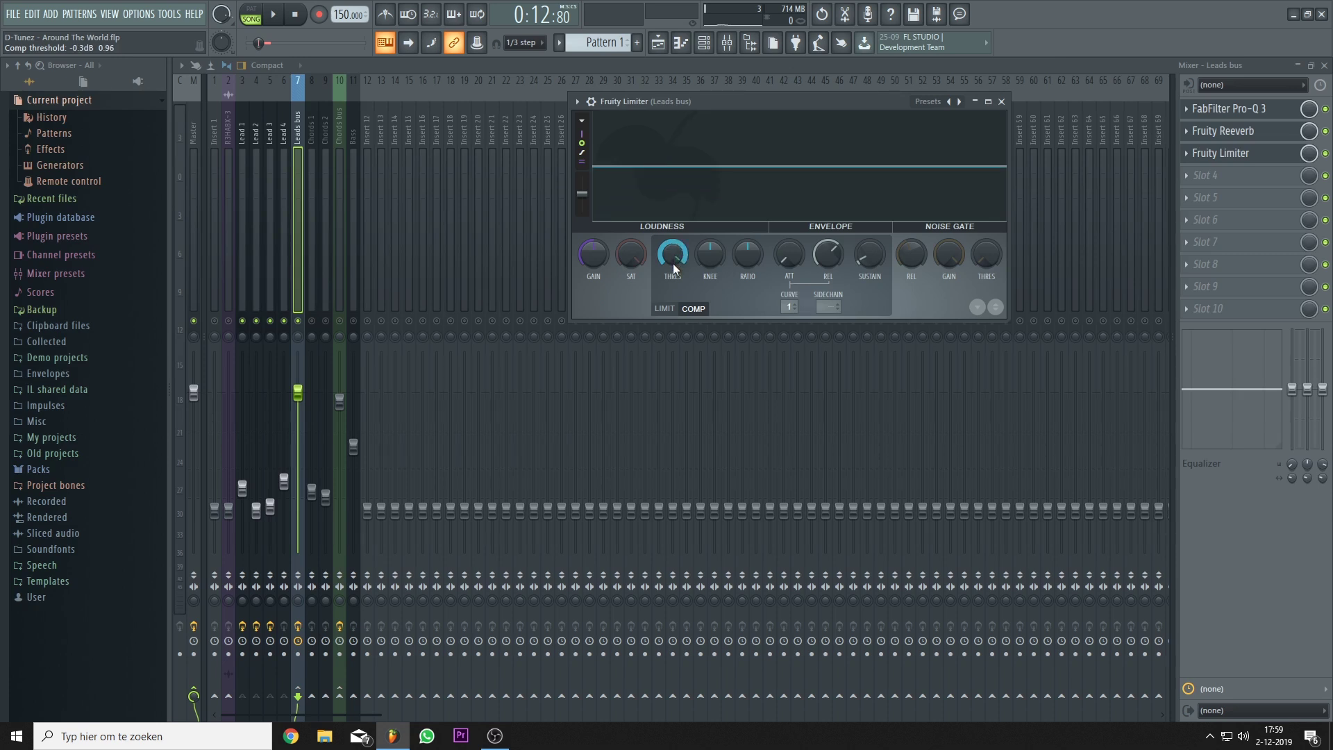
Step: Play the soloed leads repeatedly and rescale the Fruity Limiter's display to examine the signal level against the threshold
key(space)
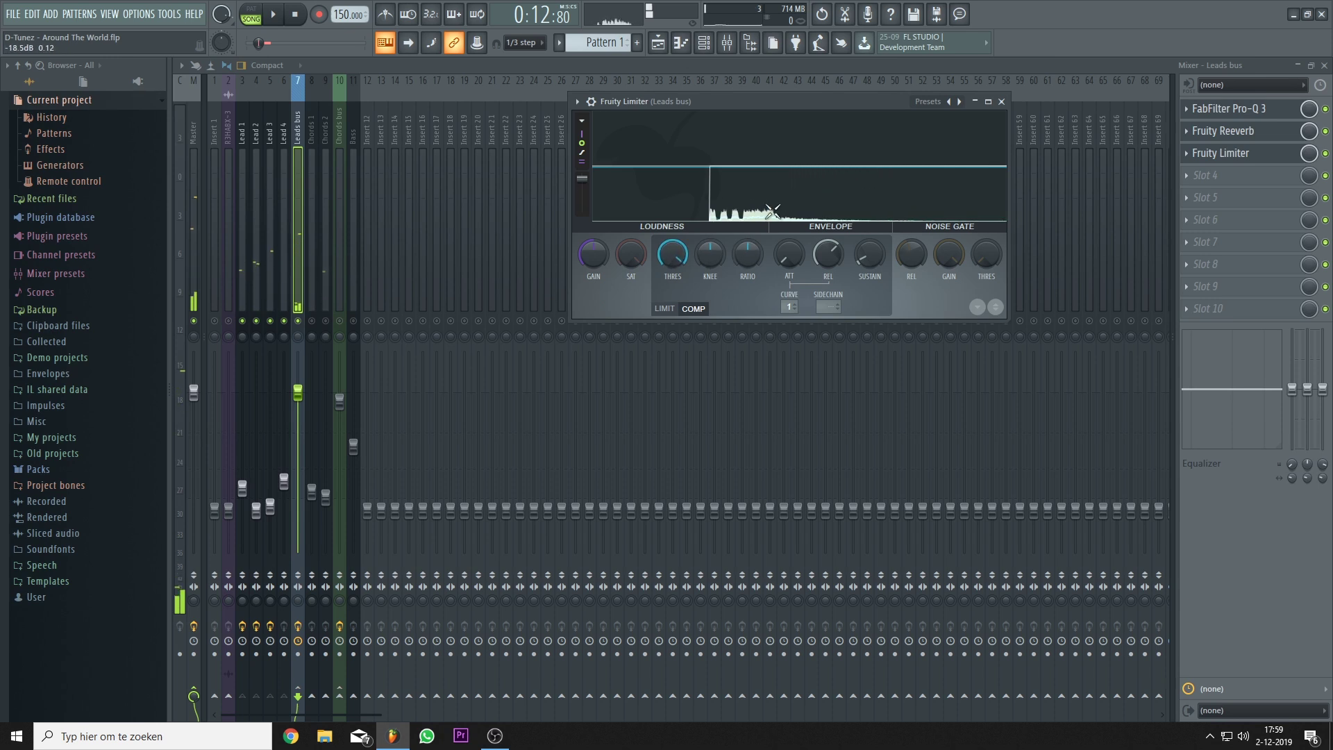
click(703, 204)
scroll(633, 184, down, 3)
scroll(631, 184, down, 2)
key(space)
key(space)
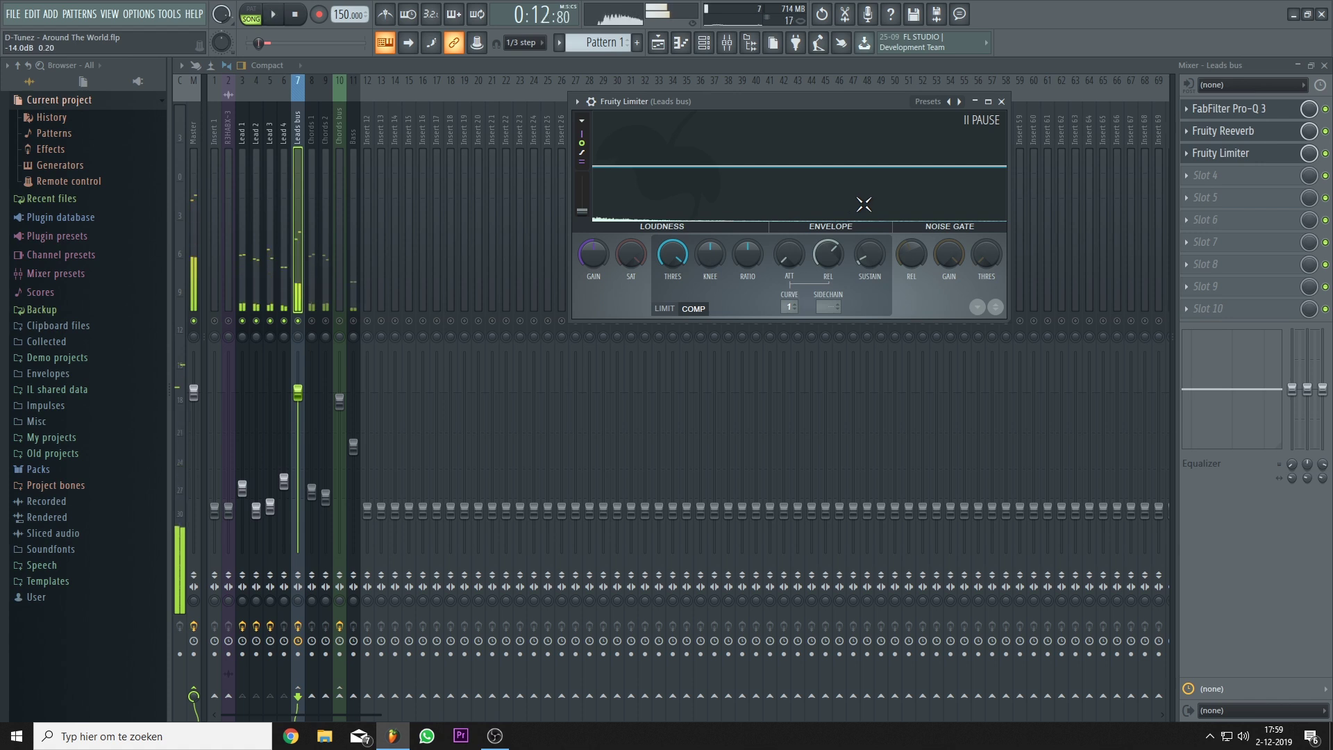
key(space)
key(space)
scroll(969, 212, up, 1)
click(841, 207)
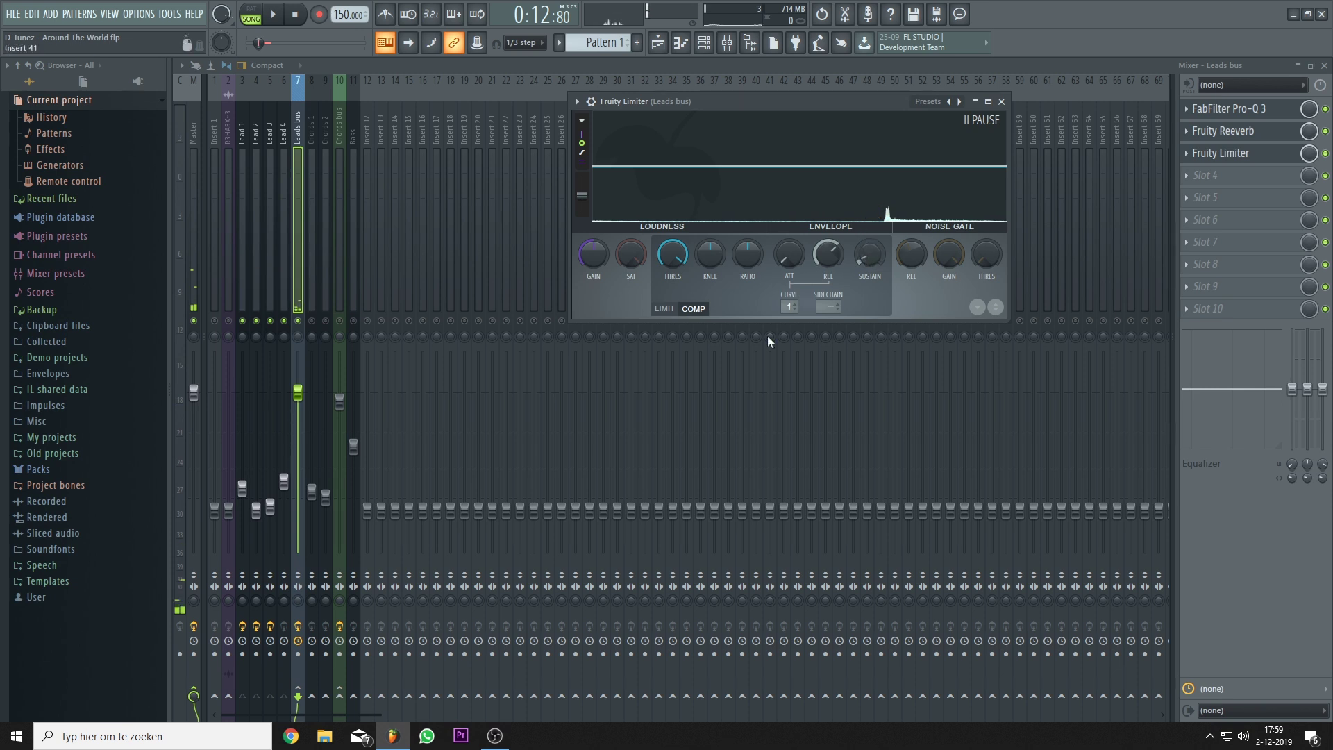
Step: Bypass the Fruity Reeverb on the Leads bus
click(1326, 132)
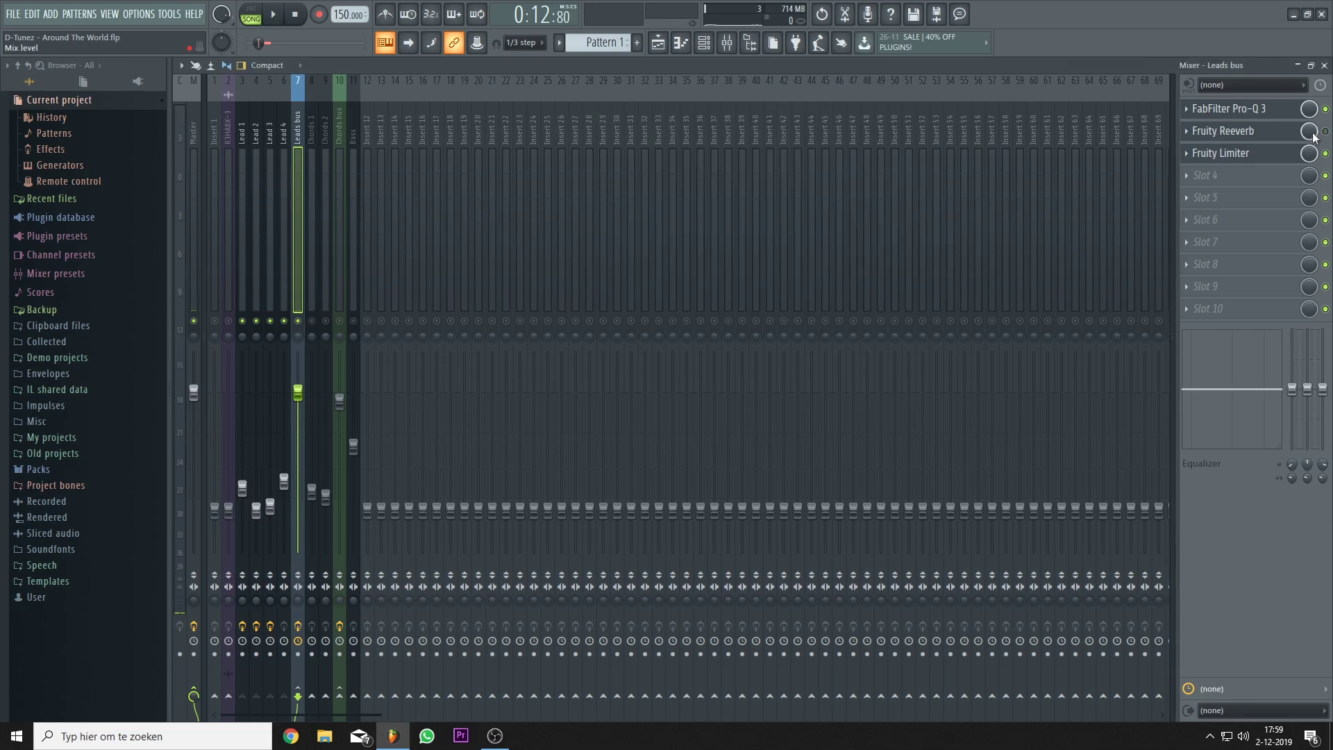
Step: Play the leads without reverb and lower the Fruity Limiter's compressor threshold to just below the signal peaks
key(space)
click(705, 145)
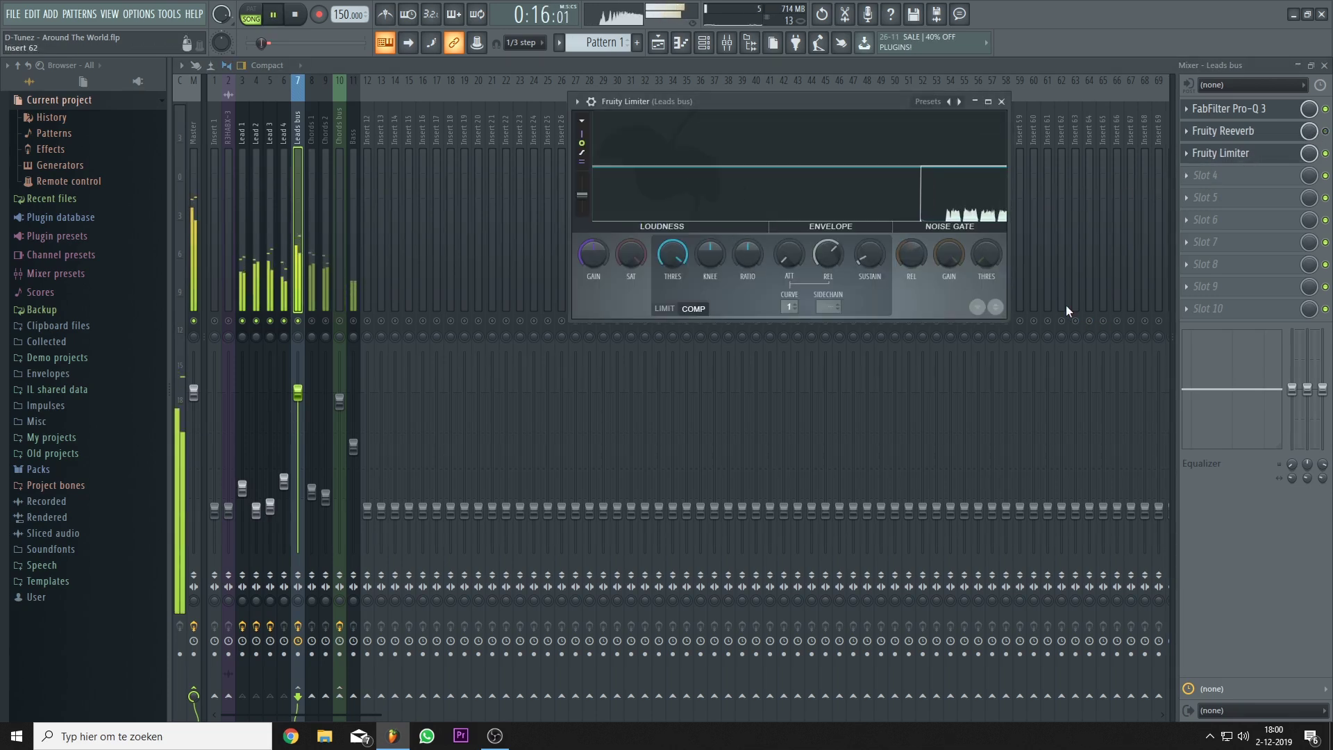
key(space)
drag(777, 102, 752, 110)
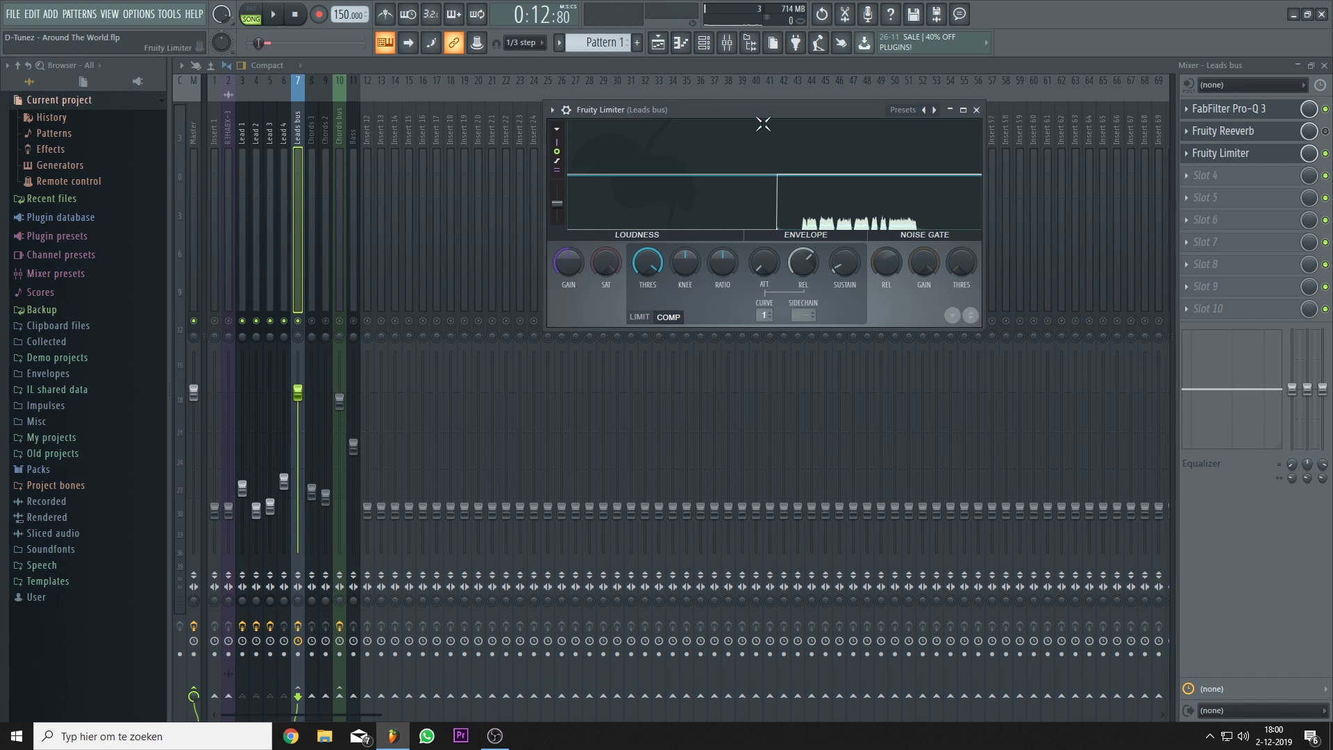
drag(826, 221, 826, 294)
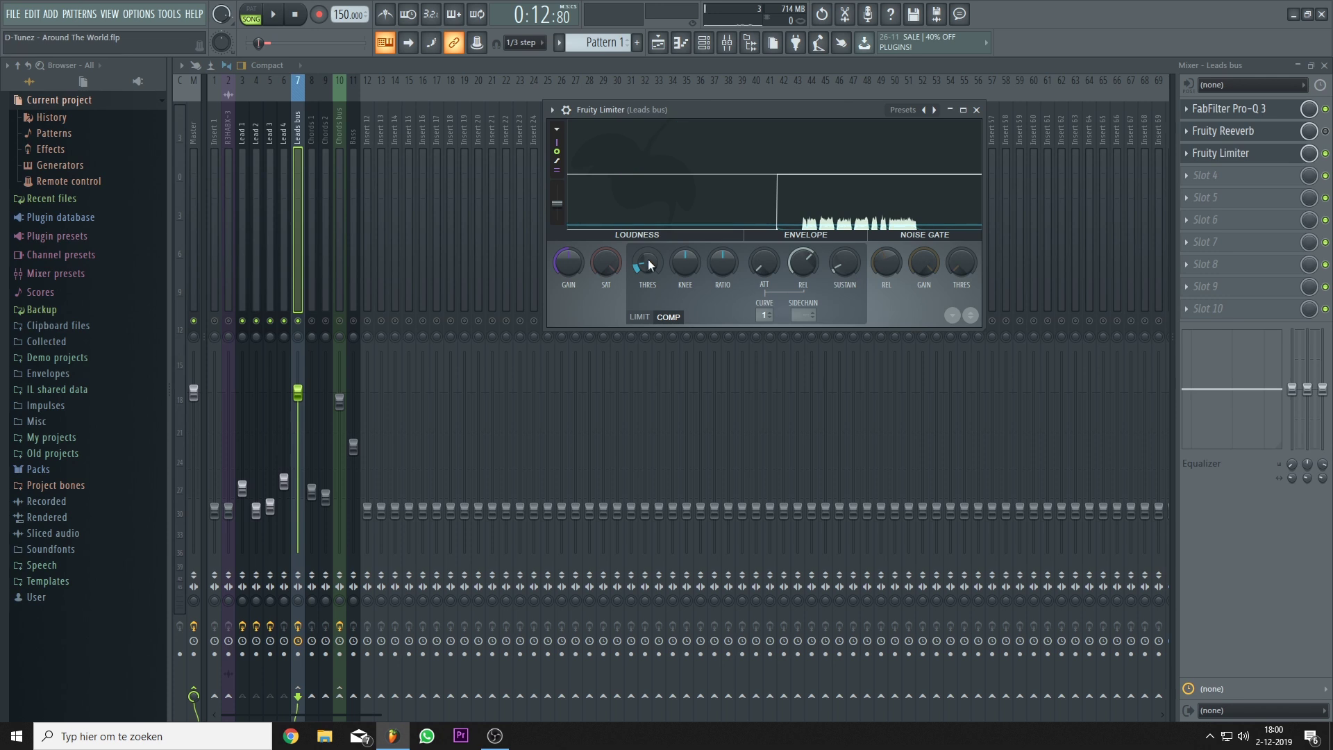
drag(714, 109, 722, 111)
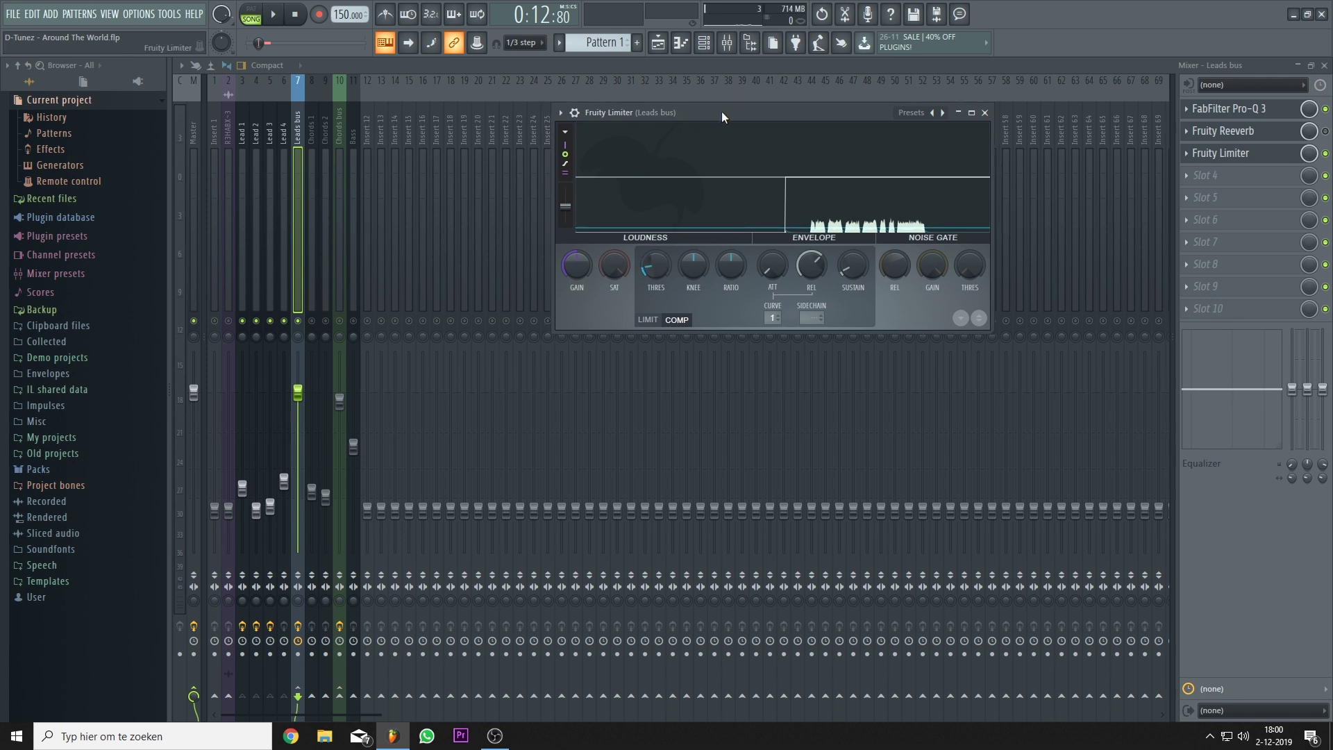
Step: Raise the Fruity Limiter's compression ratio well above 2.0:1 and play the leads through it briefly
drag(731, 272, 731, 275)
drag(735, 271, 747, 277)
drag(735, 272, 734, 258)
drag(746, 113, 665, 104)
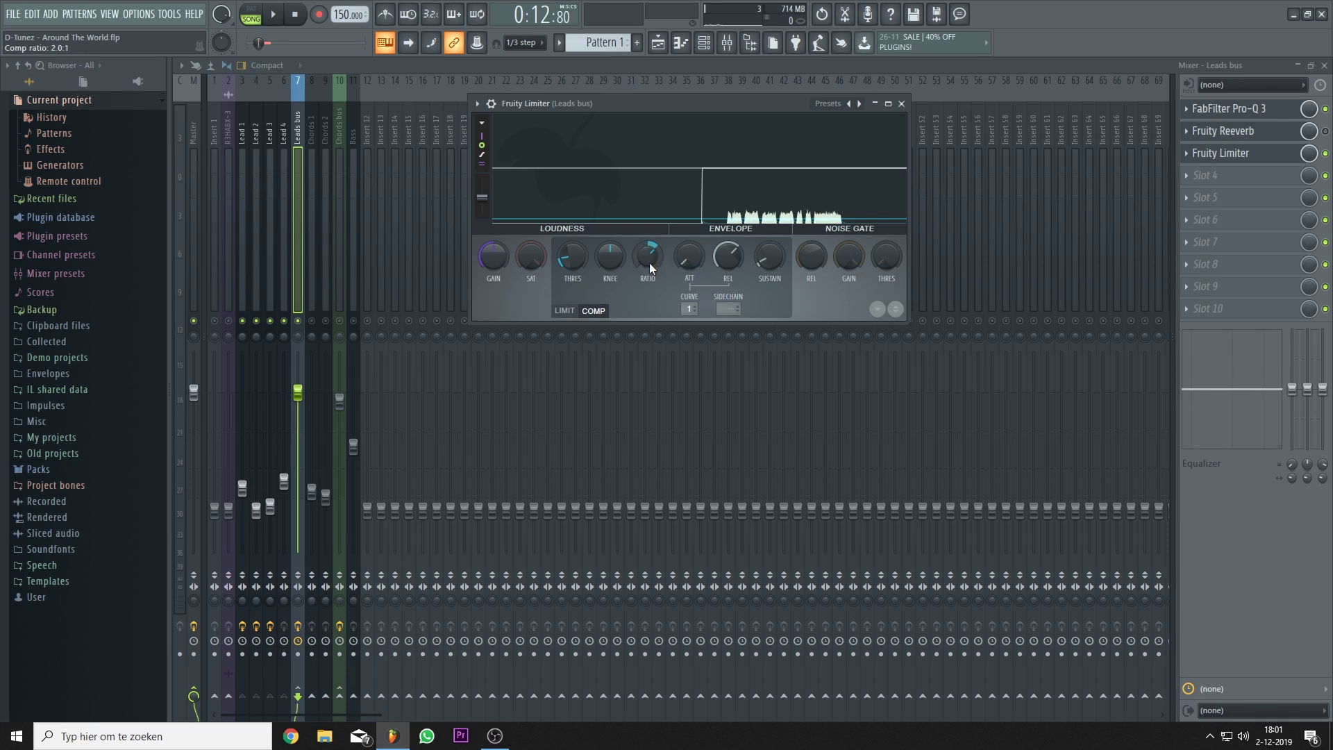
drag(649, 262, 648, 202)
drag(691, 108, 705, 93)
key(space)
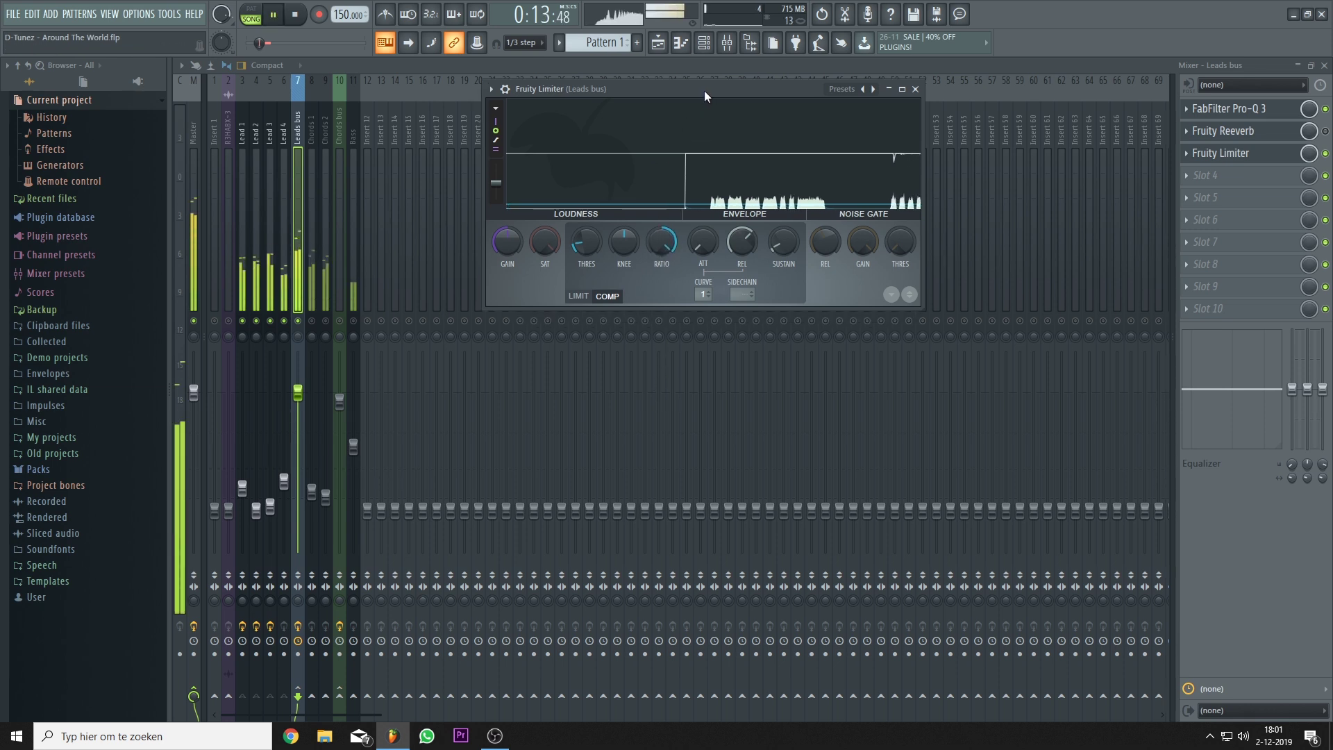
key(space)
Step: Set the compressor threshold to about -27.8 dB with a high ratio and play the leads
drag(586, 241, 586, 253)
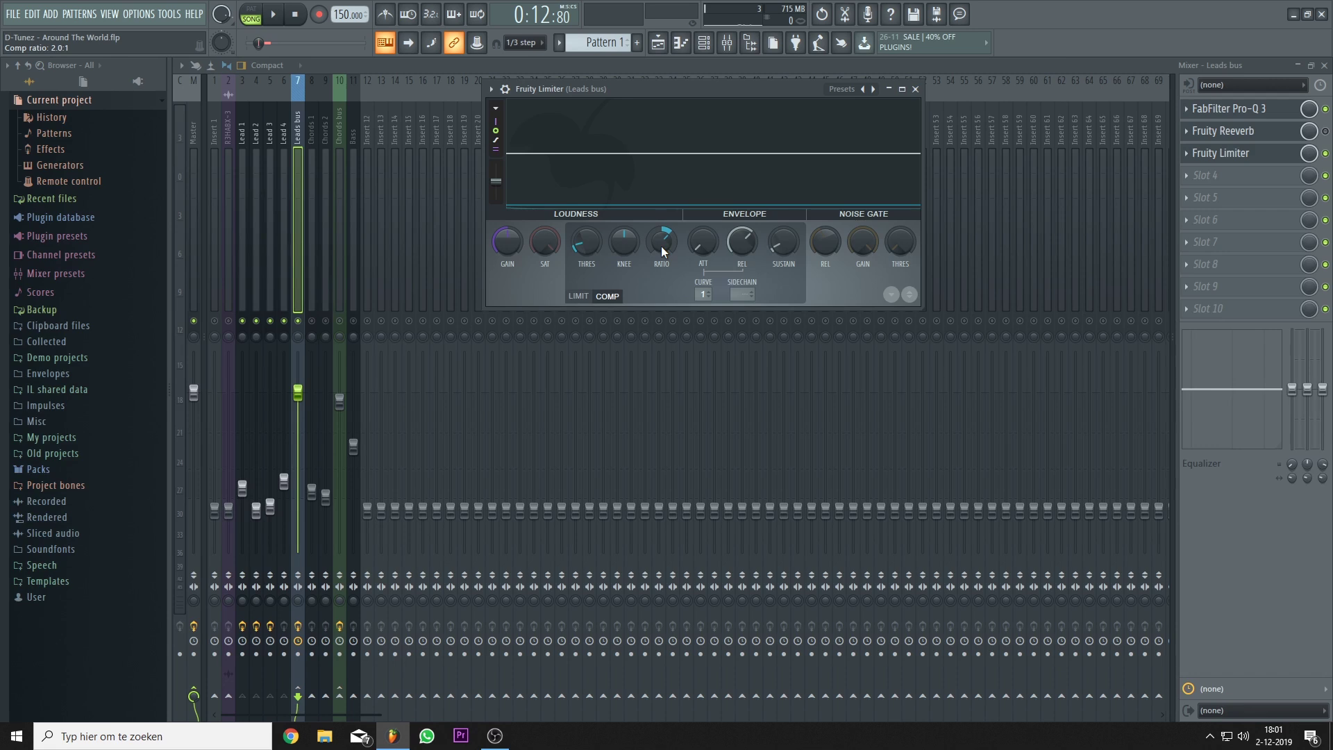
drag(659, 246, 659, 227)
drag(587, 244, 586, 245)
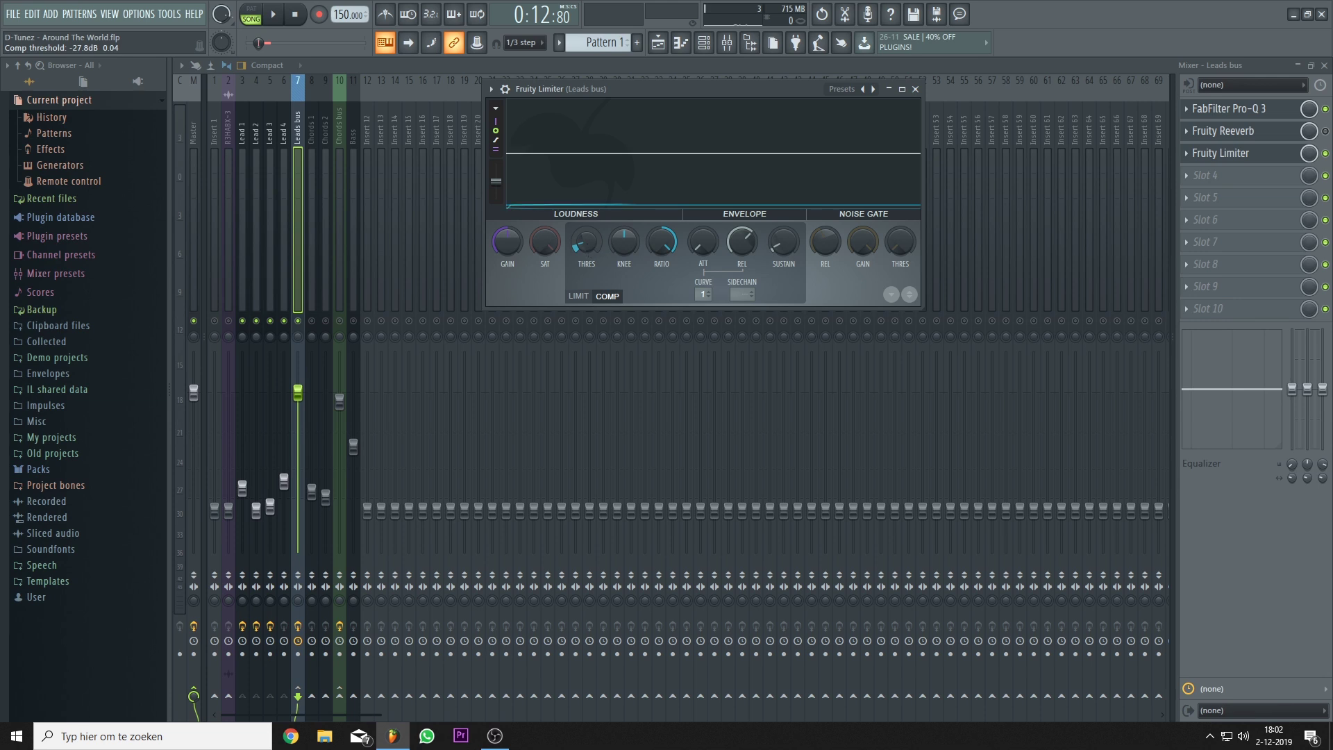
key(space)
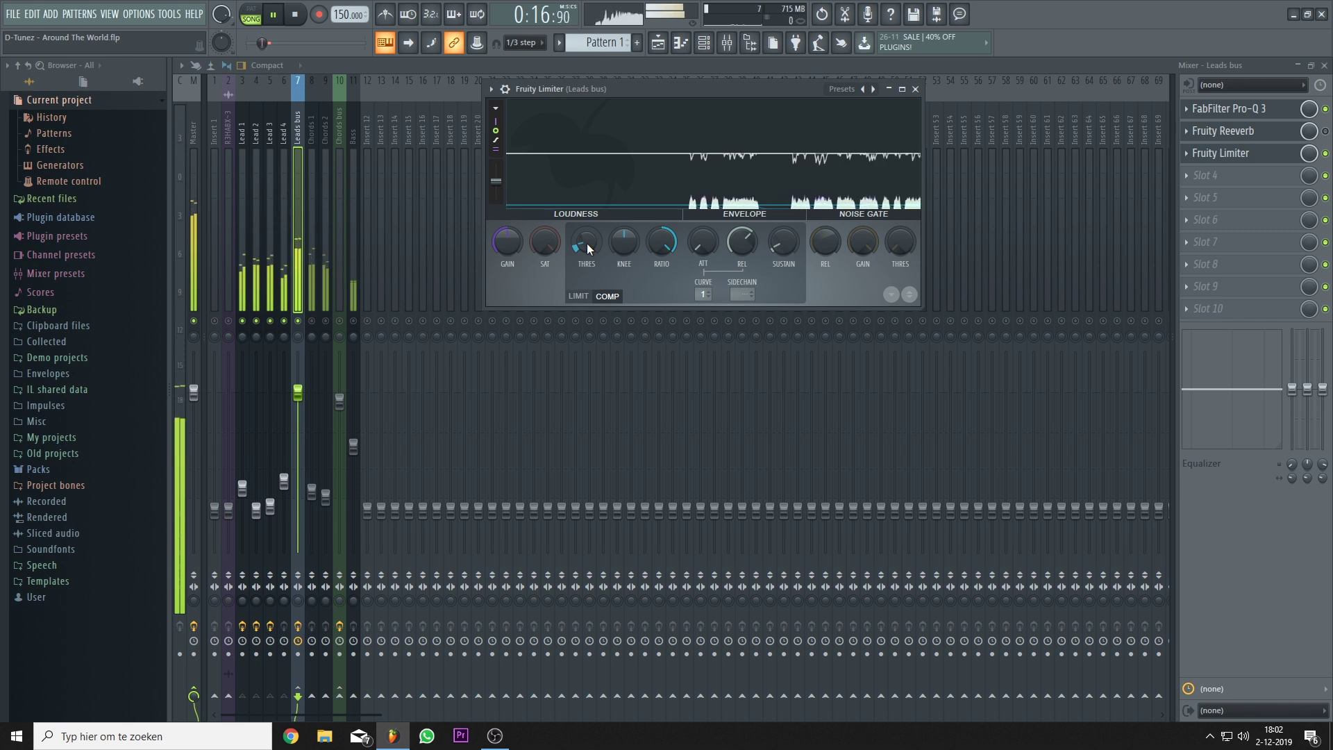
key(space)
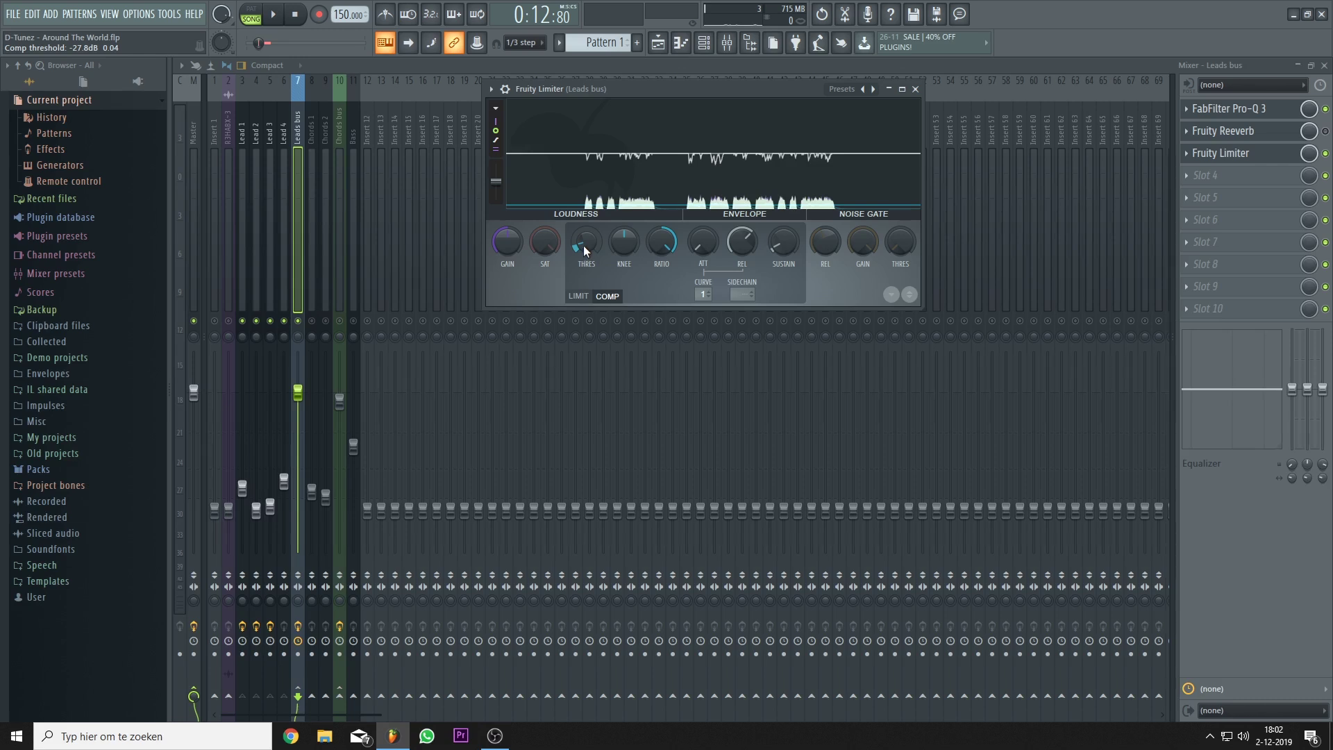
Step: Lower the compressor threshold further for heavy gain reduction and listen to the strongly compressed leads
drag(584, 245, 588, 257)
key(space)
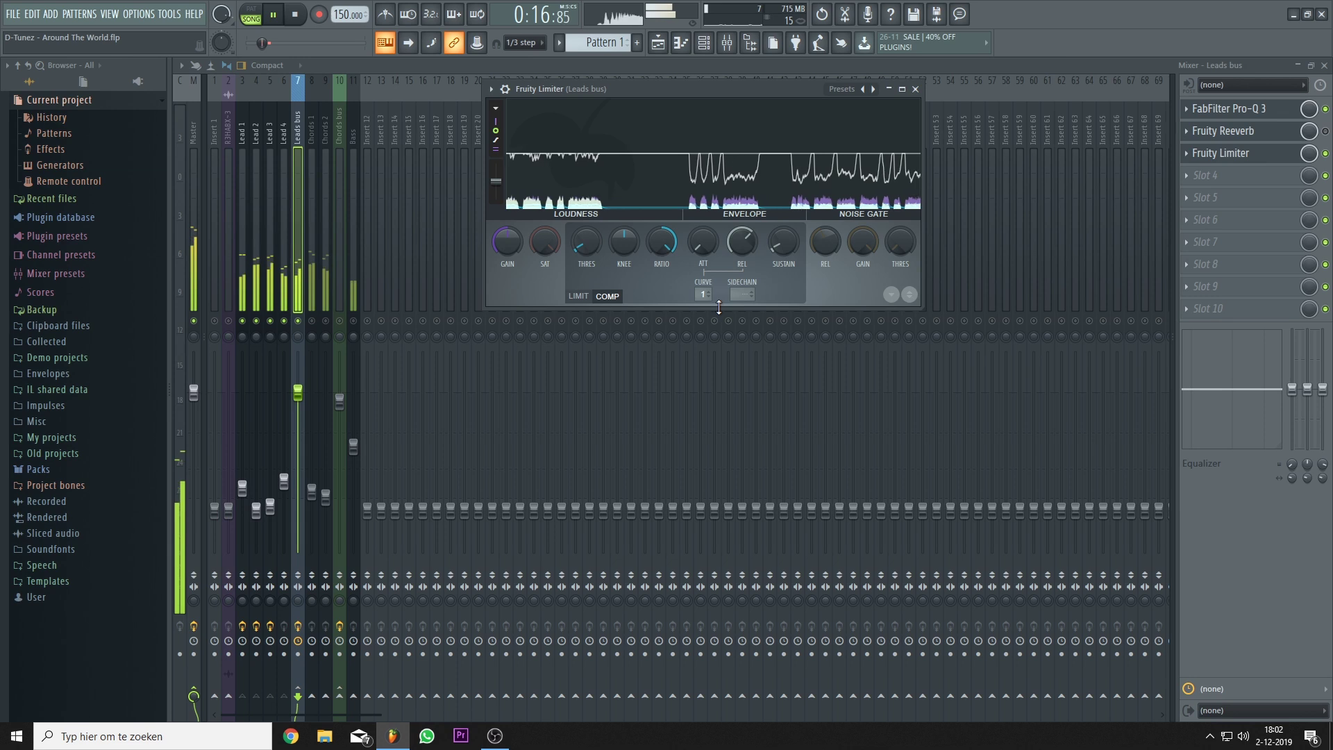
key(space)
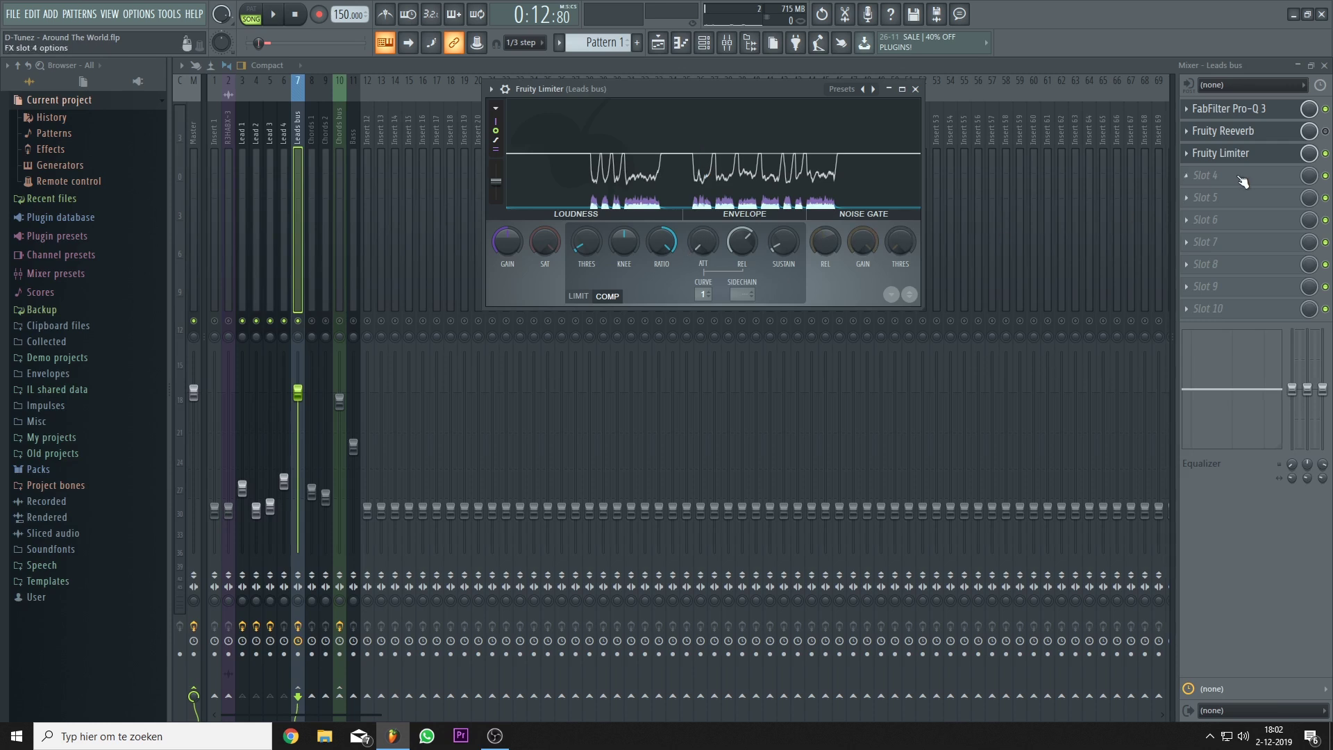
Step: Re-enable the Fruity Reeverb on the Leads bus and play the compressed leads with the Fruity Limiter's display open
key(Escape)
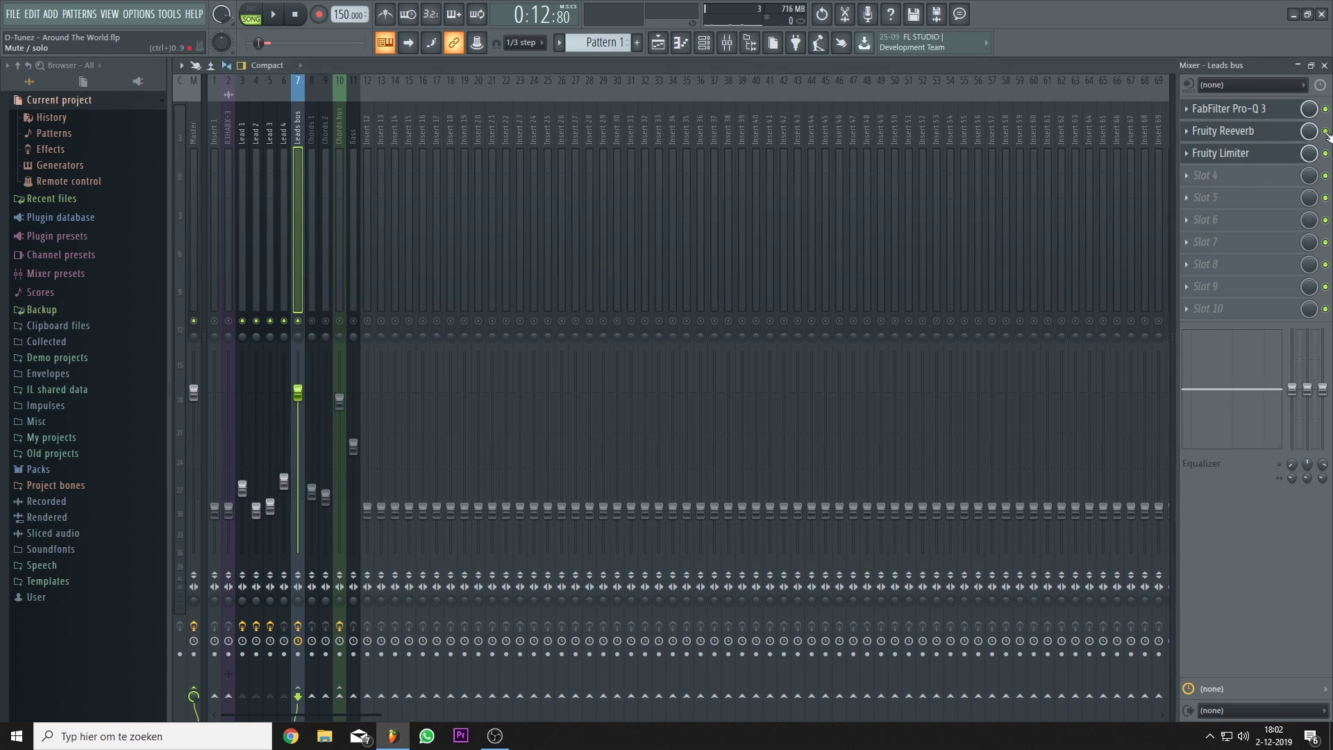
click(1222, 153)
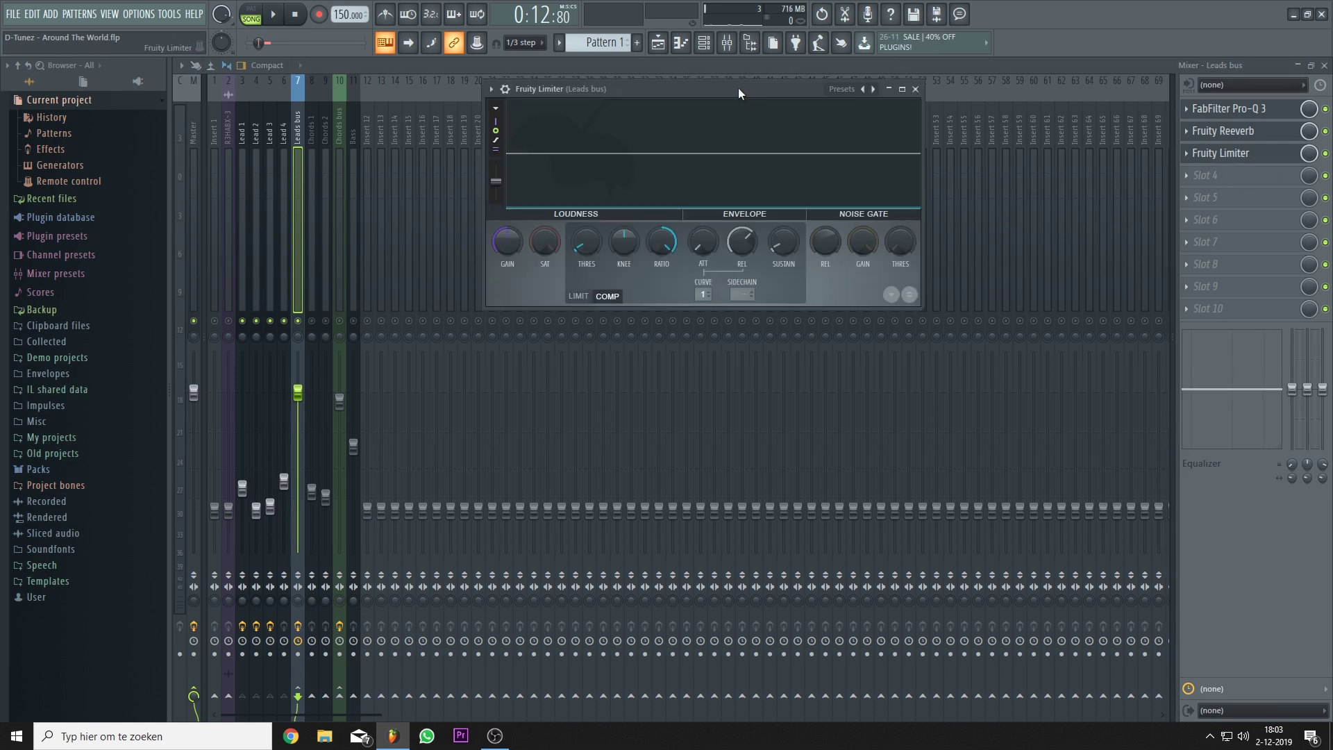
drag(739, 87, 722, 86)
key(space)
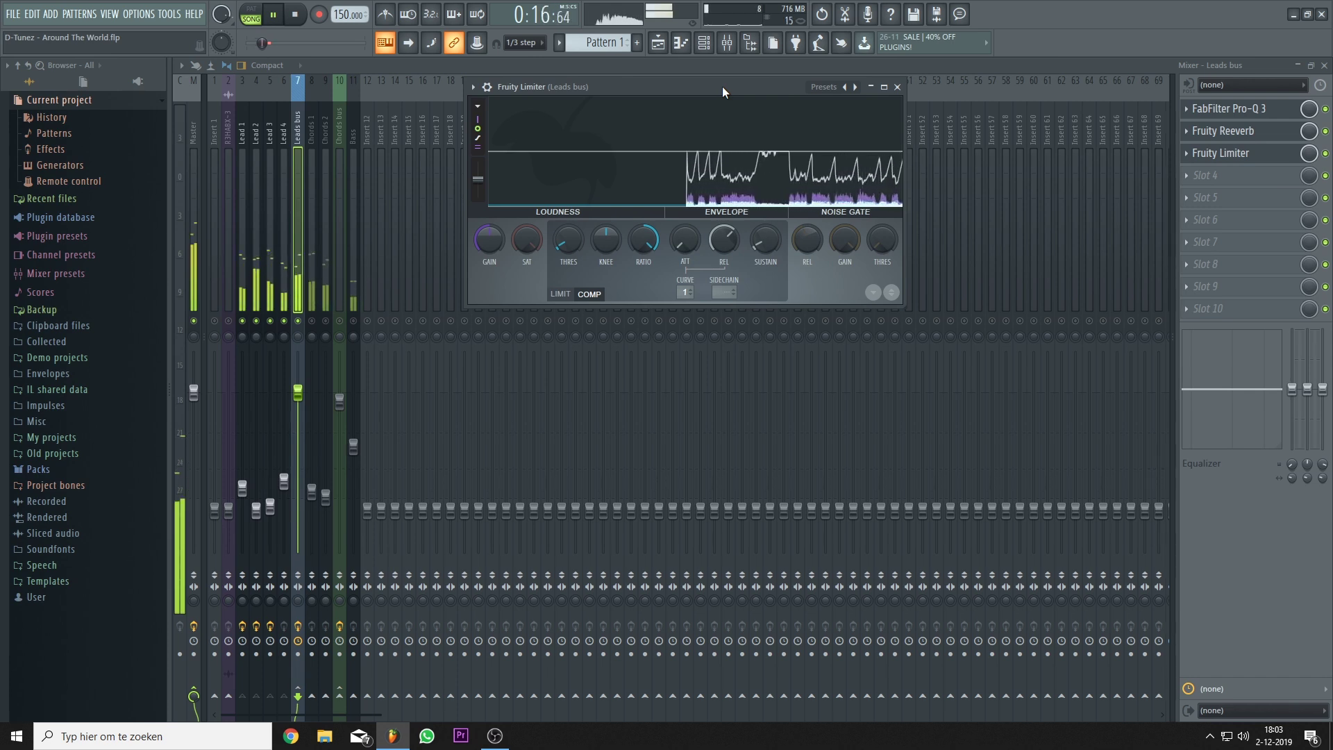
key(space)
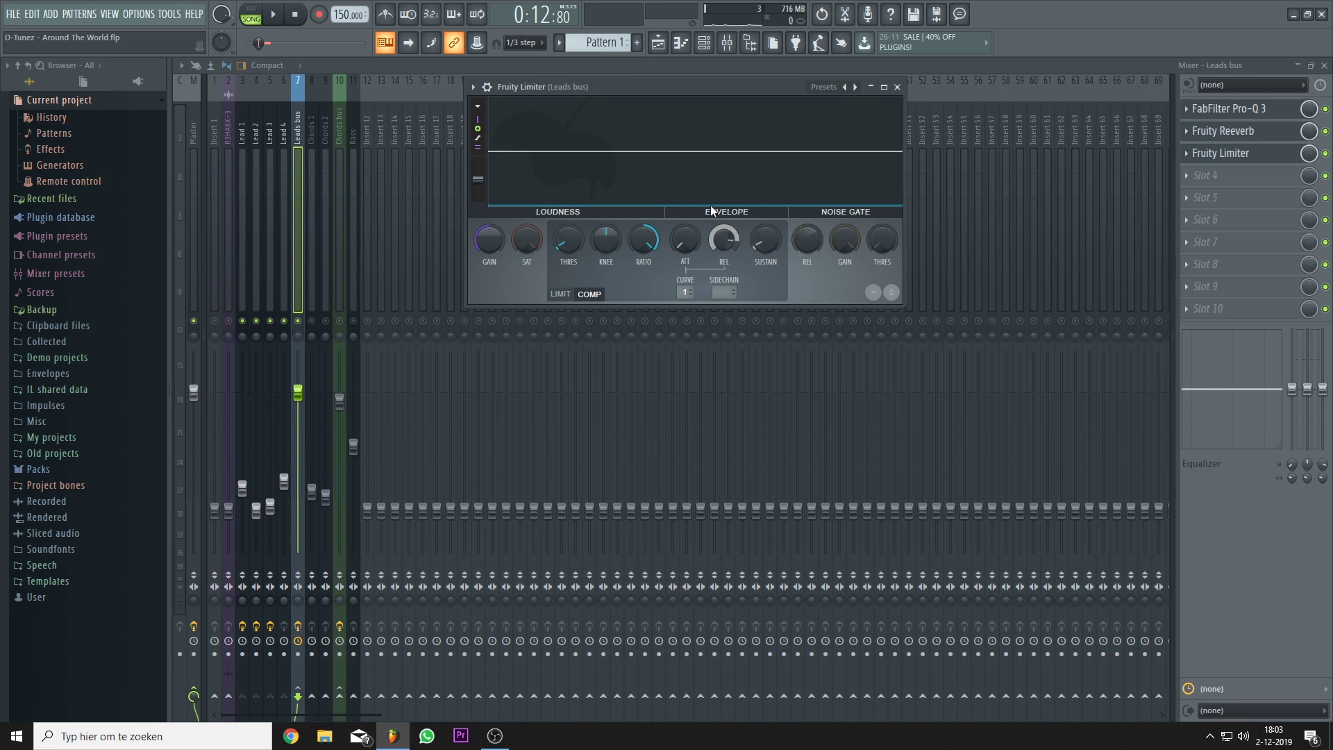
Step: Try a longer compressor release time and play short bursts of the leads to compare the recovery
key(space)
key(space)
drag(725, 240, 725, 220)
key(space)
key(space)
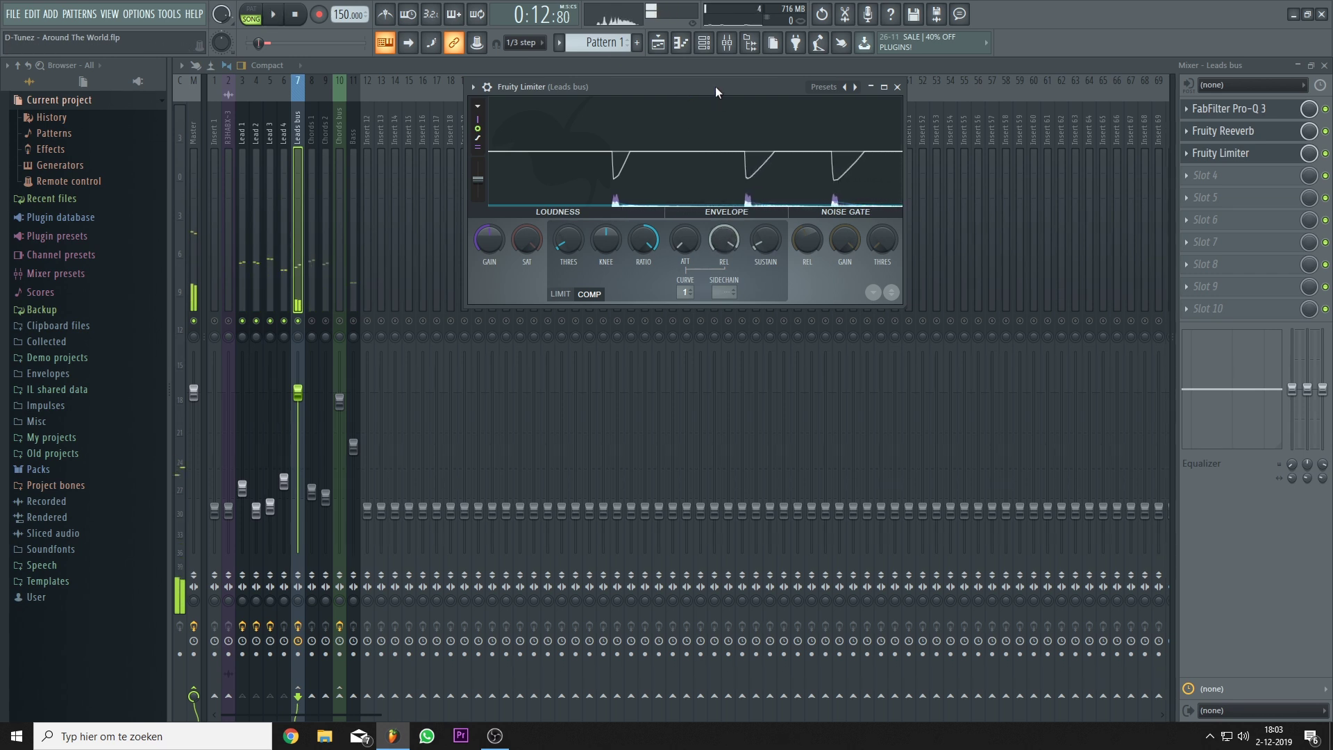
key(space)
key(space)
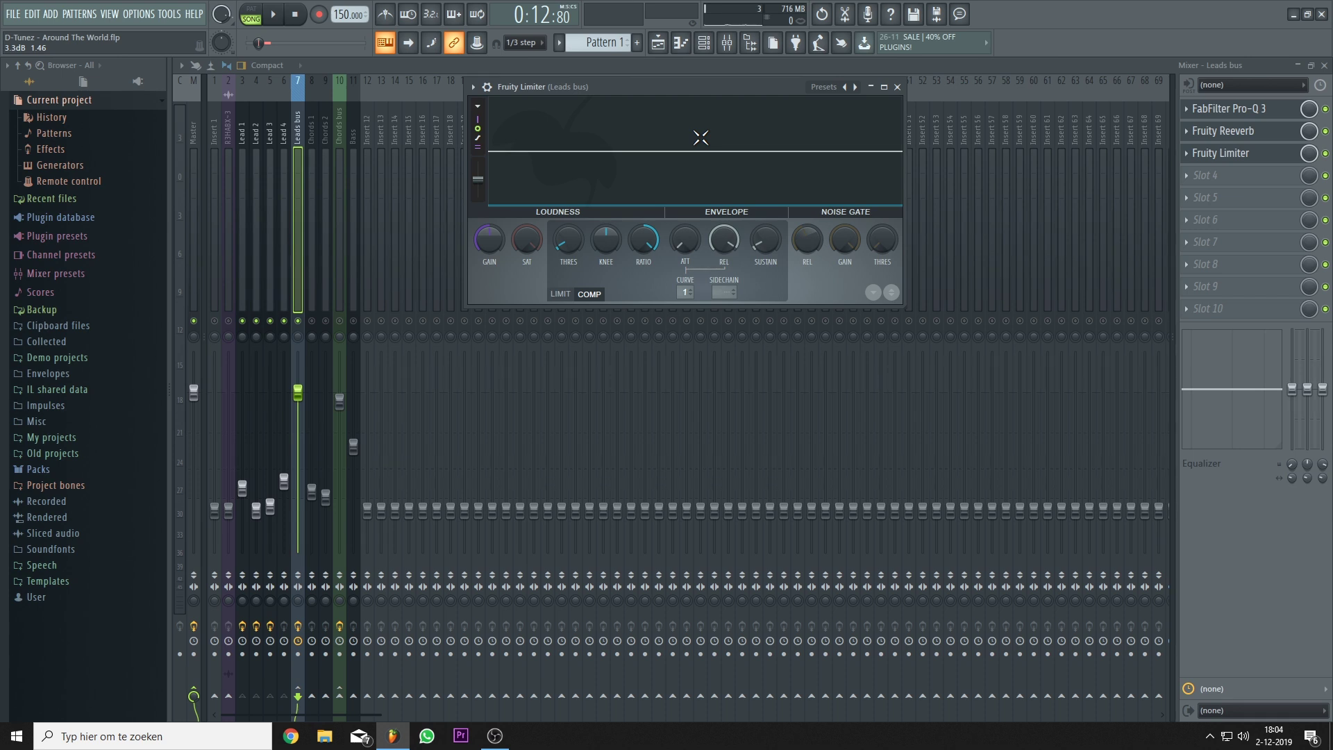
Step: Try a short compressor release of about 203 ms and play the leads in short bursts
drag(678, 92, 694, 107)
drag(741, 259, 741, 288)
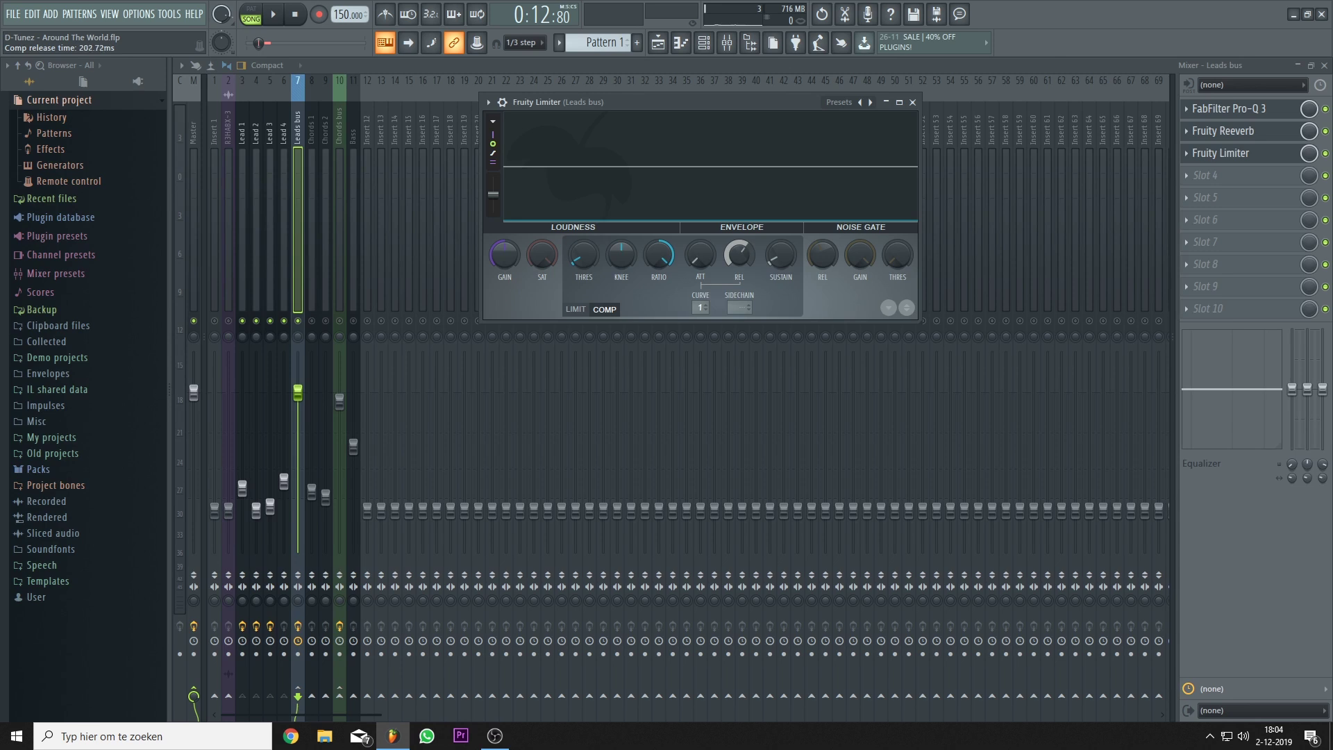
key(space)
key(space)
key(space)
key(space)
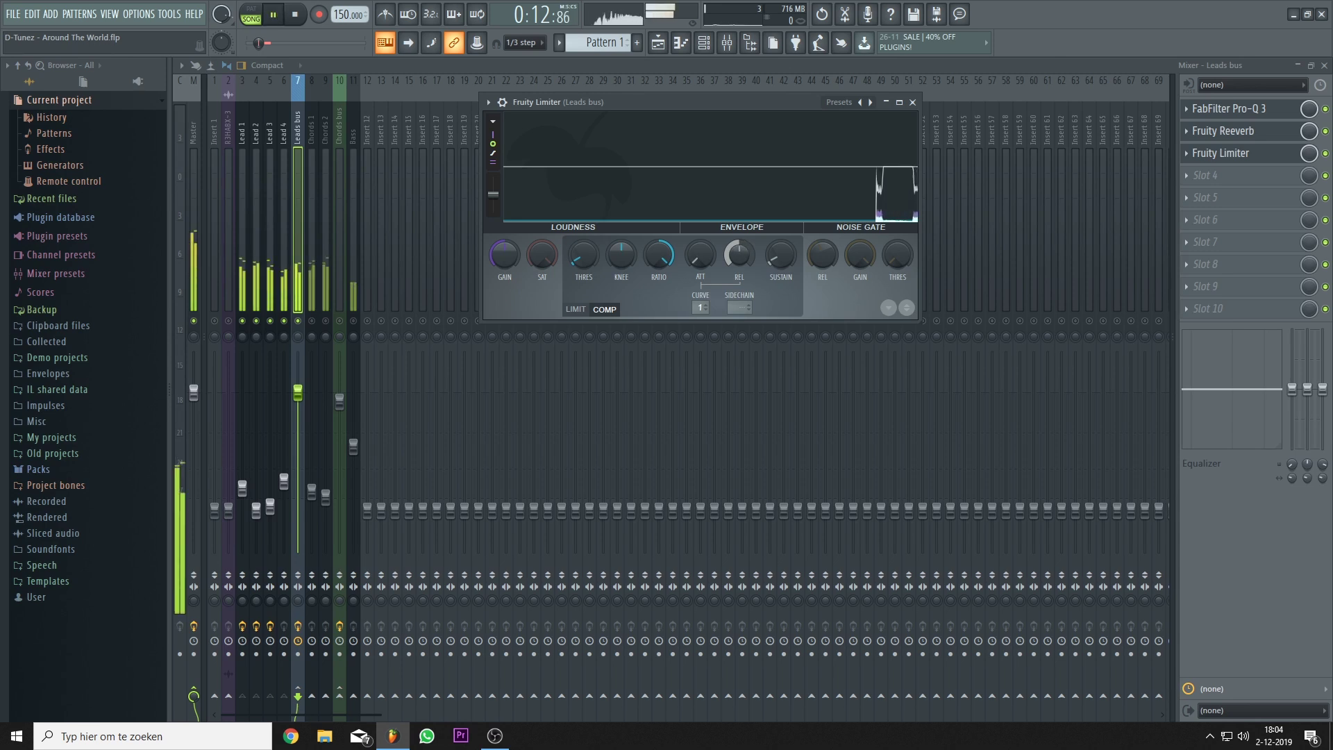
Step: Set the compressor release to about 572 ms while the leads play
drag(739, 255, 740, 244)
key(space)
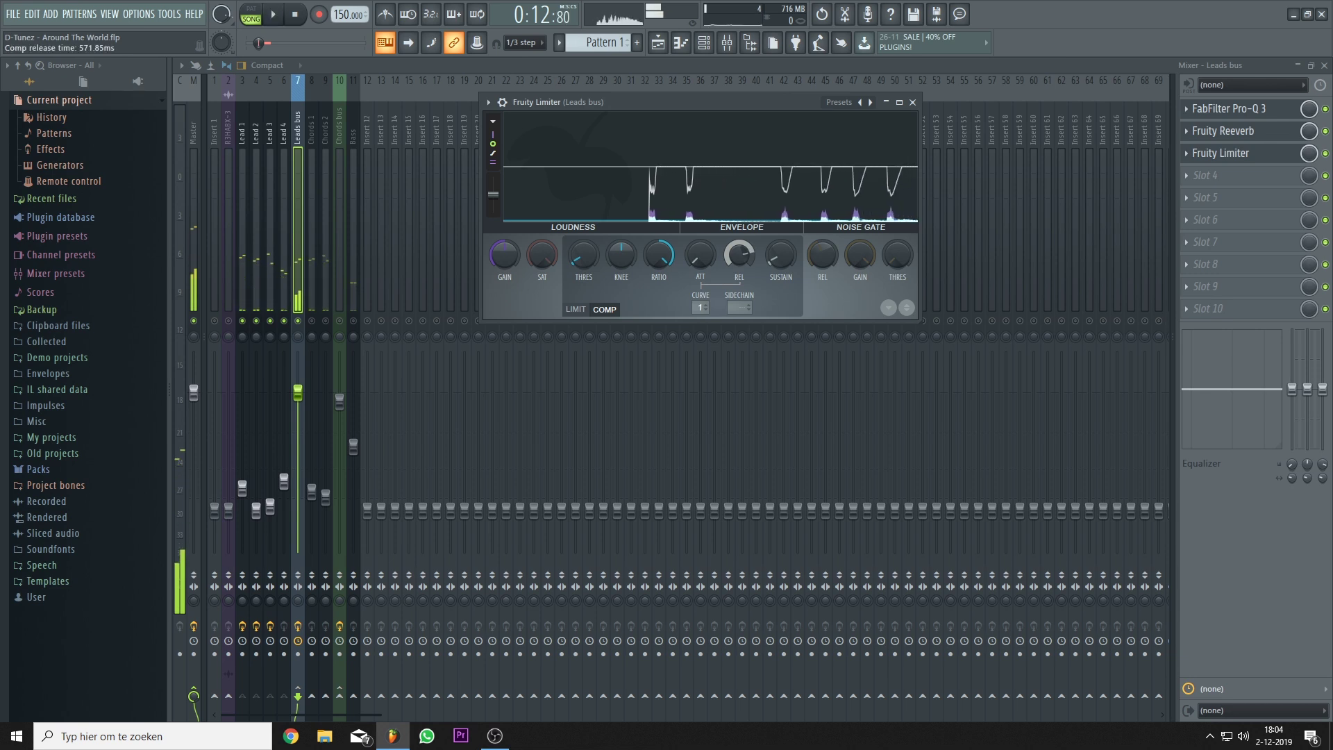
key(space)
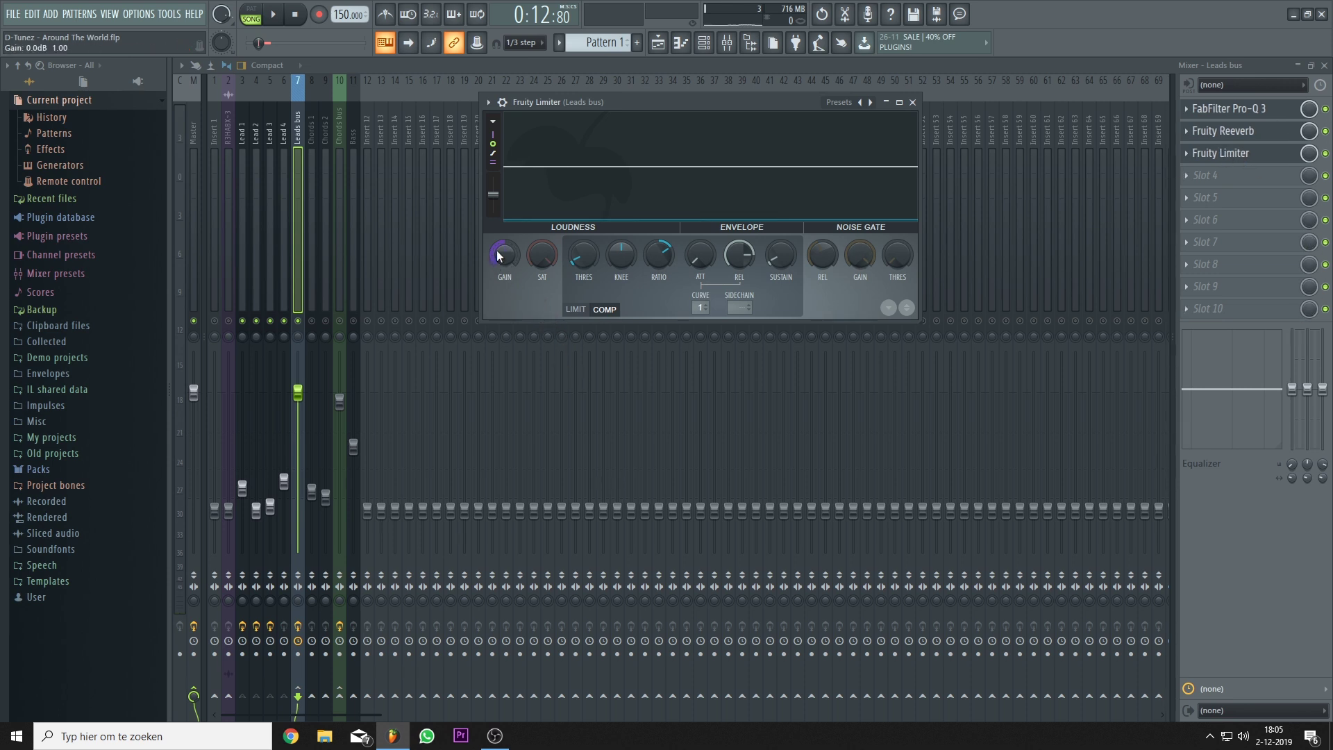
Step: Bypass the Fruity Limiter and Fruity Reeverb on the Leads bus and play the leads to check their unprocessed level
click(1327, 153)
click(1327, 153)
click(1326, 132)
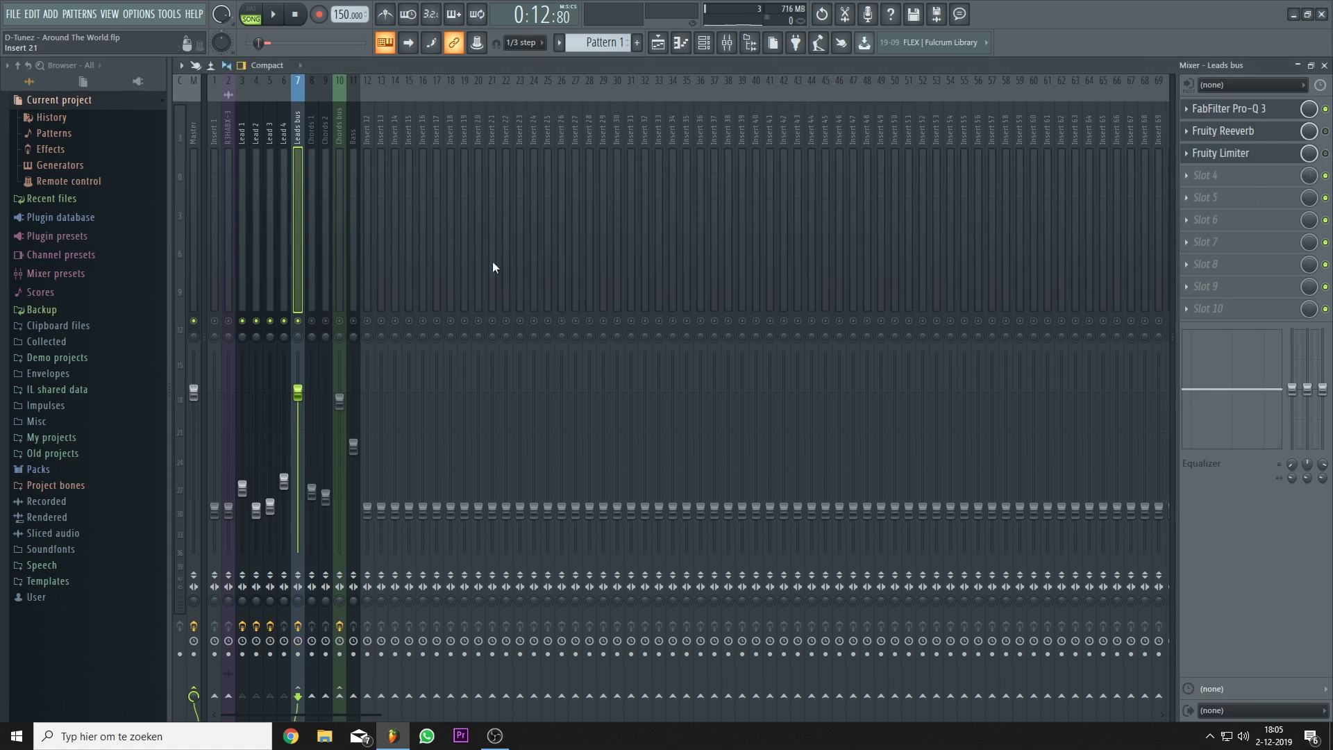
key(space)
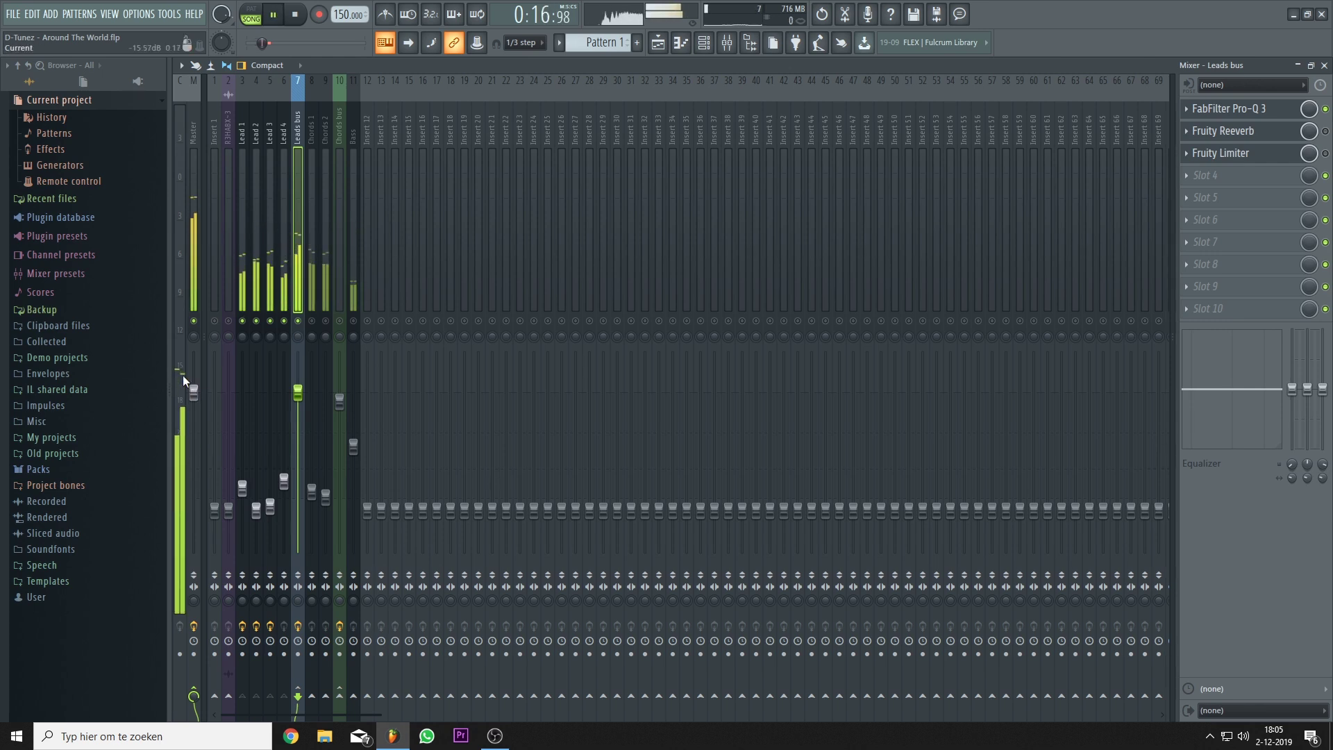
key(space)
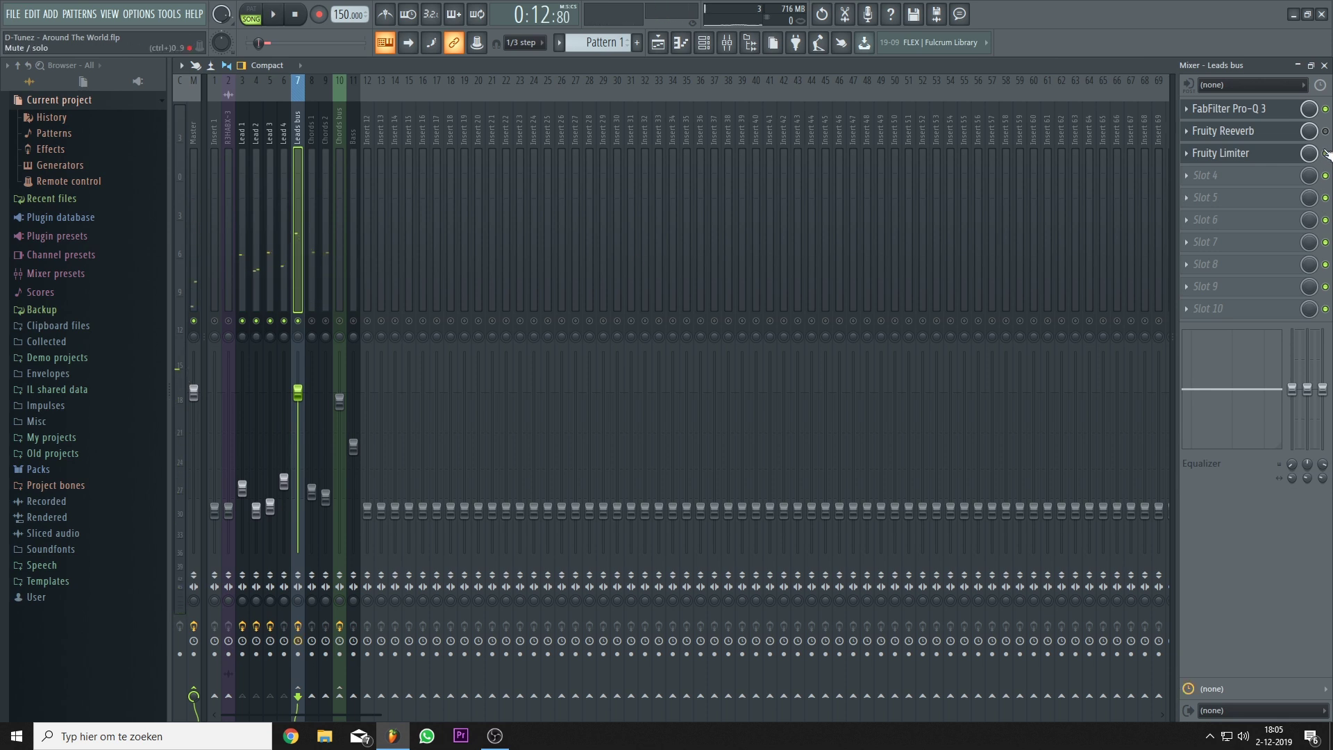
Step: Re-enable both bypassed effects on the Leads bus and raise the Fruity Limiter's gain above 2 dB during playback
click(1229, 152)
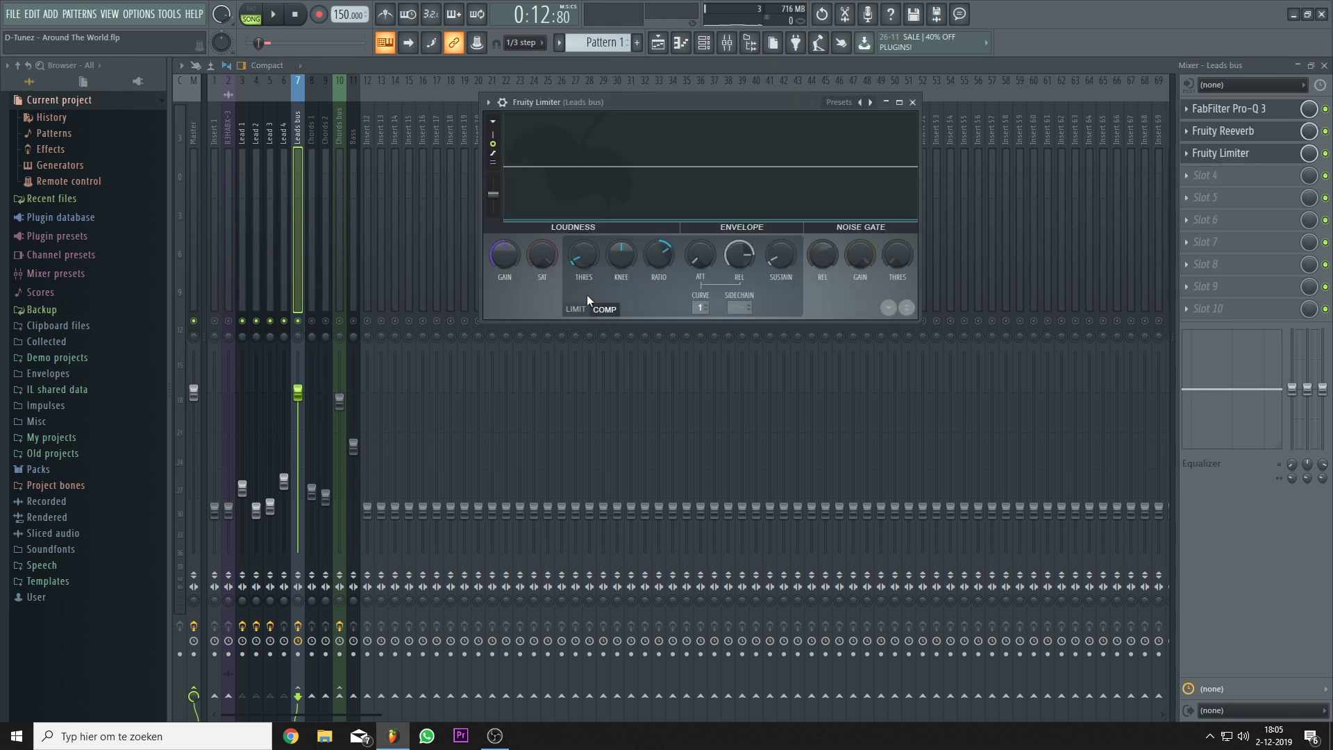
key(space)
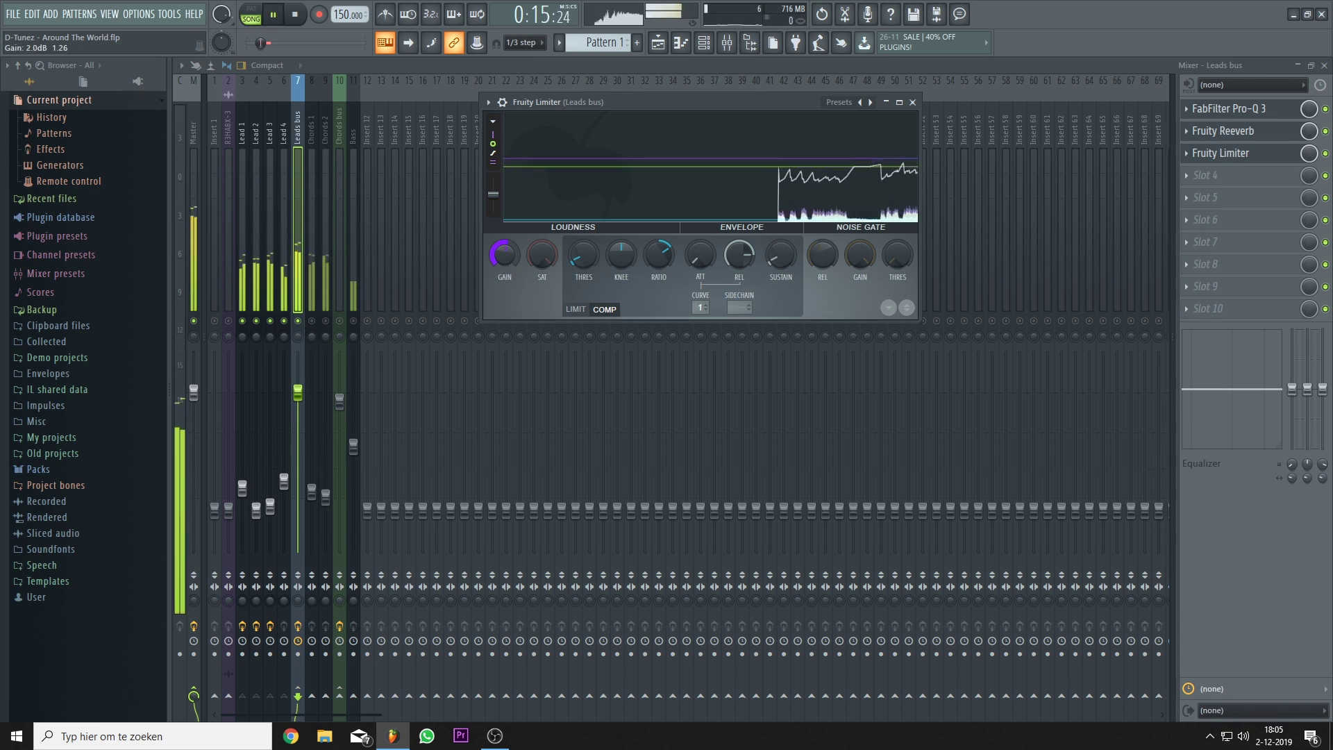
mouse_move(506, 265)
mouse_down()
mouse_move(506, 255)
mouse_move(508, 272)
mouse_up()
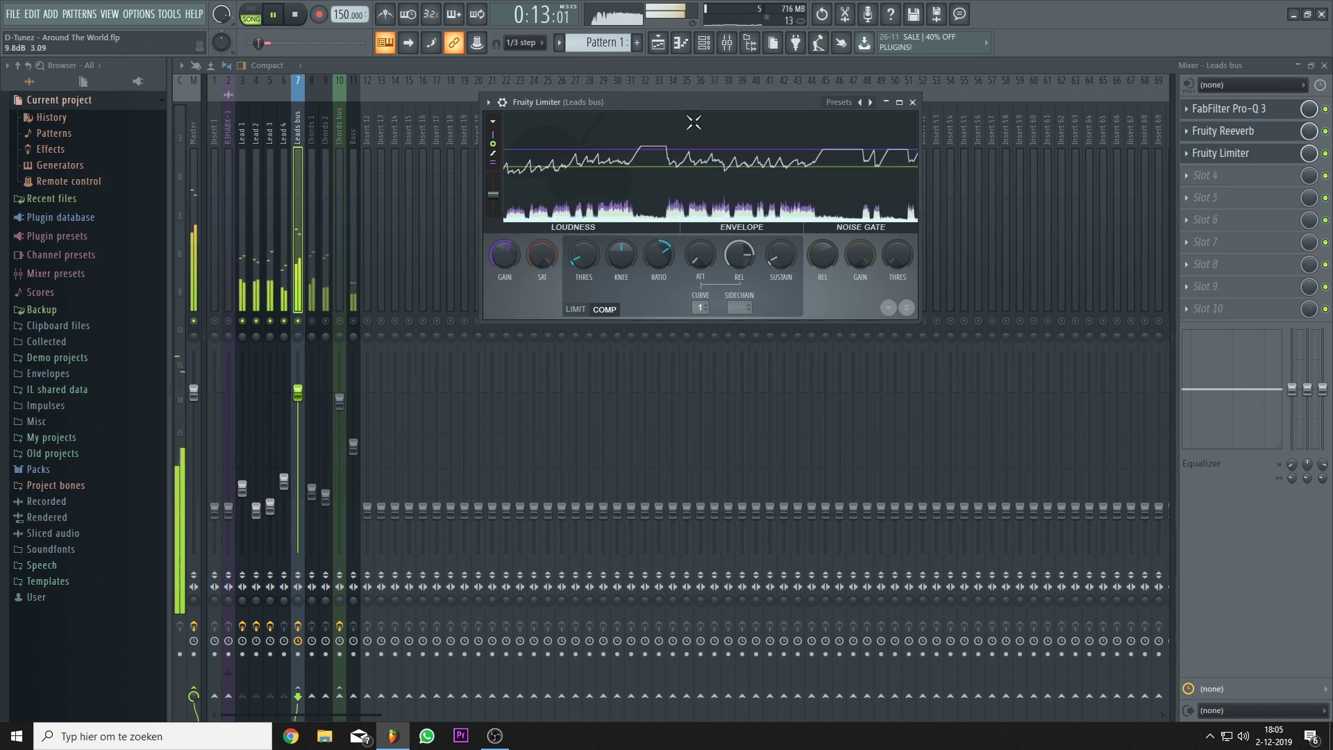
key(space)
Step: Try a slow compressor attack of about 100 ms and play the leads with the Leads bus effects on
mouse_move(697, 103)
mouse_down()
mouse_move(761, 150)
mouse_move(710, 115)
mouse_up()
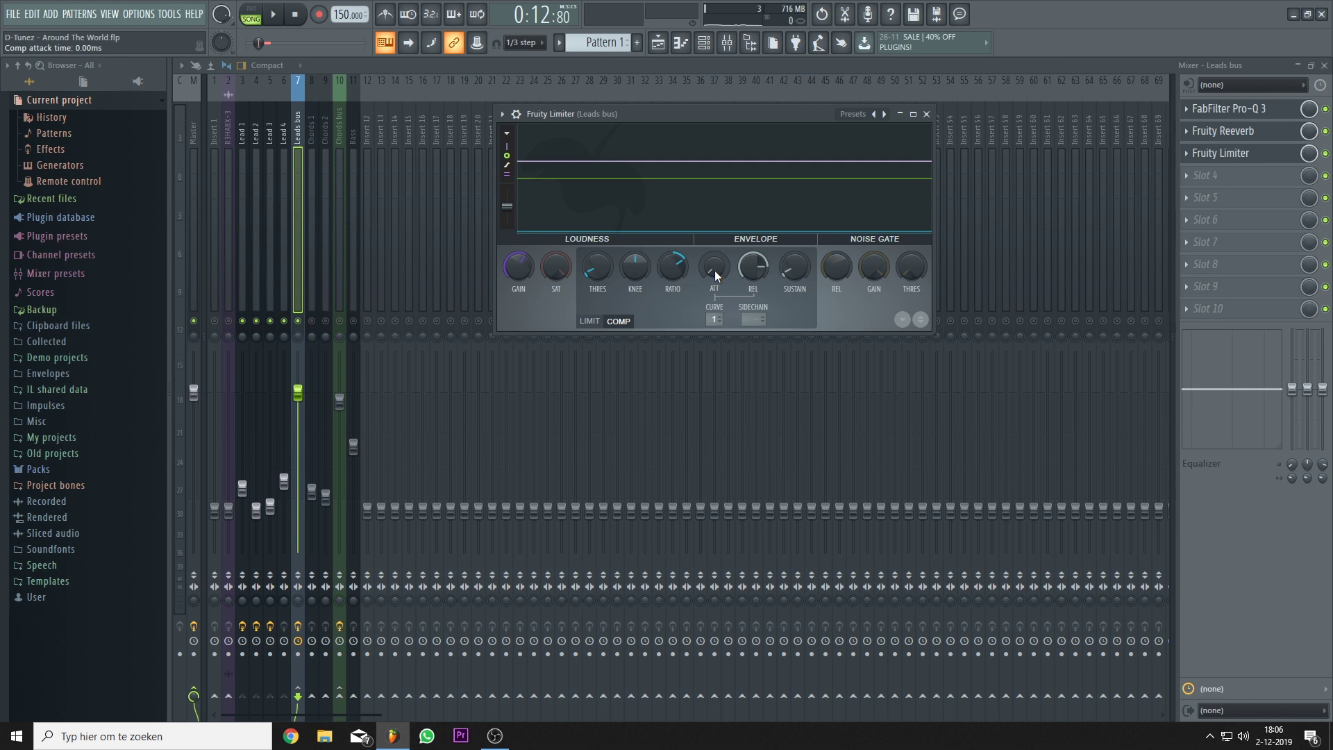
drag(714, 270, 714, 246)
click(1326, 153)
click(1326, 131)
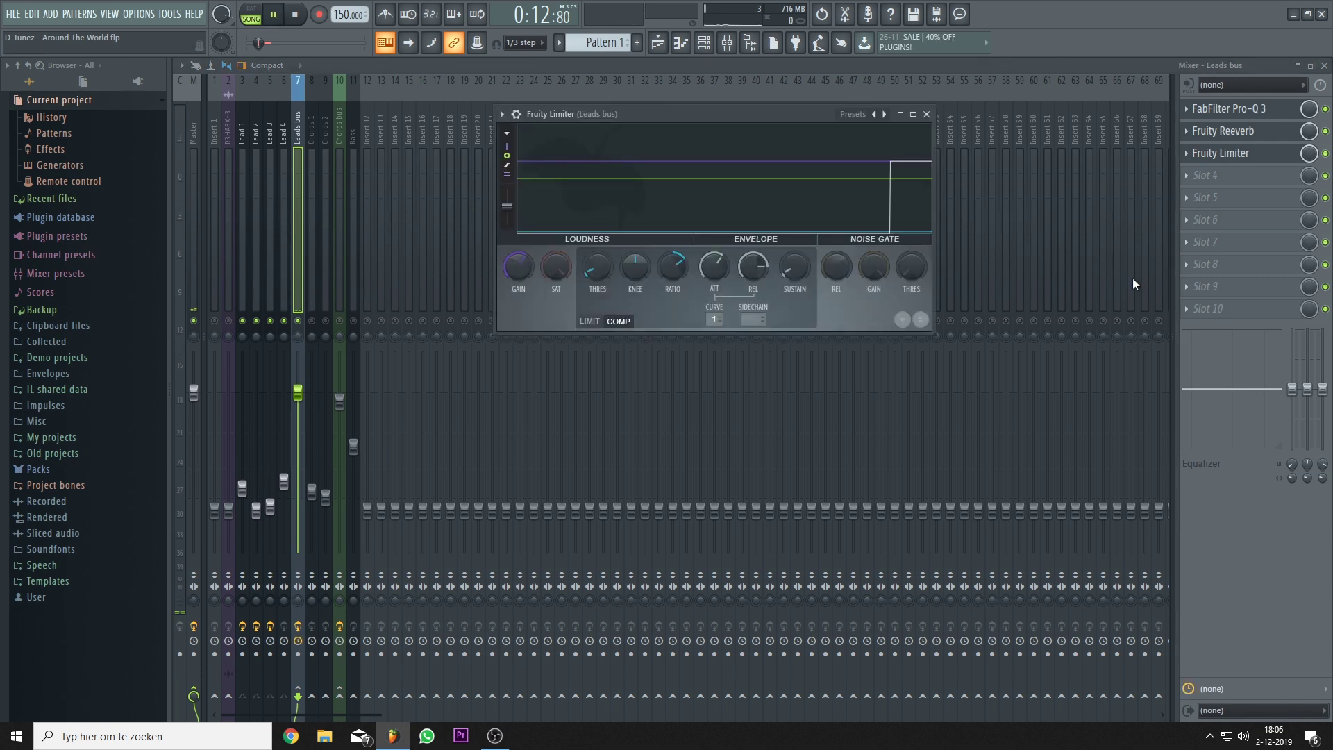
key(space)
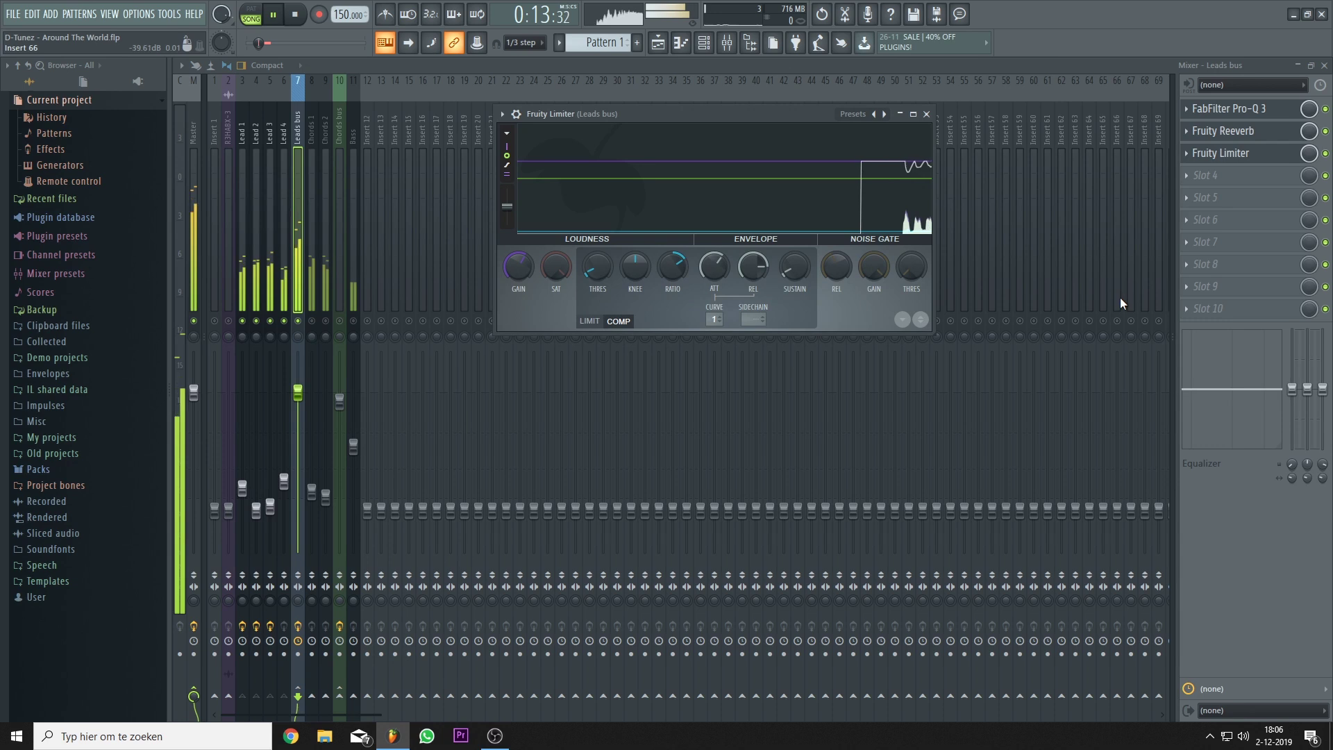
key(space)
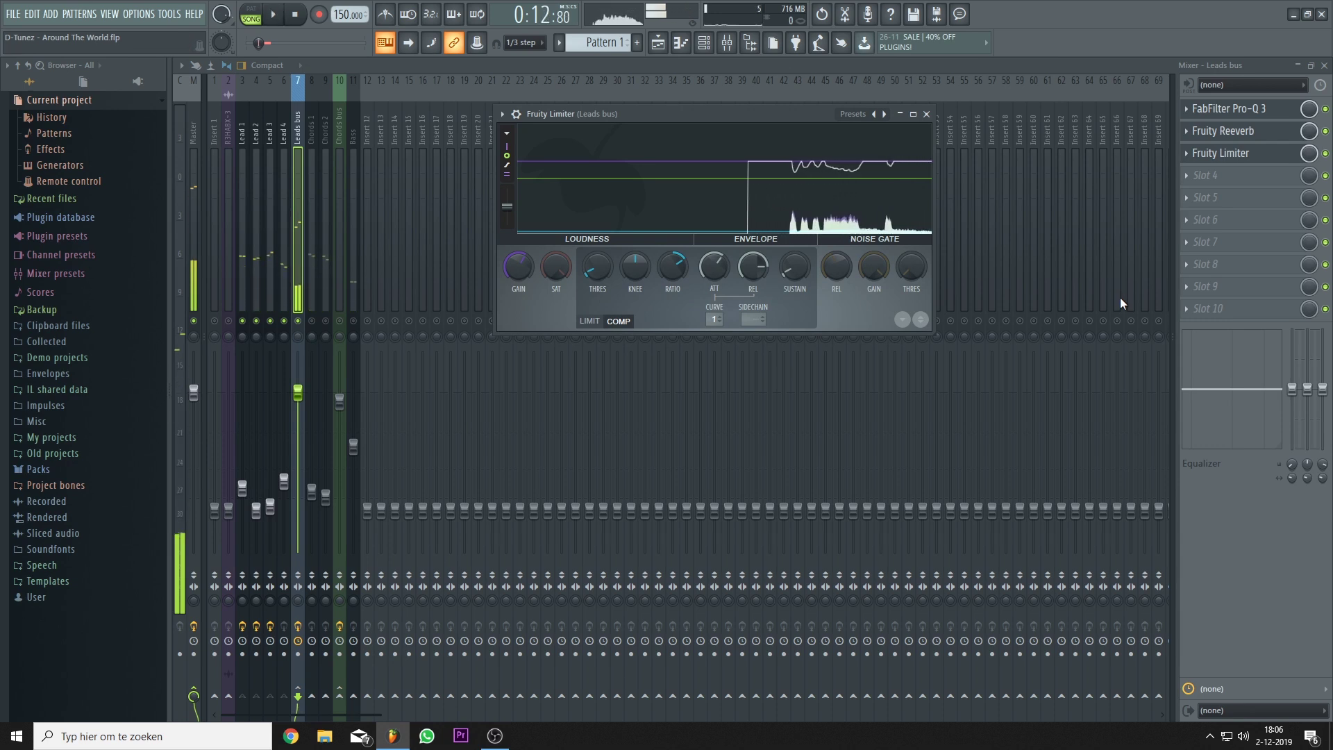
Step: Return the compressor attack to its minimum and play the leads again
click(295, 17)
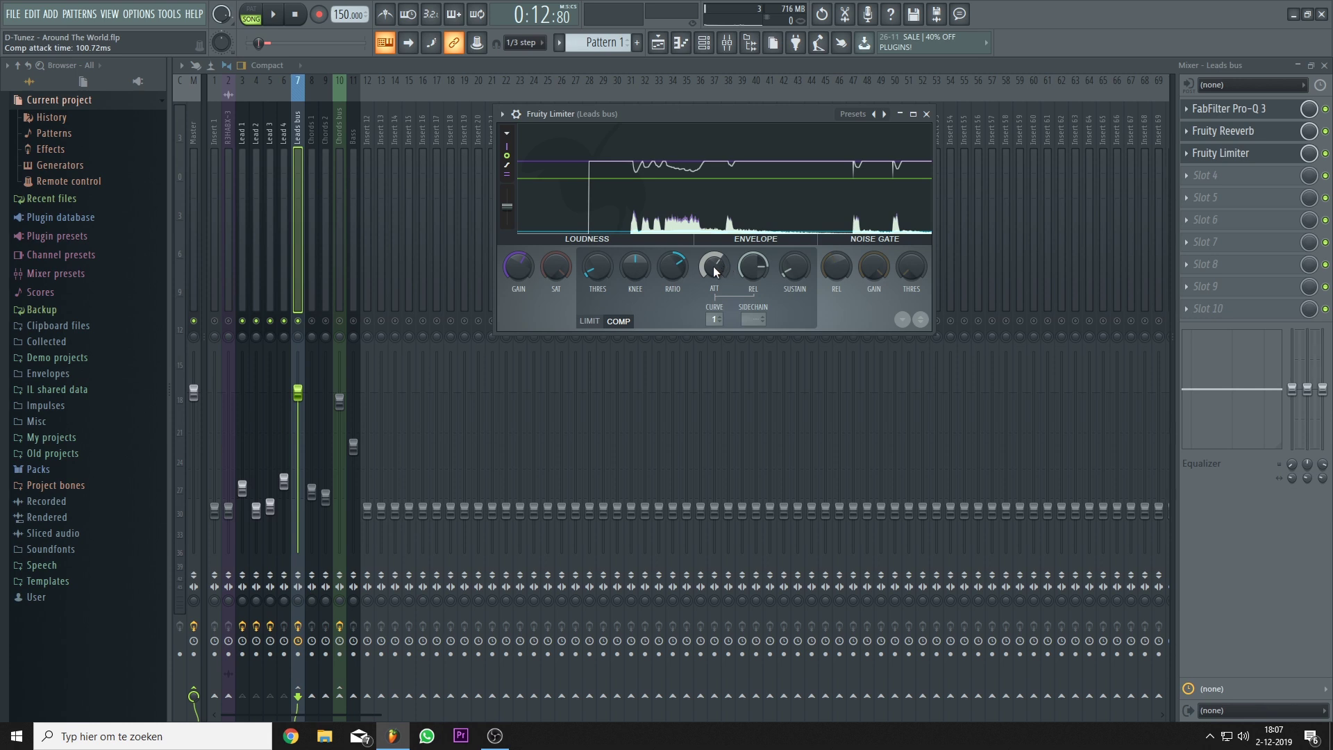
drag(714, 265, 714, 306)
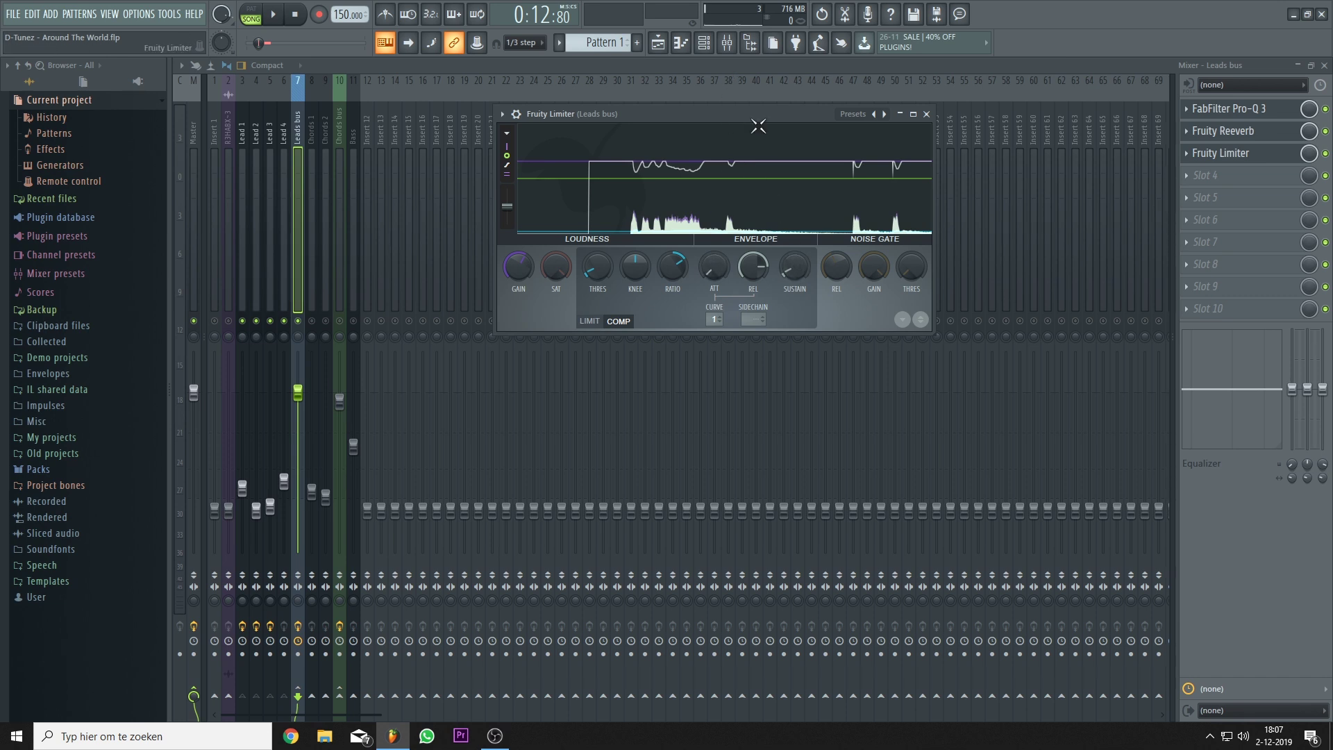
key(space)
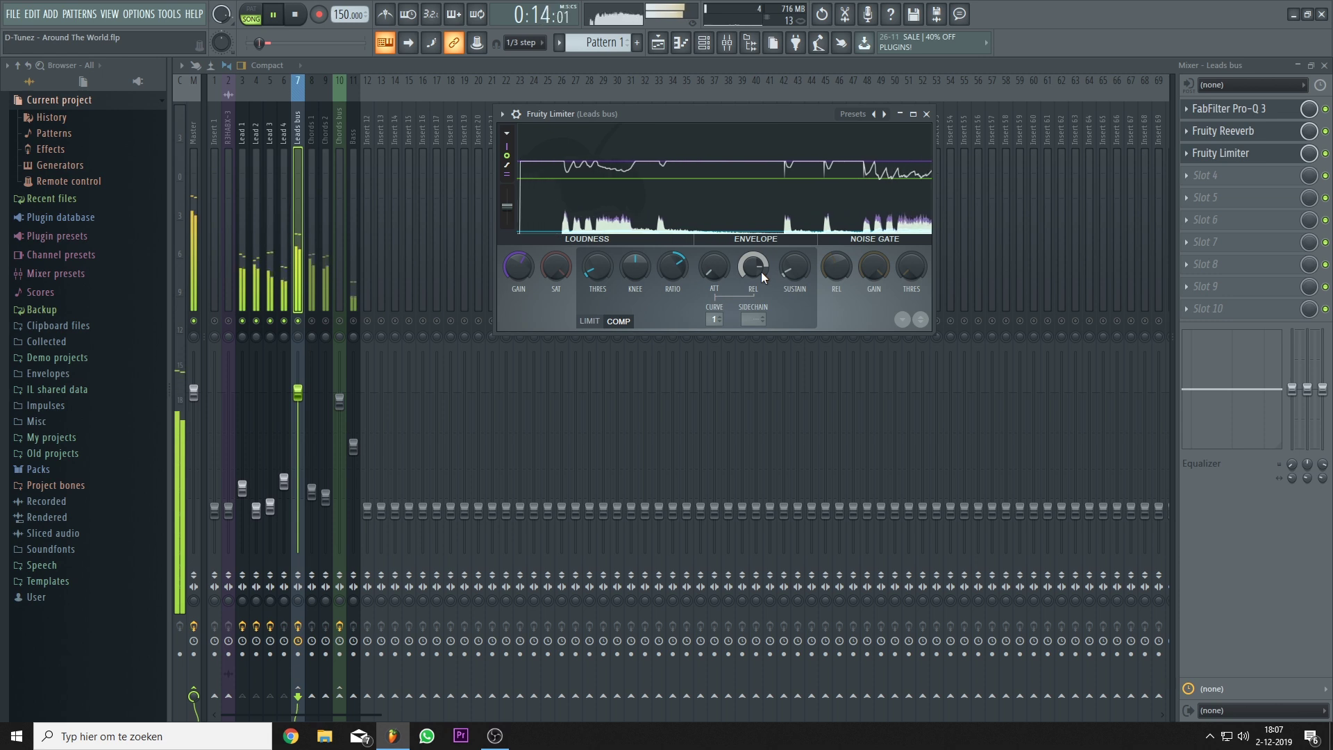
Step: Fine-tune the Fruity Limiter's compressor release and ratio on the Leads bus while the leads play
mouse_move(761, 272)
mouse_down()
mouse_move(761, 286)
mouse_move(761, 273)
mouse_up()
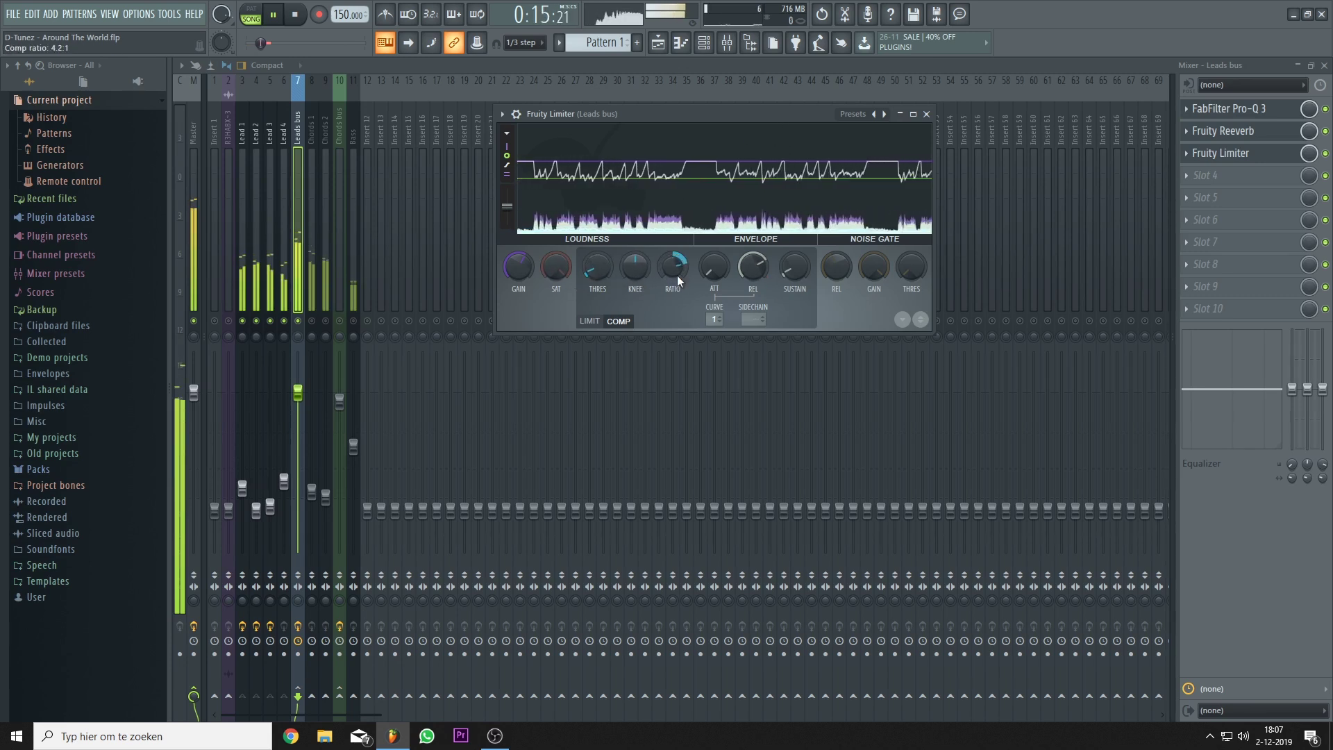
drag(677, 275, 677, 292)
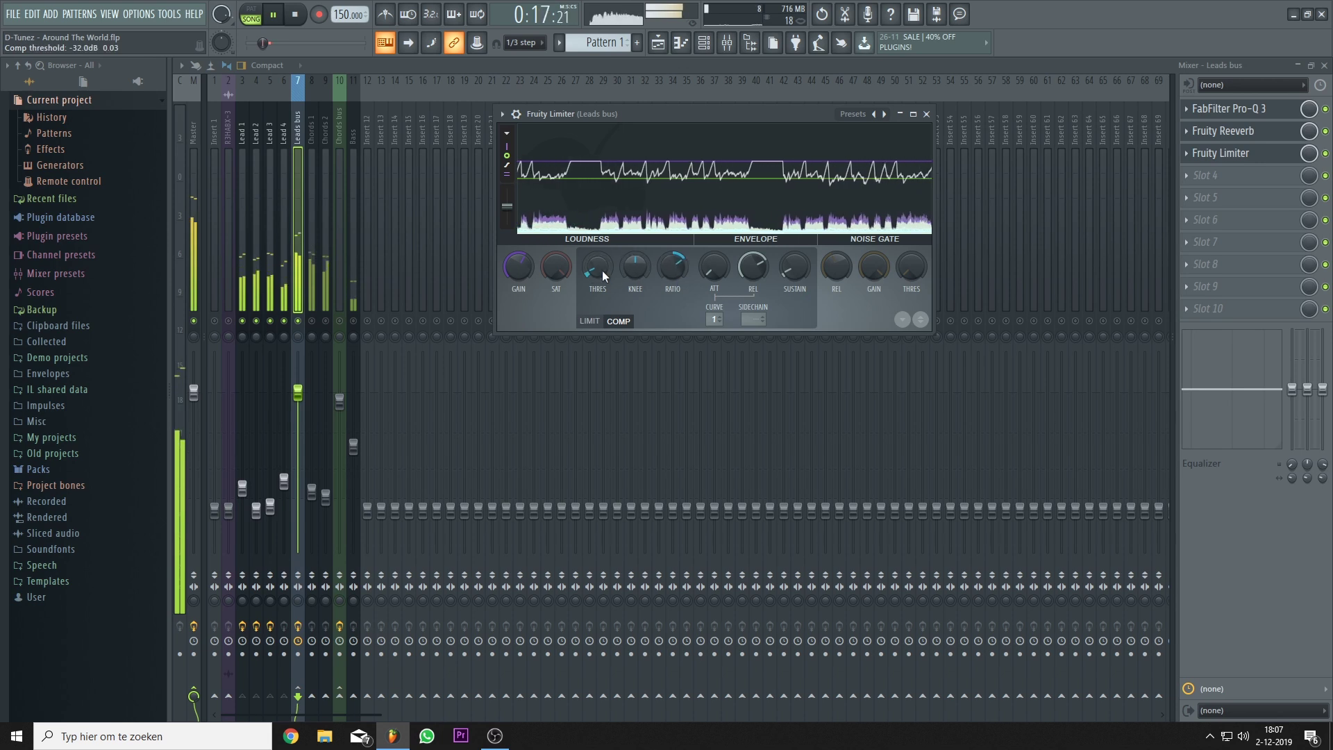
key(space)
Step: Set the Leads bus Fruity Reeverb to 22 % reverb and a 591 Hz low cut while the leads play
click(1242, 139)
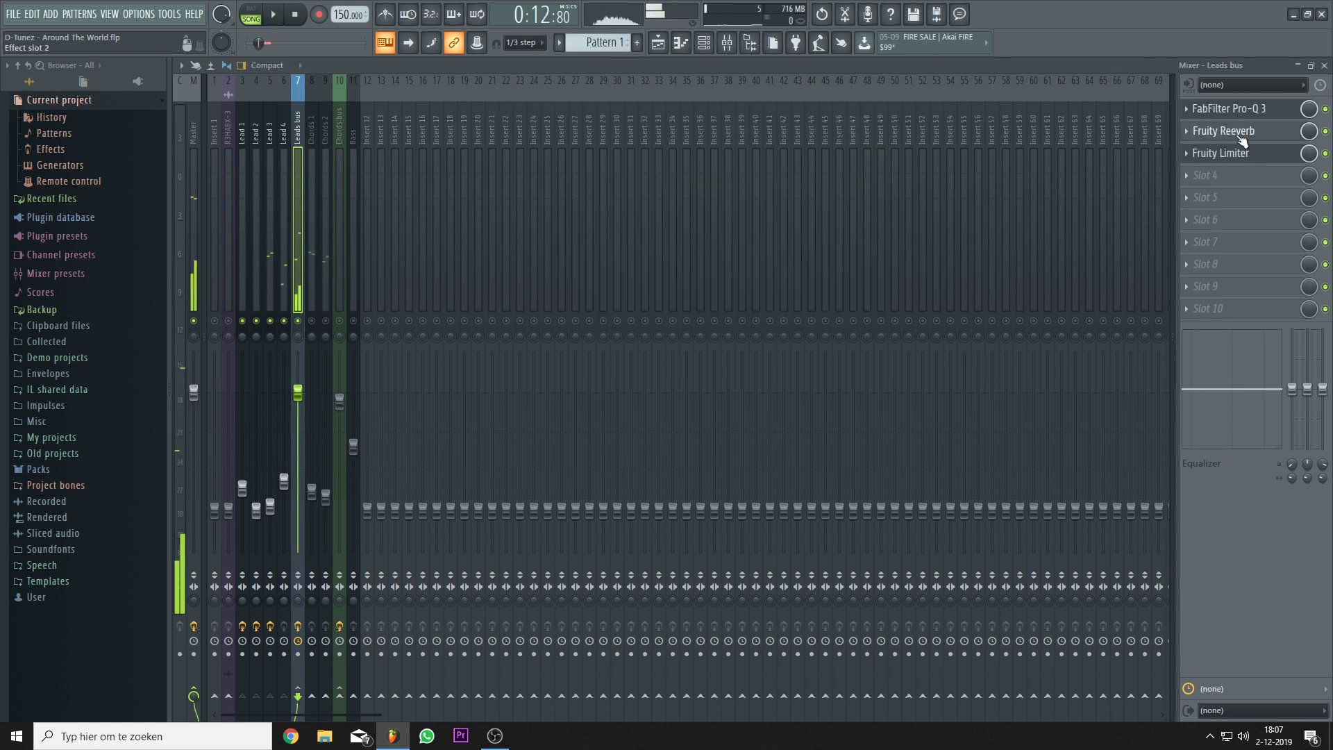
key(space)
scroll(733, 350, up, 1)
scroll(733, 350, up, 2)
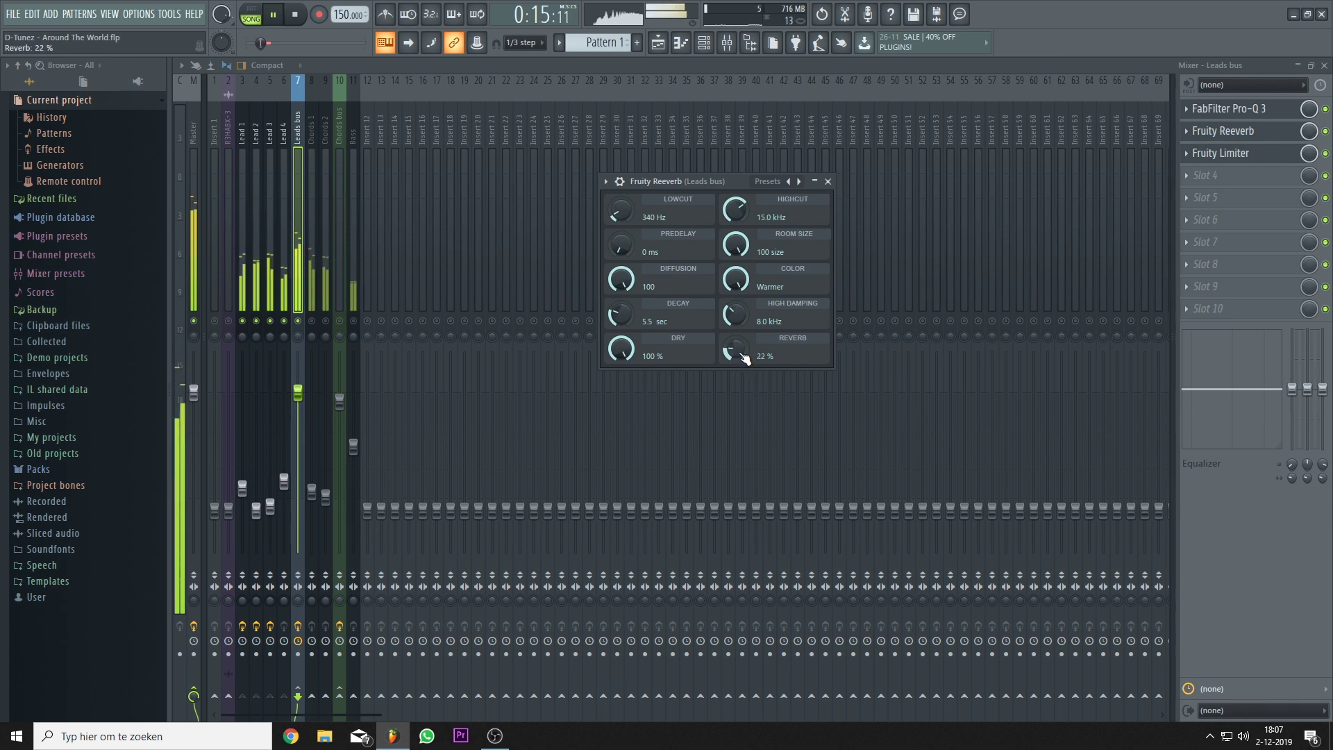
scroll(622, 211, up, 3)
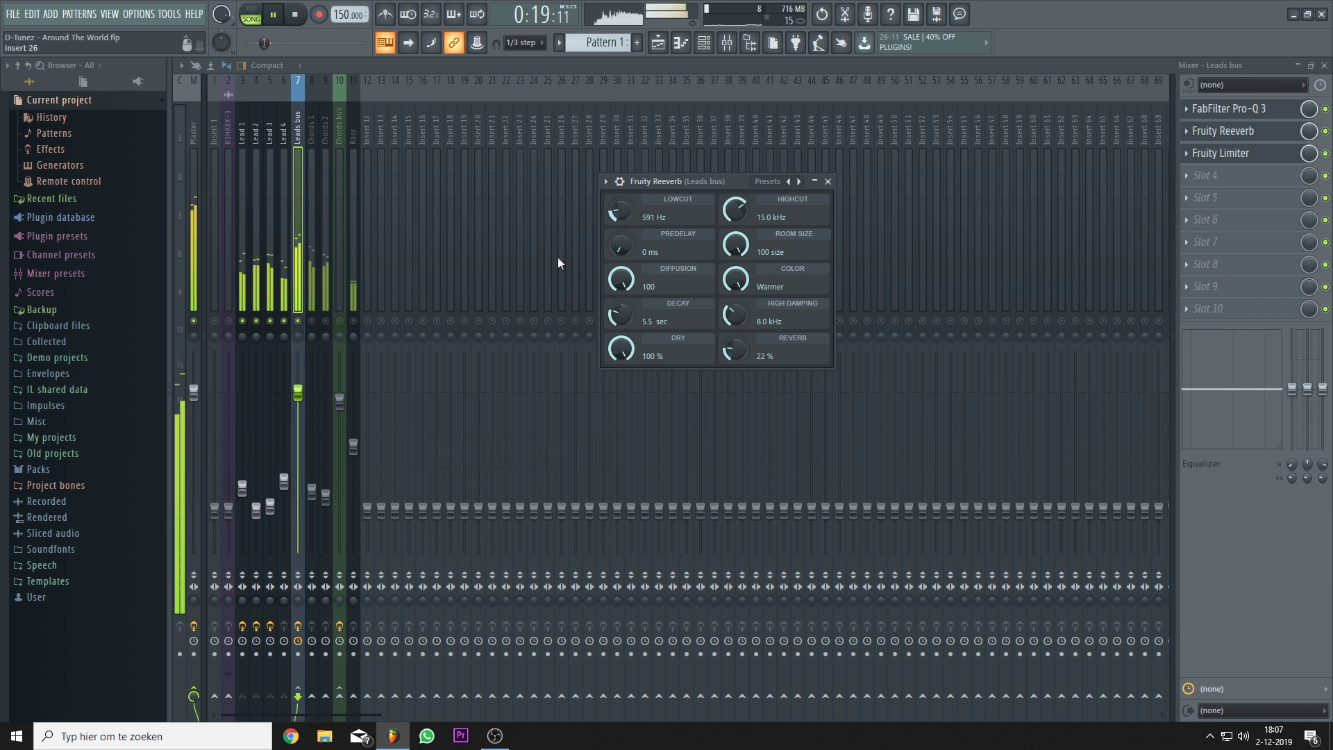
key(space)
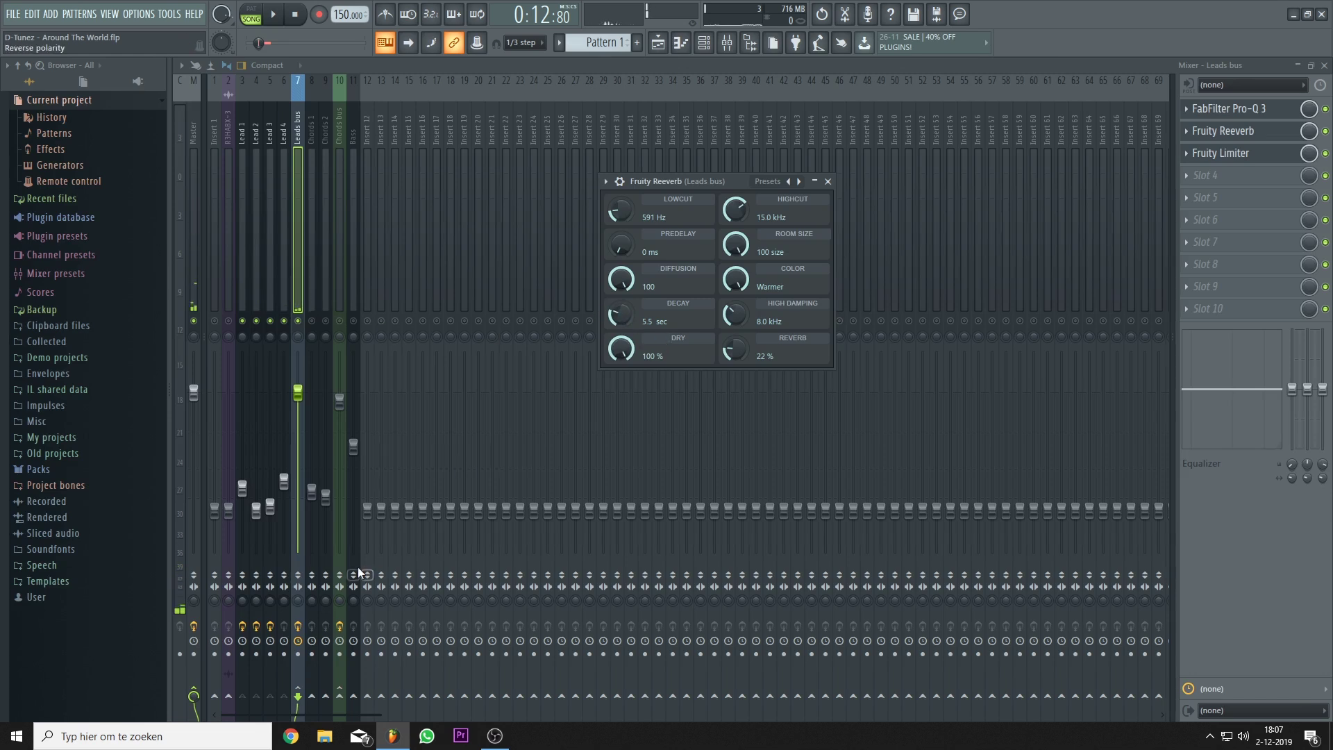
Step: Close the reverb and adjust the stereo separation of the Leads bus
key(Escape)
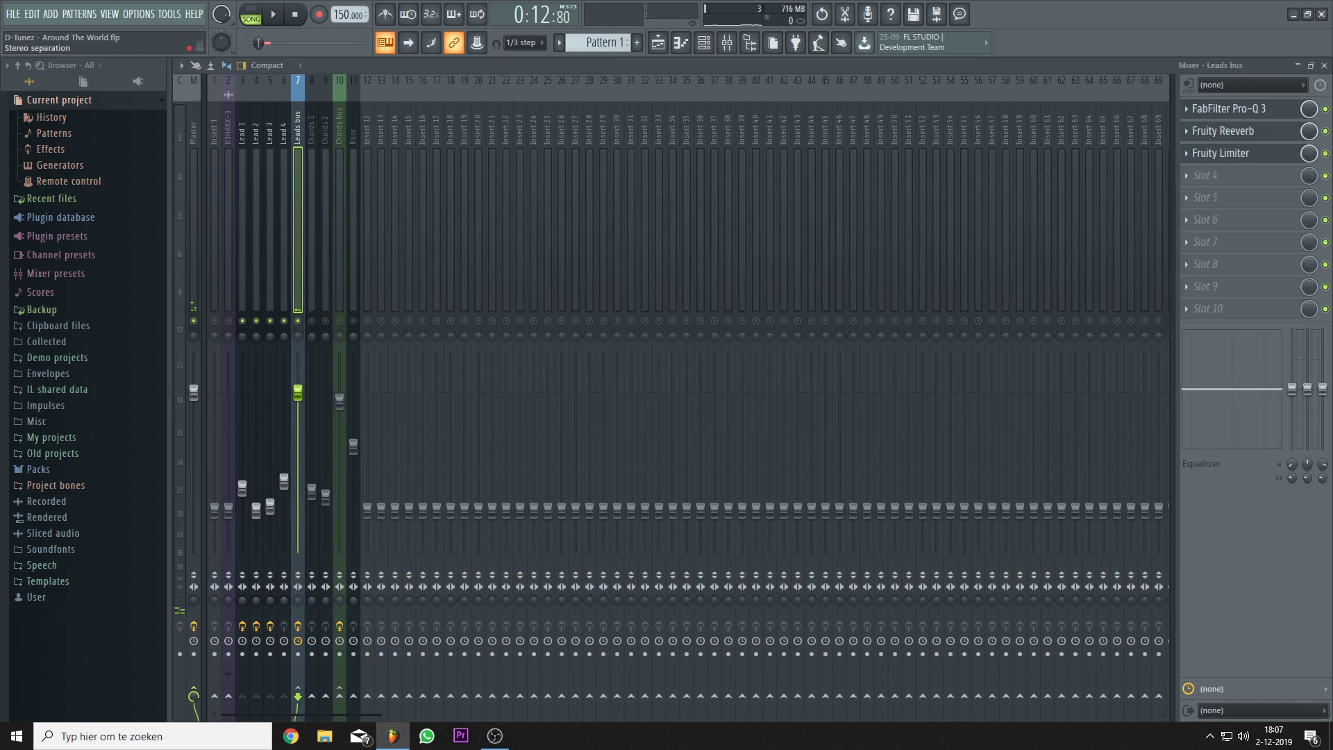
drag(301, 603, 302, 611)
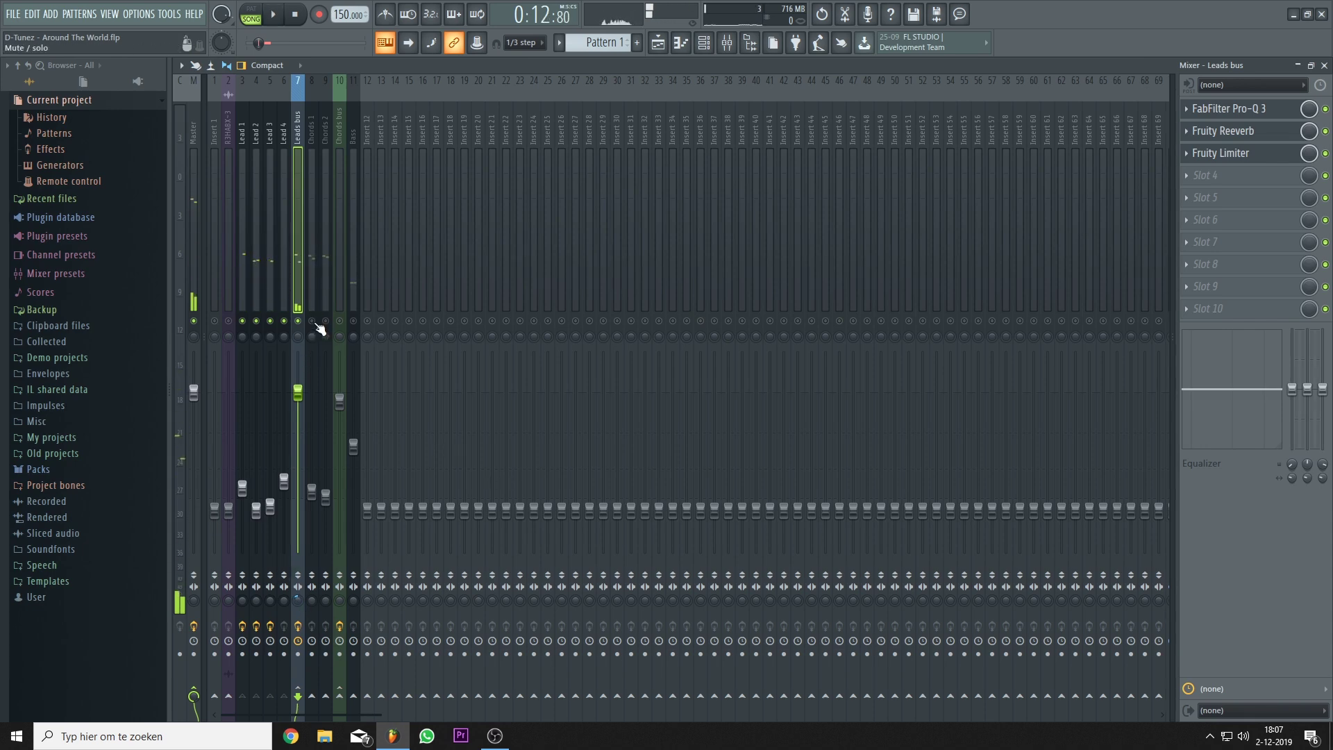
Step: Insert Fruity Delay 3 on the Leads bus between the reverb and the limiter, with its feedback level at 79.7%
click(1226, 149)
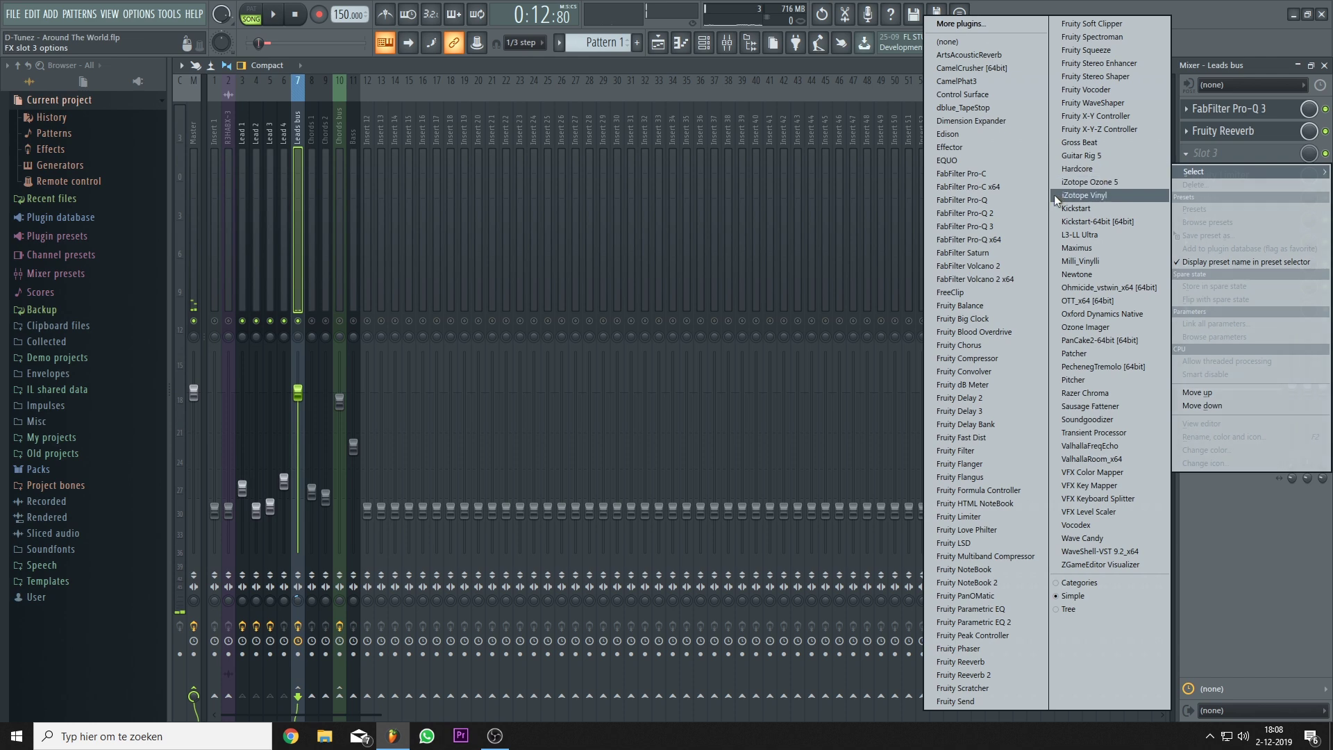
click(998, 409)
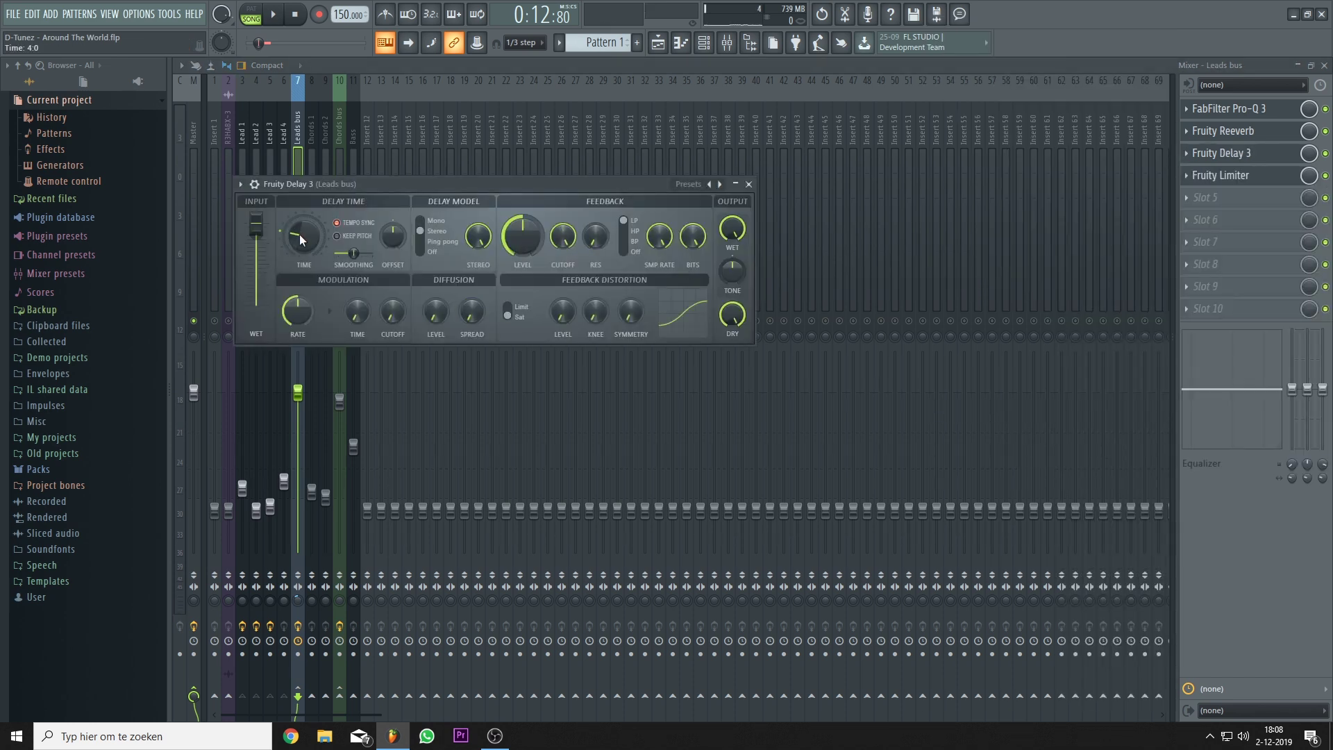
drag(372, 182, 572, 150)
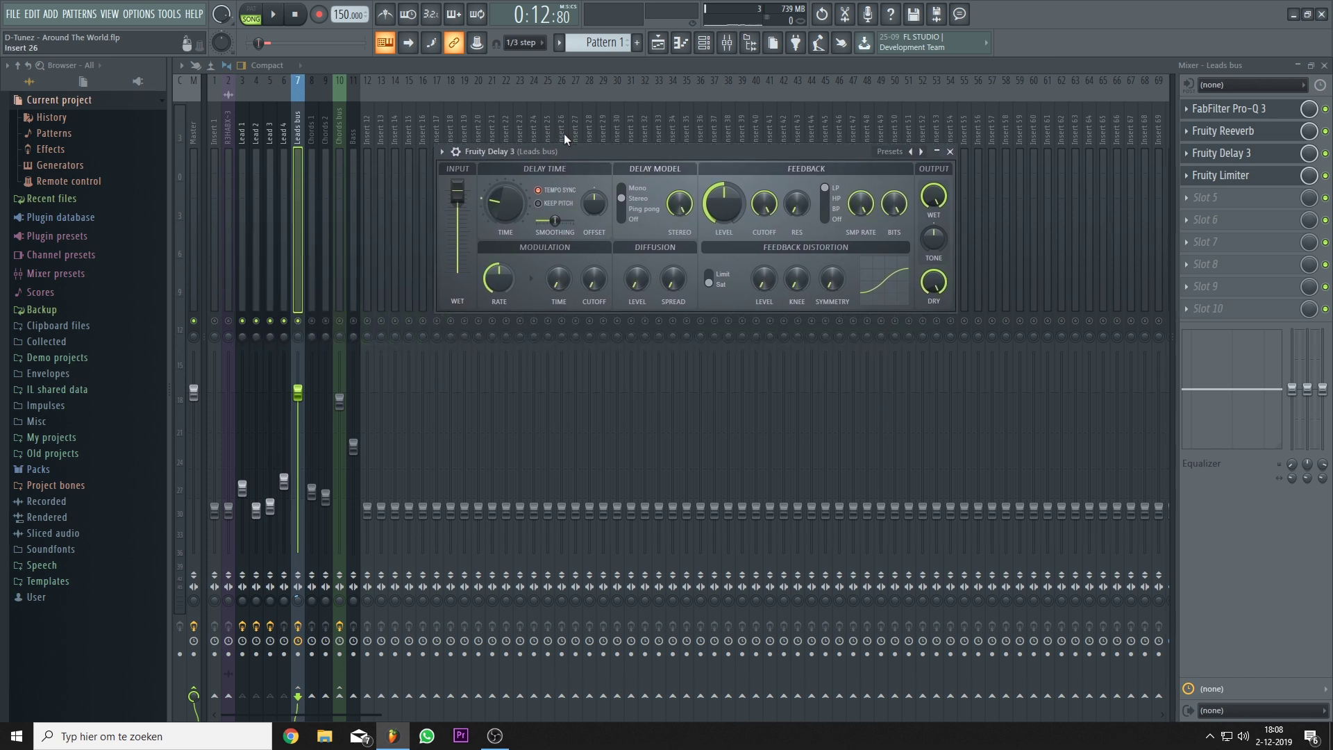
drag(728, 218, 729, 215)
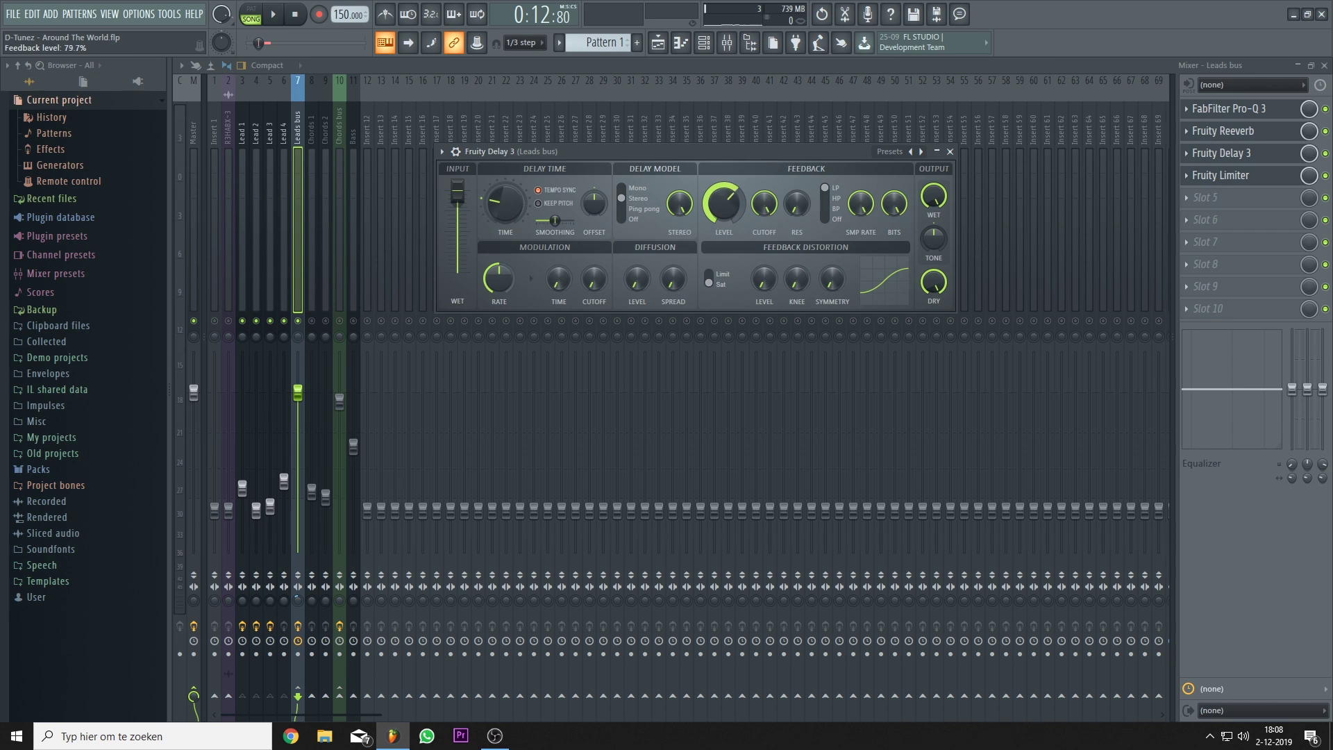
drag(711, 153, 721, 135)
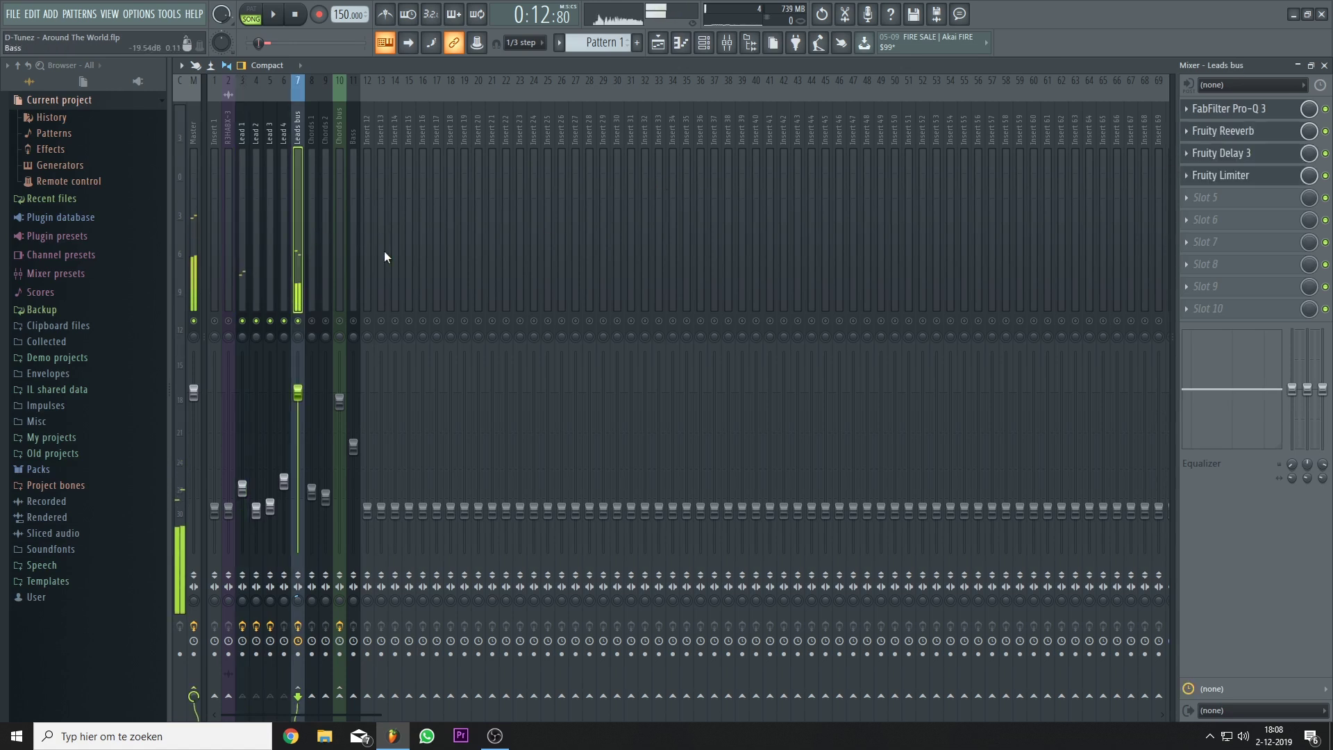
Step: Lower the feedback level and the wet output of Fruity Delay 3 on the Leads bus
click(1270, 156)
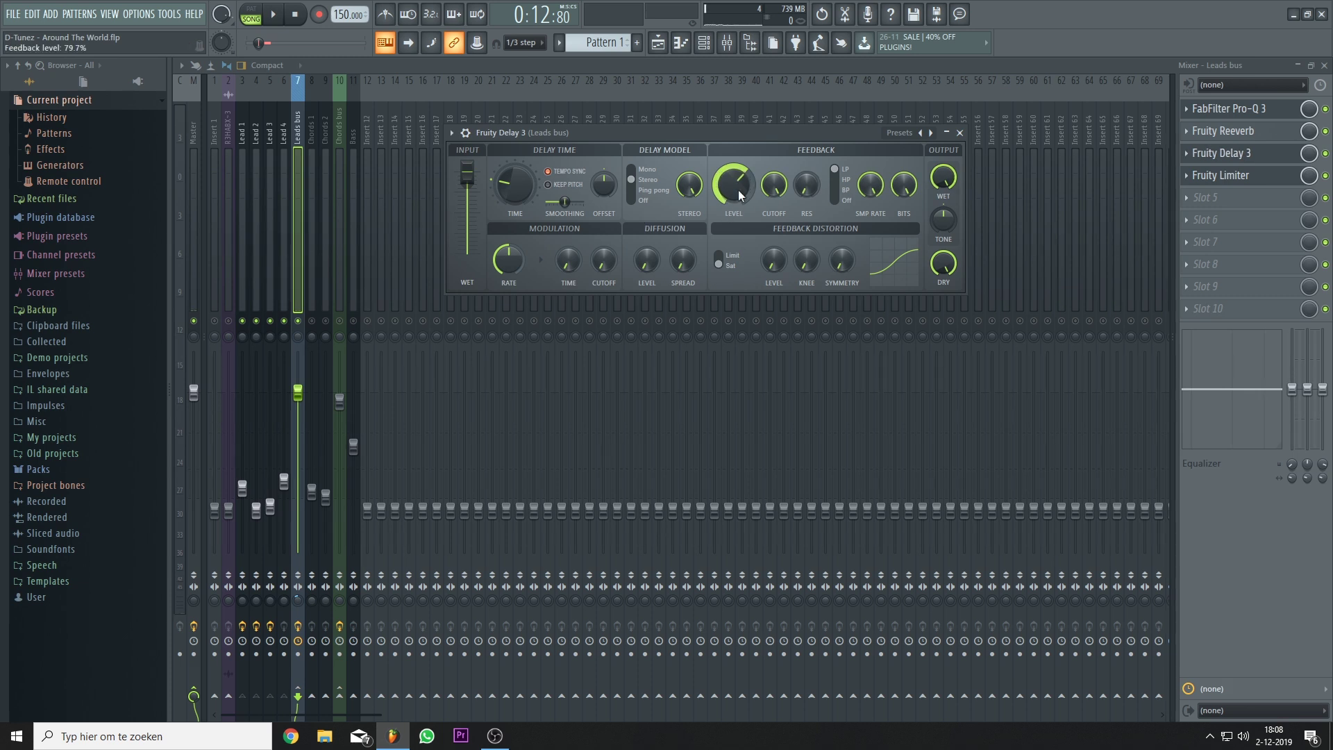
drag(739, 190, 739, 198)
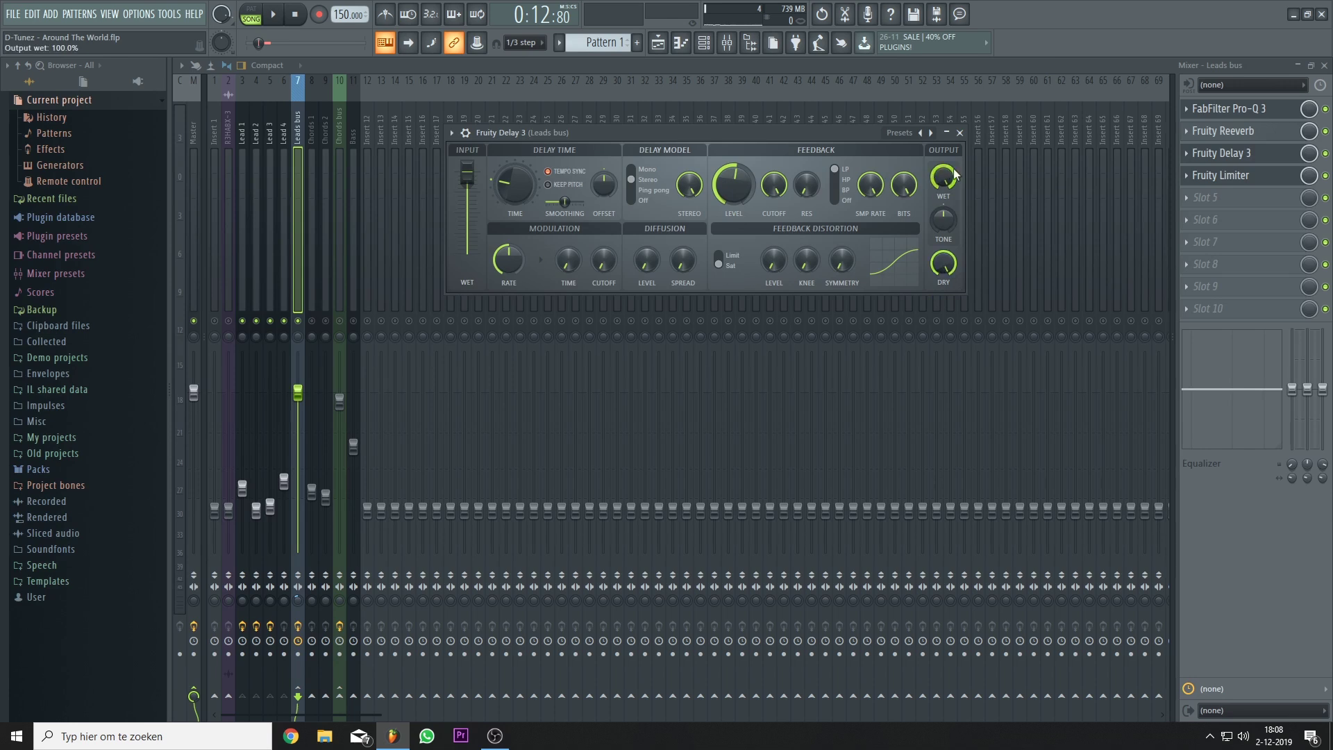
mouse_move(944, 178)
mouse_down()
mouse_move(944, 243)
mouse_move(944, 151)
mouse_up()
key(z)
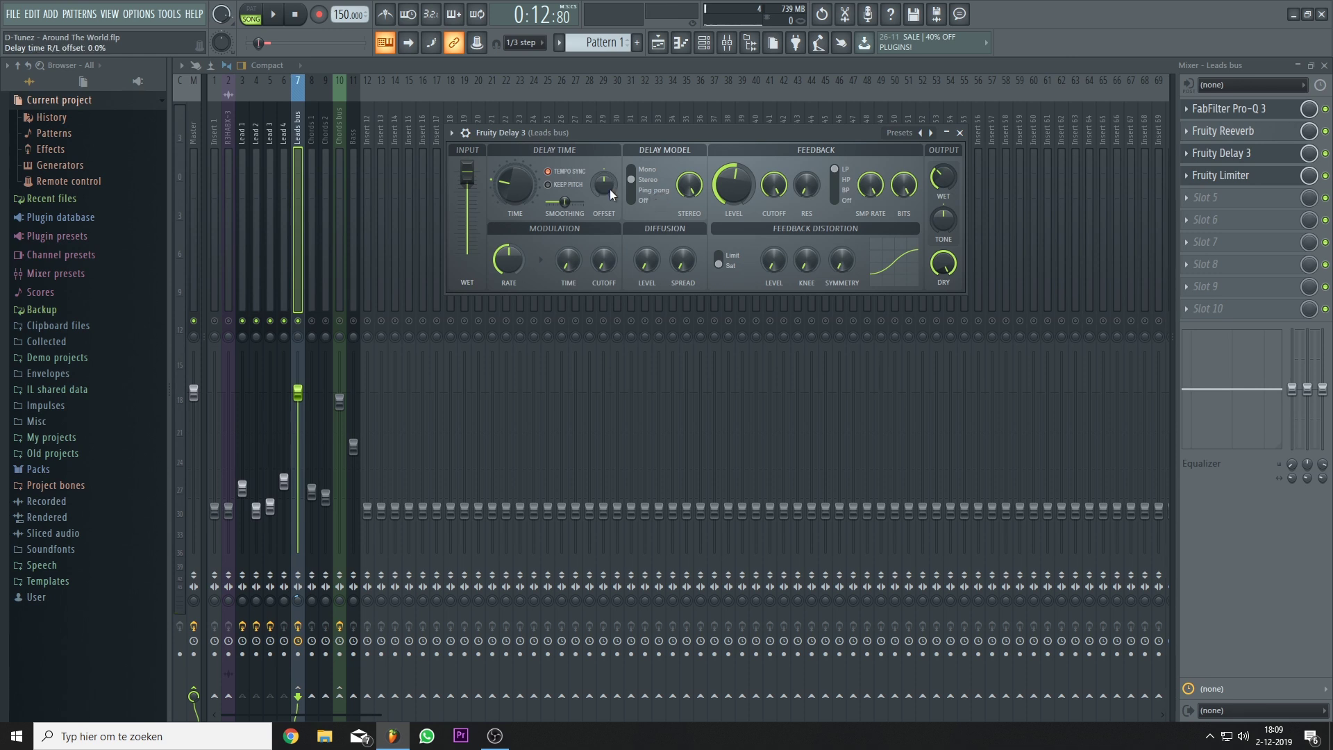
Step: Switch Fruity Delay 3 to the Ping pong model, adjust its pan and play the leads with the delay on
click(632, 190)
drag(610, 186, 610, 208)
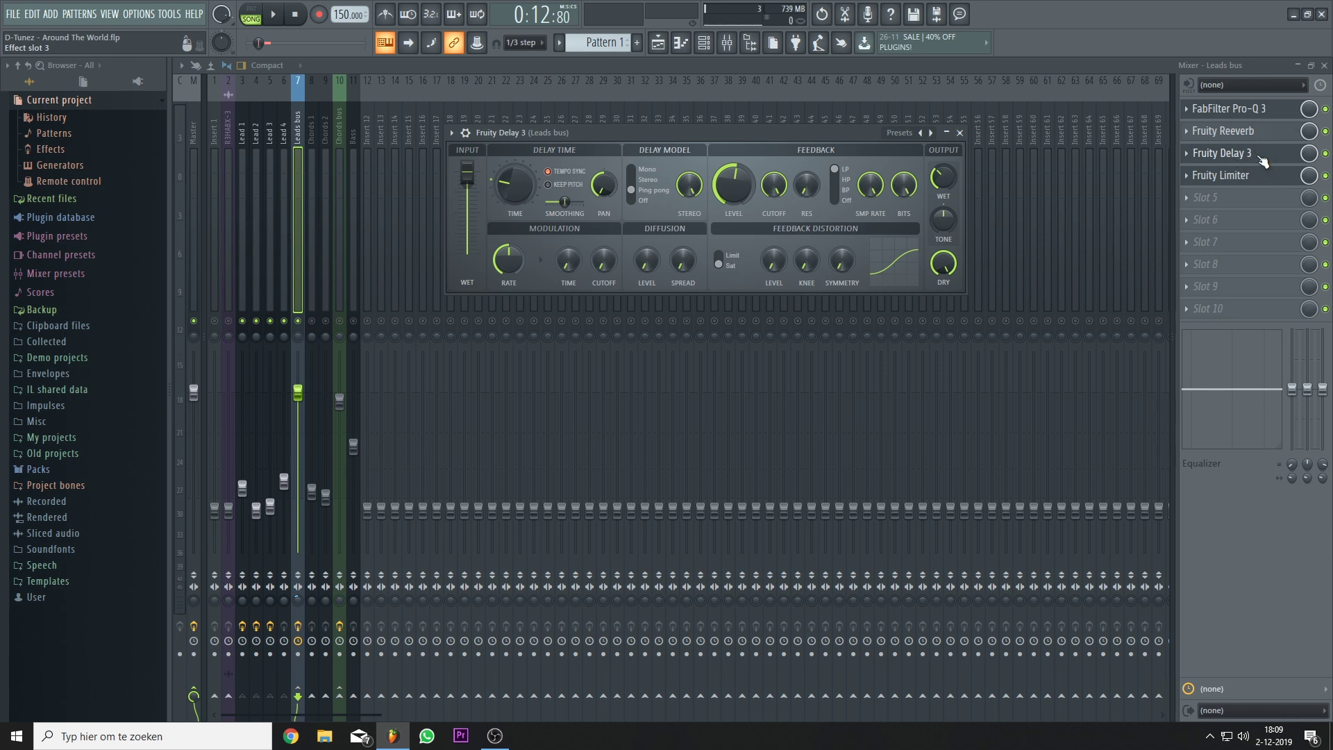
key(space)
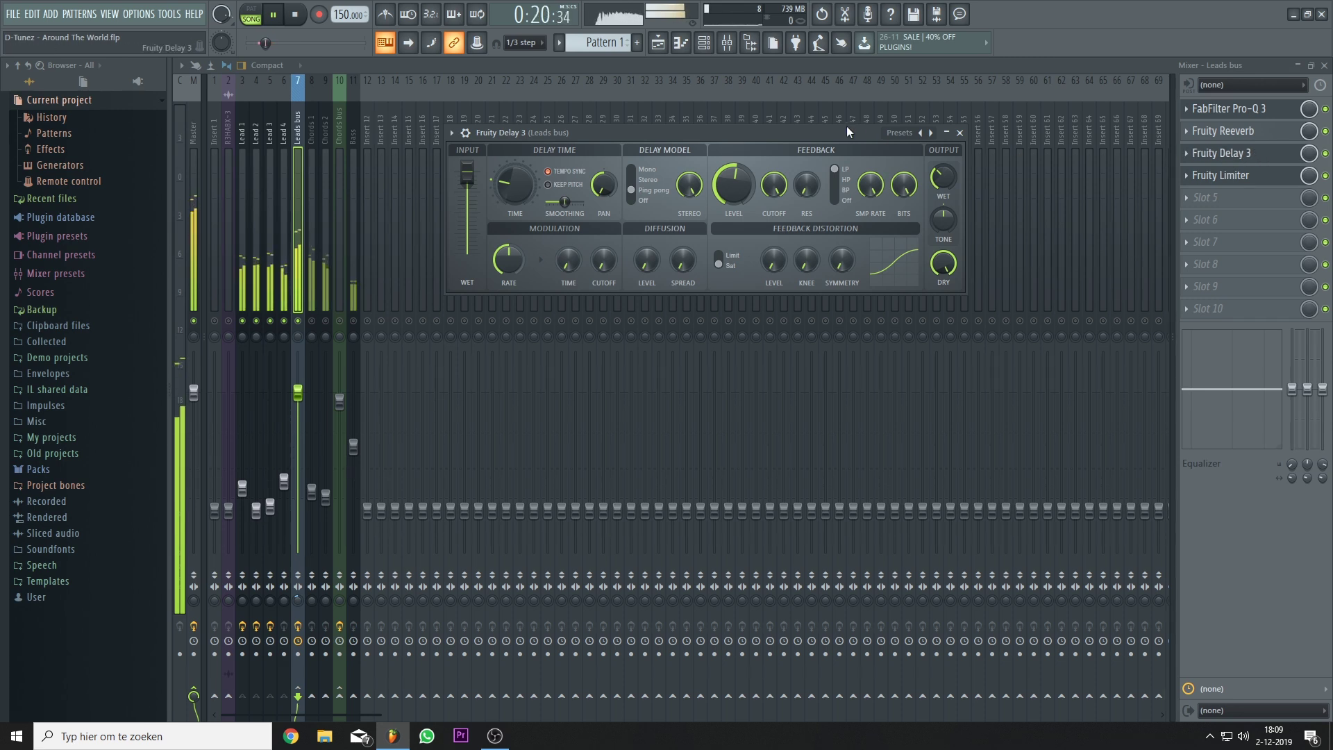
drag(818, 130, 833, 90)
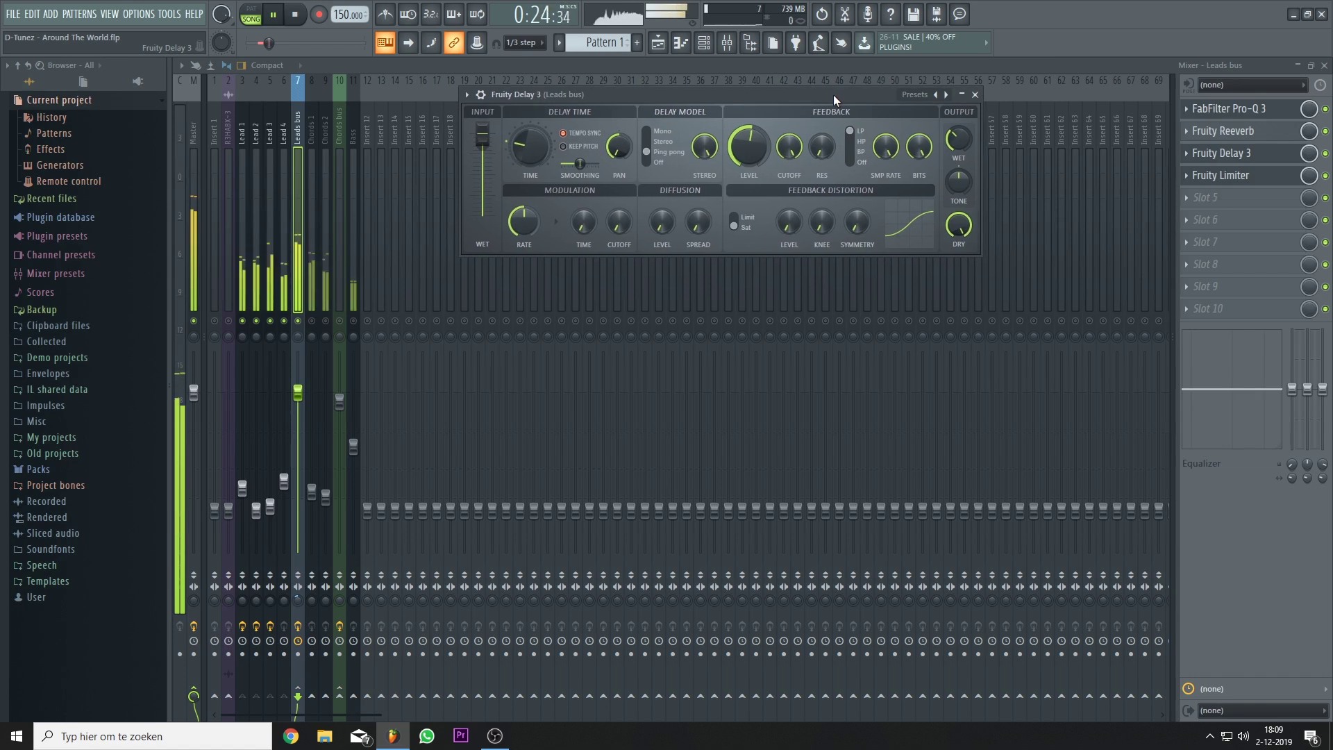
key(space)
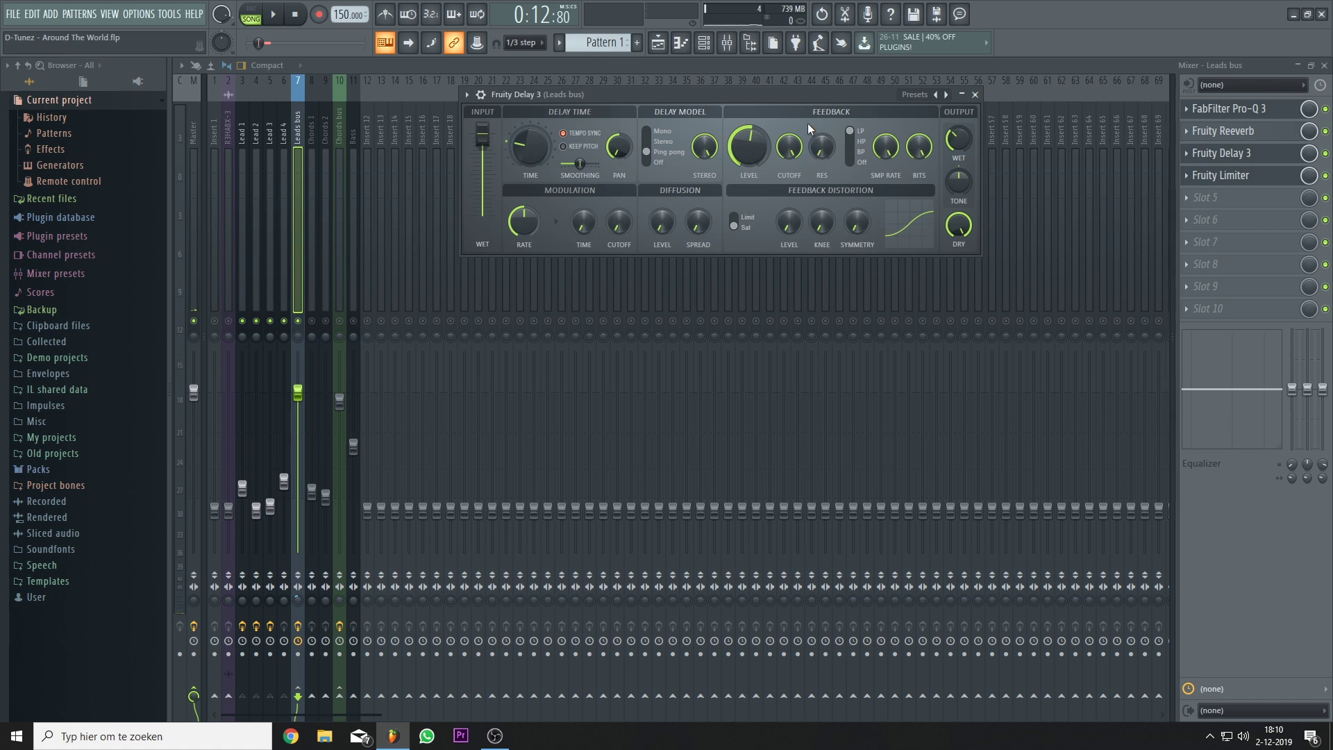
key(Escape)
Step: Compare the leads' playback with the Fruity Limiter on the Leads bus bypassed and re-enabled
double_click(849, 114)
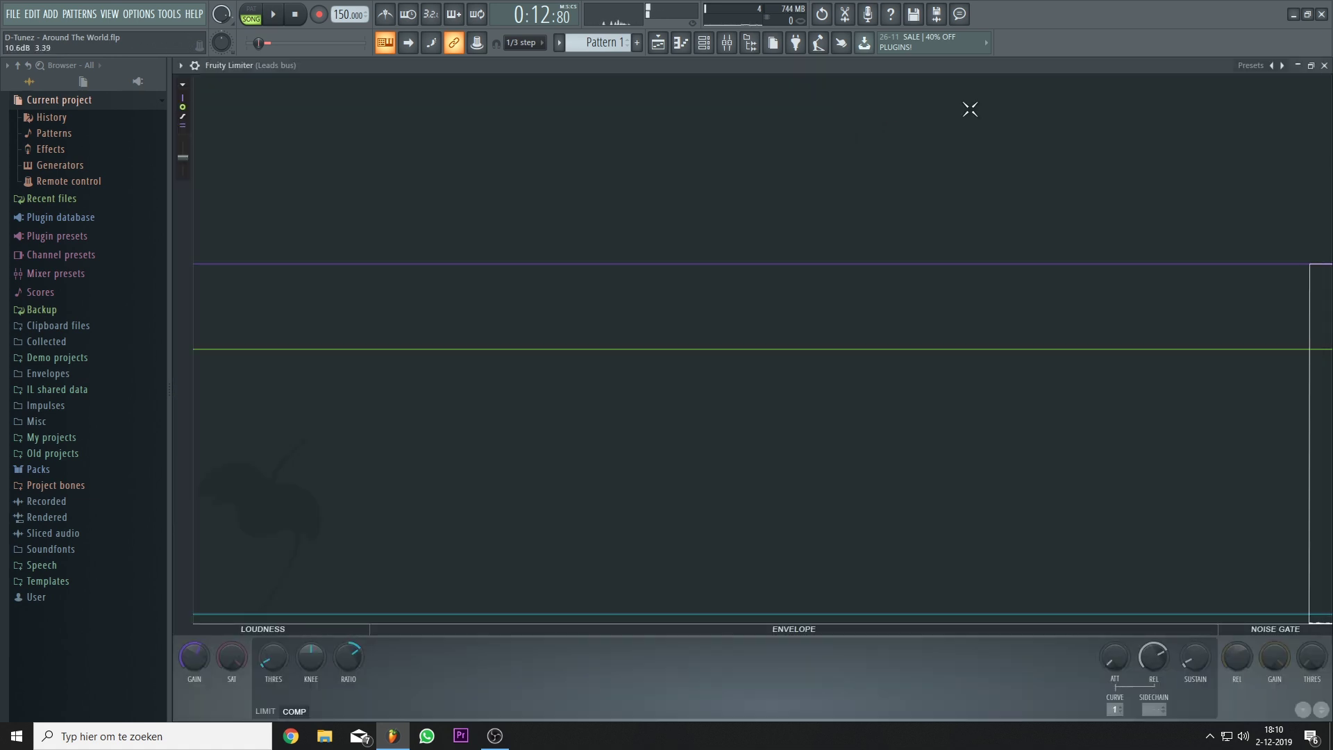
click(1311, 65)
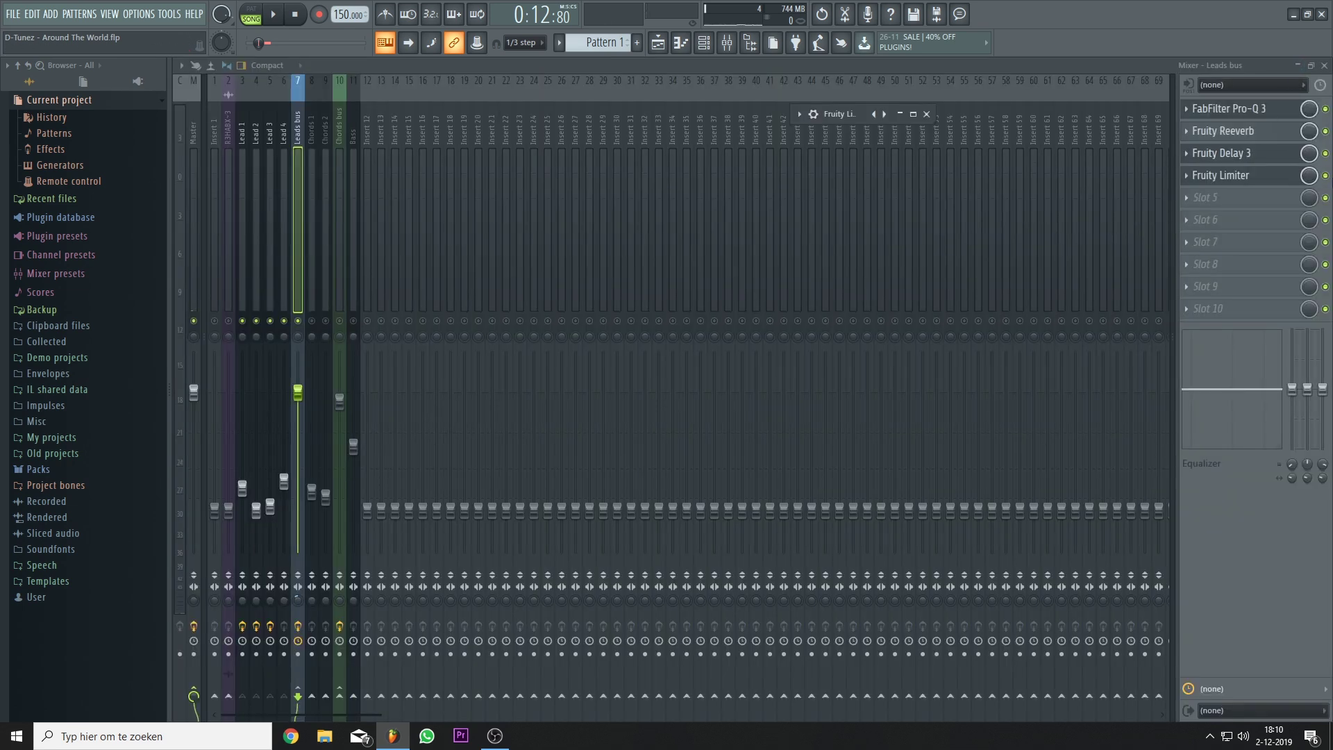
click(1326, 175)
key(space)
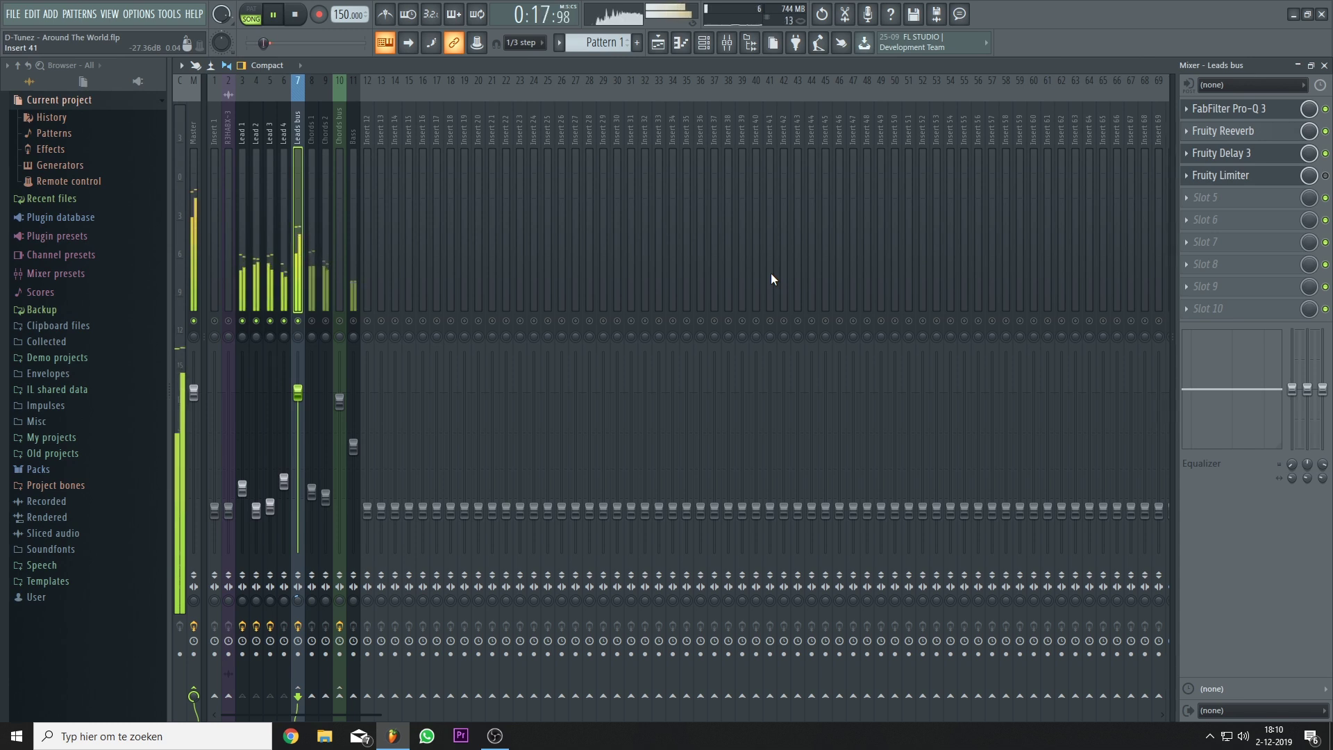
key(space)
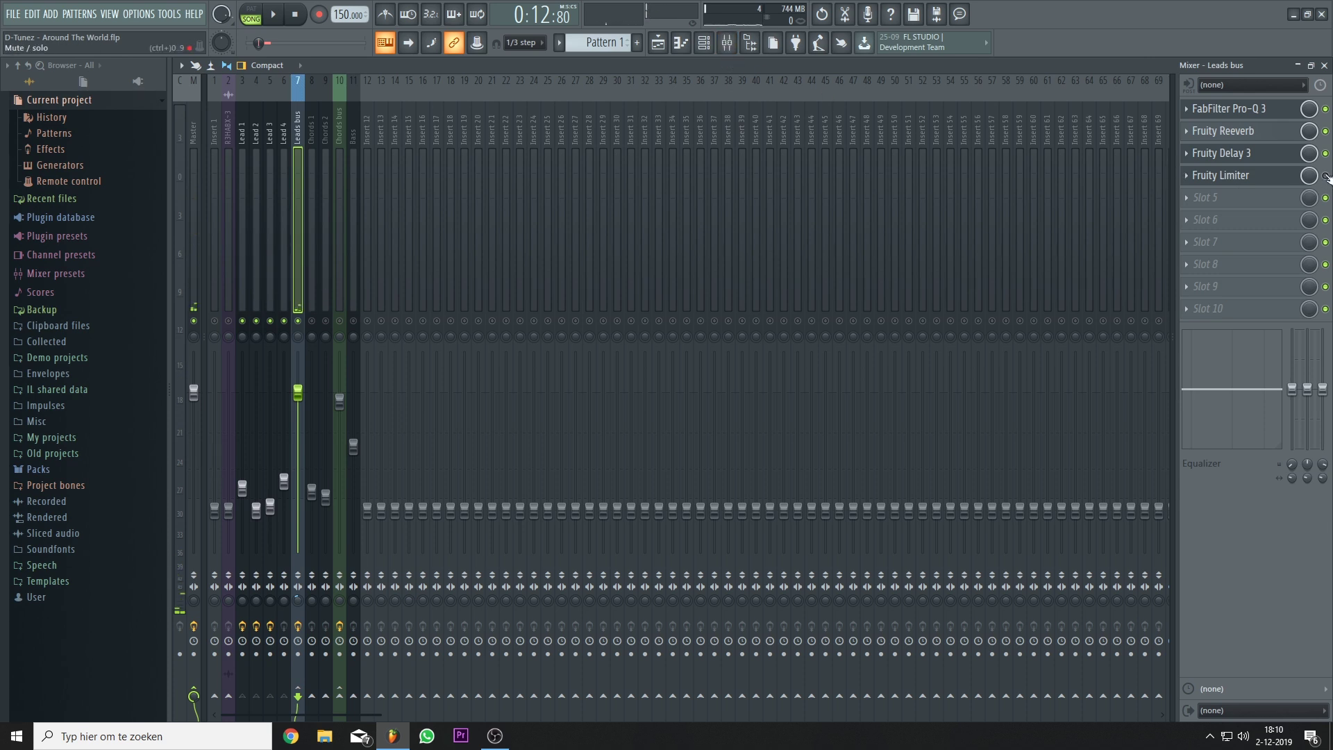
key(space)
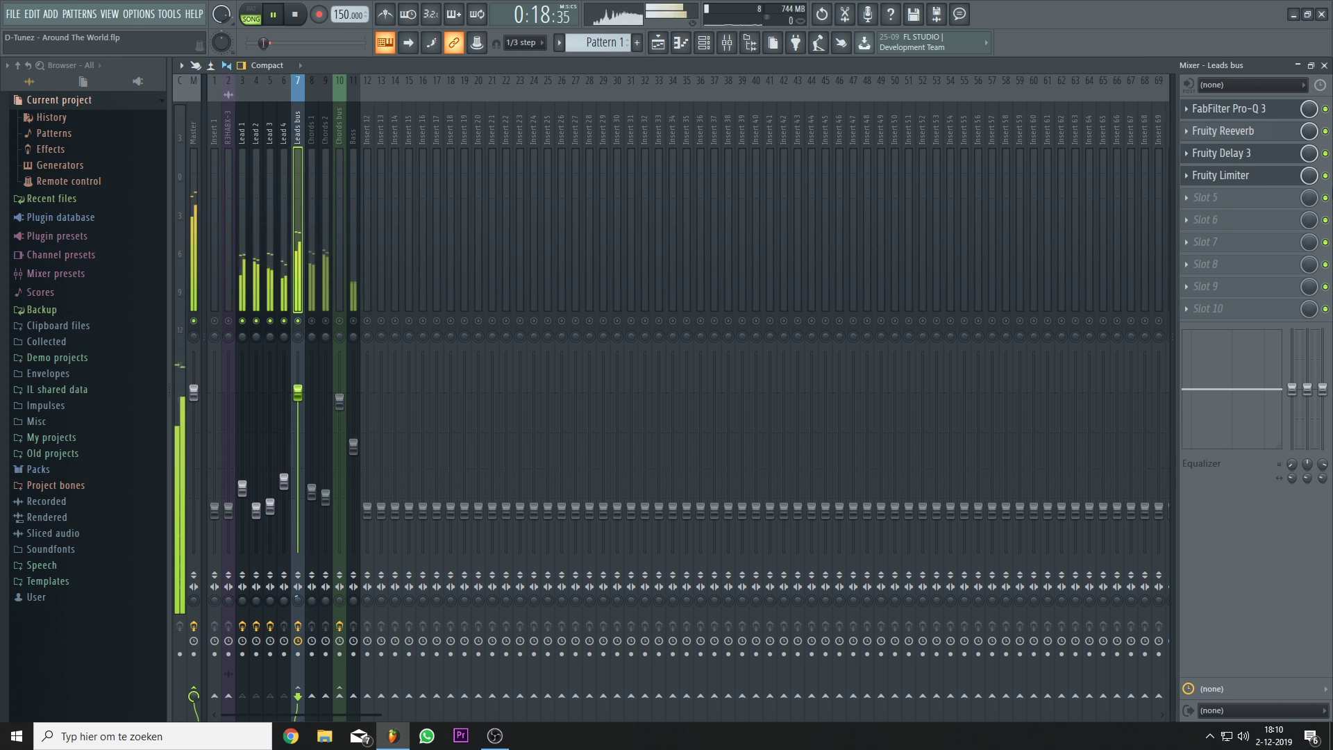
Step: Raise the reverb amount of the Leads bus Fruity Reeverb to 25 % during playback
click(1243, 131)
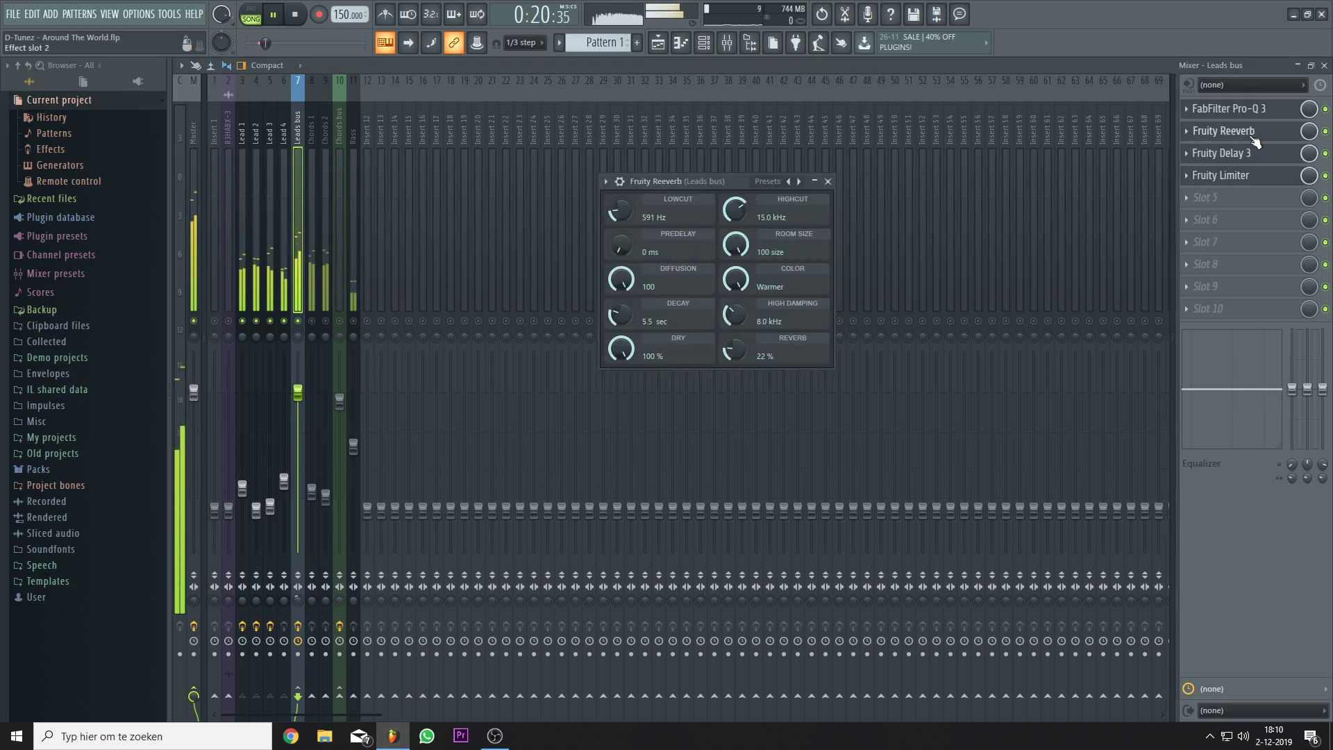
scroll(739, 359, up, 3)
drag(683, 174, 690, 161)
key(space)
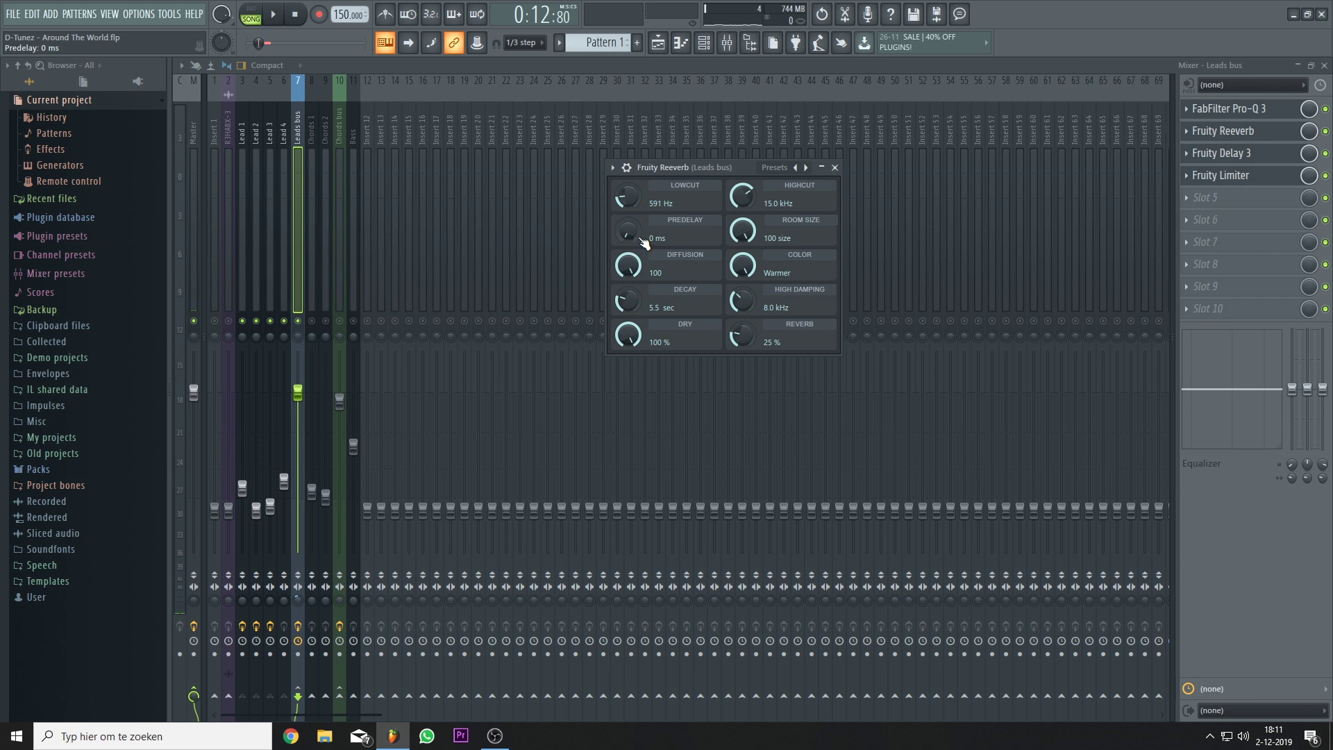
drag(679, 167, 691, 119)
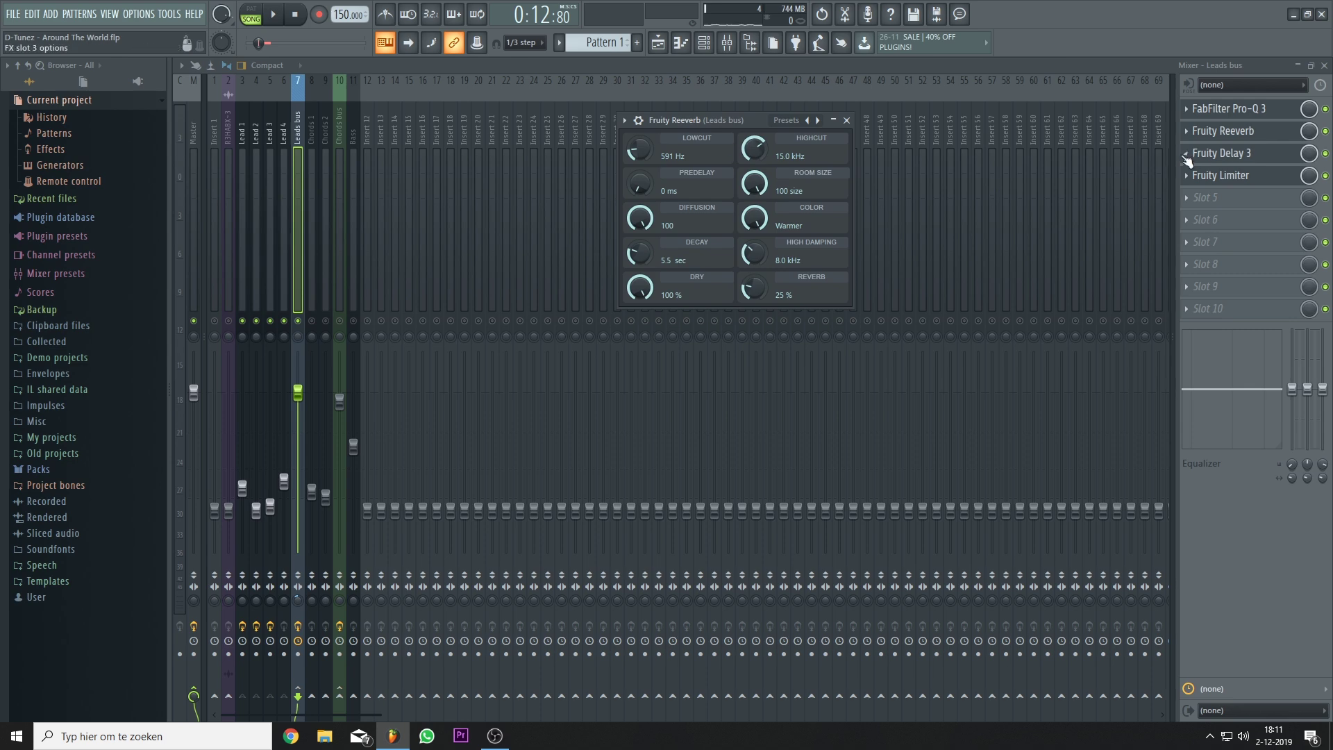
Step: Open the Leads bus Fruity Limiter at its normal window size to review its compressor settings
click(1243, 182)
click(914, 114)
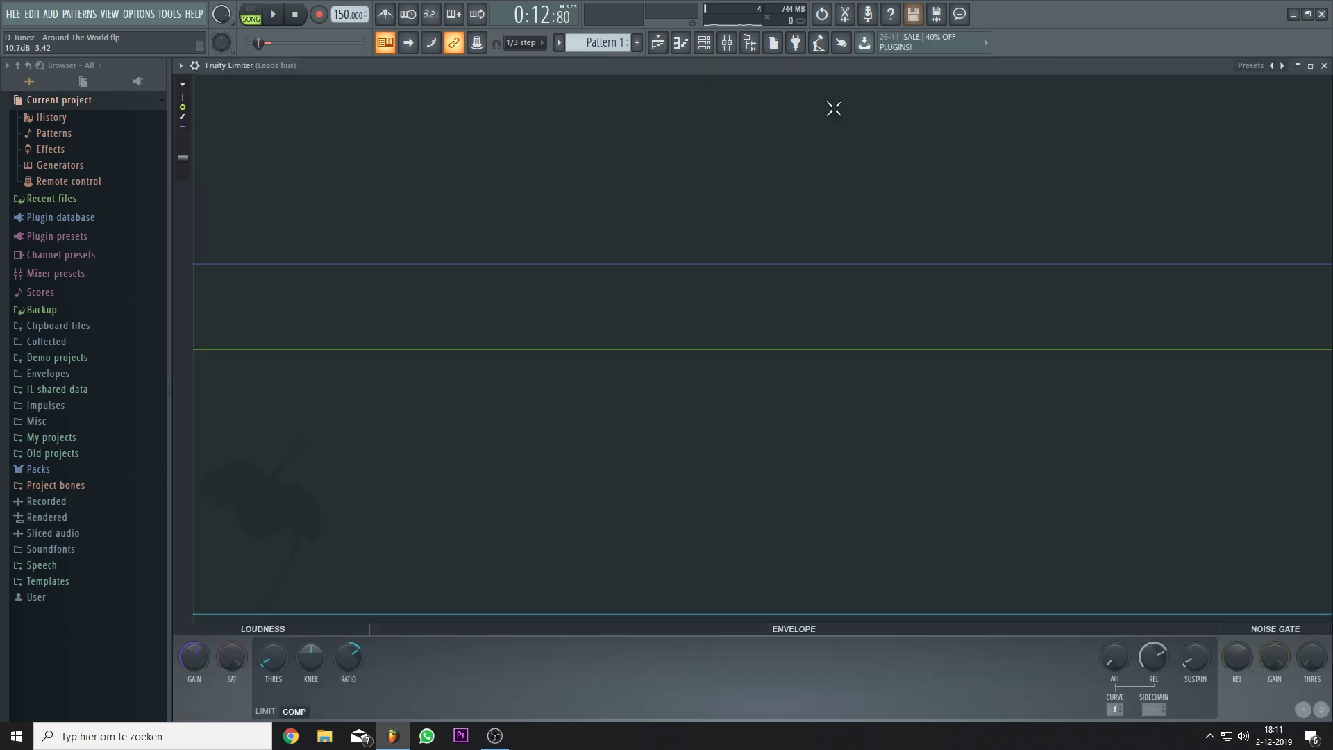
click(1311, 65)
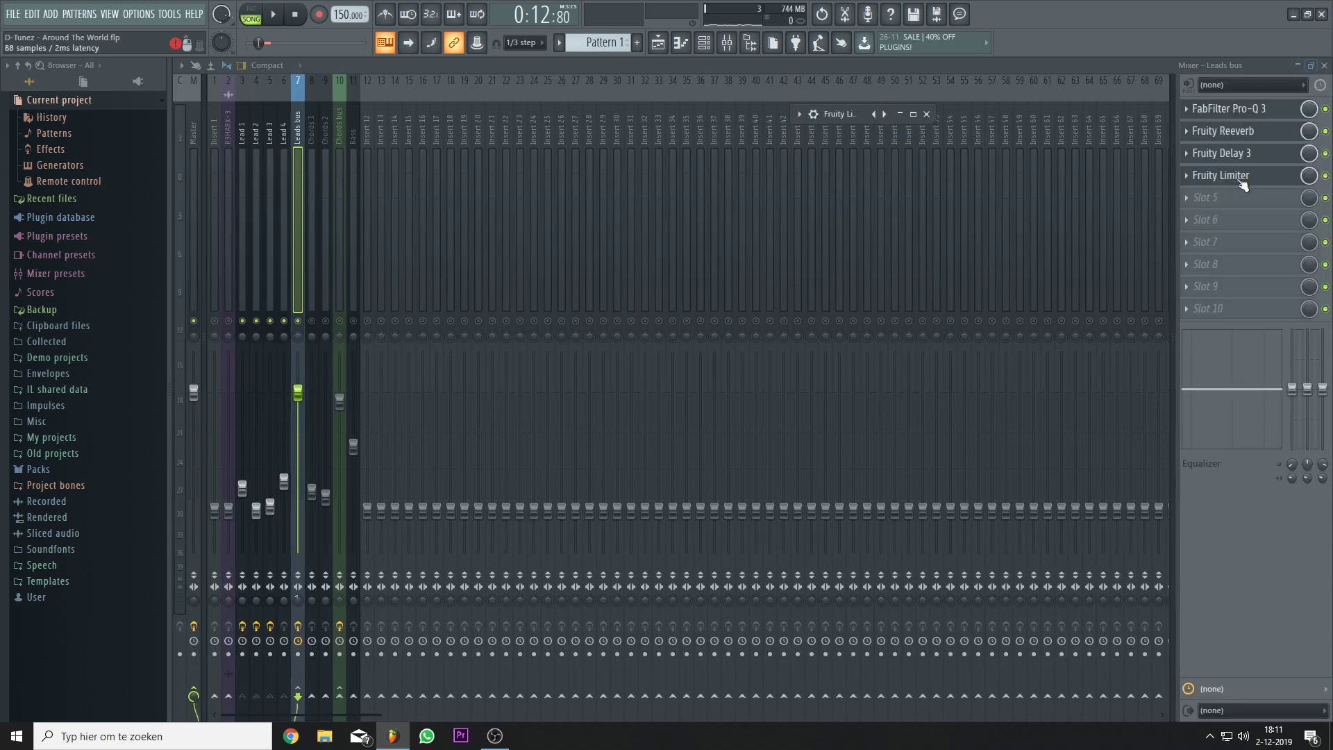
click(913, 114)
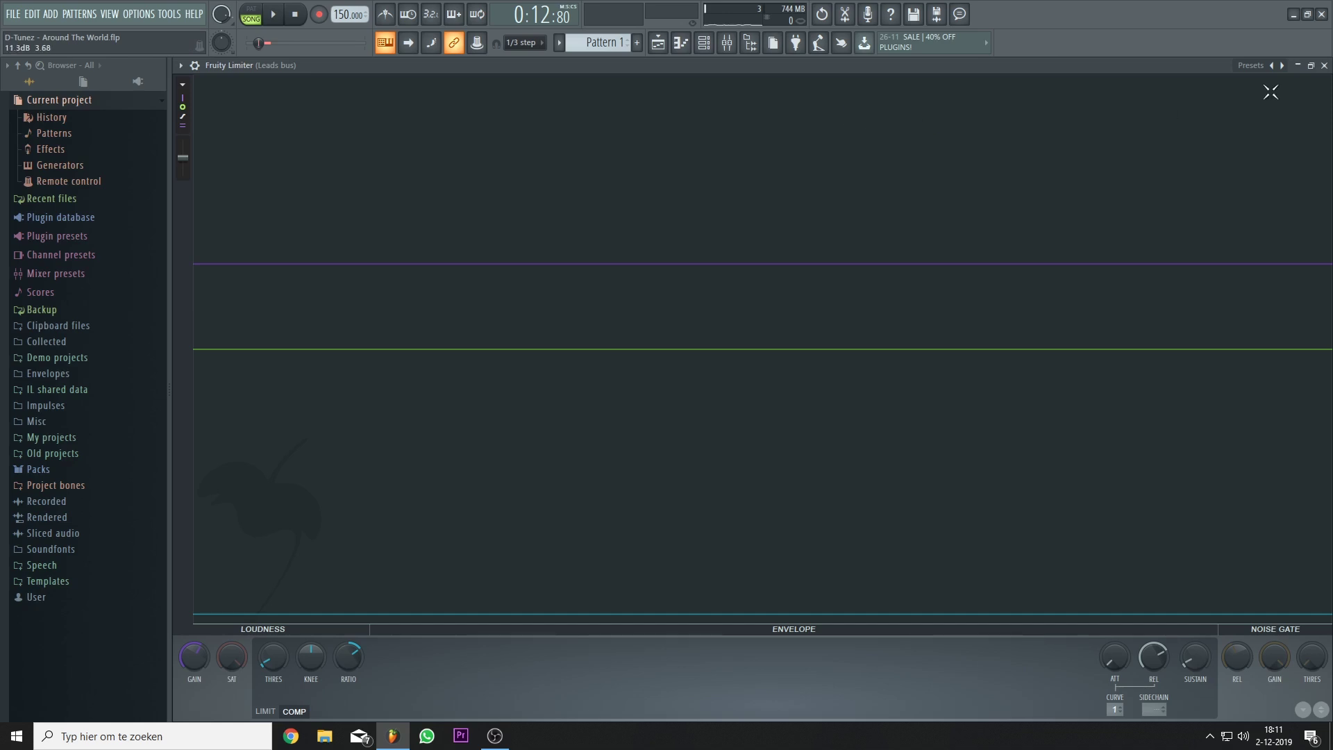
click(1311, 65)
drag(711, 114, 739, 252)
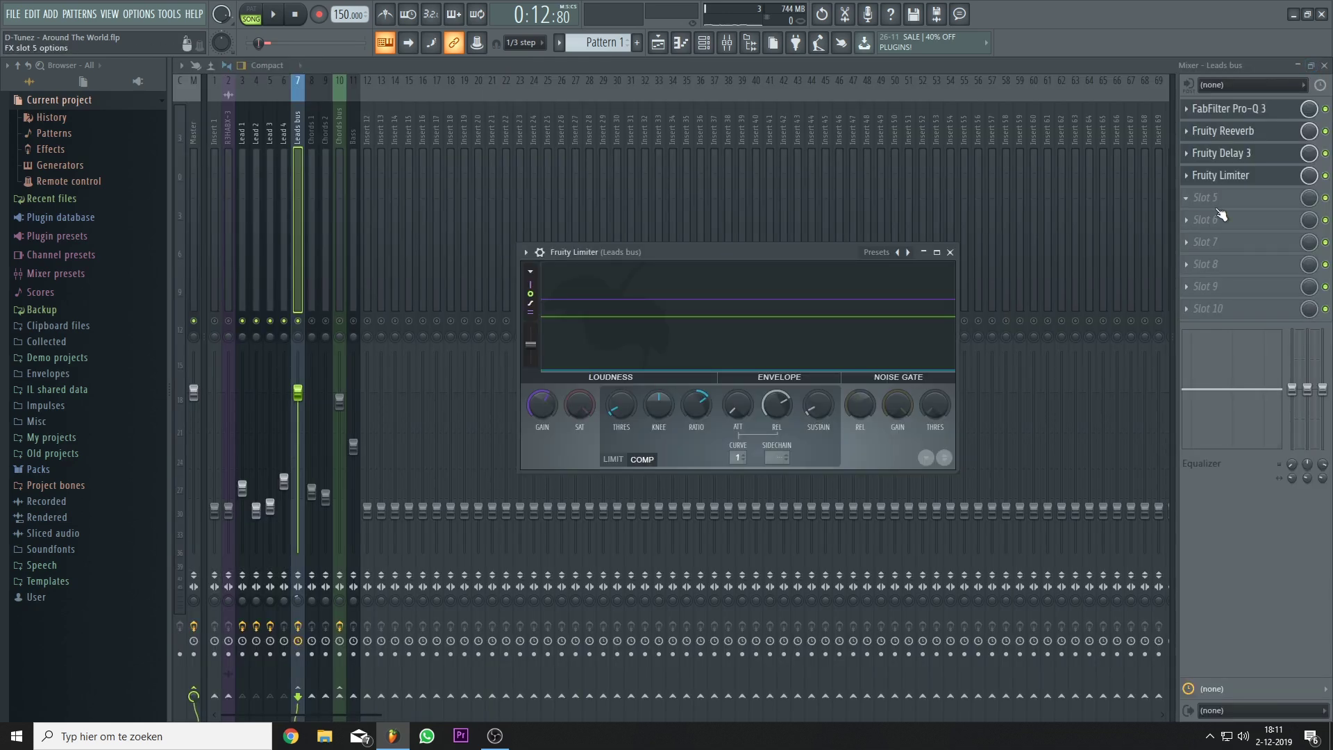
Step: Try playing the project with the mute state of the Chords 1 track toggled
click(316, 278)
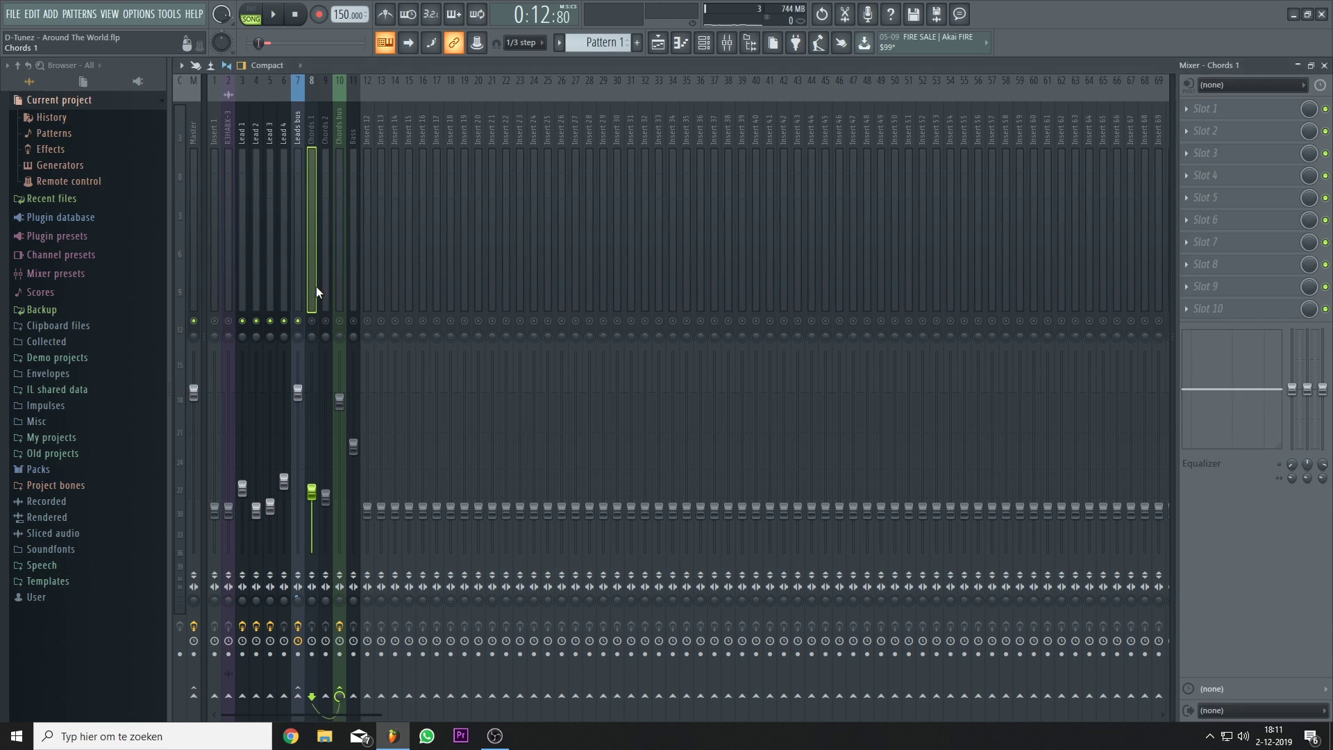
click(313, 322)
key(space)
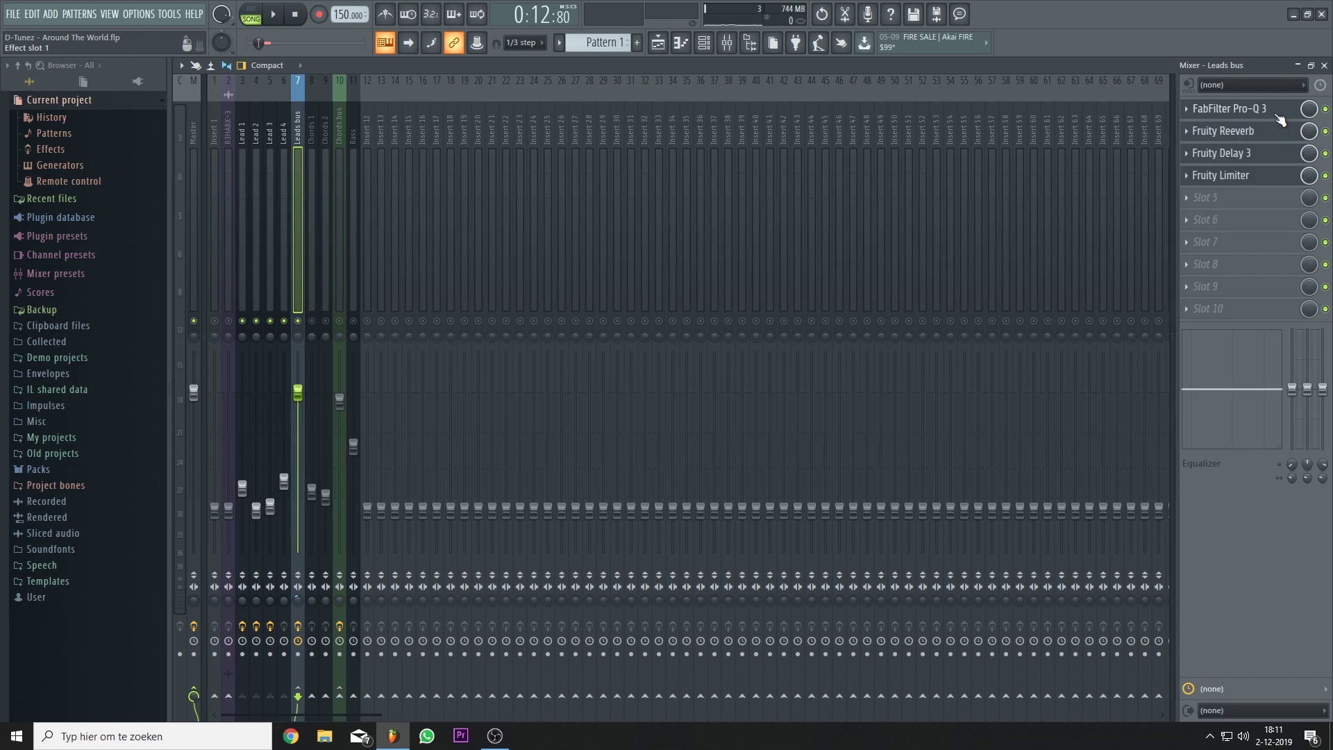
Step: Bypass the Fruity Reeverb on the Leads bus and play the leads without reverb
click(1325, 132)
key(space)
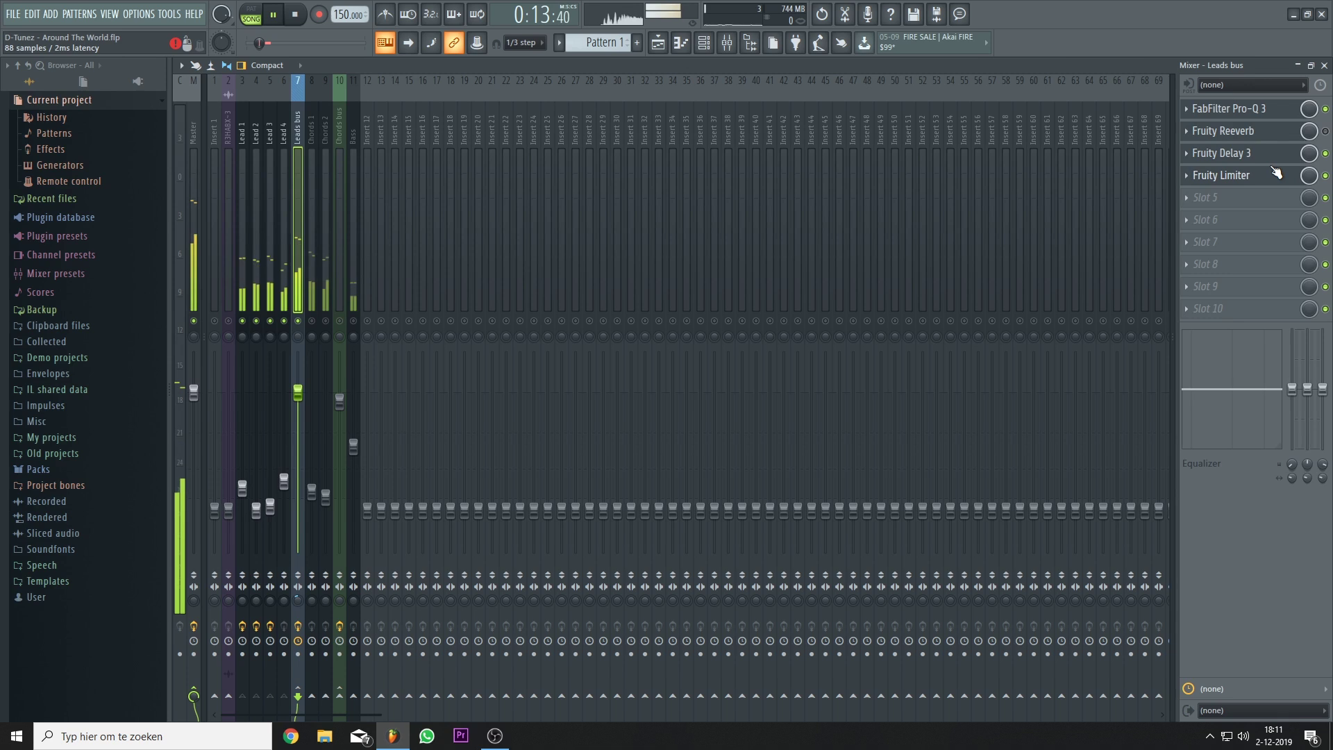
Step: Move FabFilter Pro-Q 3 below the Fruity Limiter in the Leads bus effect chain and compare how the leads play
key(space)
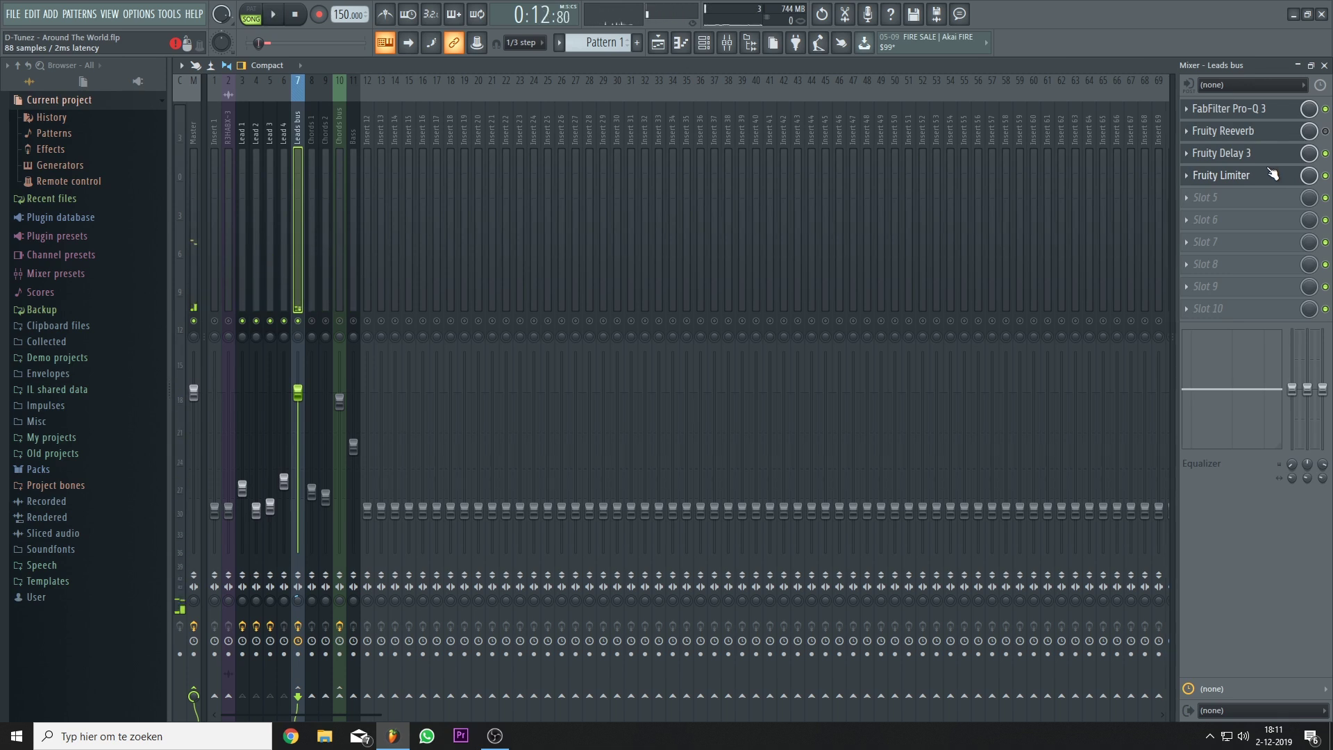
key(space)
key(space)
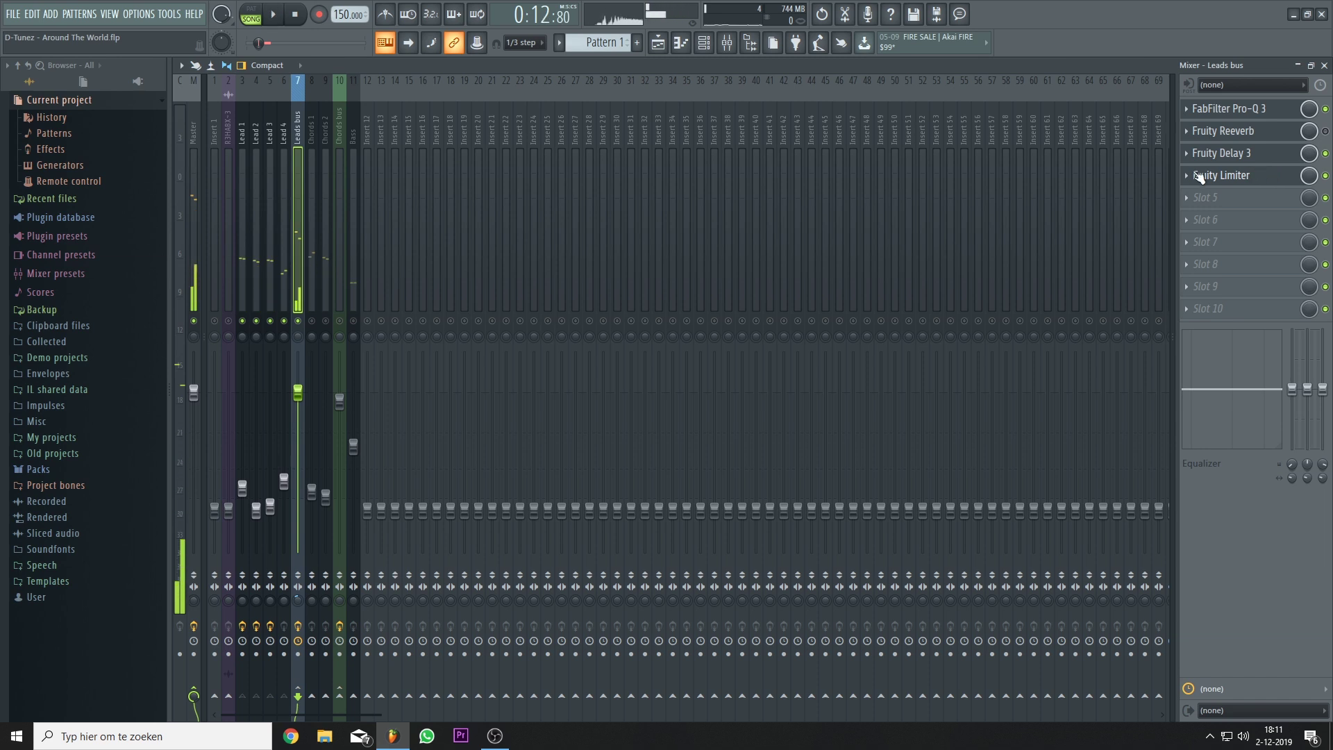
drag(1222, 109, 1234, 179)
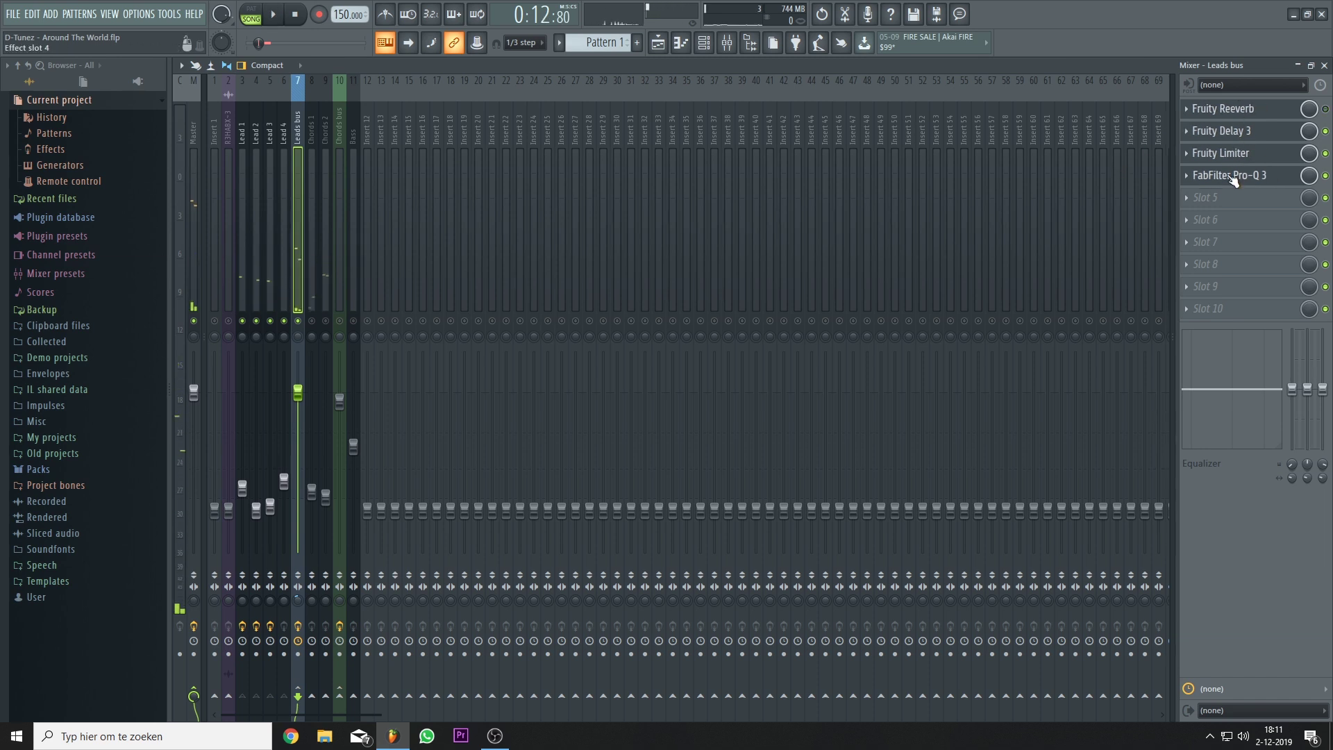
key(space)
mouse_move(1233, 179)
mouse_down()
mouse_move(1233, 111)
mouse_move(1233, 180)
mouse_up()
key(space)
key(space)
Step: Inspect the low-cut band of the Leads bus FabFilter Pro-Q 3 while the leads play
click(1233, 180)
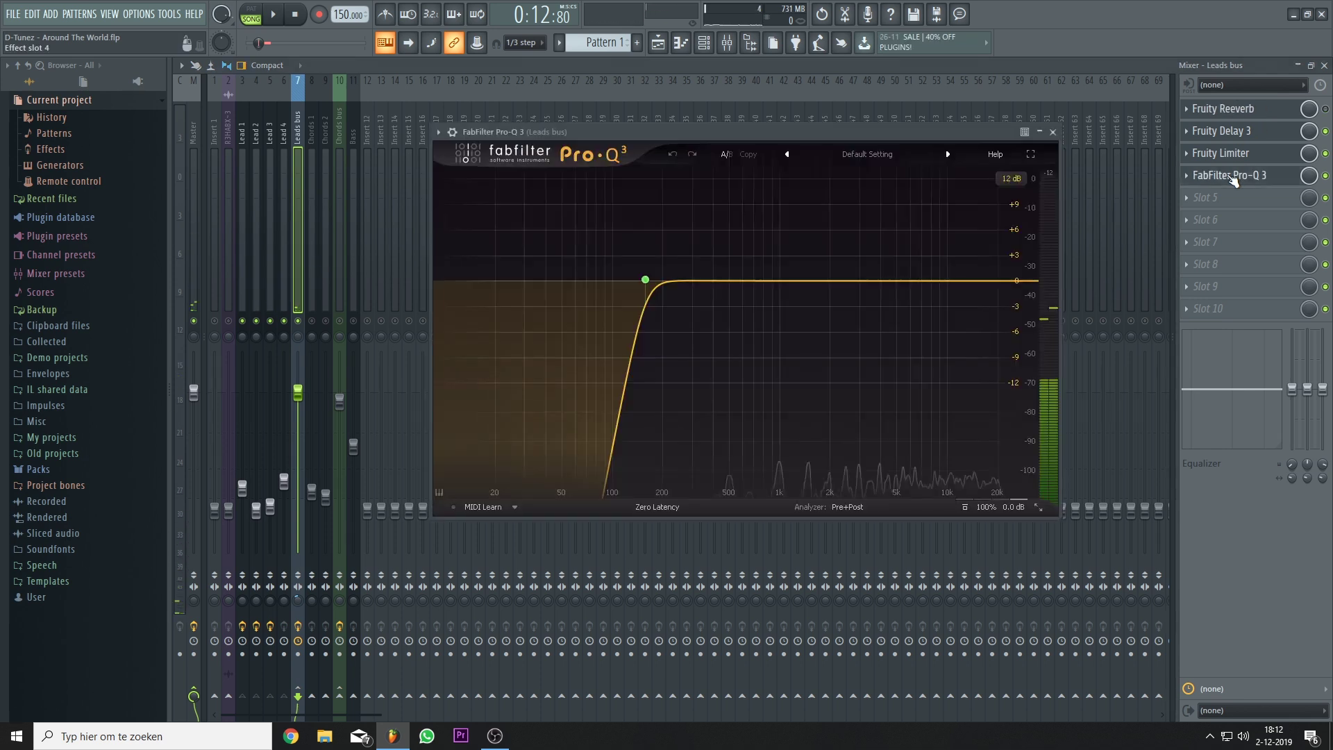
key(space)
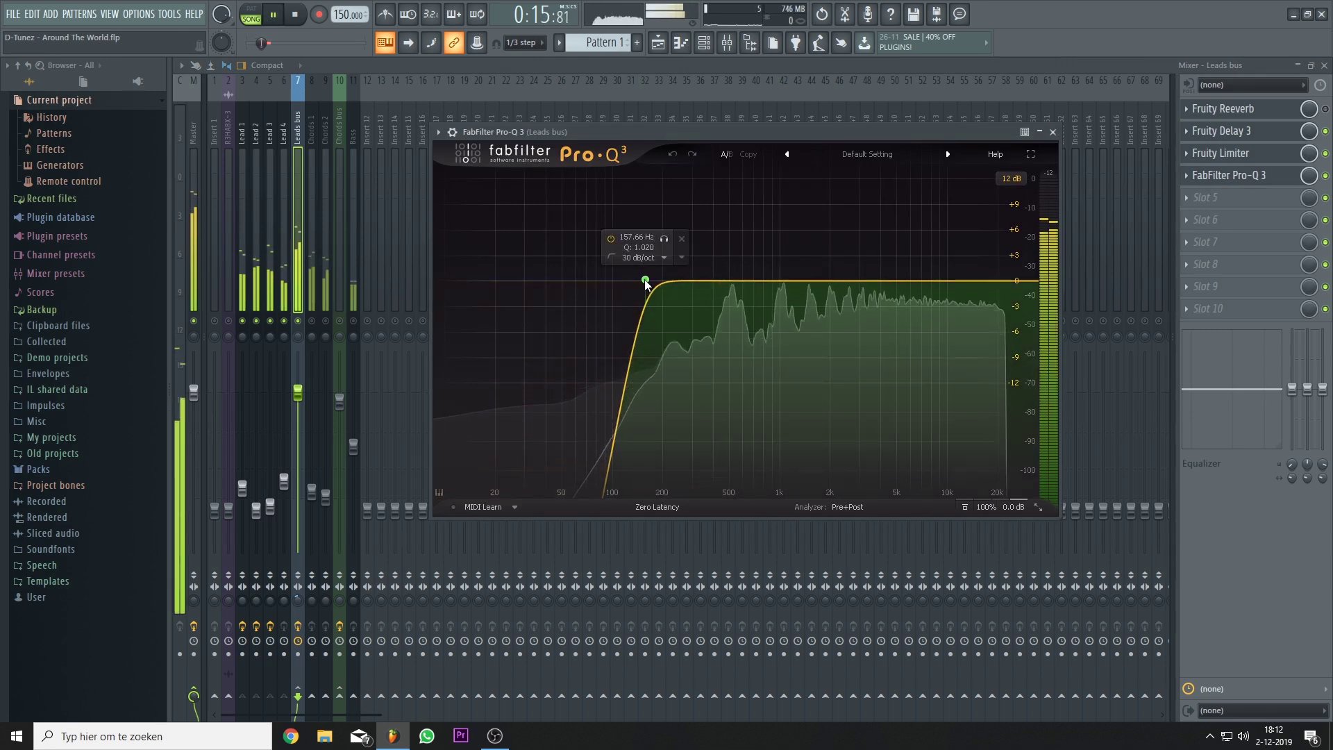
key(space)
click(645, 280)
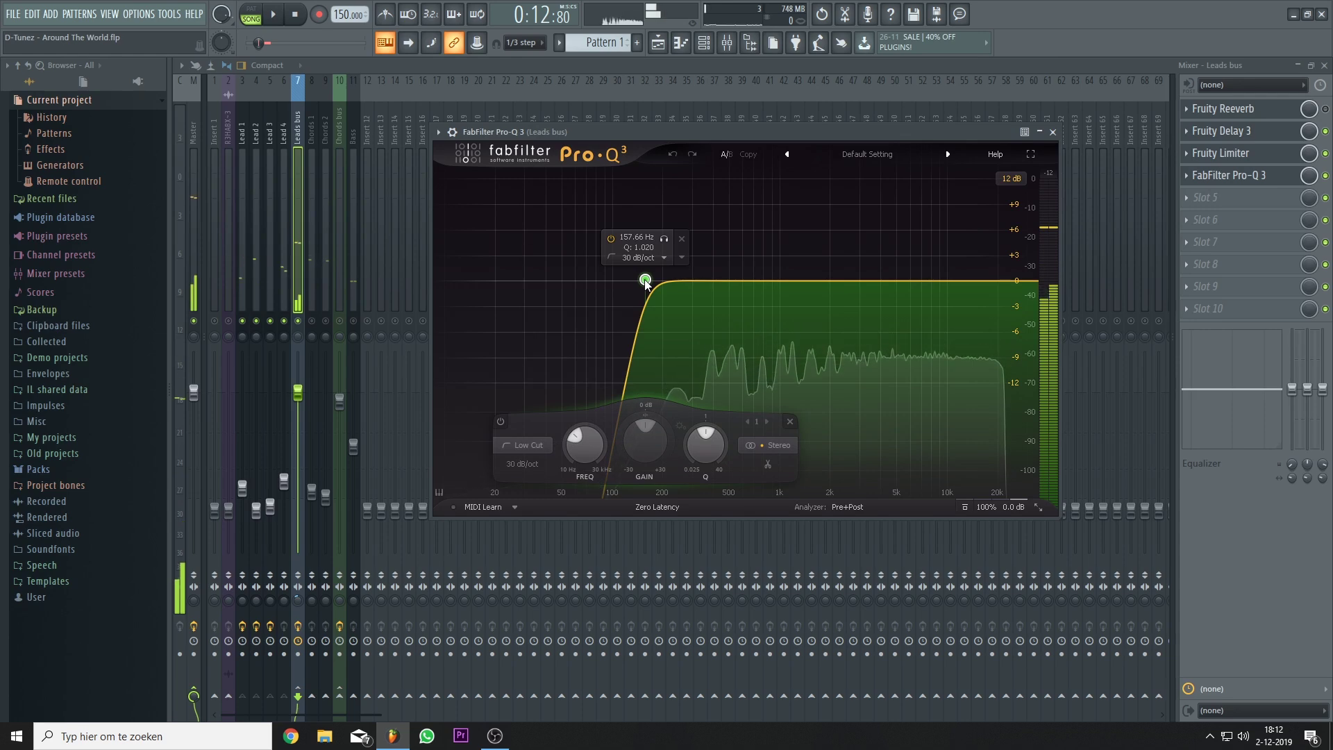
click(1052, 132)
Step: Try FabFilter Pro-Q 3 at the start of the Leads bus effect chain and return it to the end of the chain
drag(1229, 175, 1235, 111)
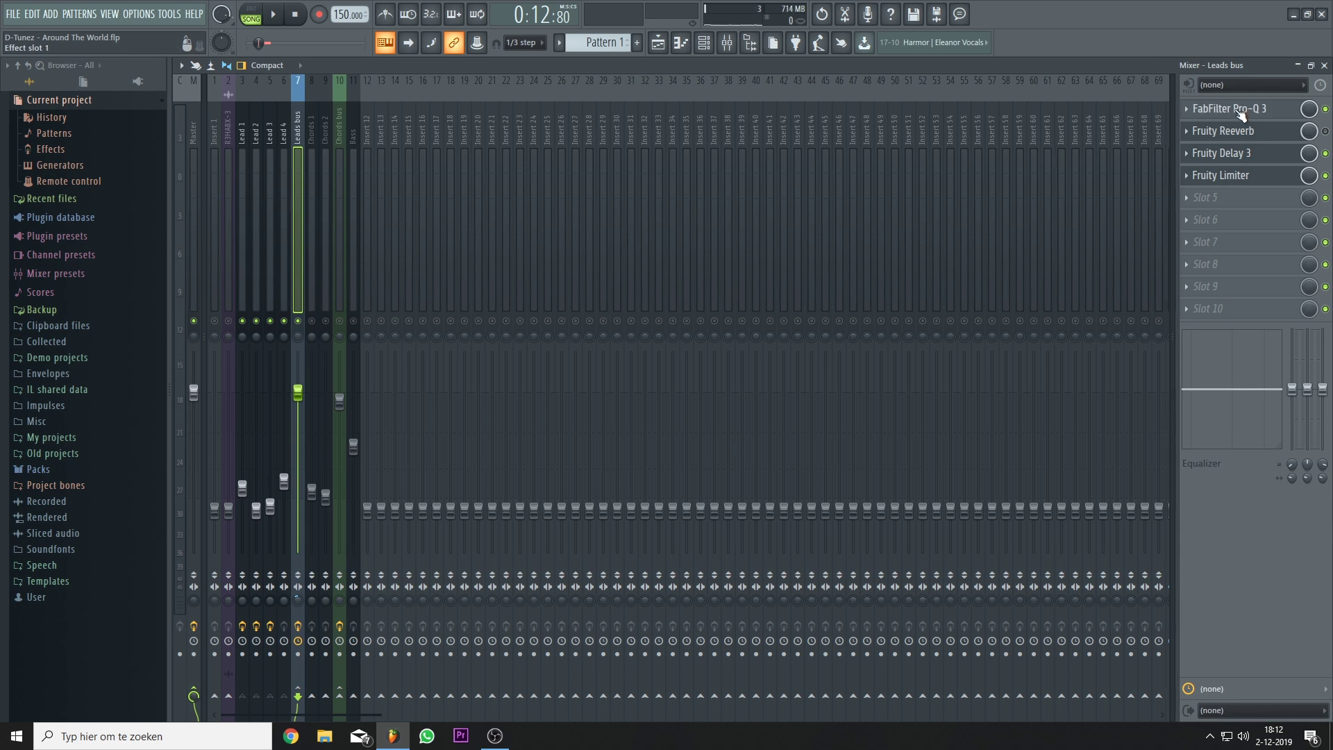
drag(1239, 114, 1240, 181)
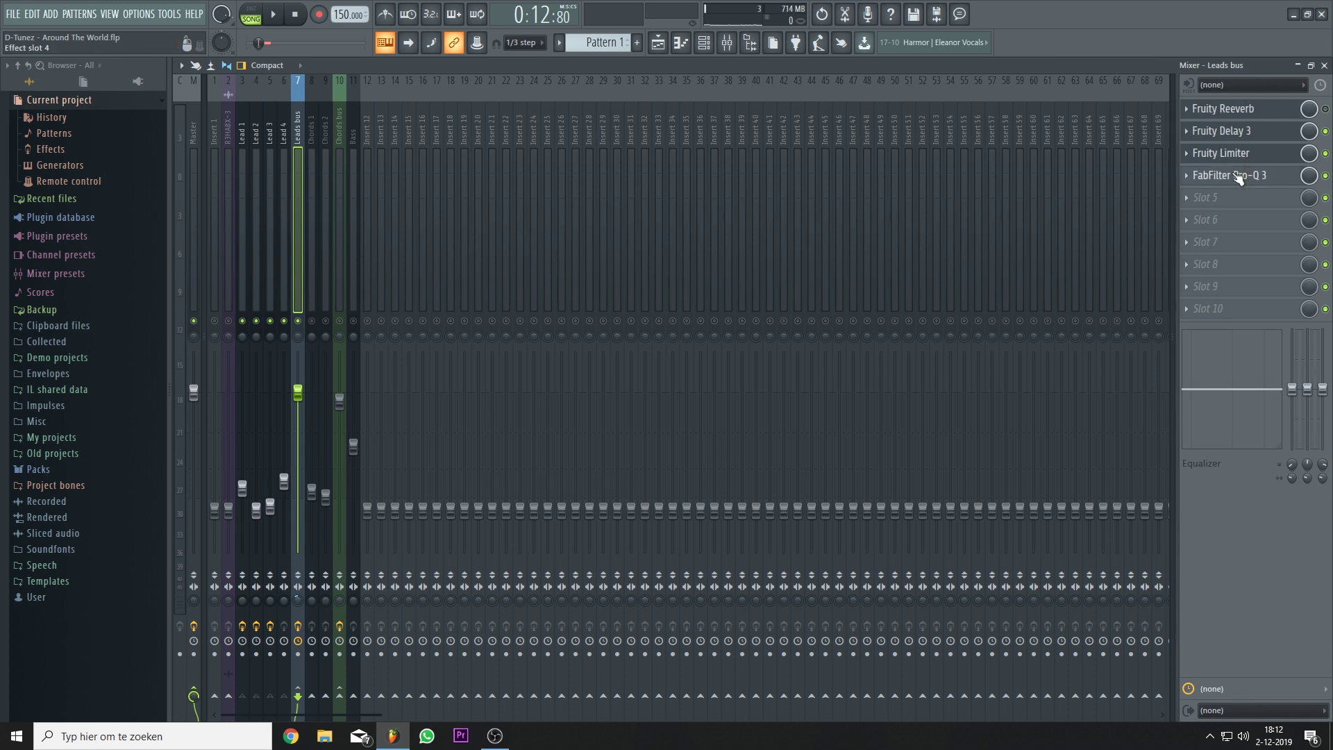
click(1239, 177)
drag(939, 136, 791, 139)
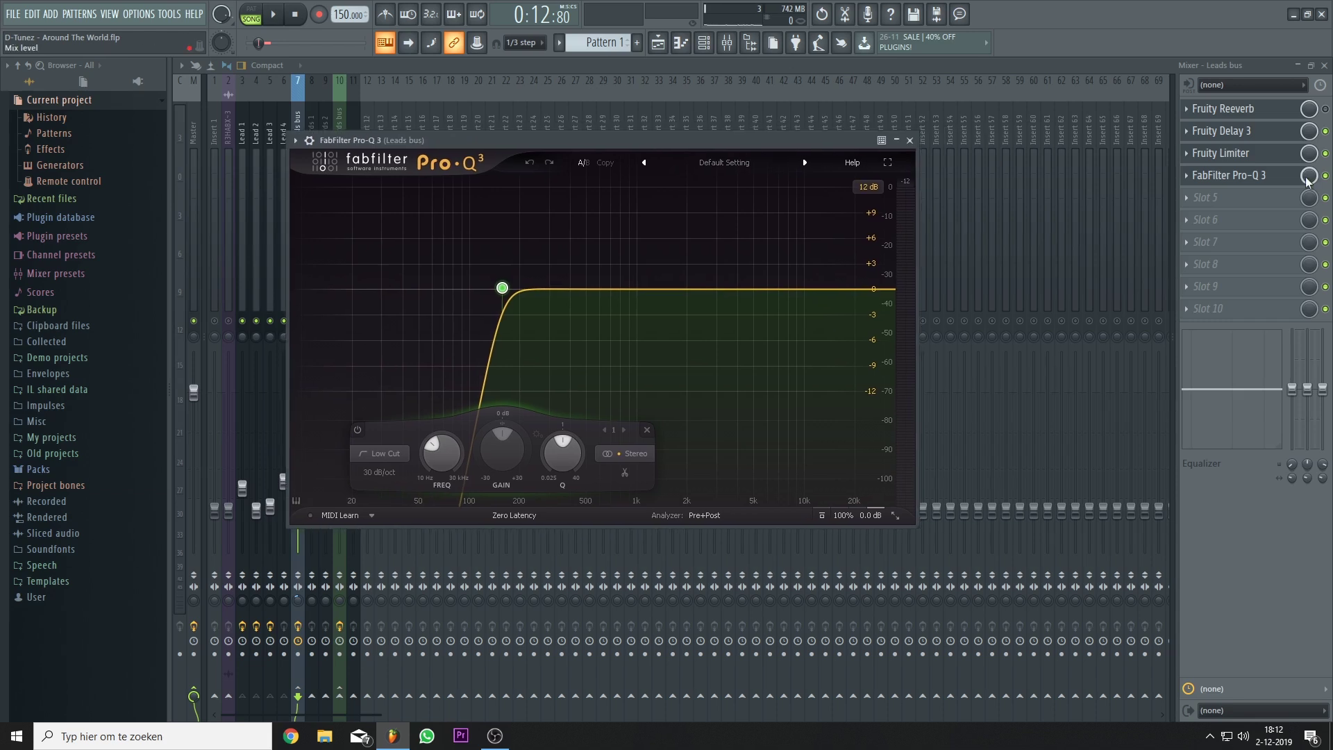
drag(1243, 184, 1244, 136)
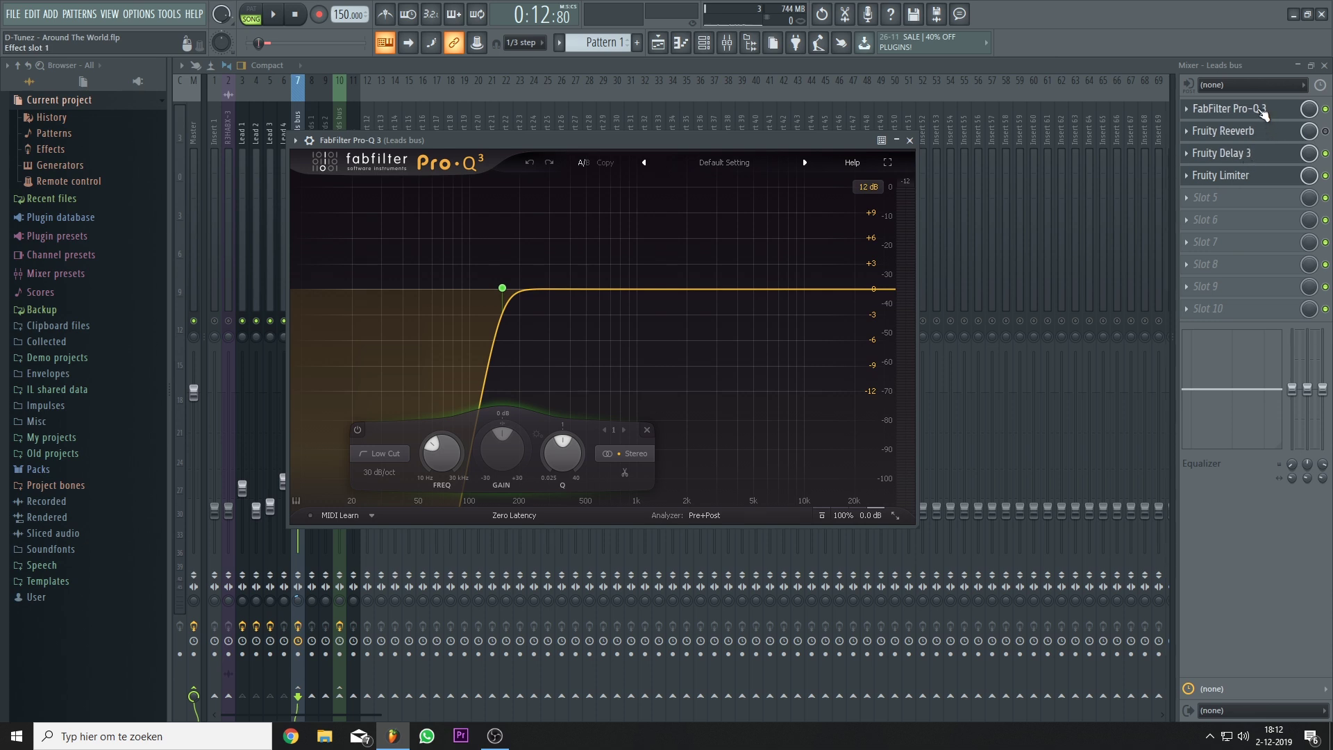
drag(673, 143, 654, 122)
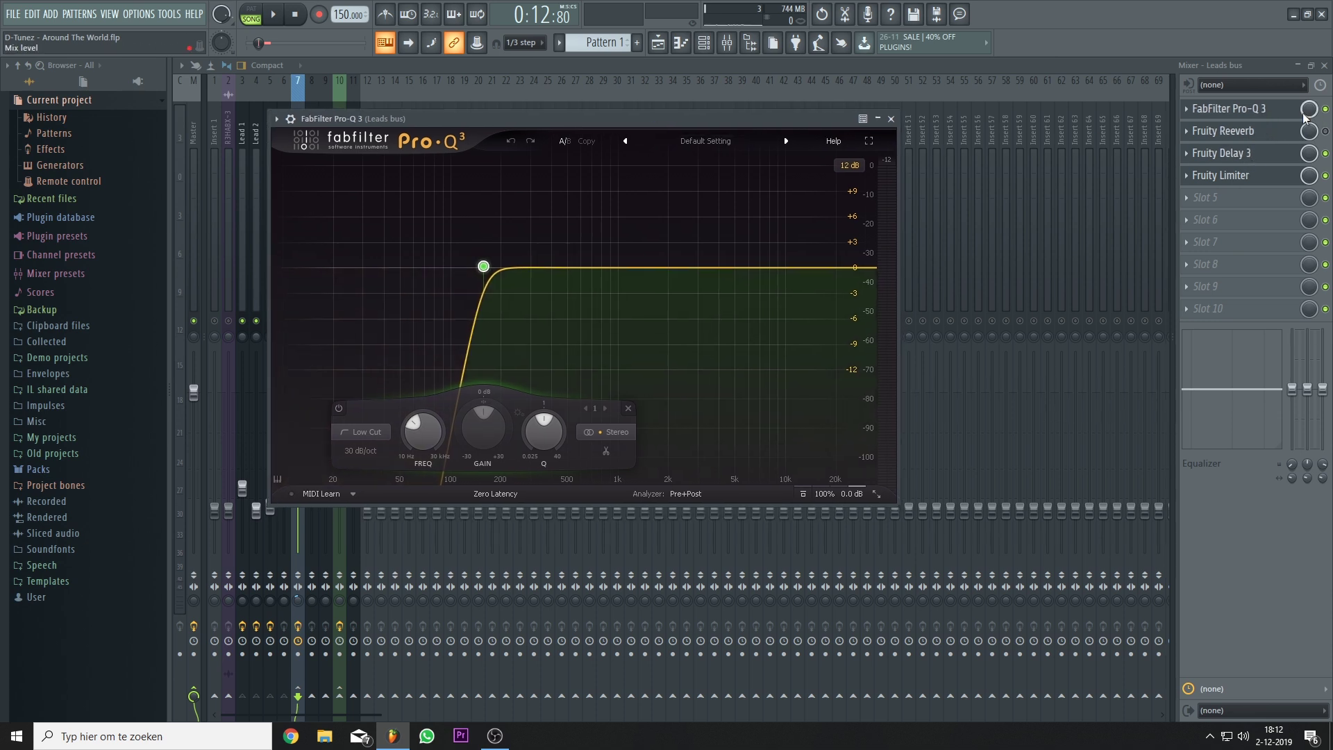
drag(1286, 137, 1286, 181)
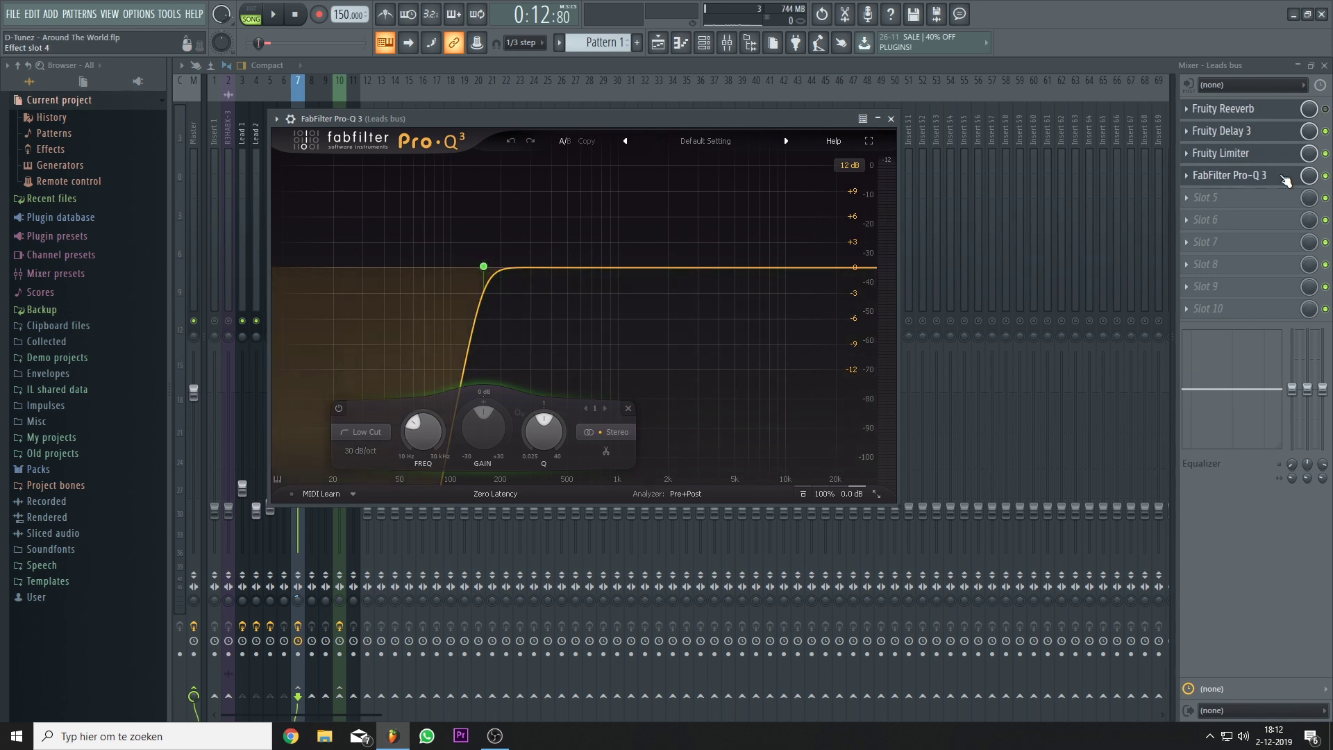
mouse_move(488, 271)
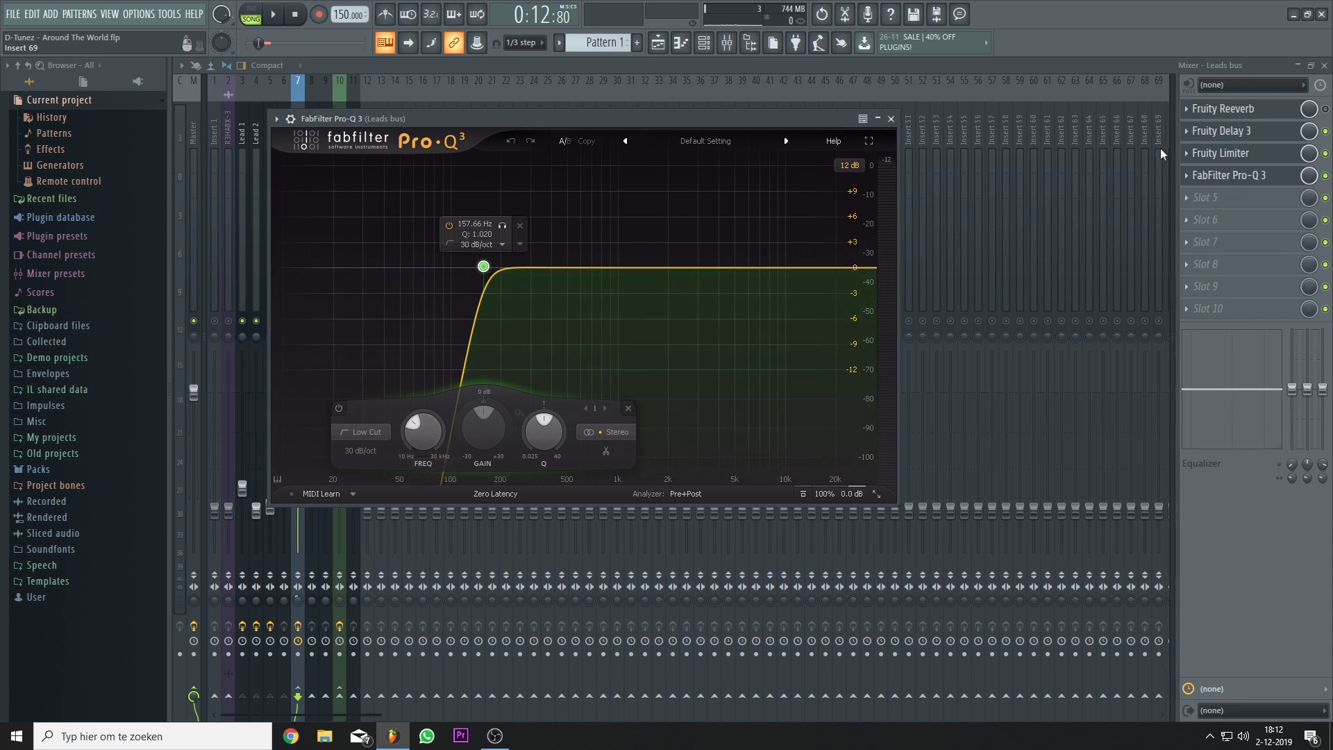
key(Escape)
Step: Unmute all mixer tracks and shift FabFilter Pro-Q 3 on the Chords bus down to the fourth effect slot
click(317, 231)
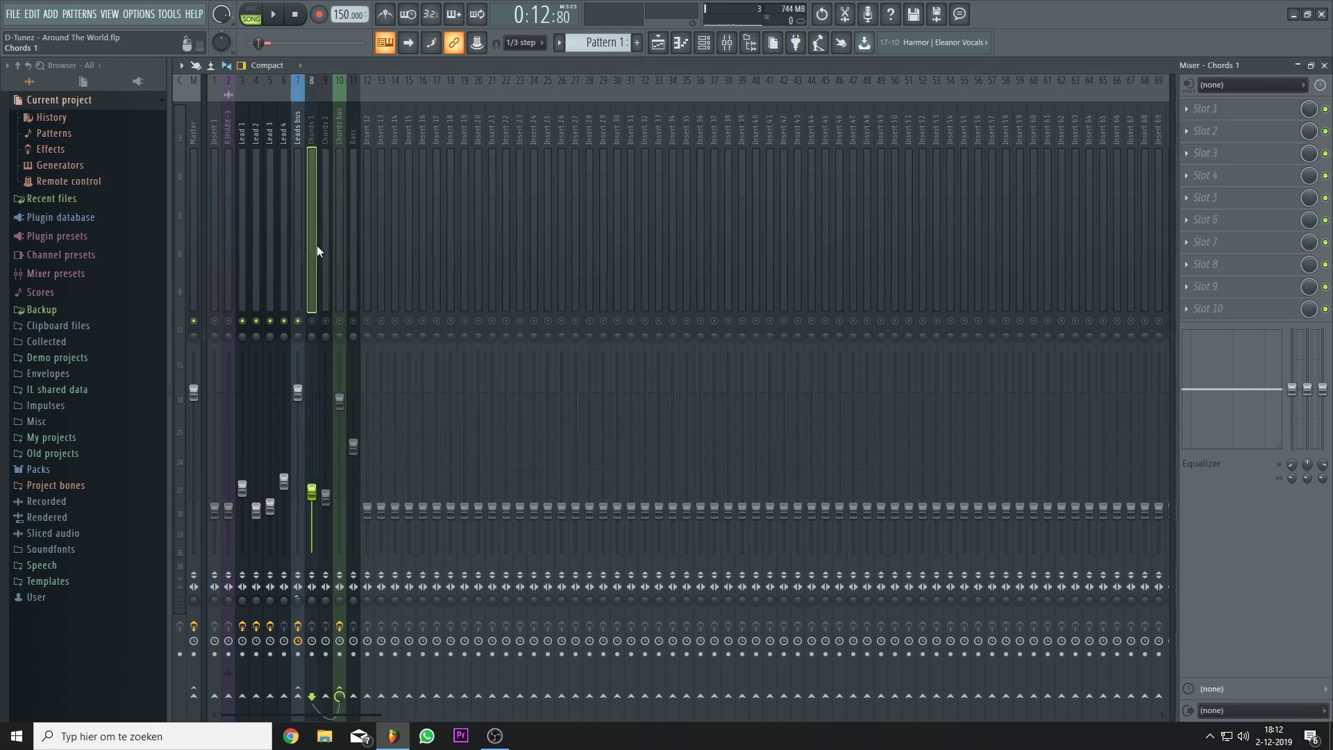
right_click(340, 321)
right_click(339, 321)
scroll(1225, 108, down, 4)
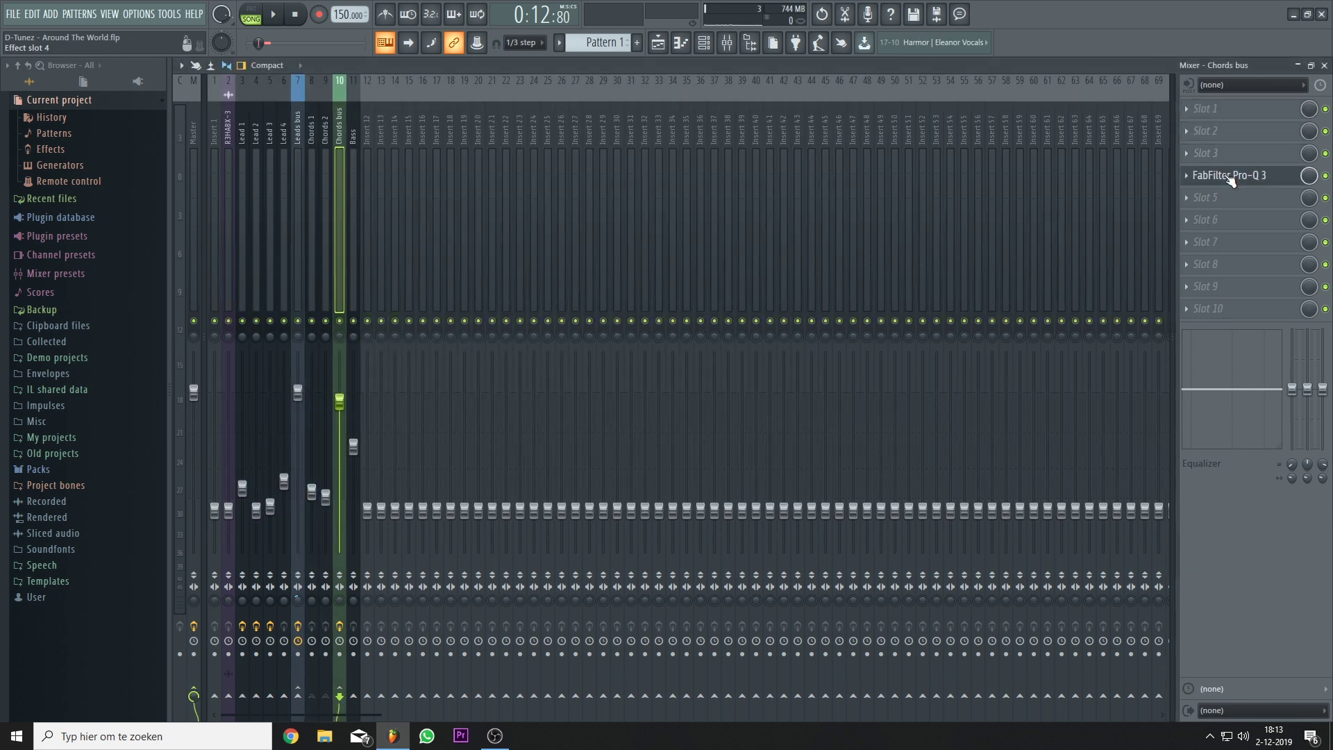
Step: Load Fruity Reeverb in the first slot of the Chords bus and set the bus to 28% separated
click(1225, 109)
mouse_move(1222, 127)
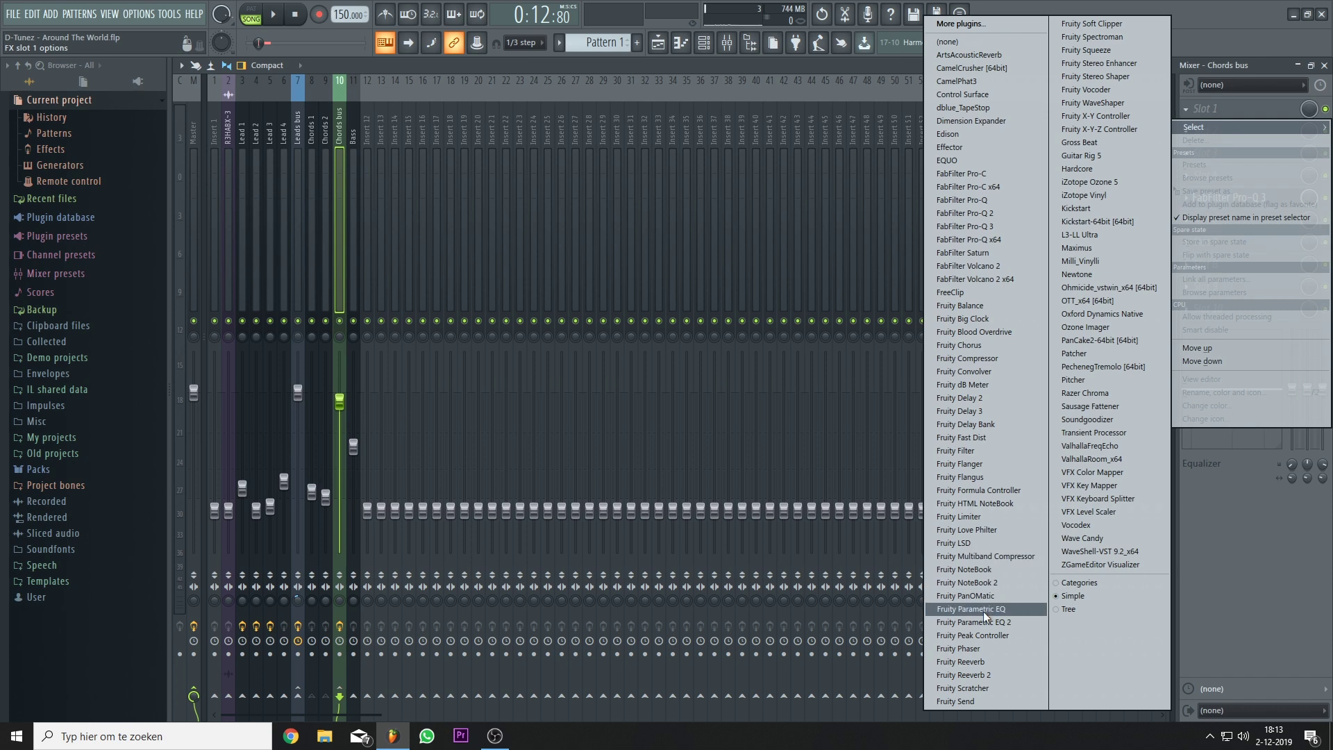
click(966, 662)
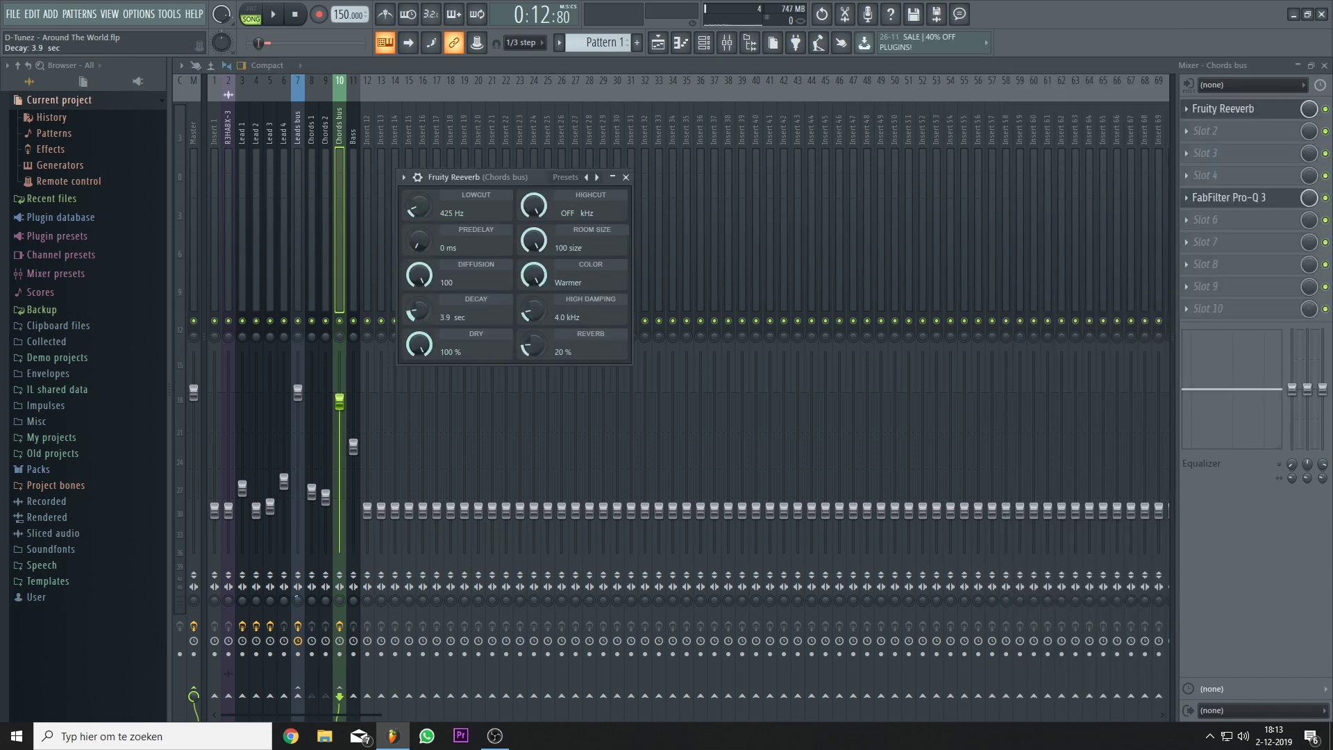
drag(345, 604, 345, 597)
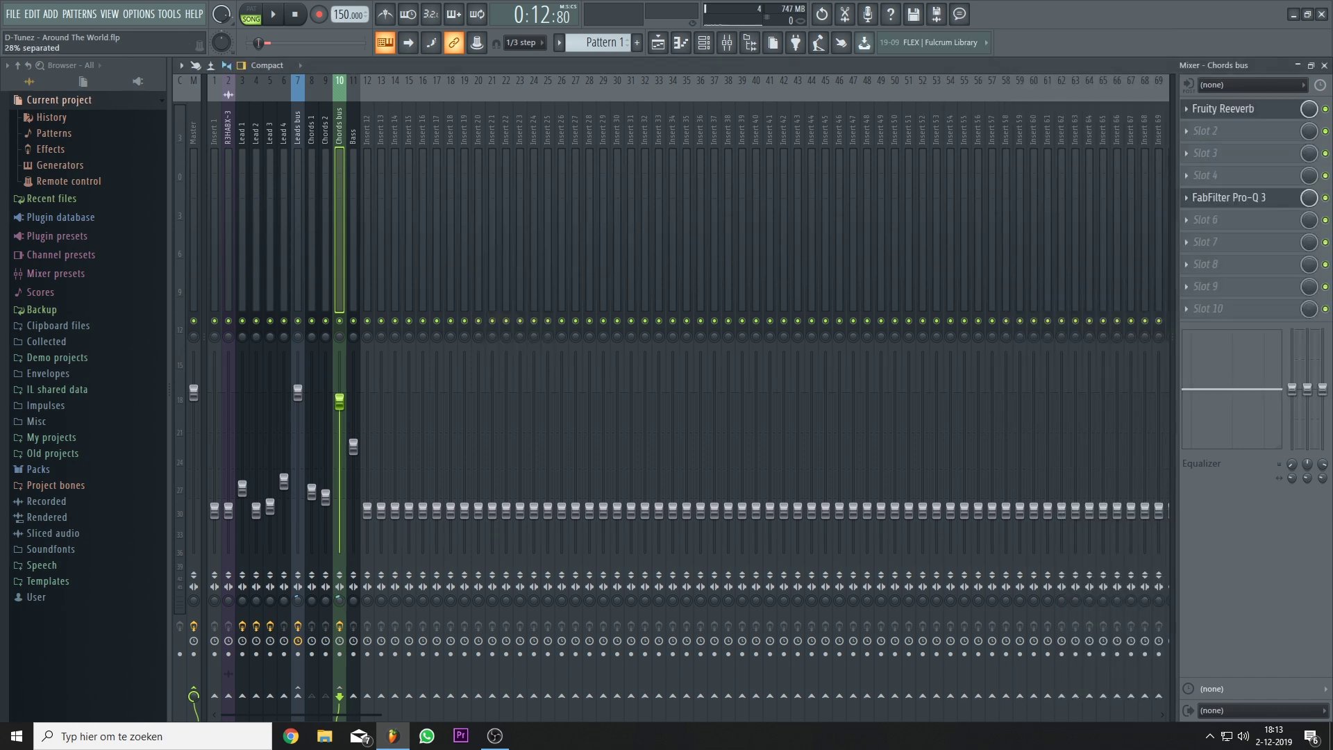
Step: Load Fruity Limiter in the second effect slot of the Chords bus
click(1224, 132)
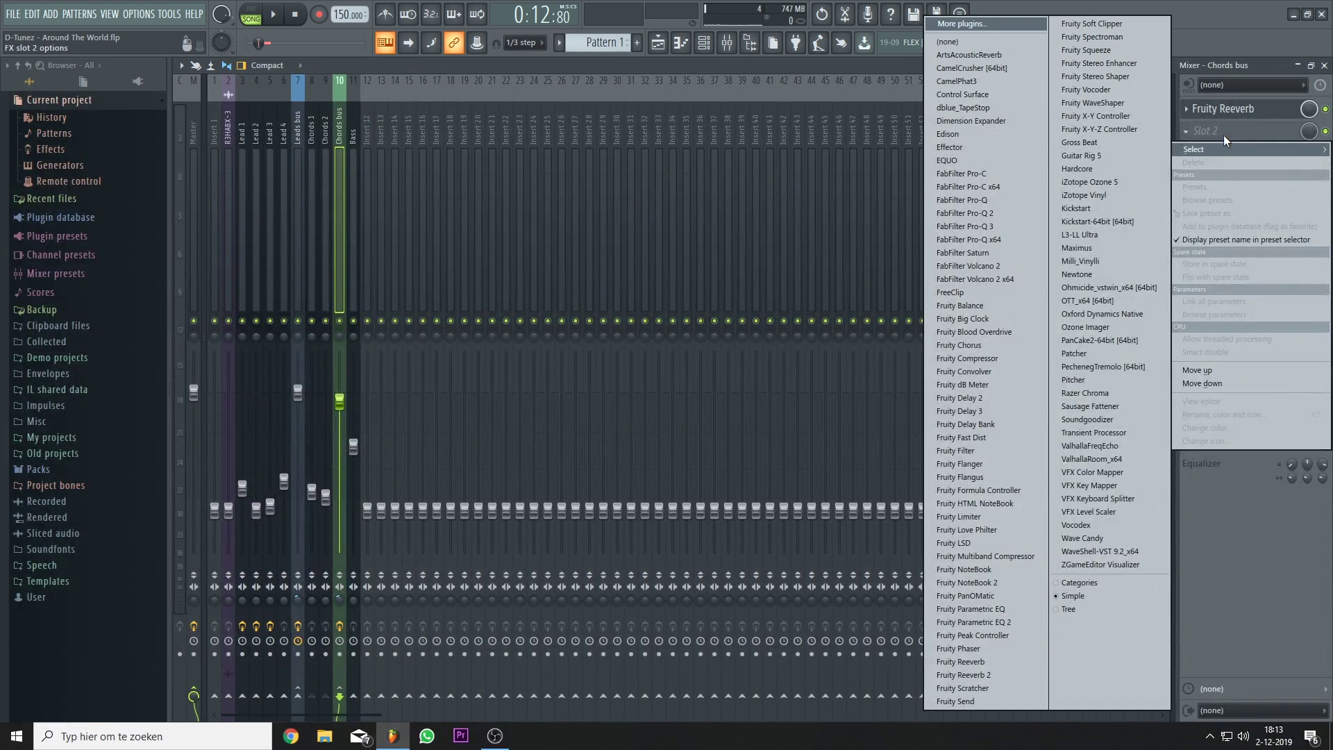
click(1236, 64)
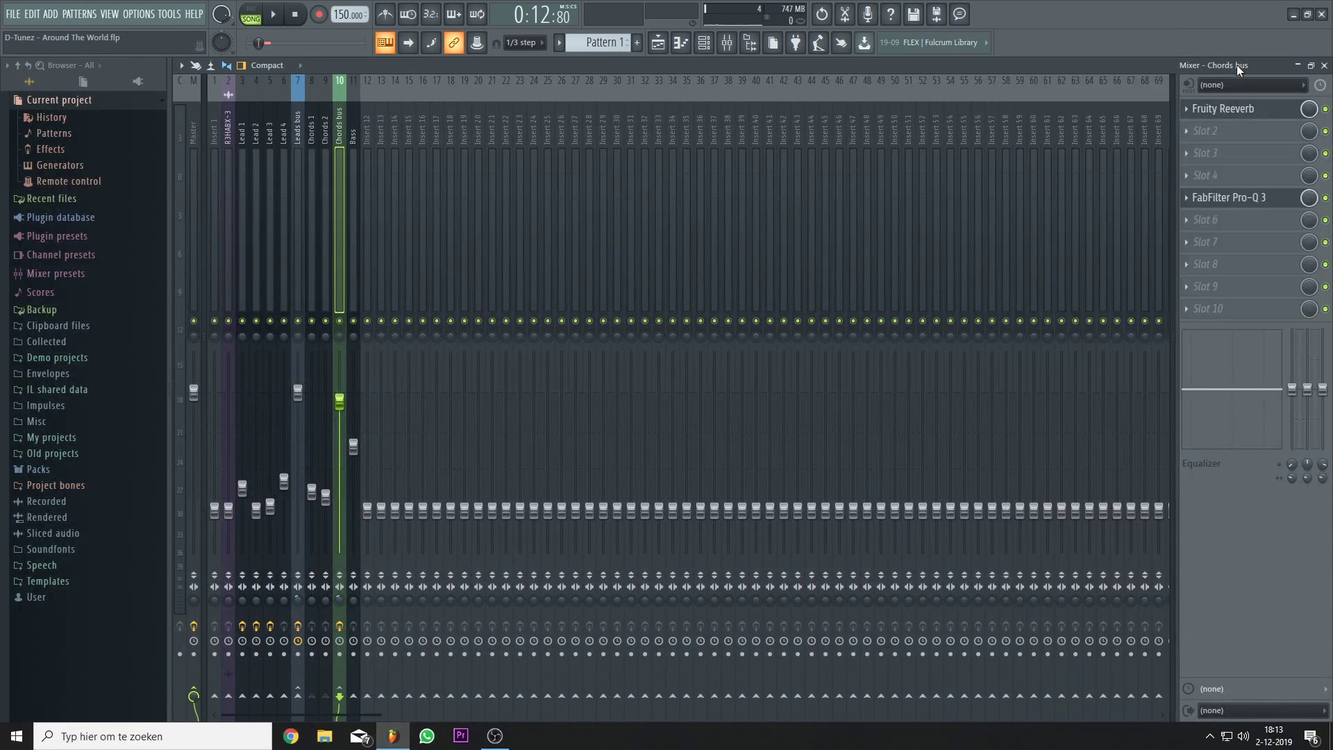
click(1238, 134)
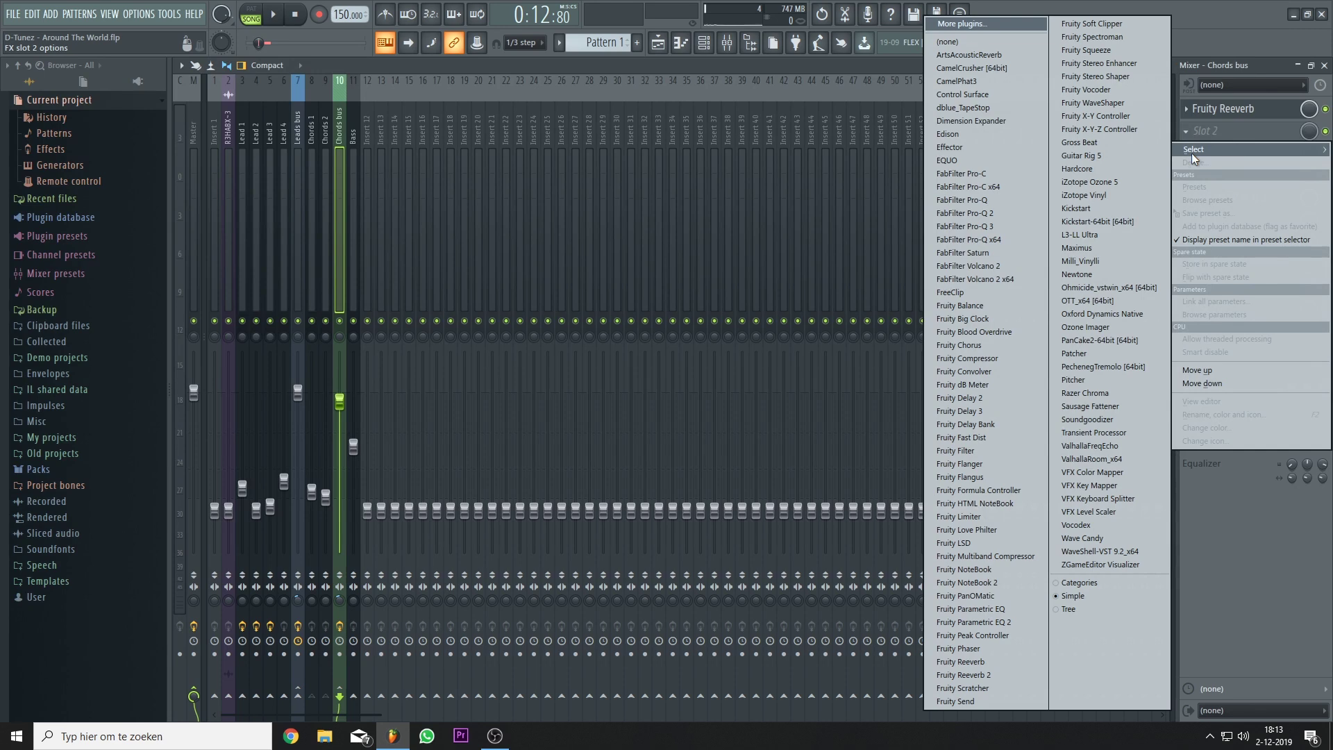
click(1256, 66)
click(1254, 130)
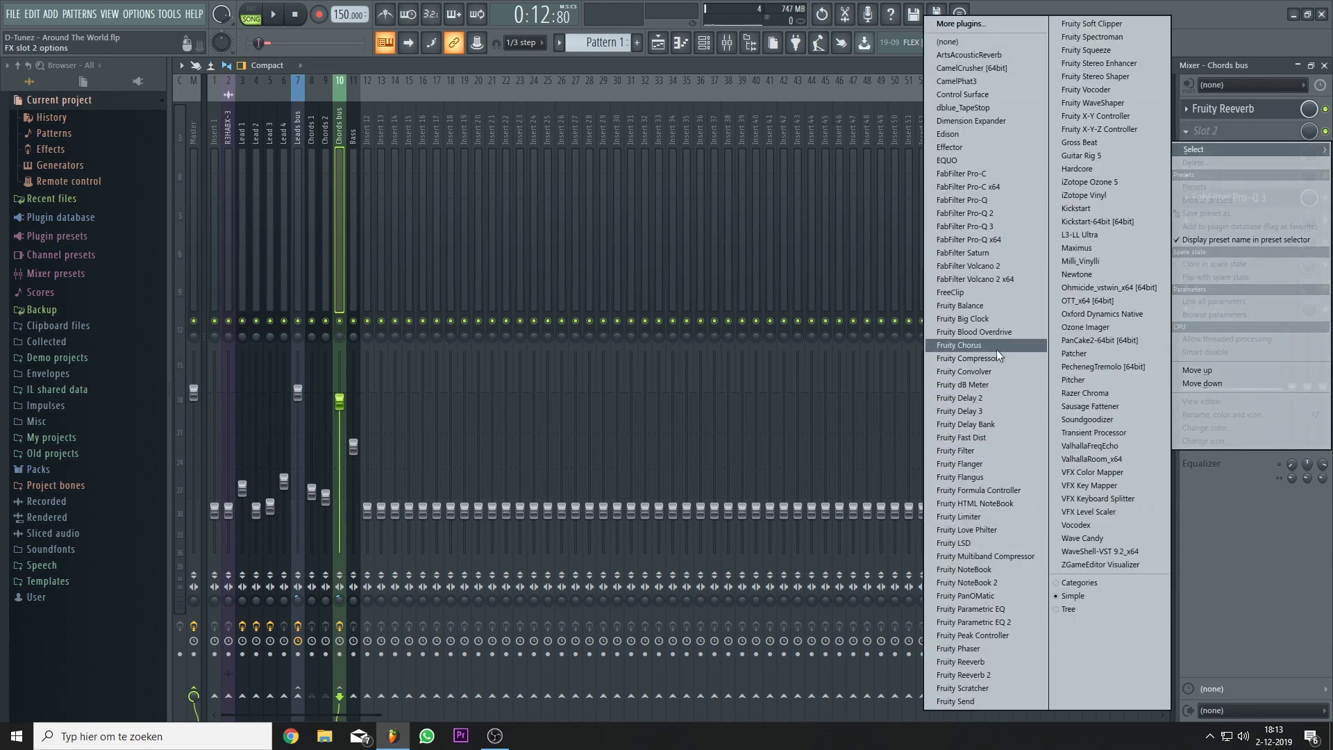
click(961, 517)
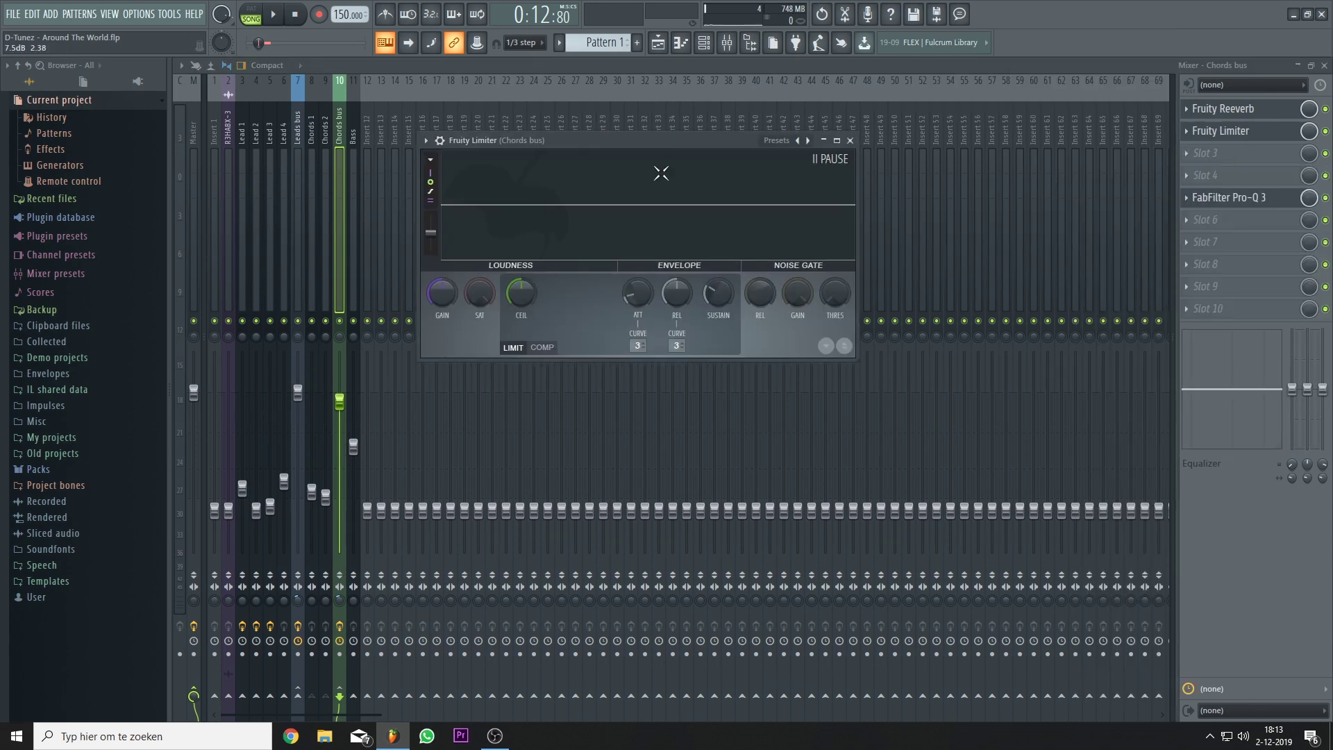
Step: Mute the Leads bus and Bass, play the chords, and switch the Chords bus Fruity Limiter to compressor mode
click(298, 320)
click(354, 320)
key(space)
key(space)
click(1222, 132)
key(space)
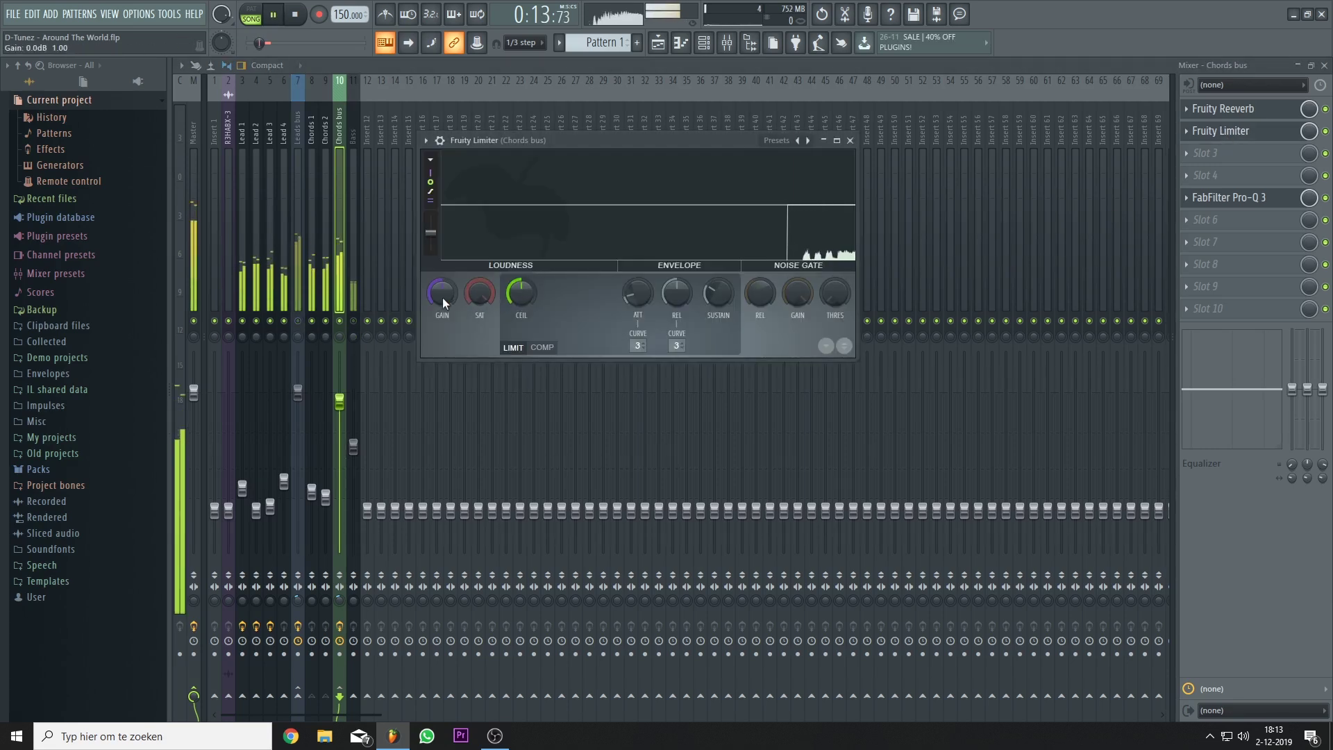
click(544, 347)
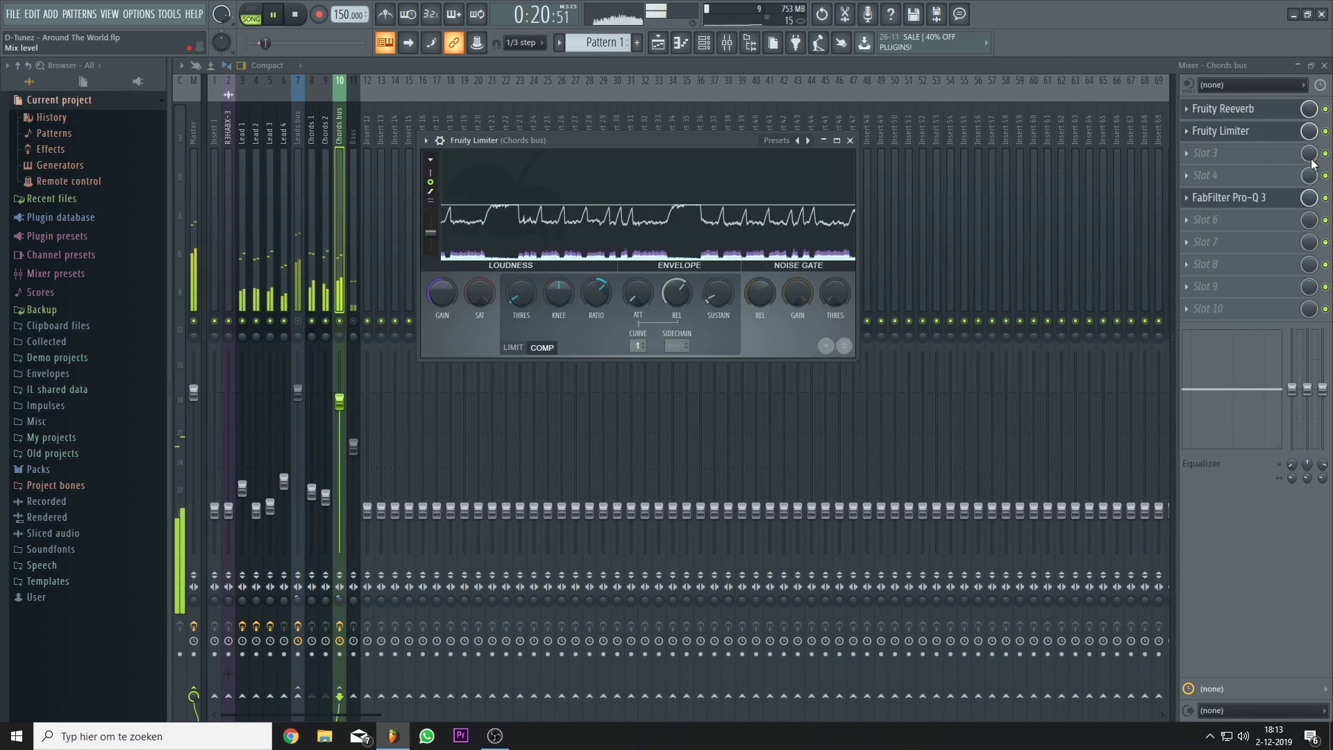
Step: Compare the playing chords with the Chords bus Fruity Limiter and Fruity Reeverb switched off and on, and reopen the Limiter
click(1250, 131)
click(1325, 131)
click(1326, 109)
click(1326, 109)
click(1326, 131)
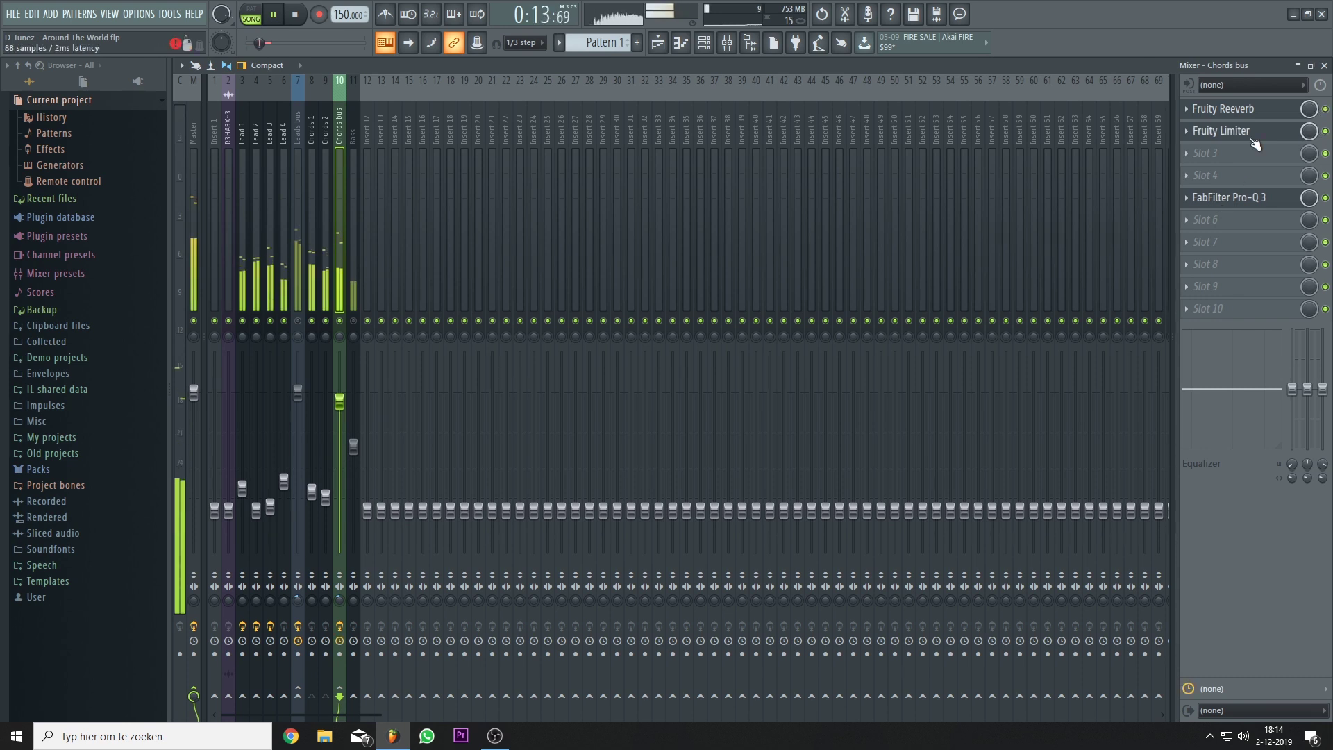
click(1222, 131)
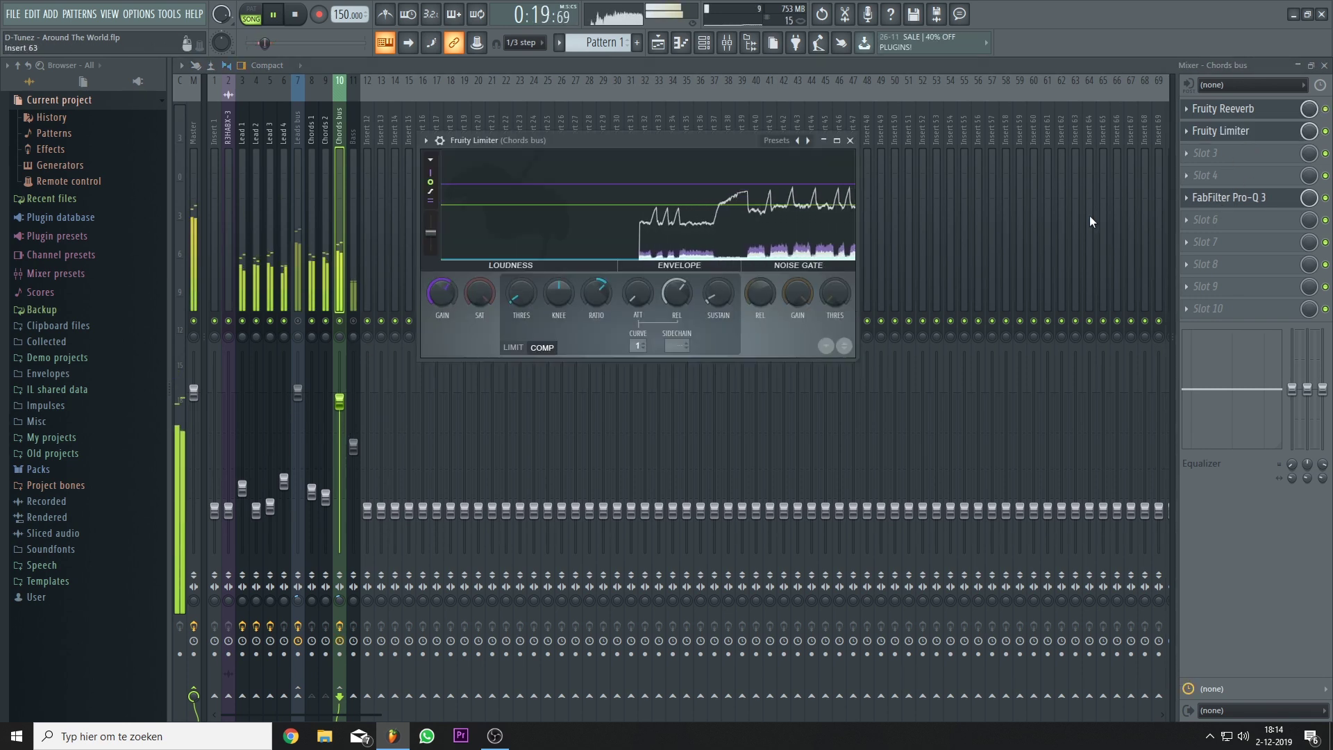
click(1224, 109)
click(1239, 134)
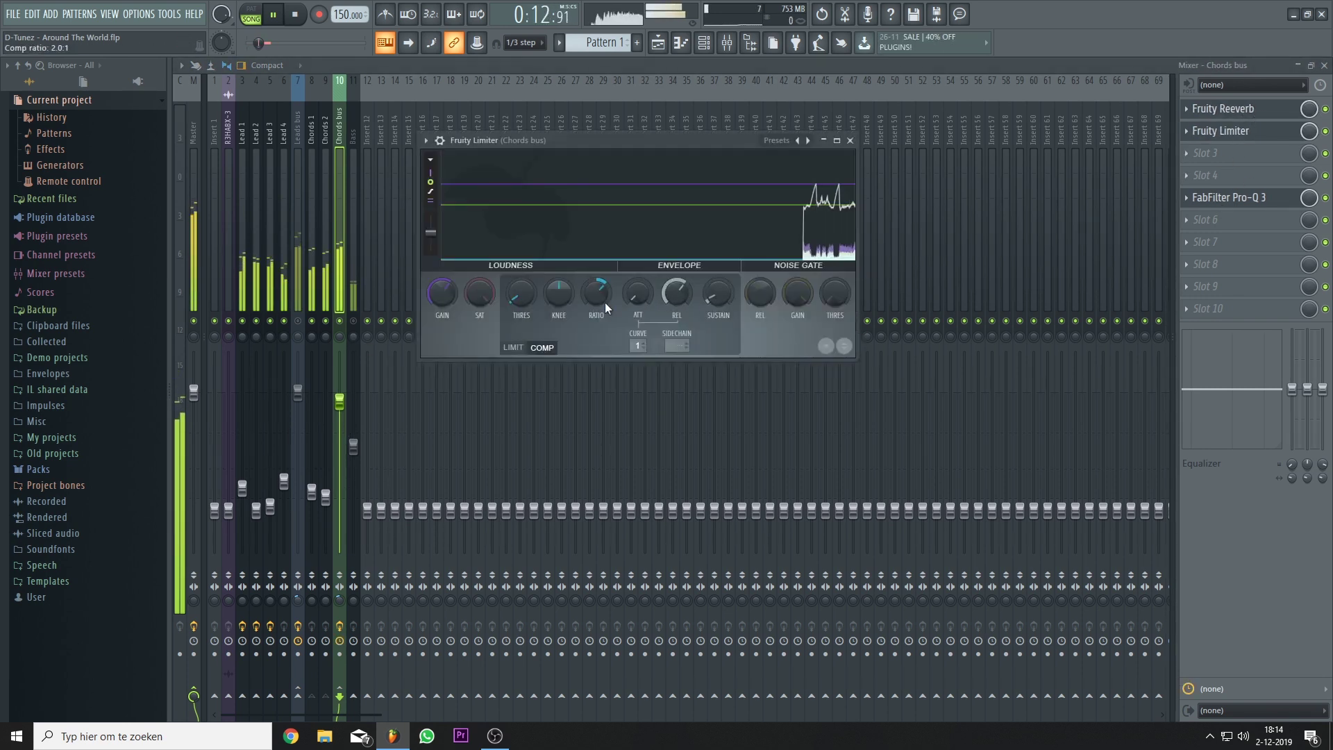
Step: Adjust the compression ratio of the Chords bus Fruity Limiter and play the chords to check it
key(space)
drag(656, 139, 687, 140)
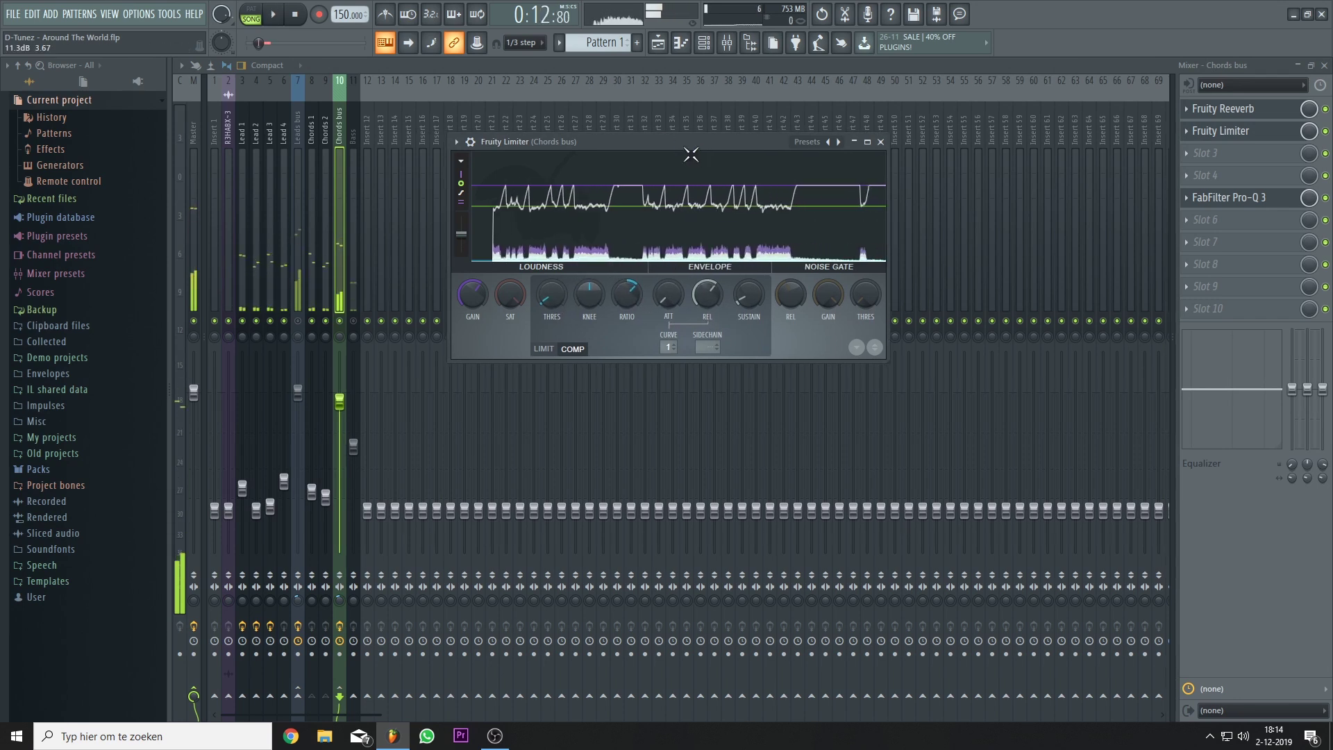
drag(621, 307, 615, 298)
key(space)
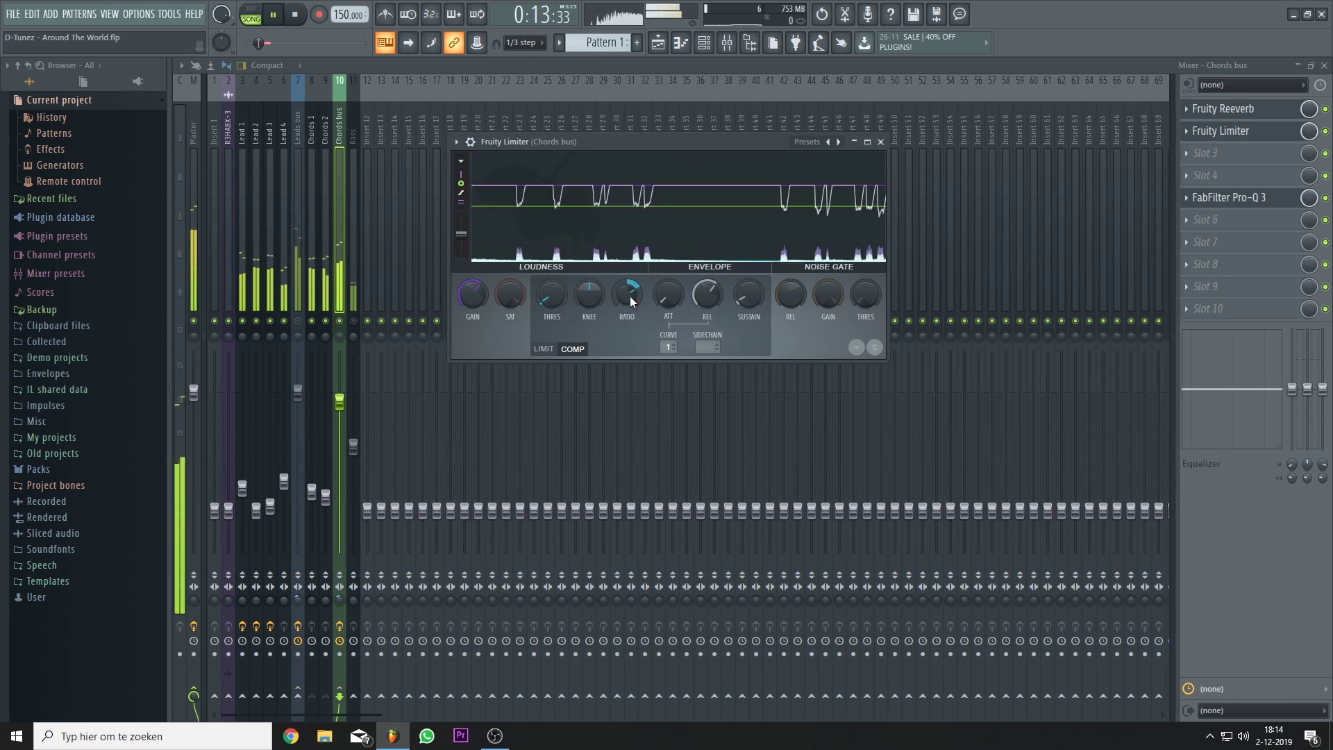
key(space)
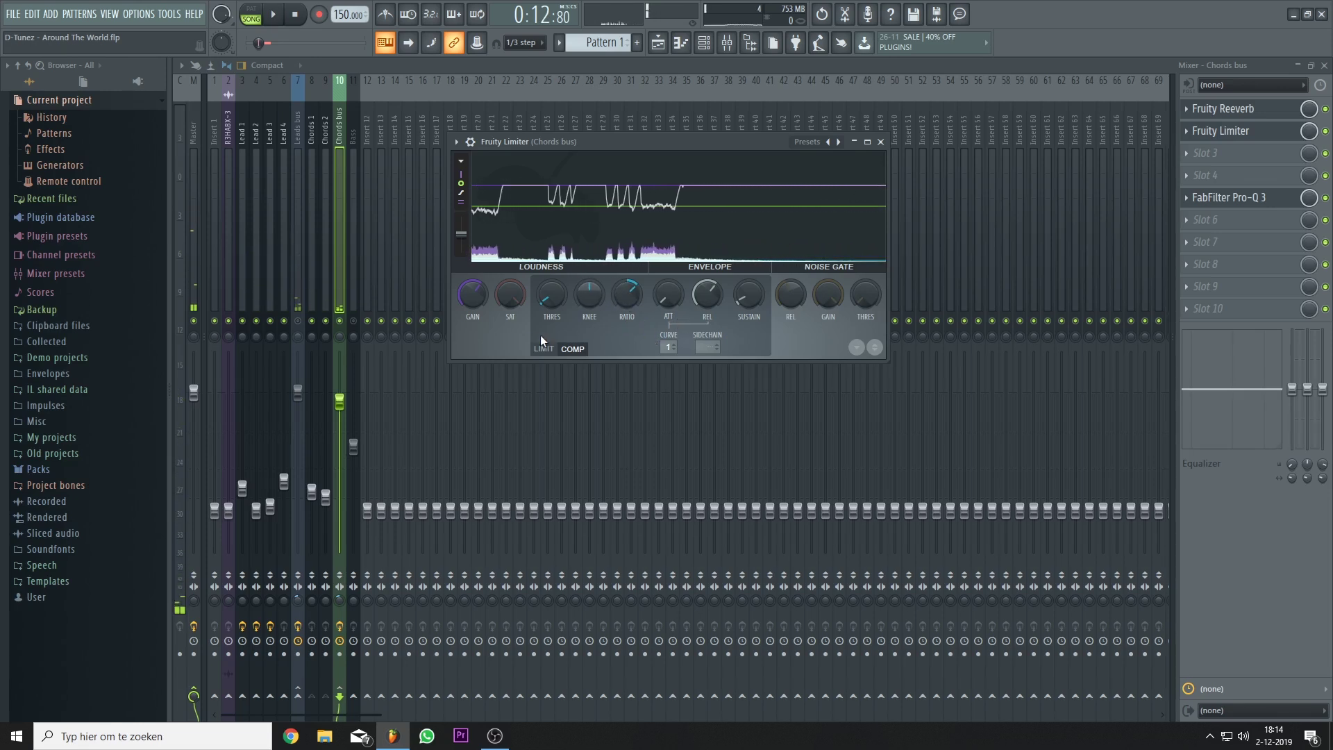
key(space)
key(space)
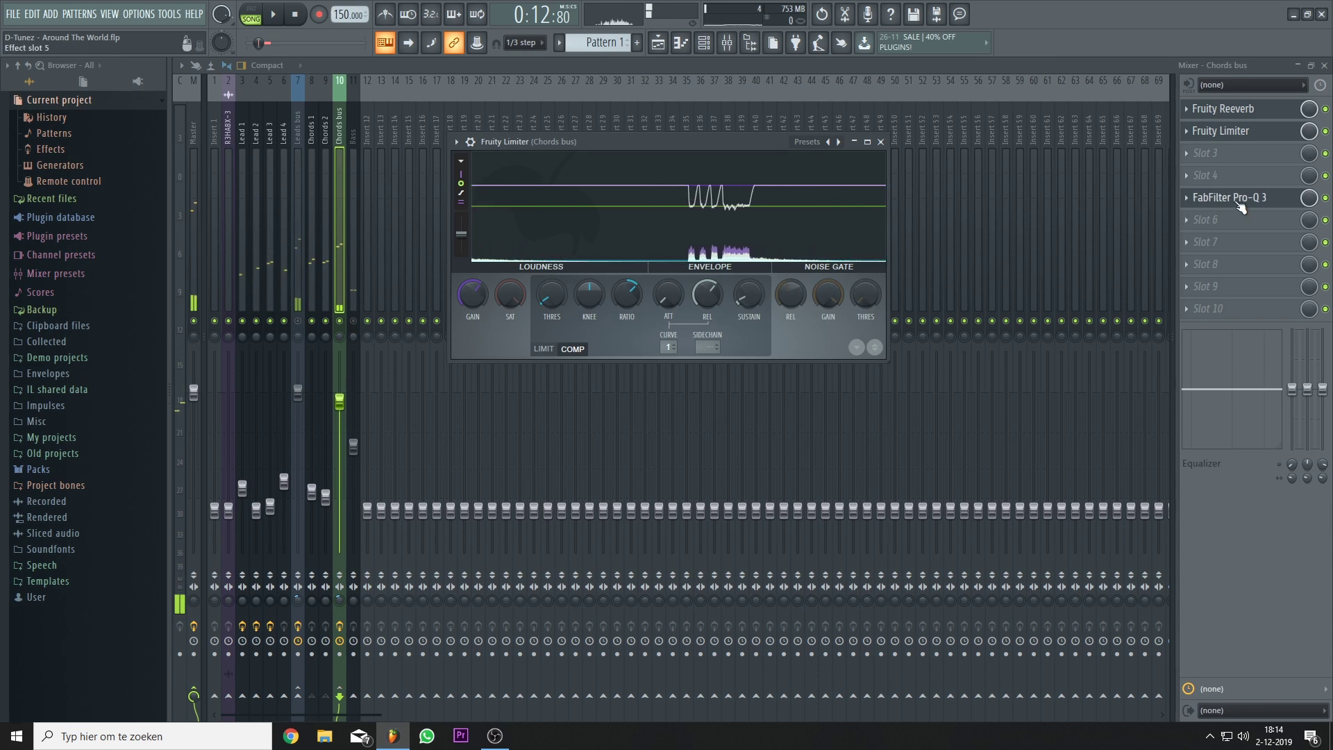
Step: Move FabFilter Pro-Q 3 to the third slot of the Chords bus and unmute the Leads bus and Bass
drag(1205, 198, 1208, 154)
click(346, 332)
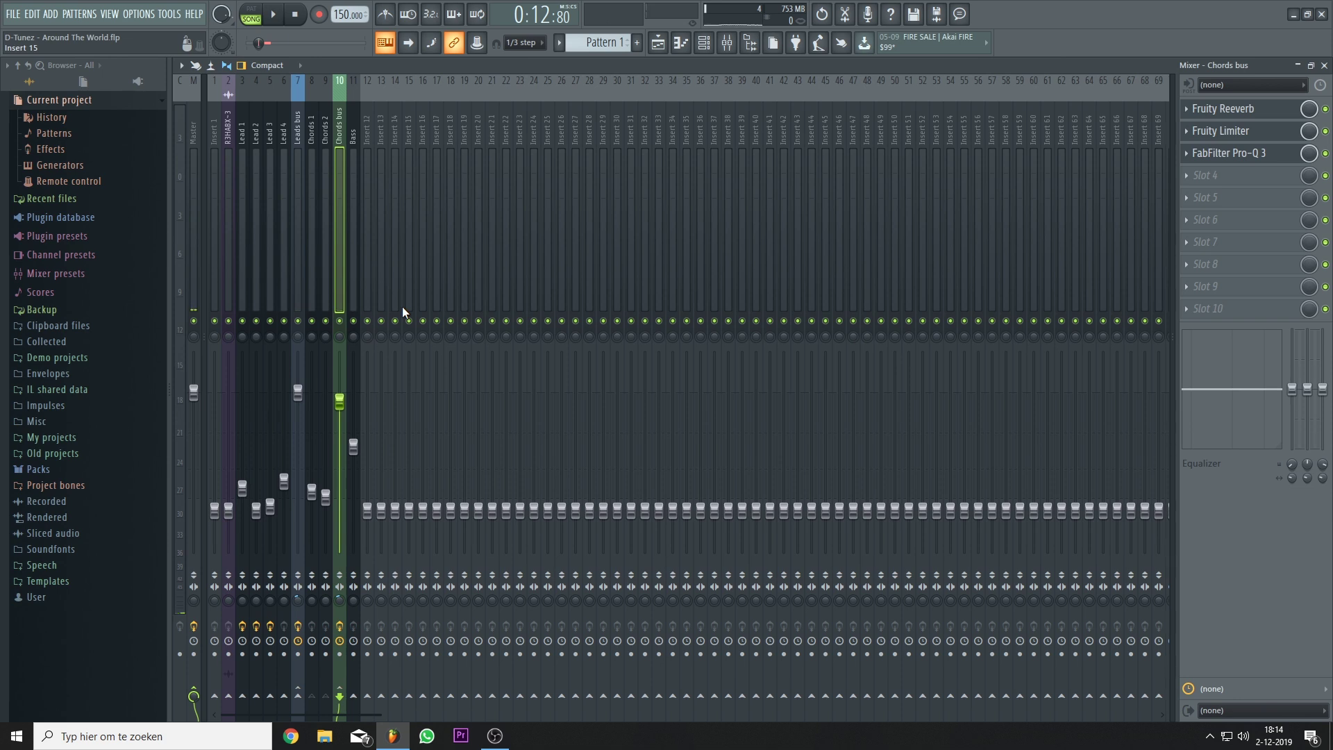
Step: Lower the Bass track volume to 56% (-10.9 dB) while the full mix plays
key(space)
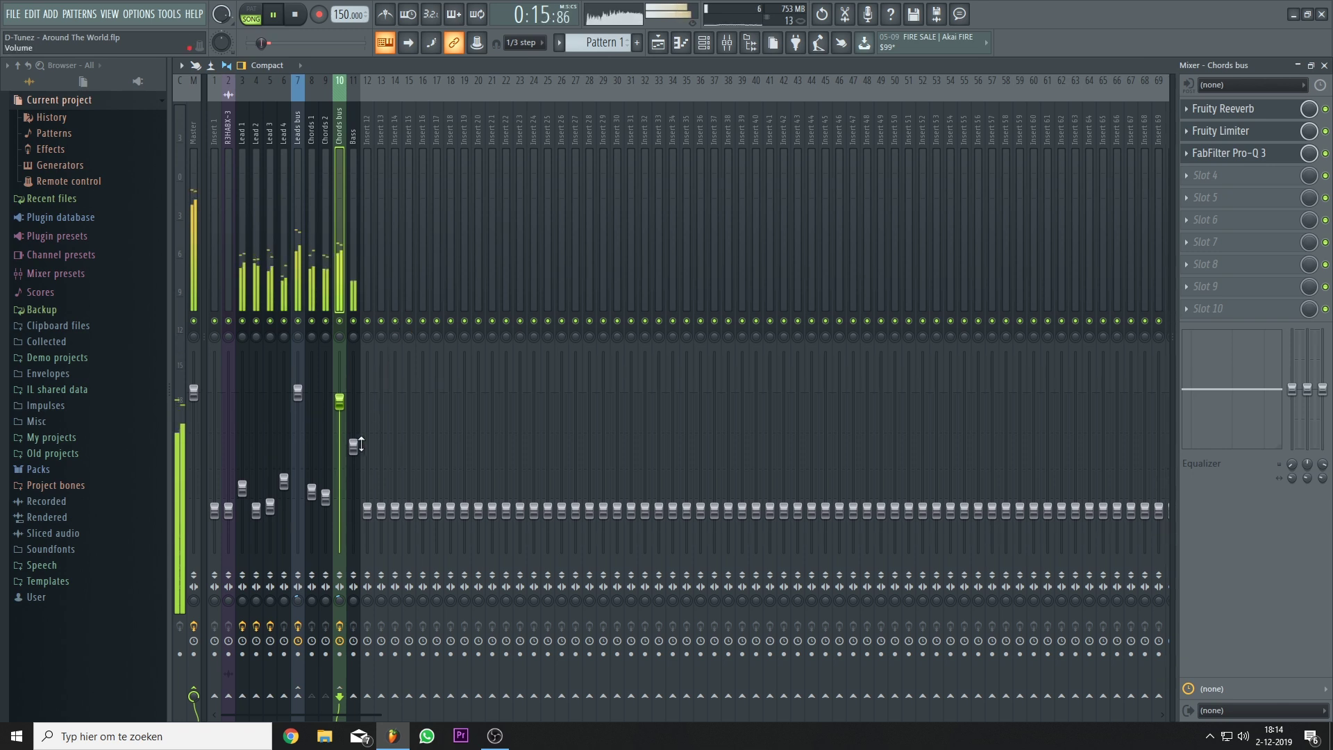
drag(352, 445, 353, 457)
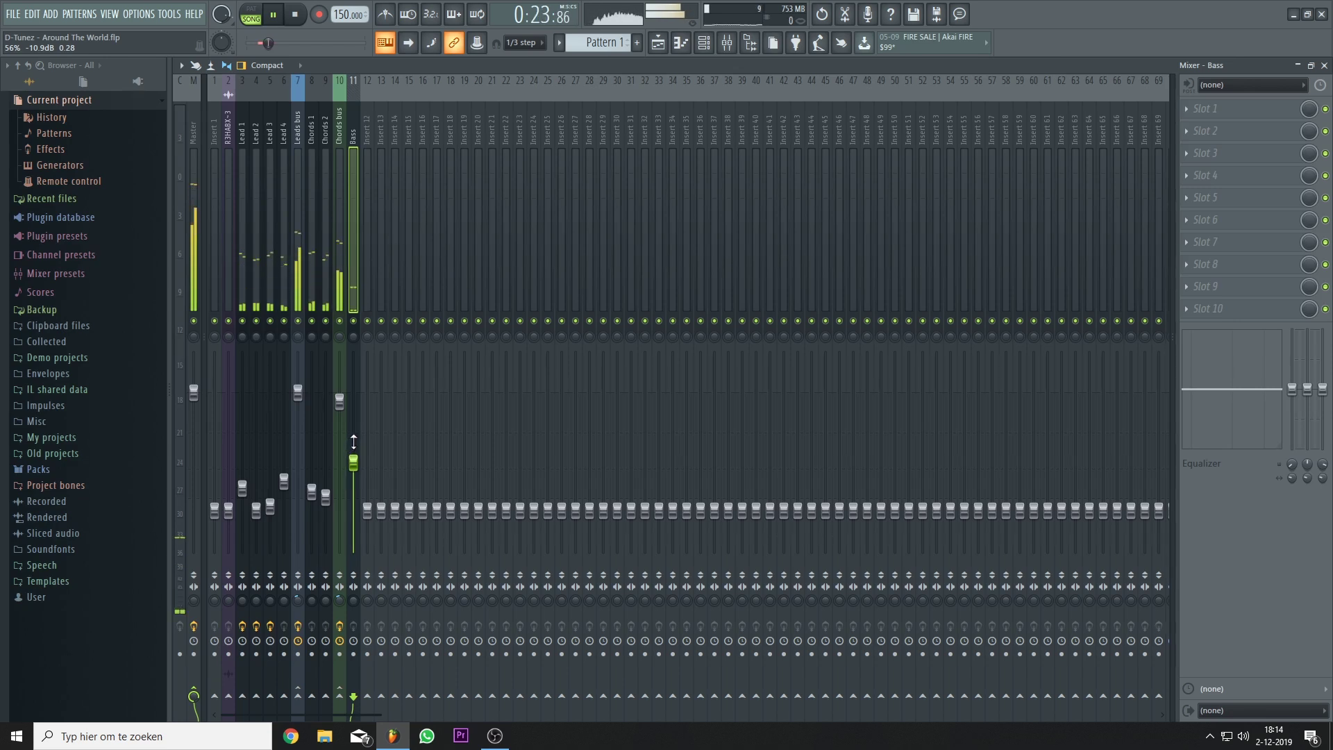
Step: Stop playback and examine the Pattern 1 and vocal clips in the playlist
key(space)
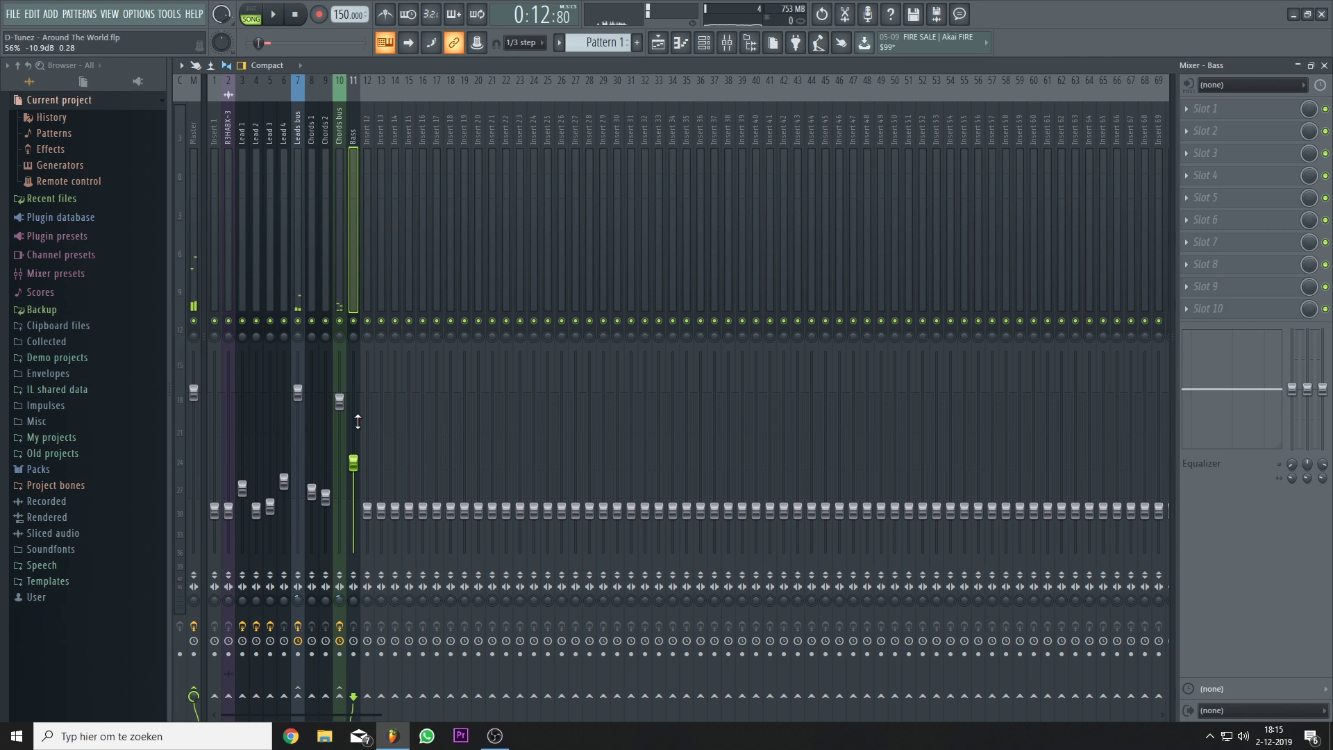
click(657, 43)
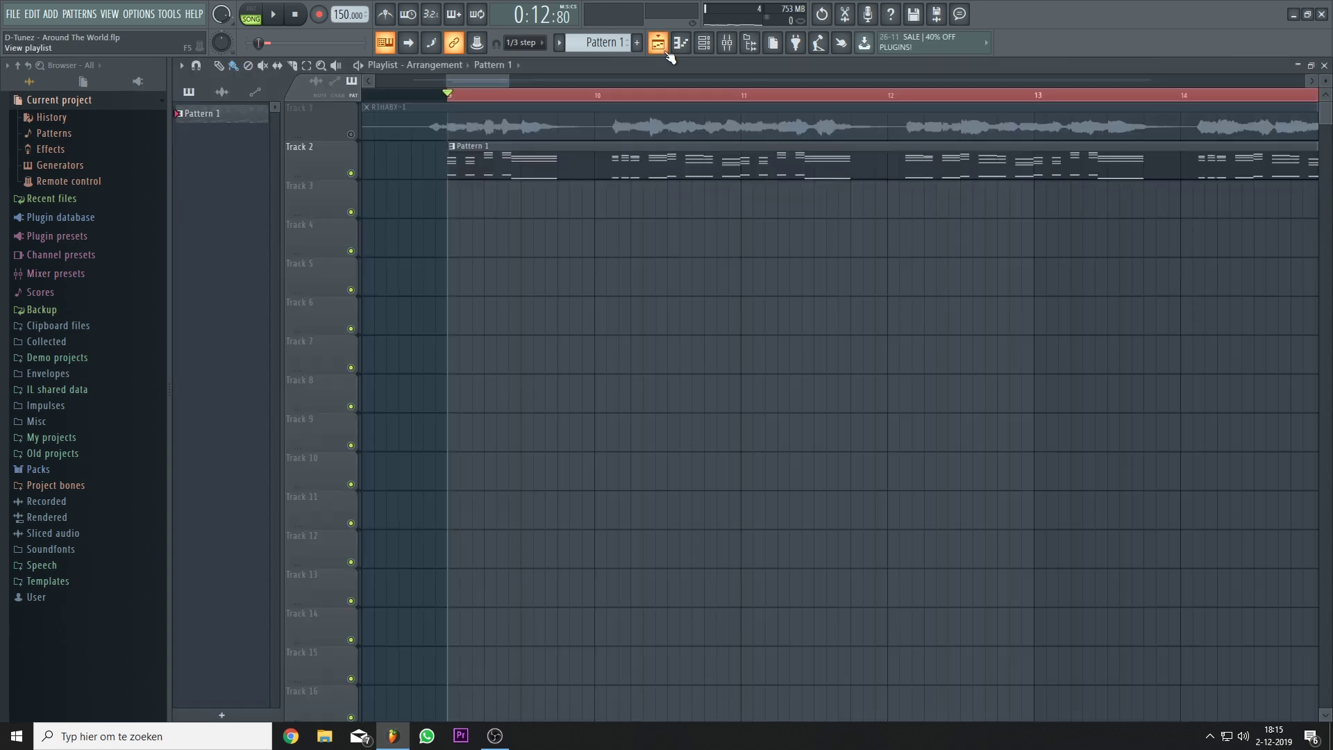
scroll(589, 217, down, 6)
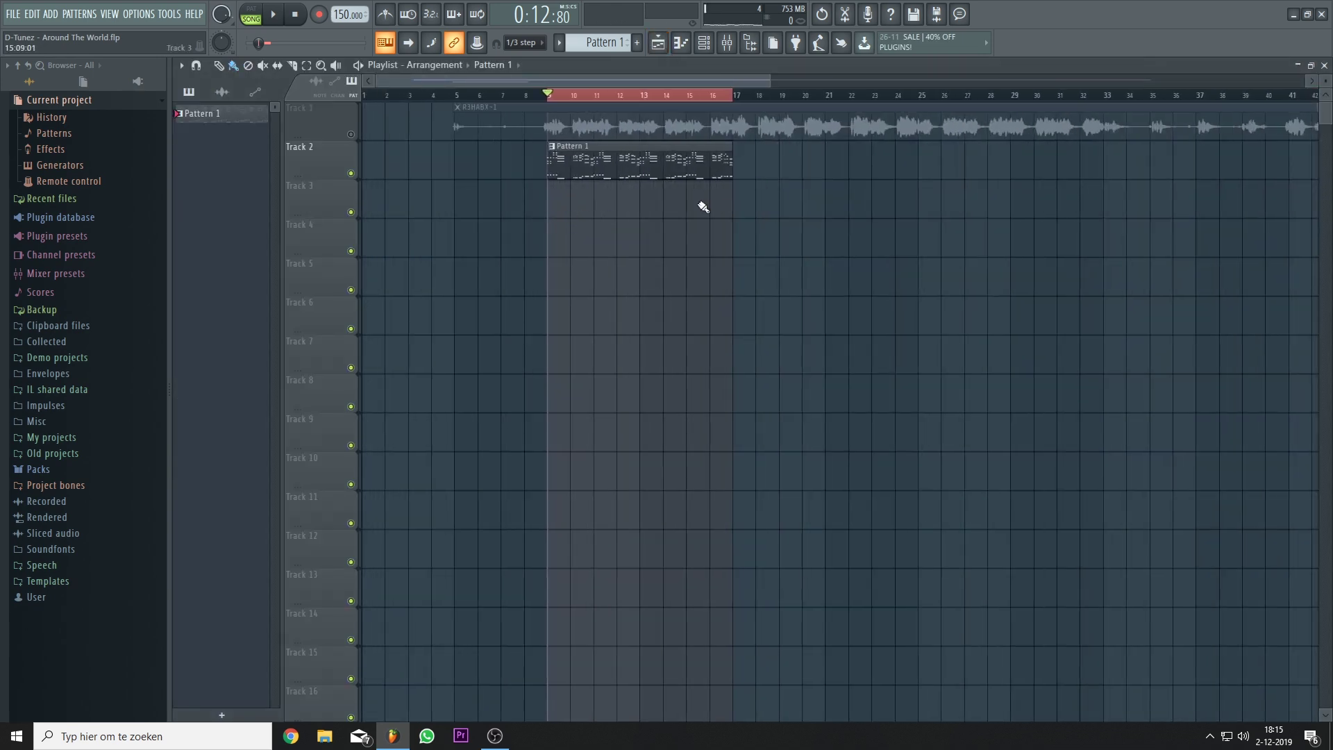
scroll(548, 208, up, 6)
scroll(617, 238, up, 2)
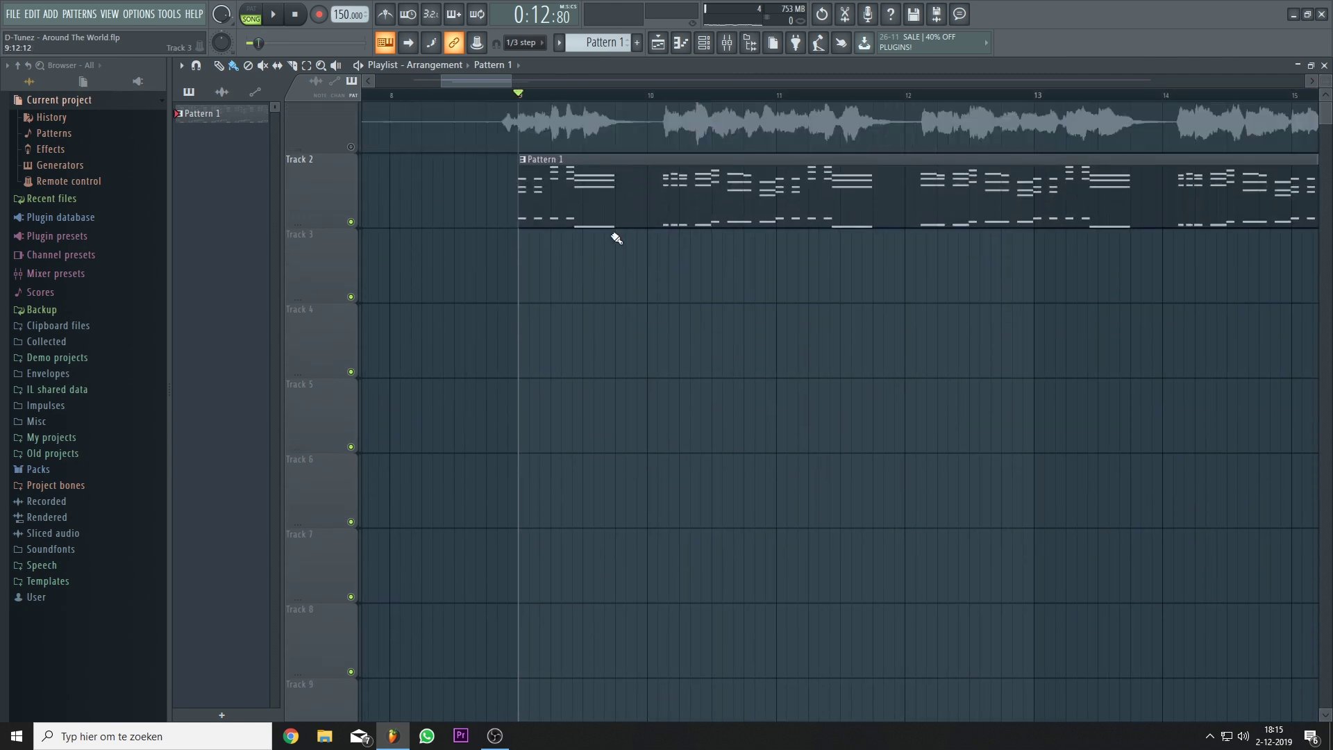
scroll(616, 238, up, 1)
scroll(488, 307, up, 2)
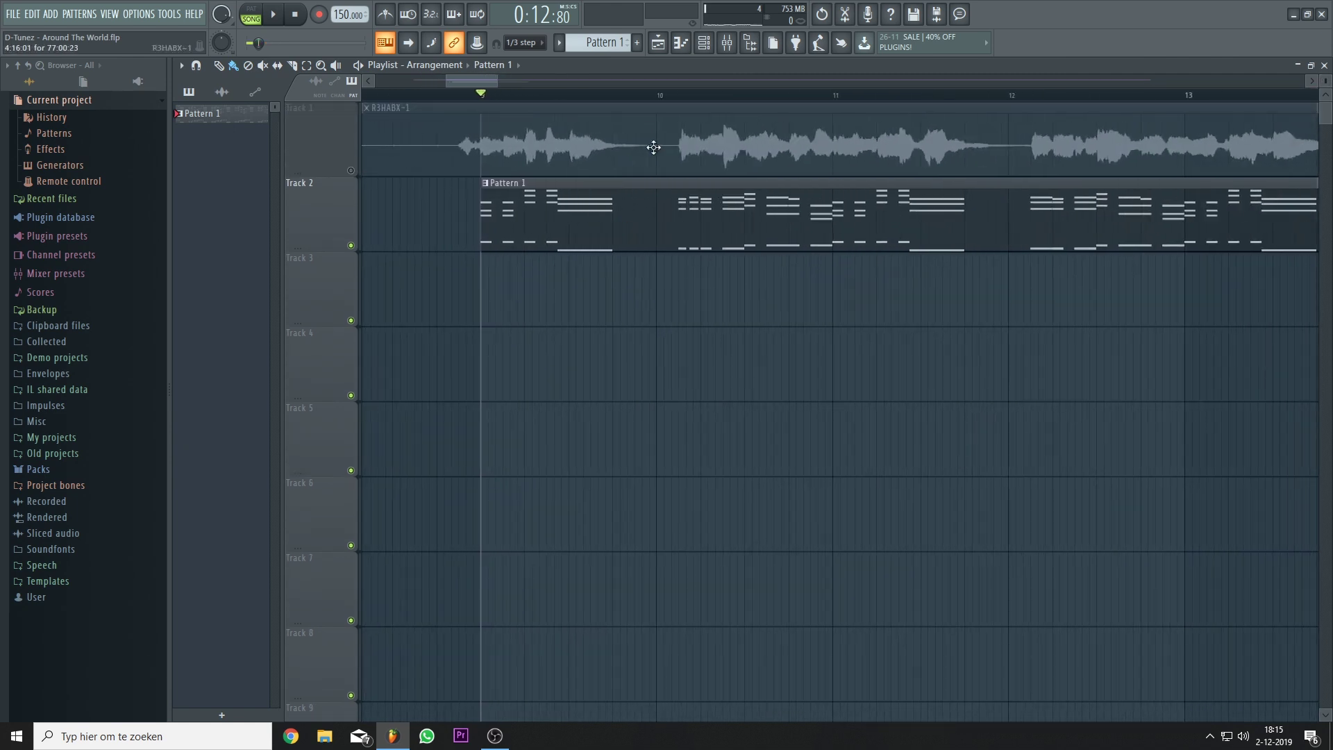
Step: Insert a new Sylenth1 channel above the Bass channel and load the preset bank that starts with -- LEADS --
click(706, 43)
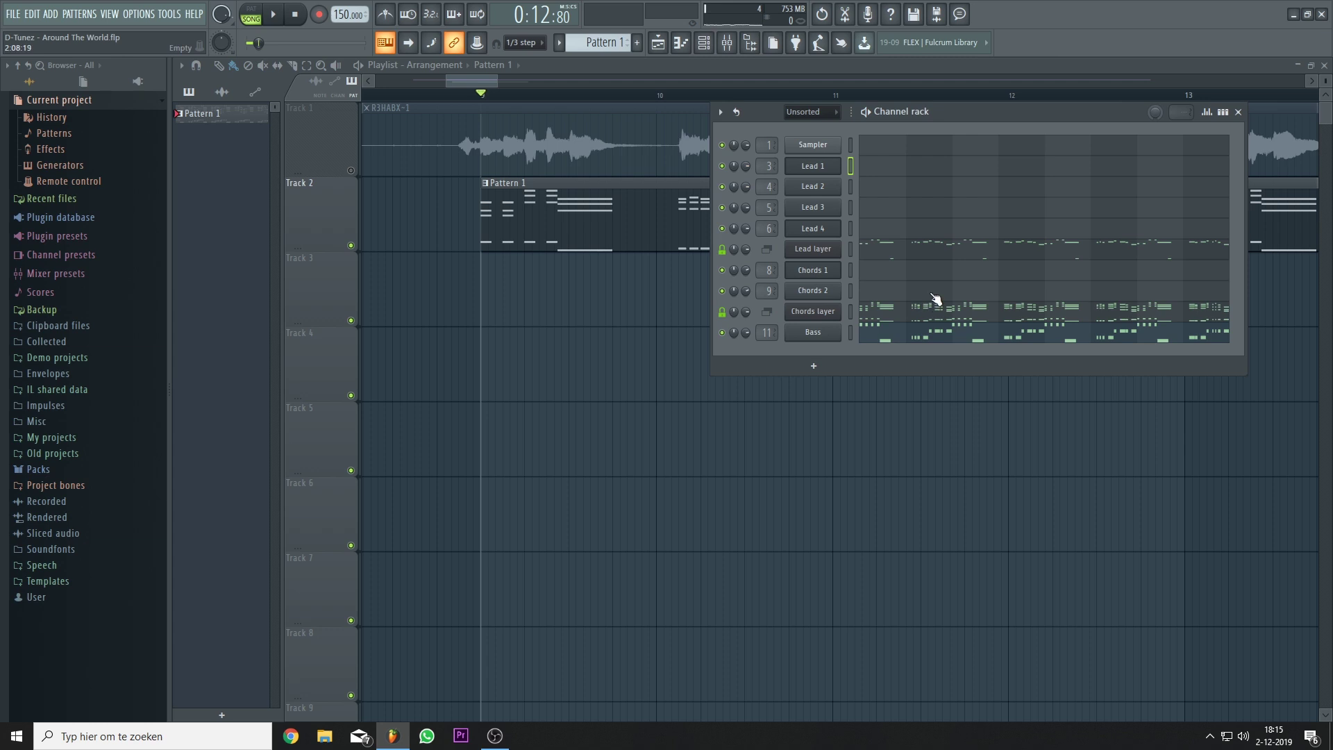
right_click(826, 332)
click(1045, 677)
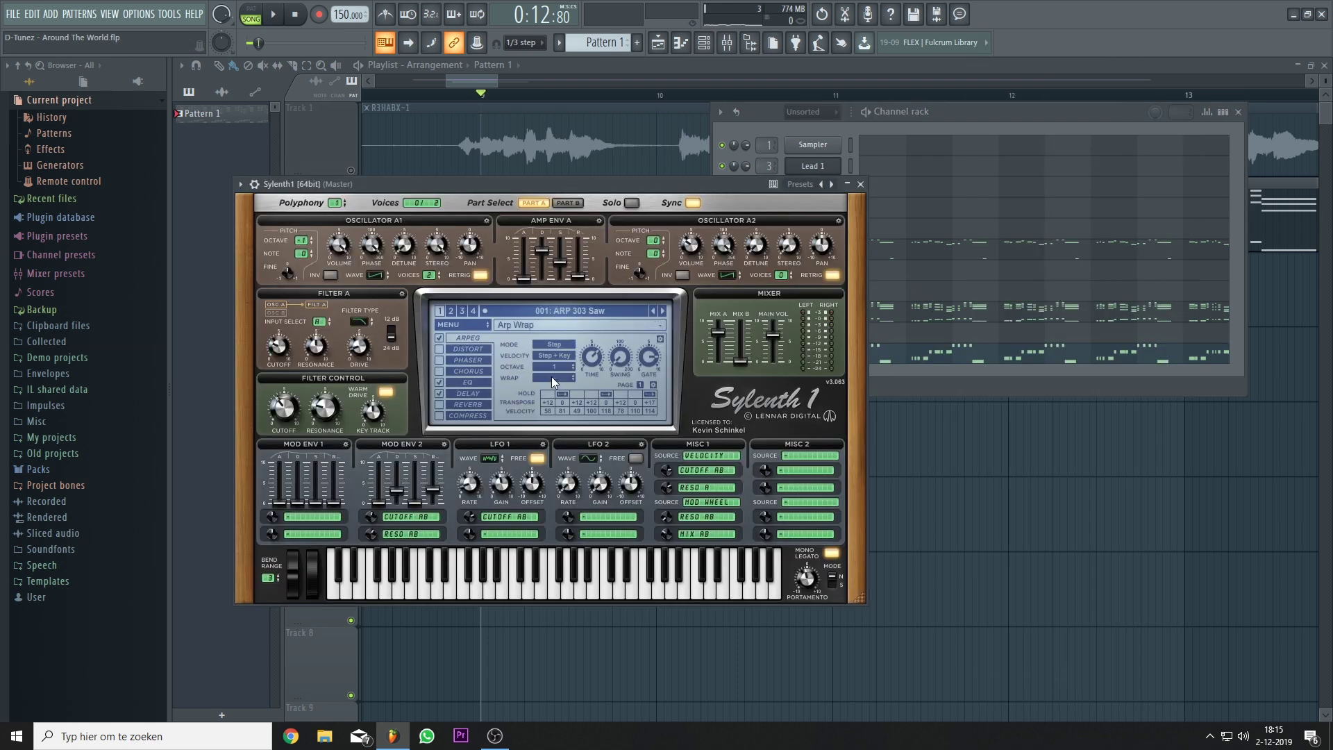
click(478, 327)
mouse_move(591, 351)
mouse_move(649, 352)
click(798, 351)
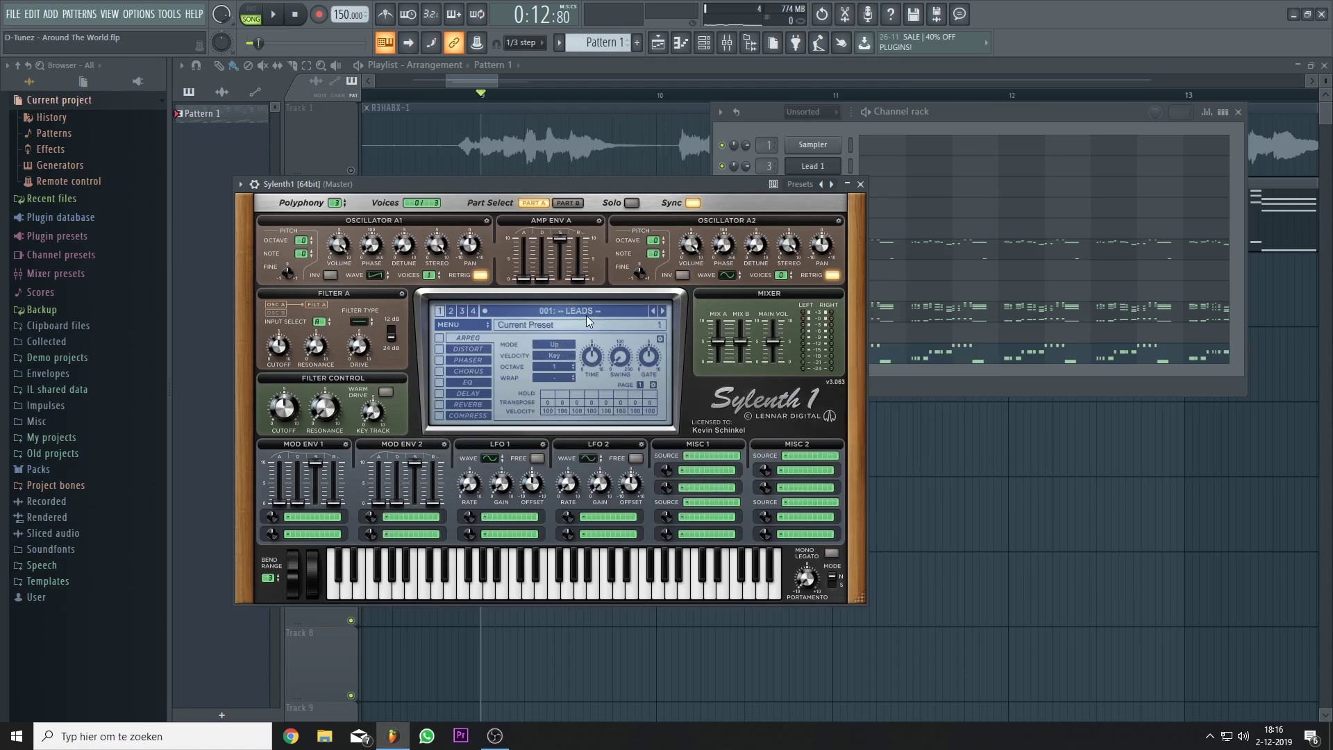
Step: Load preset 067: Plucks 2 in the new Sylenth1 and route its channel to mixer track 12
click(586, 315)
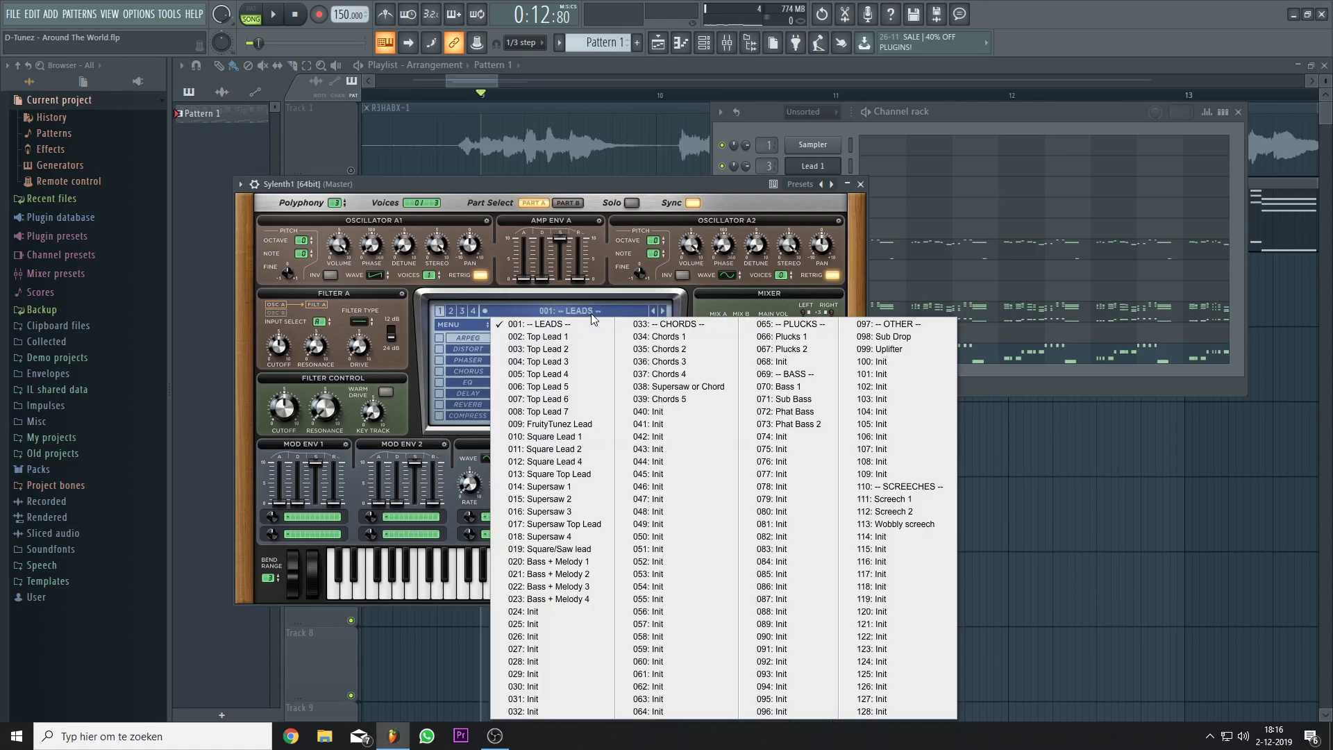
click(809, 349)
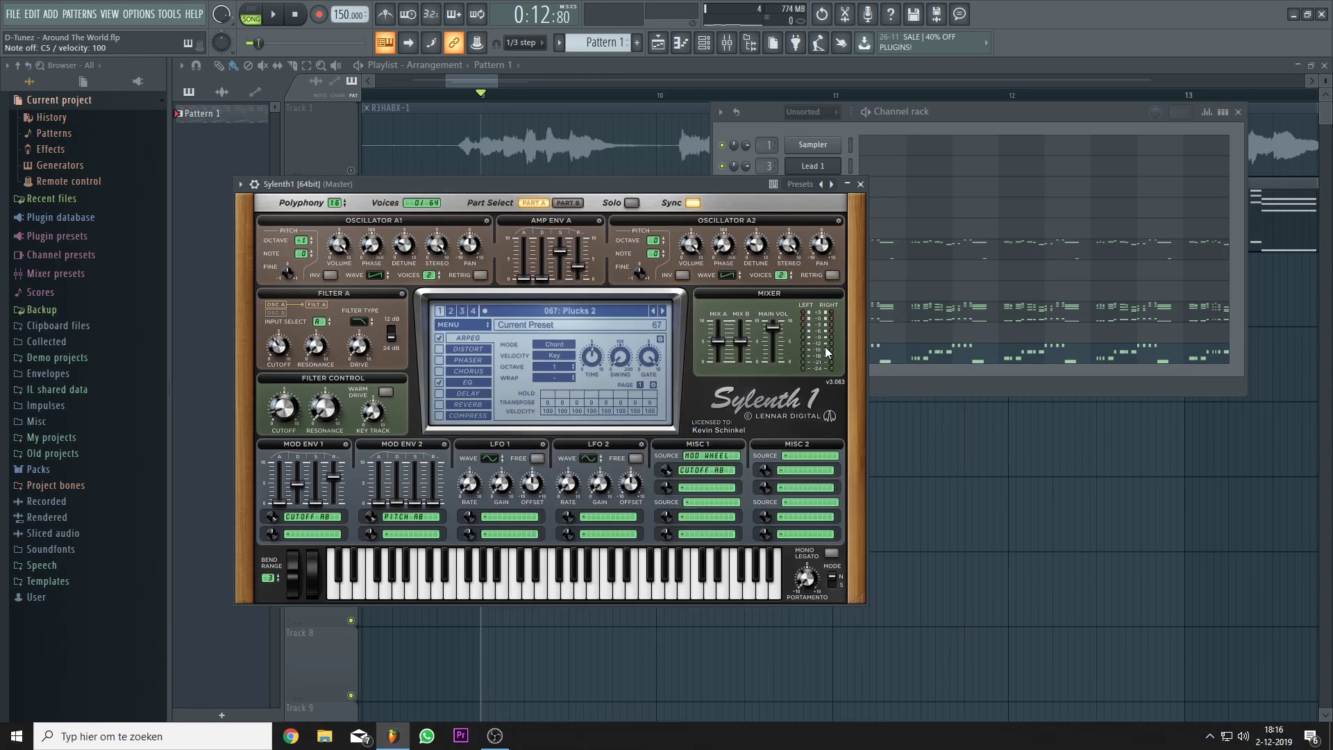
key(F9)
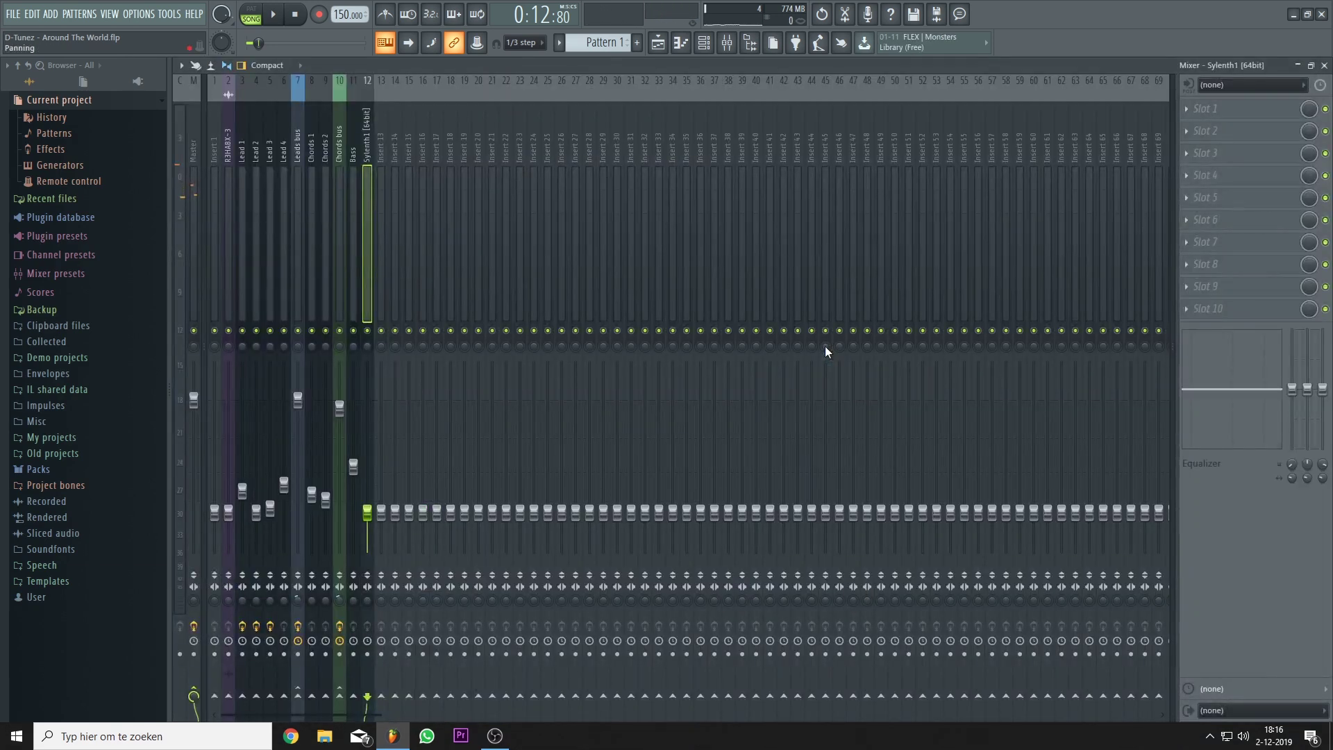
Step: Draw the first chord (A3, C#5, E5, A5) at the start of bar 1 in the new Sylenth1's piano roll
key(F6)
click(883, 336)
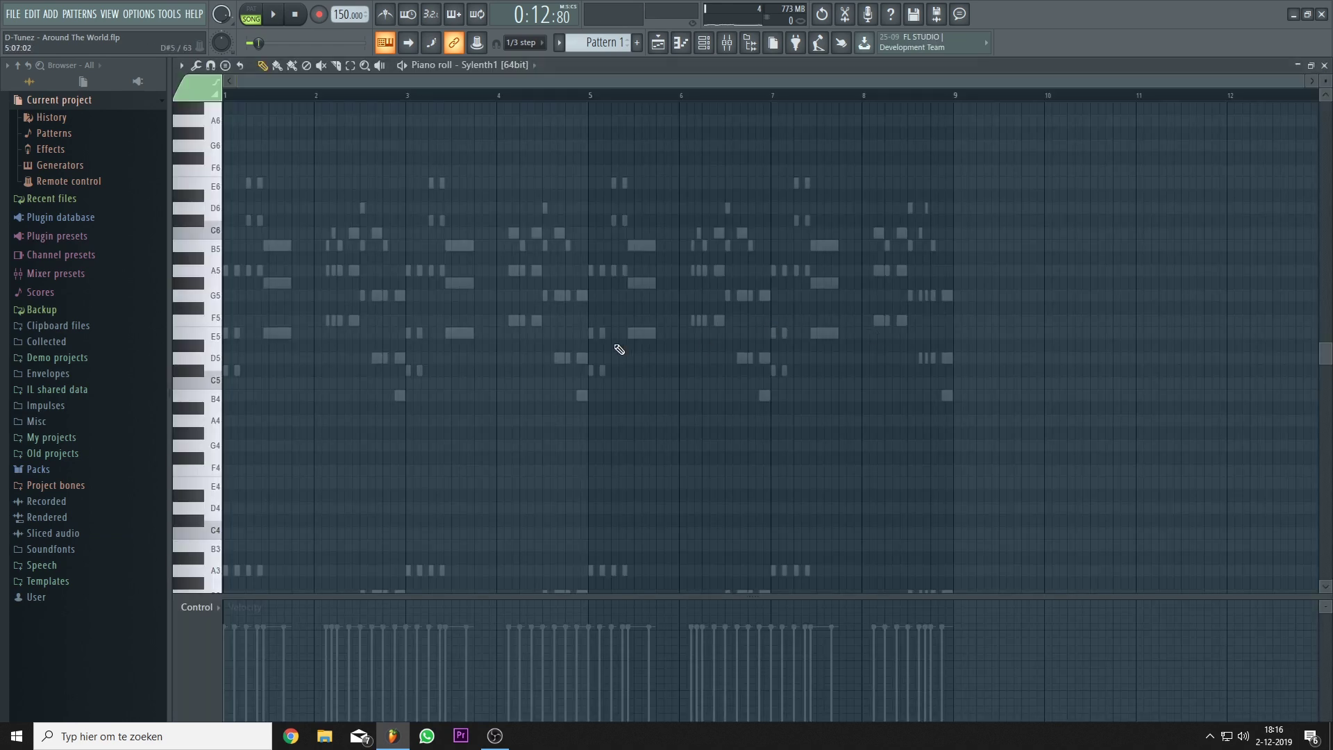
scroll(619, 349, down, 5)
scroll(225, 366, up, 6)
click(239, 383)
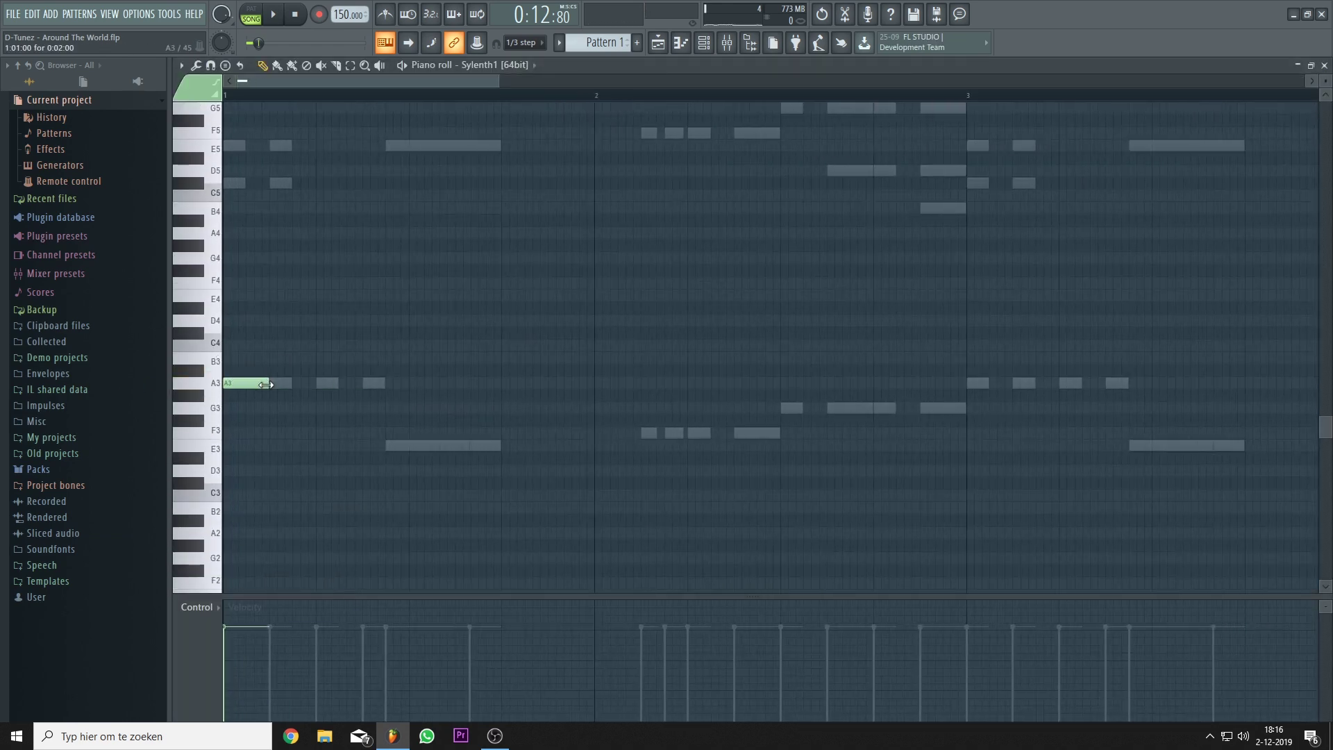
scroll(277, 312, up, 3)
click(233, 295)
click(229, 258)
click(225, 195)
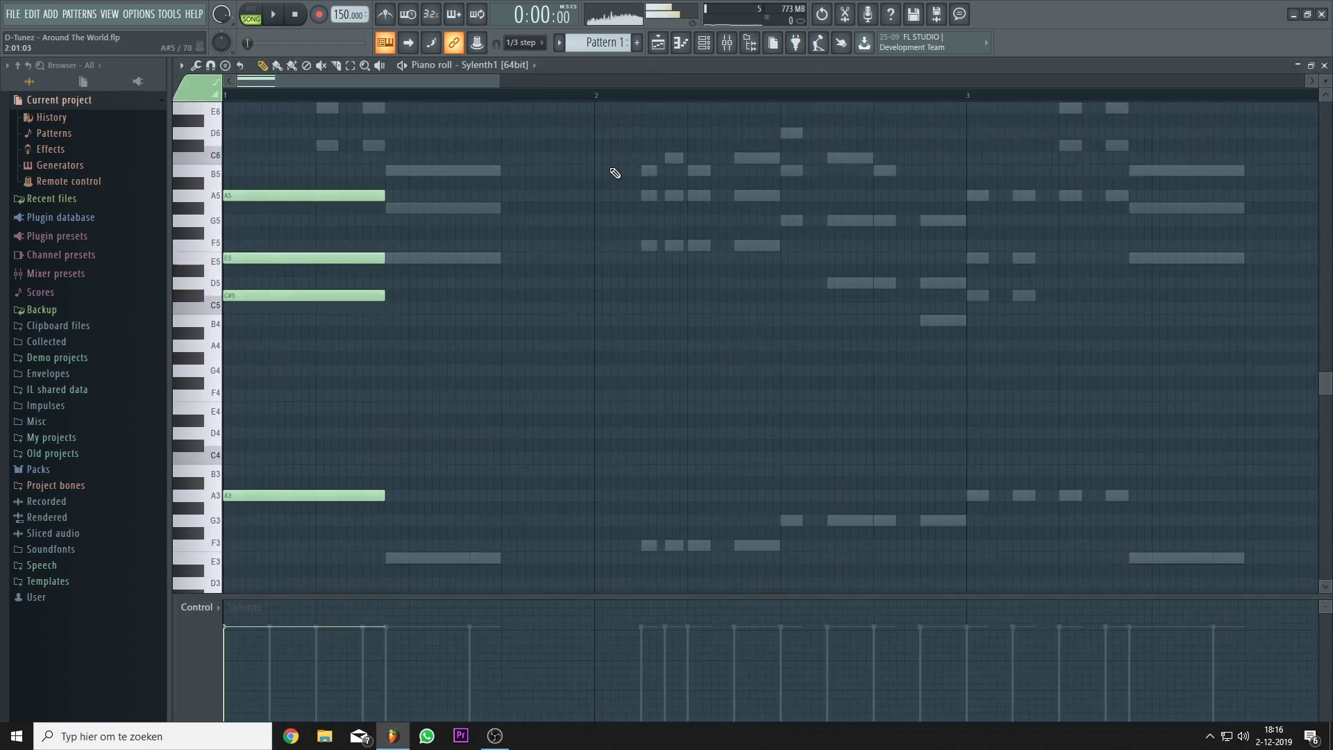
Step: Play the chord in pattern mode and transpose it up one octave
key(space)
key(l)
key(space)
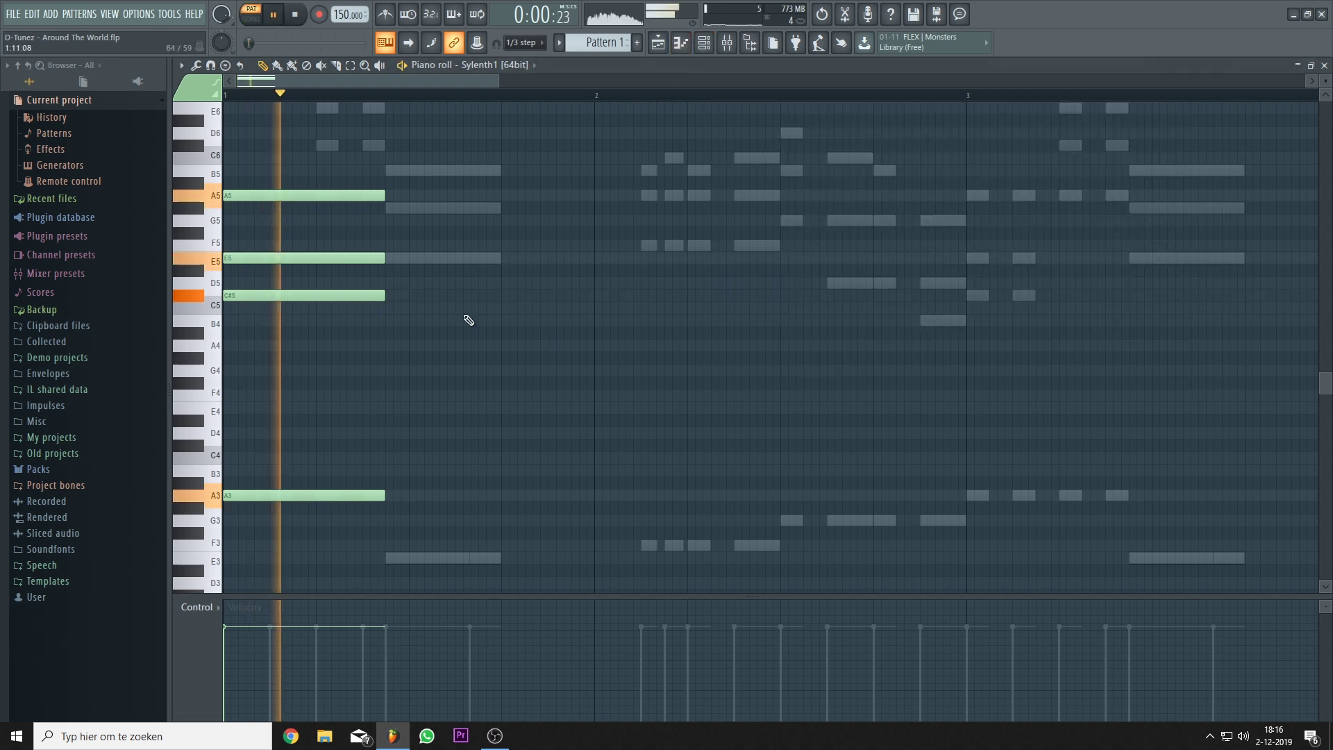
key(space)
key(ctrl+Up)
scroll(471, 324, up, 3)
Step: Draw a second chord over E directly after the first one, shift it up an octave and play it
key(space)
key(space)
drag(329, 128, 362, 279)
drag(381, 371, 387, 371)
click(398, 320)
drag(383, 271, 397, 320)
drag(423, 260, 506, 481)
key(ctrl+Up)
scroll(505, 478, up, 1)
key(space)
drag(440, 377, 453, 167)
key(space)
Step: Arrange the E chord as a short and a long set of notes reaching the end of bar 1
drag(548, 258, 426, 271)
click(546, 301)
scroll(515, 417, down, 6)
click(434, 281)
drag(475, 271, 401, 278)
drag(397, 271, 592, 381)
scroll(441, 416, up, 1)
key(space)
scroll(541, 348, up, 5)
ctrl+drag(485, 282, 431, 158)
drag(498, 260, 591, 272)
ctrl+click(601, 215)
scroll(607, 355, down, 2)
scroll(544, 327, down, 2)
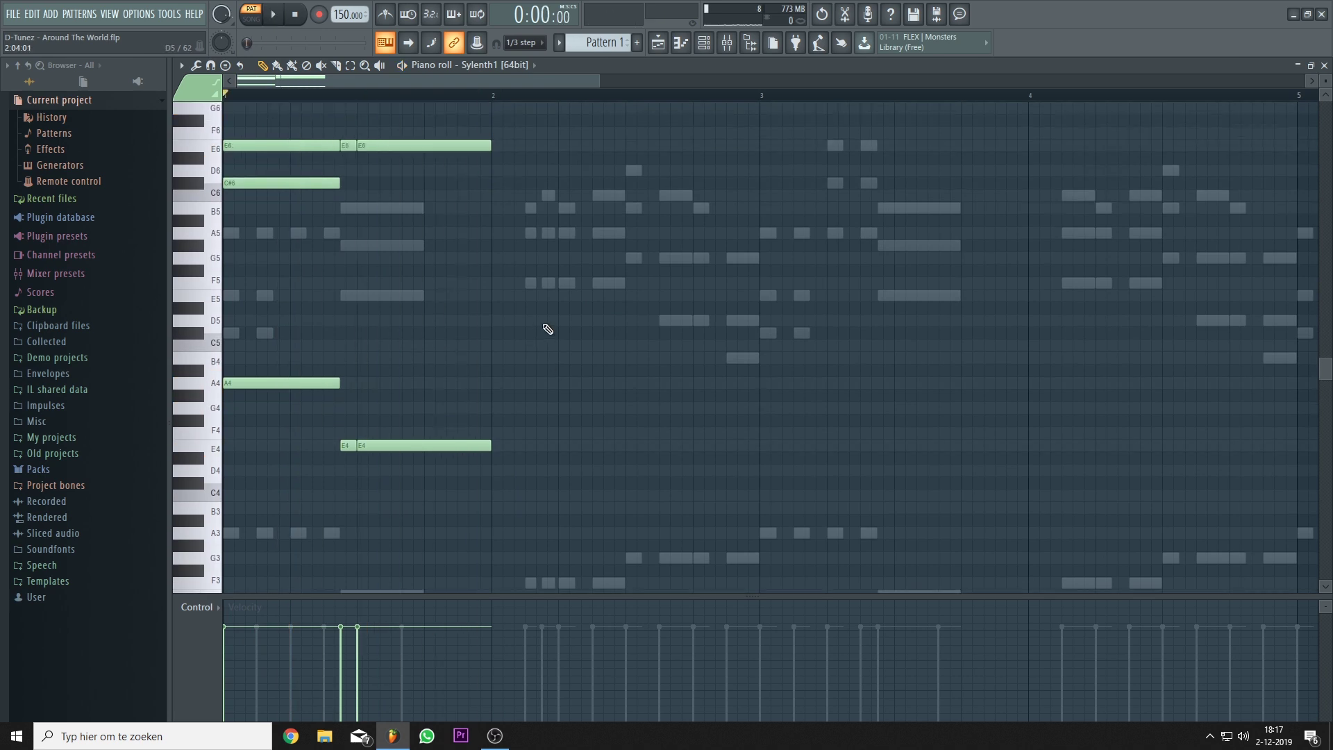
Step: Copy the chord to the start of bar 2, rework it into F4, F6, A6 and C7, and play it
key(space)
scroll(472, 541, up, 3)
ctrl+drag(472, 587, 417, 167)
shift+drag(439, 185, 566, 185)
shift+drag(556, 185, 565, 185)
right_click(564, 186)
scroll(556, 580, down, 2)
ctrl+drag(521, 111, 610, 593)
scroll(500, 509, up, 2)
drag(515, 504, 527, 492)
ctrl+click(532, 523)
scroll(570, 472, up, 2)
drag(723, 364, 724, 330)
click(737, 366)
right_click(748, 366)
right_click(737, 329)
scroll(709, 308, down, 5)
key(space)
key(space)
Step: Build the last chord from G4, D6, G6 and B6 in the second half of bar 2 and play the progression
scroll(708, 306, down, 4)
scroll(709, 307, up, 3)
ctrl+drag(627, 125, 683, 418)
scroll(743, 488, up, 4)
ctrl+click(744, 488)
key(space)
ctrl+drag(804, 182, 727, 195)
key(ctrl+Down)
scroll(764, 312, down, 4)
key(space)
scroll(808, 431, down, 5)
Step: Repeat the two-bar chord progression until it fills bars 1 to 8, and play it through
key(ctrl+a)
key(space)
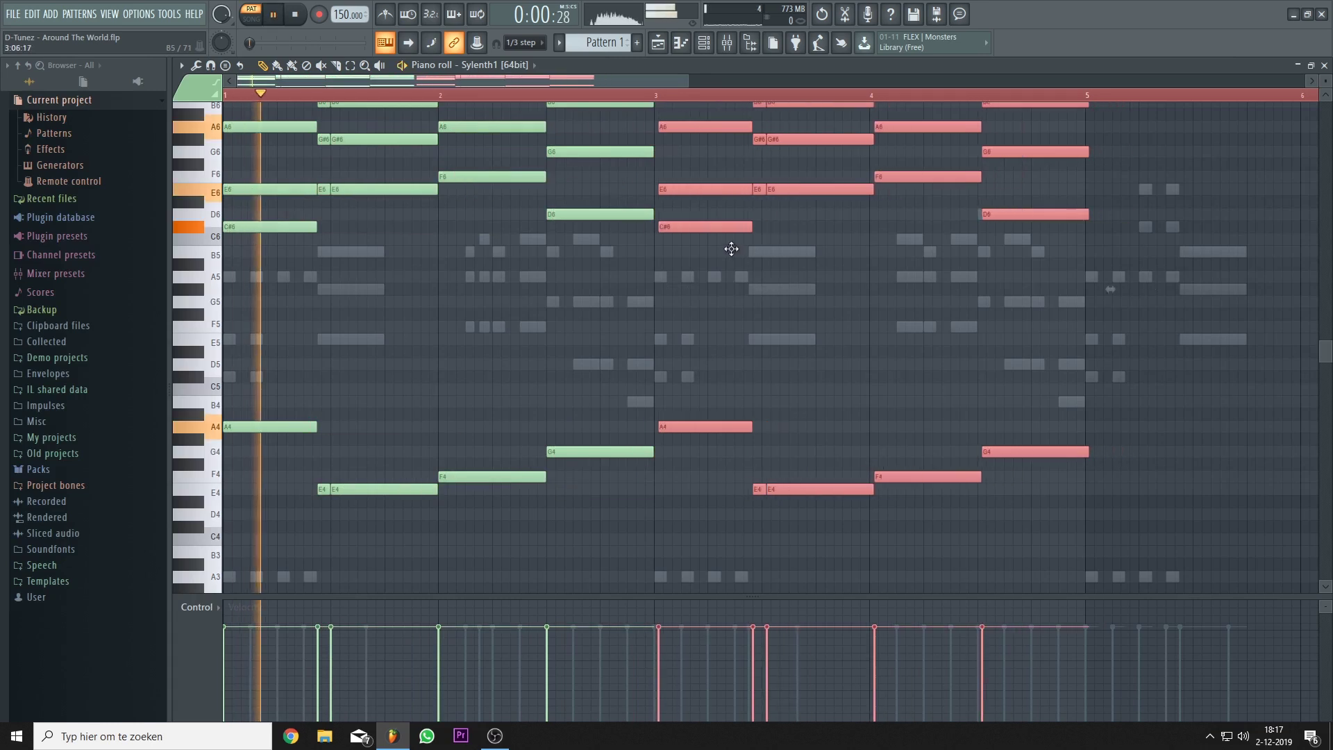
key(ctrl+b)
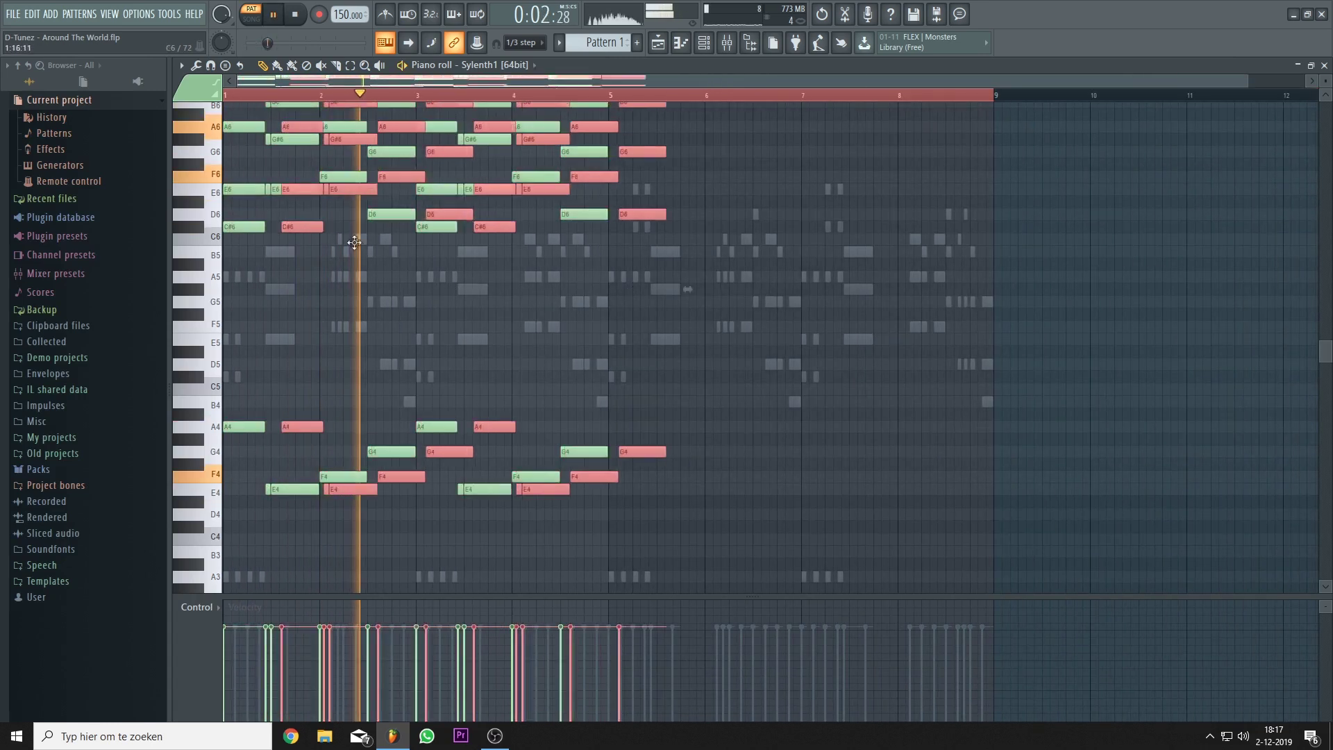
scroll(625, 269, up, 6)
scroll(611, 347, up, 3)
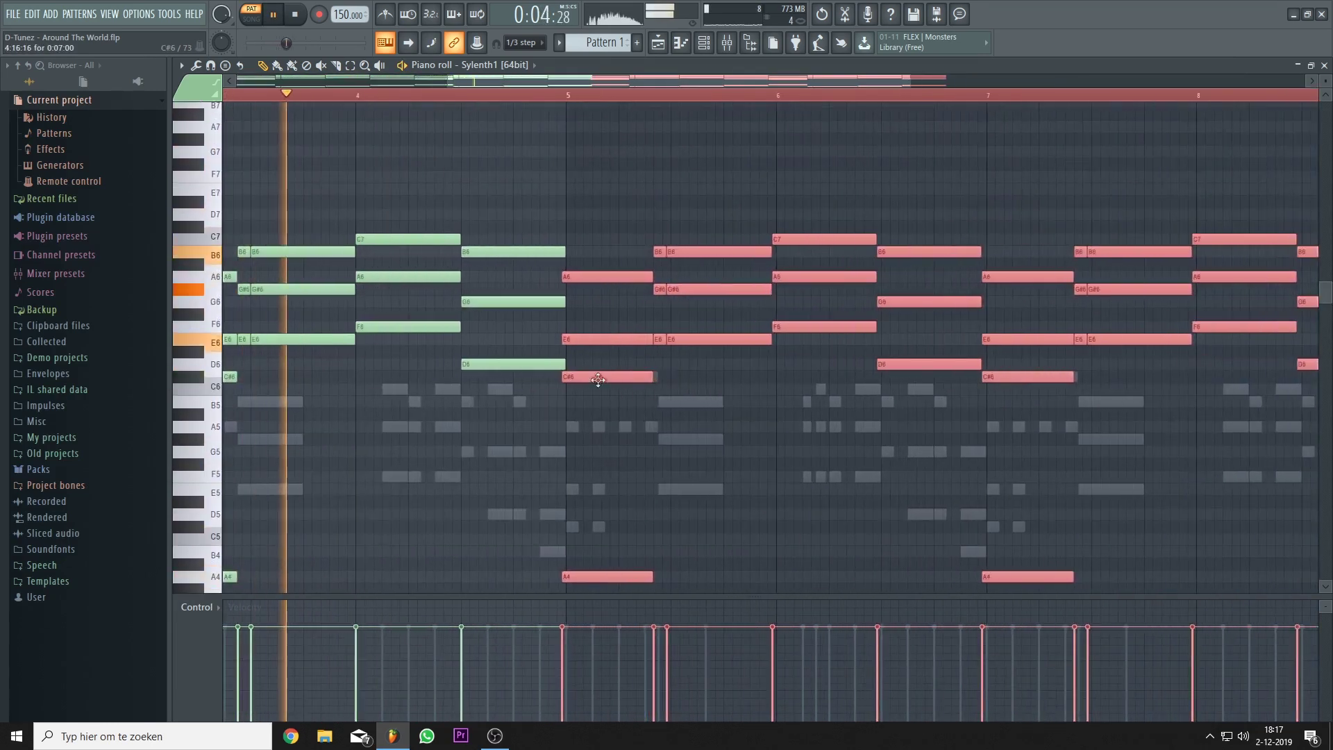
key(ctrl+d)
scroll(600, 415, down, 2)
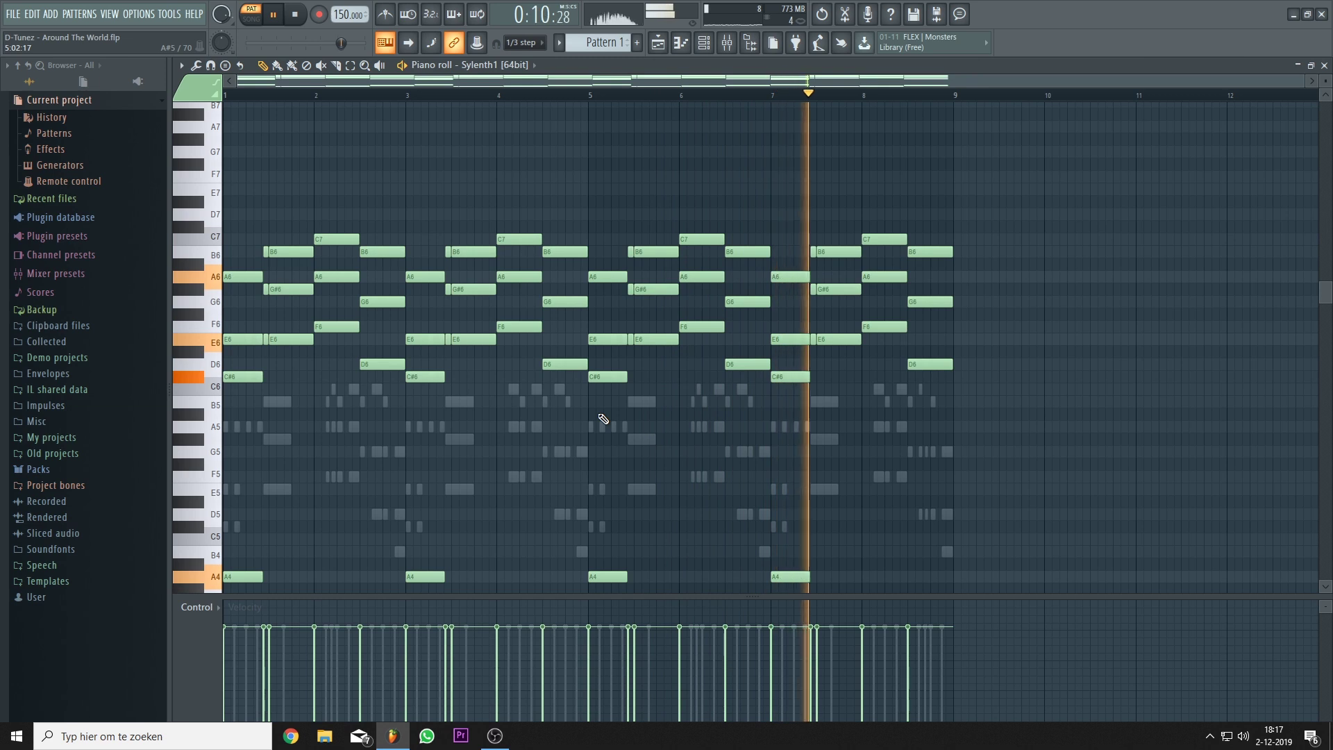
key(space)
Step: Add FabFilter Pro-Q 3 to the Sylenth1 mixer track with a 30 dB/oct low cut at 183.67 Hz
click(716, 44)
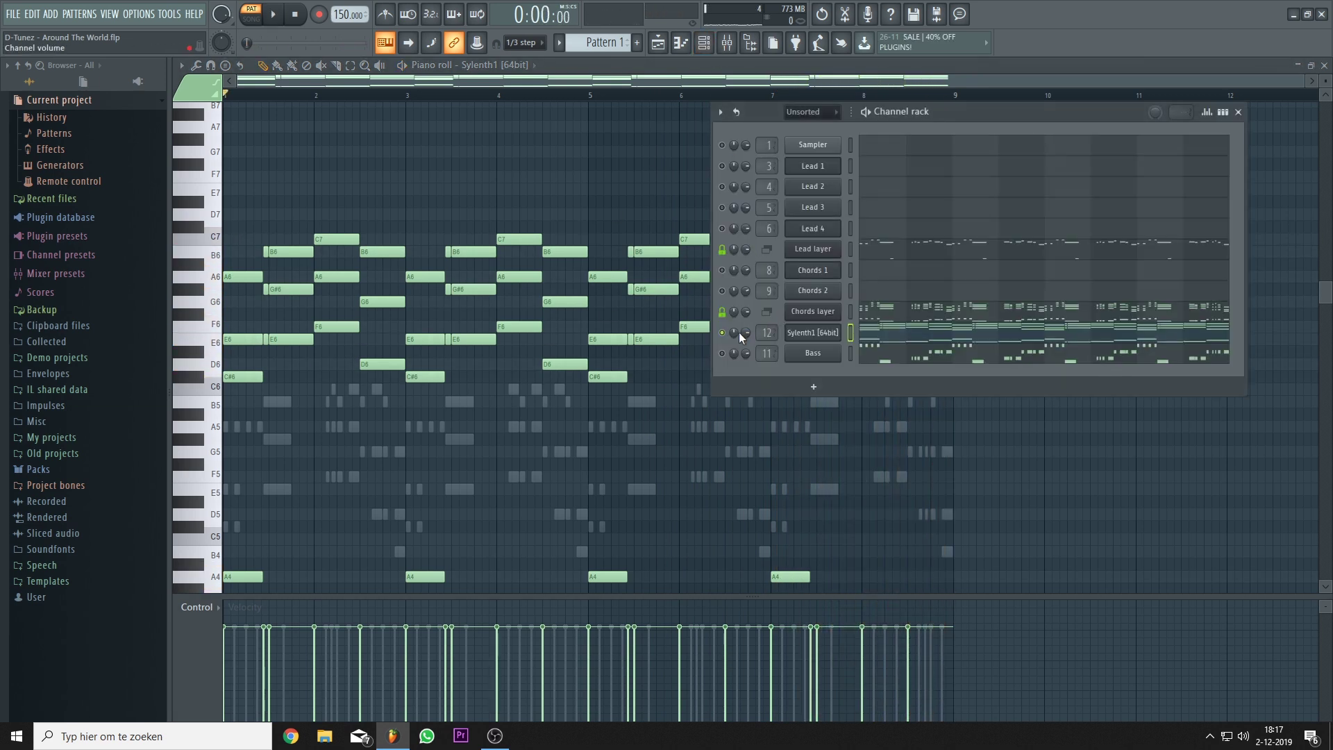
double_click(764, 332)
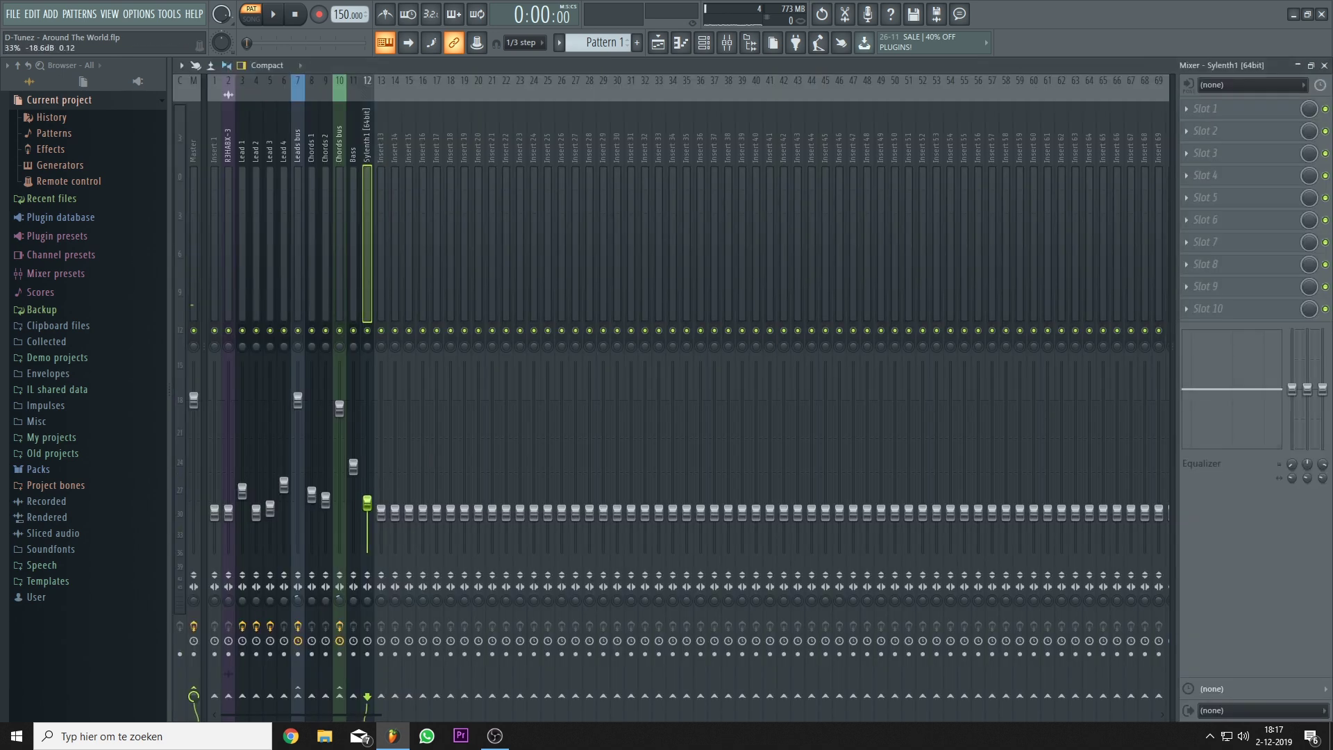
key(space)
click(1235, 110)
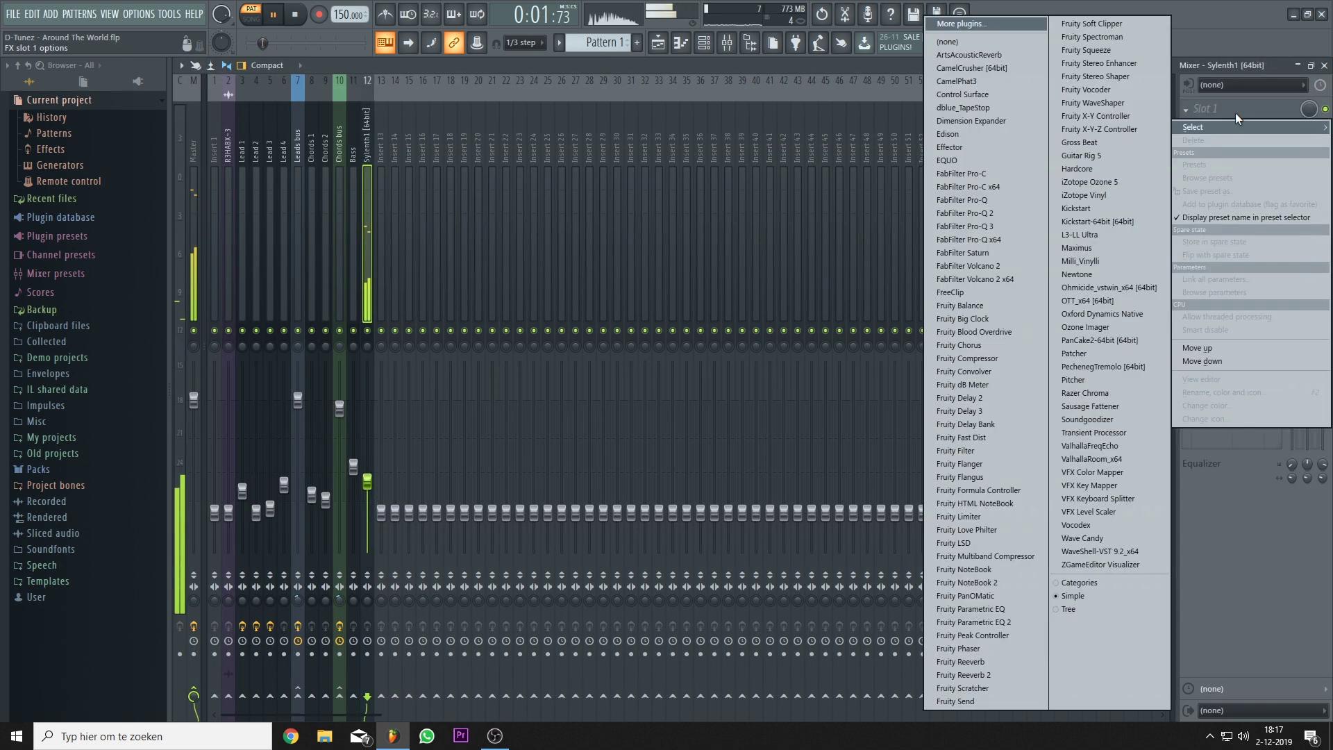
click(998, 226)
drag(262, 317, 443, 324)
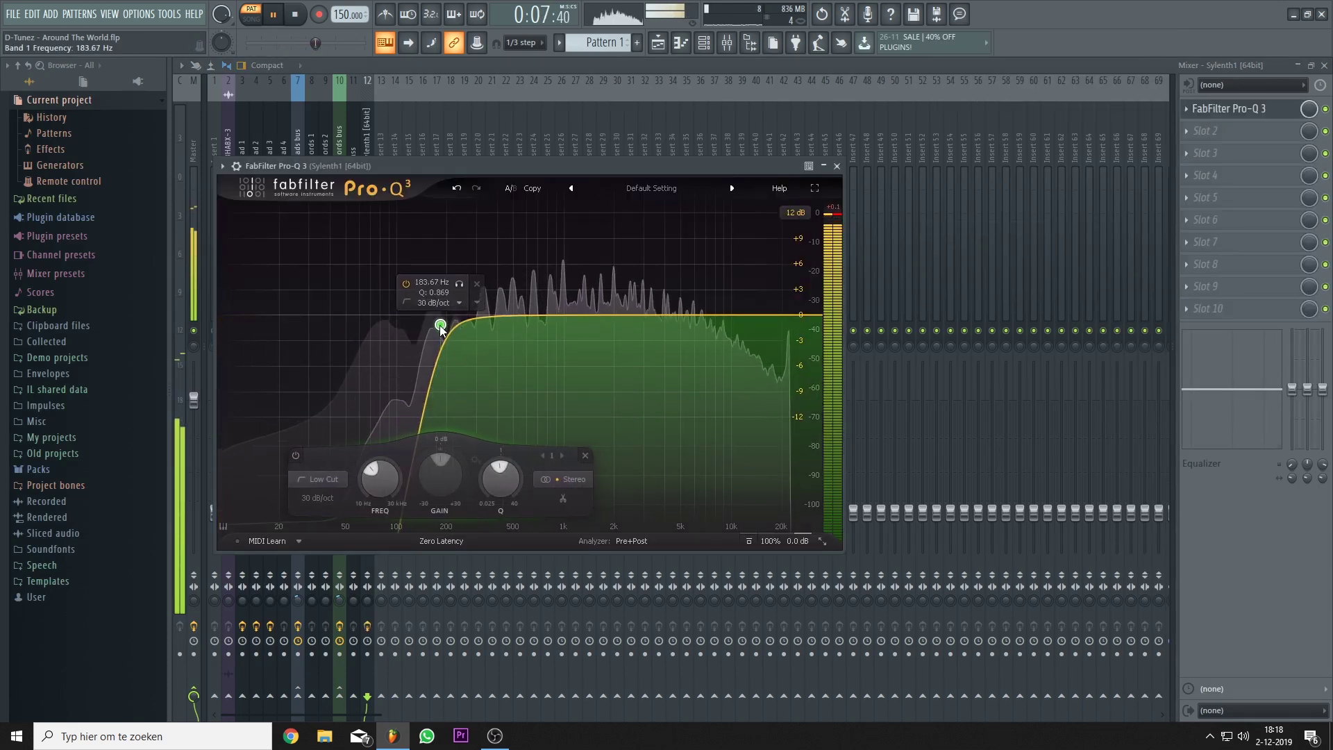
key(space)
Step: Unmute all channels and set the Sylenth1 mixer track to 31% (-19.1 dB) while the full mix plays
key(F5)
click(703, 43)
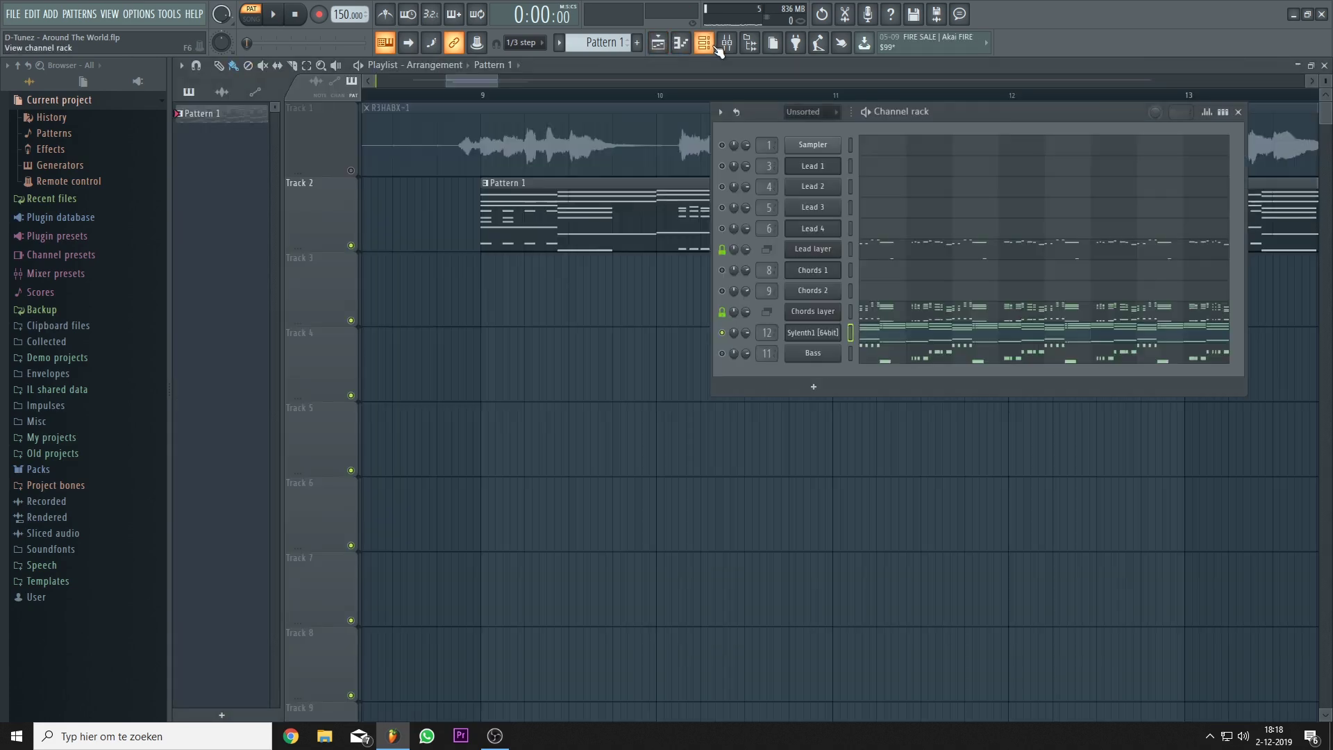
key(space)
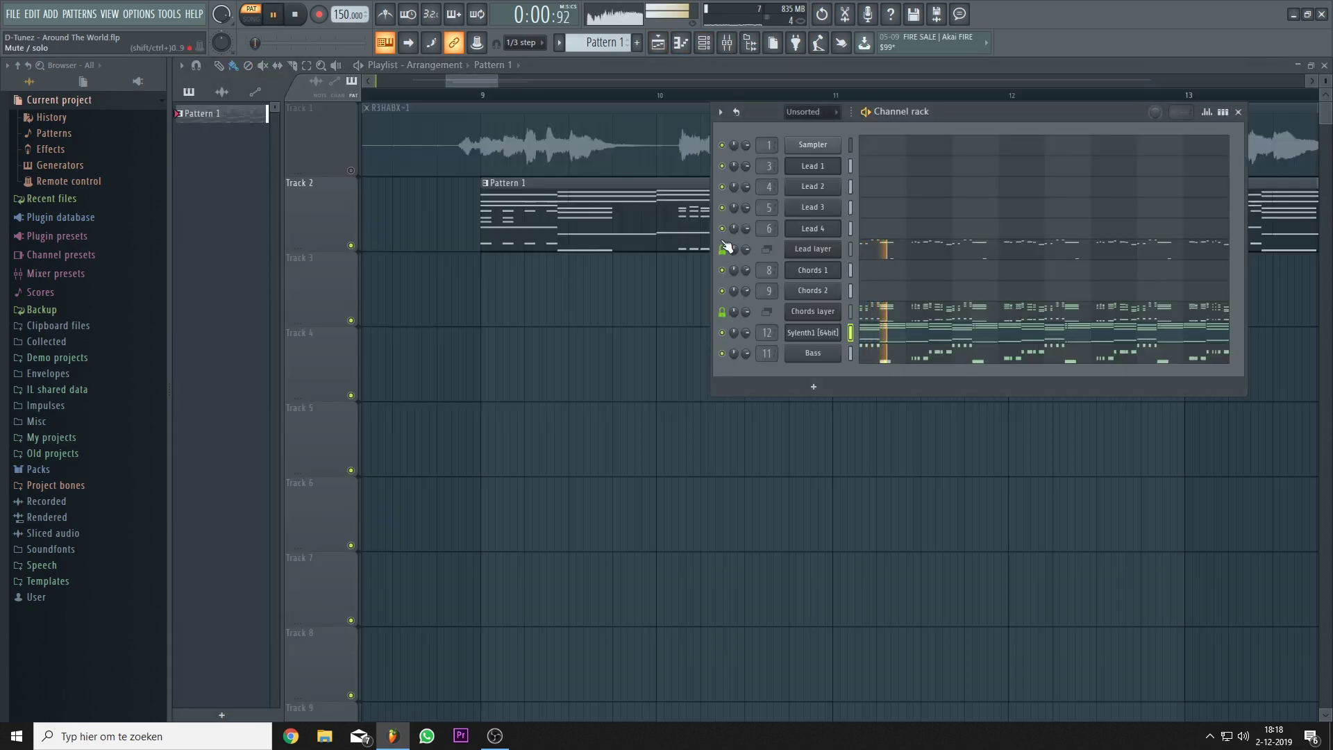
key(F9)
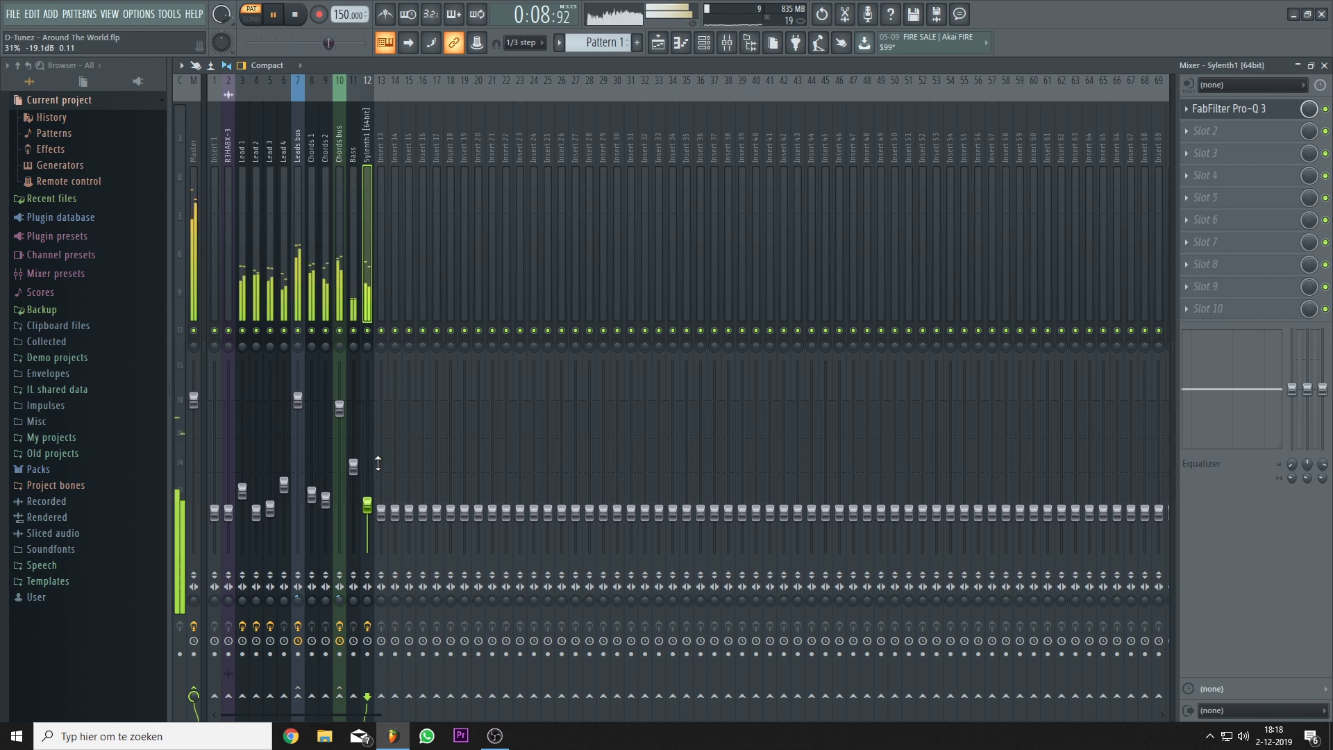
click(704, 43)
key(space)
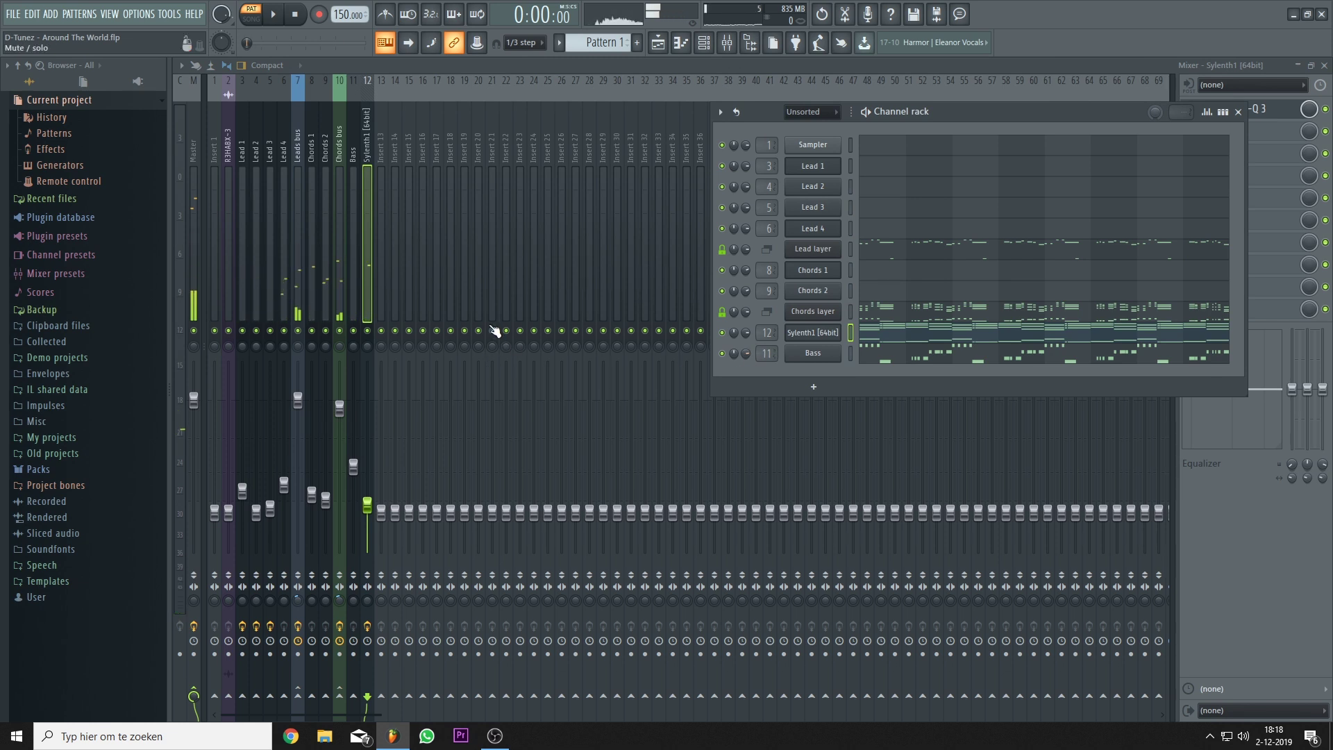
Step: Raise the Bass track slightly and lower the Sylenth1 track to 24% (-22.6 dB) during playback
key(Left)
key(space)
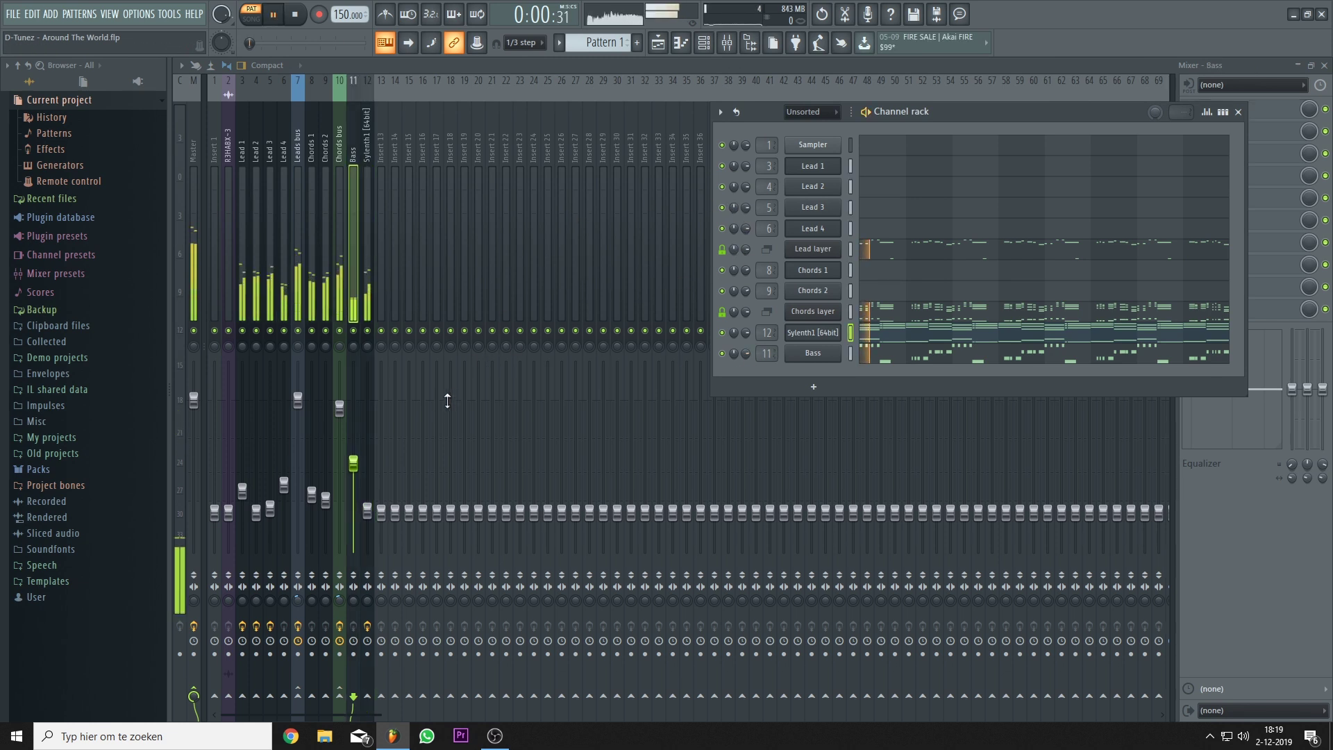
click(368, 515)
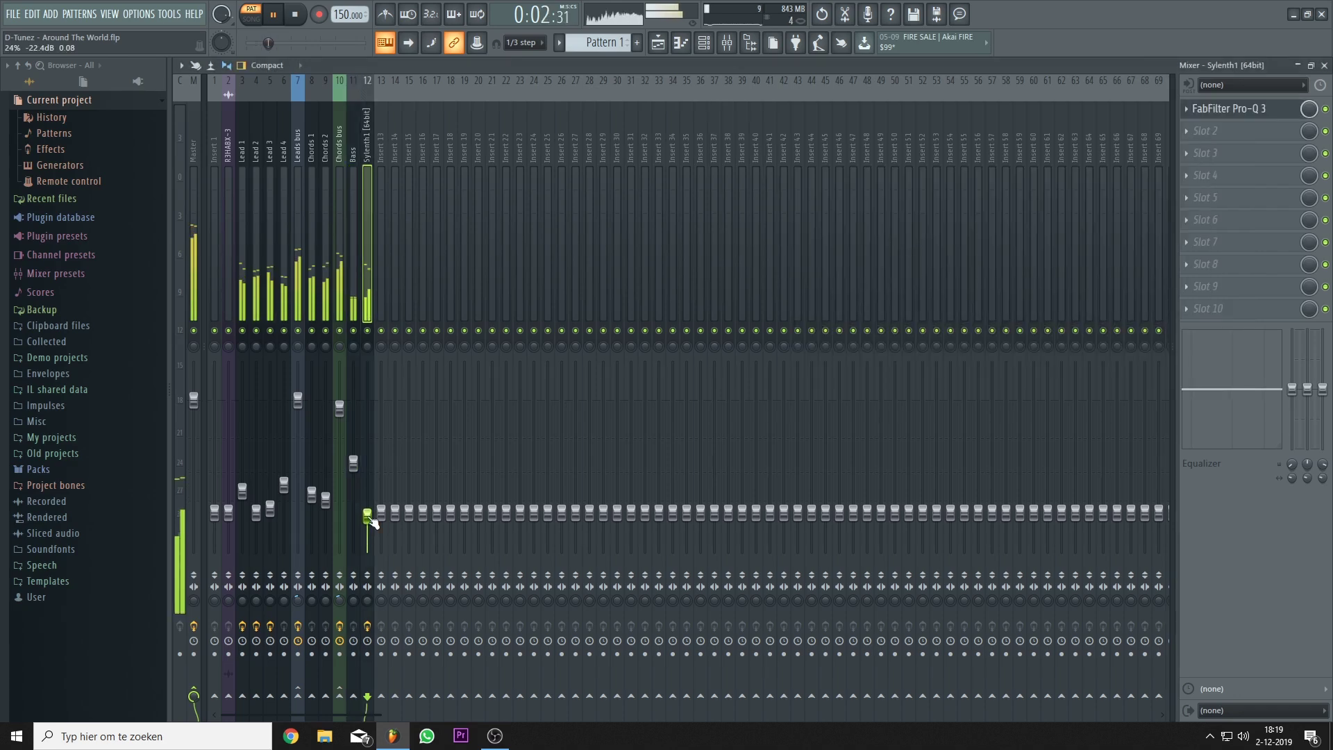
key(space)
Step: Open the pluck channel's Sylenth1 and adjust the Filter Control cutoff of the Plucks 2 preset
click(704, 45)
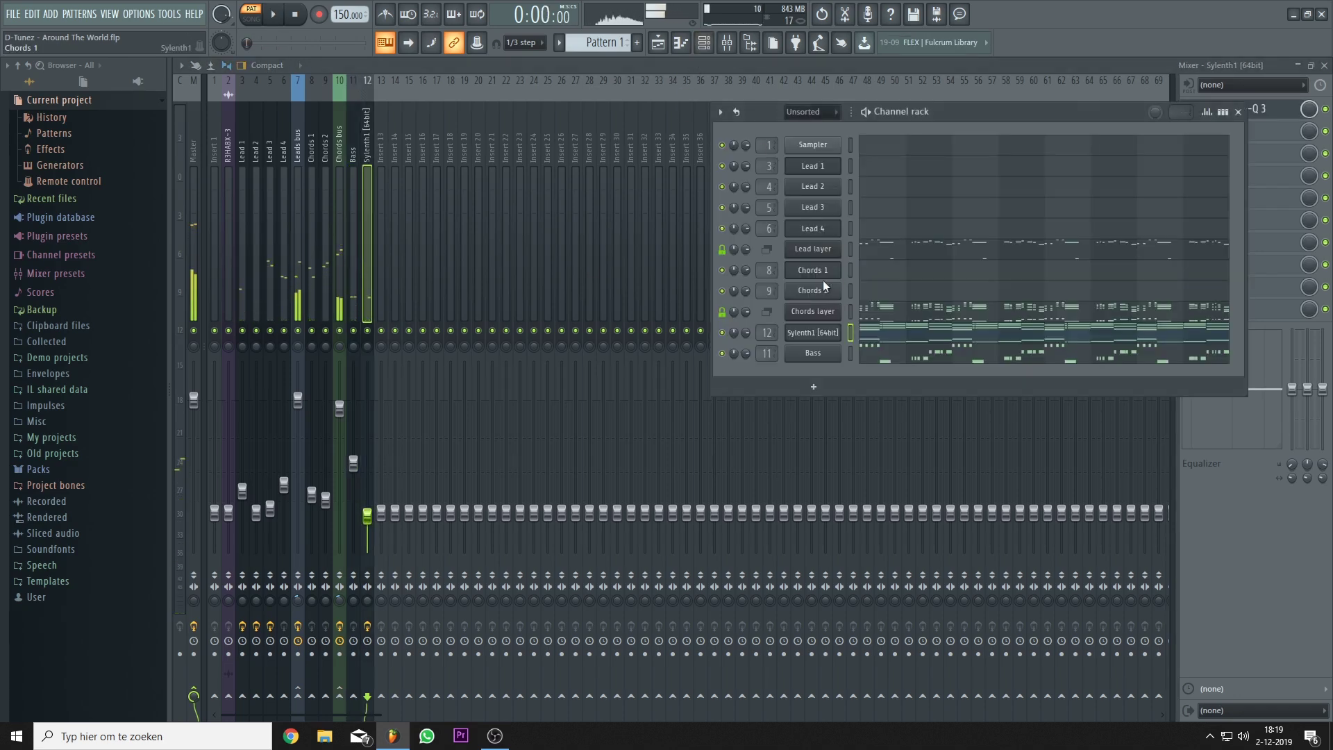
click(823, 333)
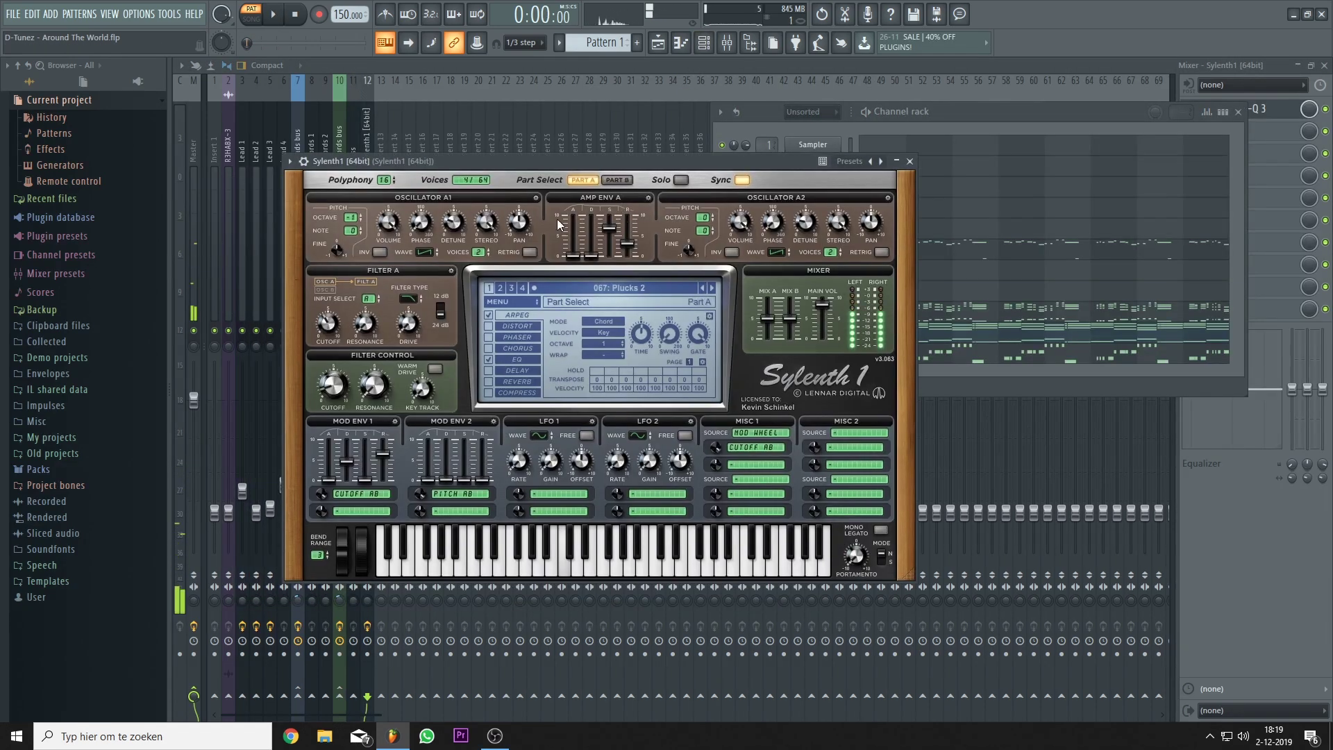
drag(344, 400, 335, 388)
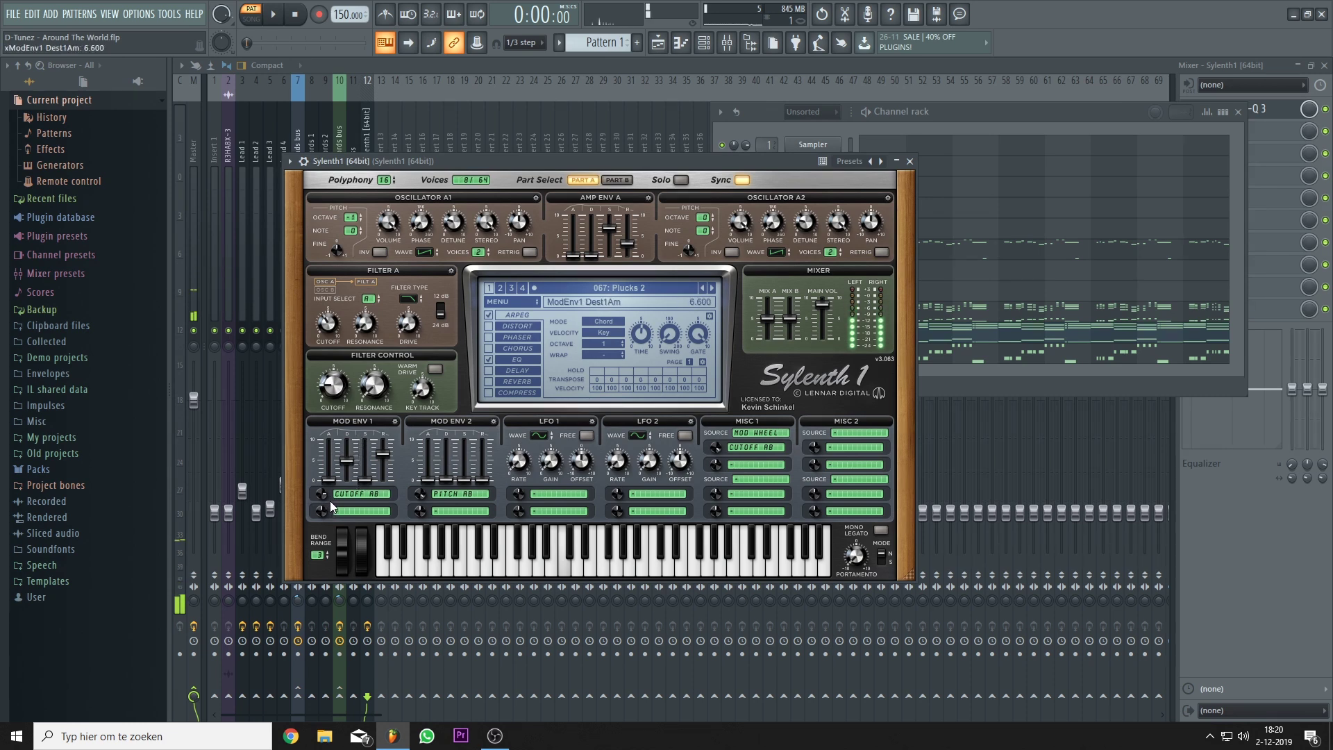
drag(331, 387, 332, 384)
Step: Play the full mix and raise the Sylenth1 mixer track to 36% (-17.4 dB)
key(space)
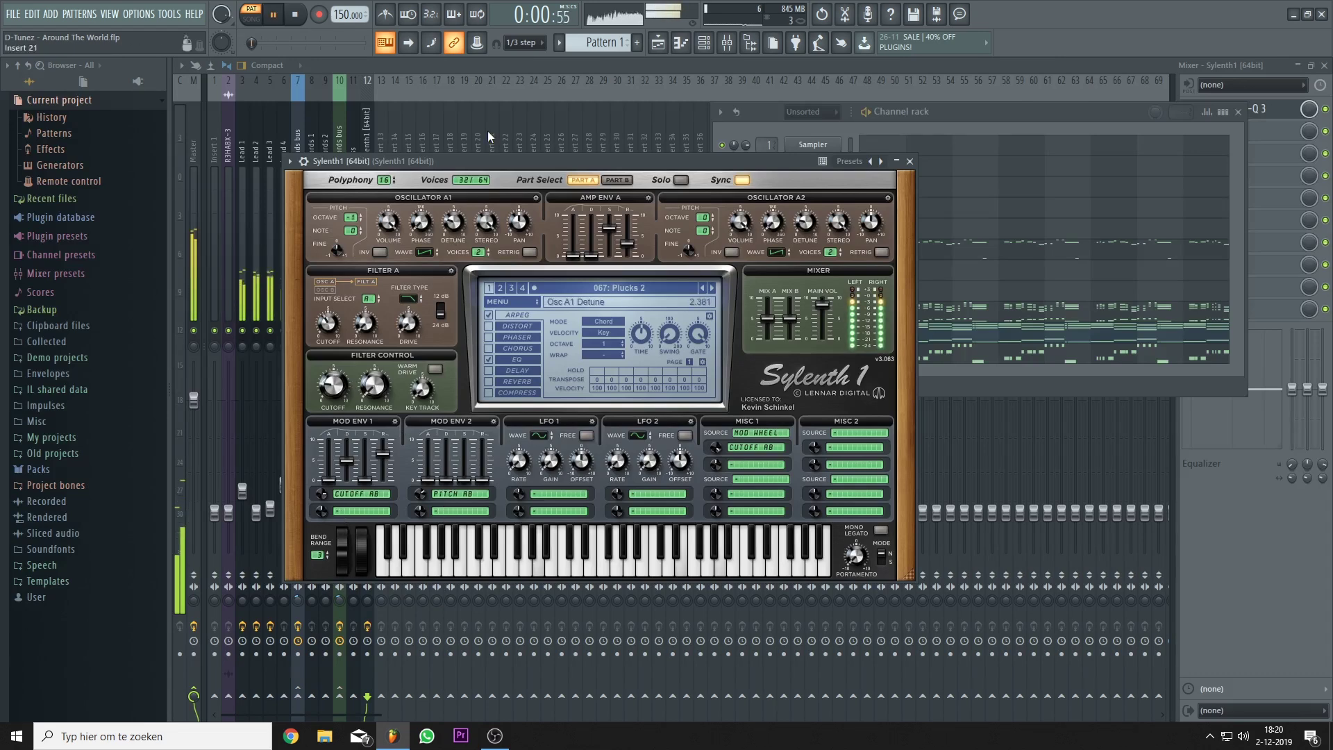
click(461, 71)
drag(367, 516, 368, 509)
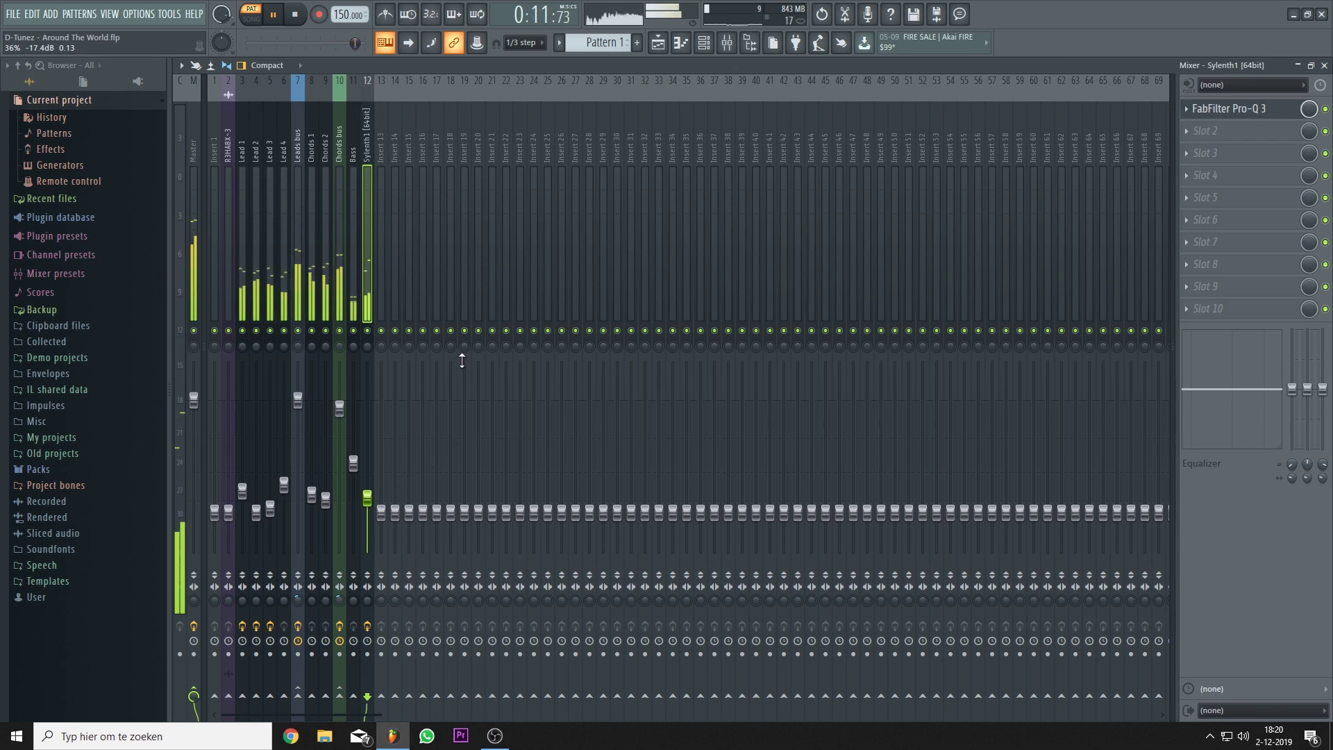
Step: Stop playback and rename the Sylenth1 mixer track as Plucks
key(space)
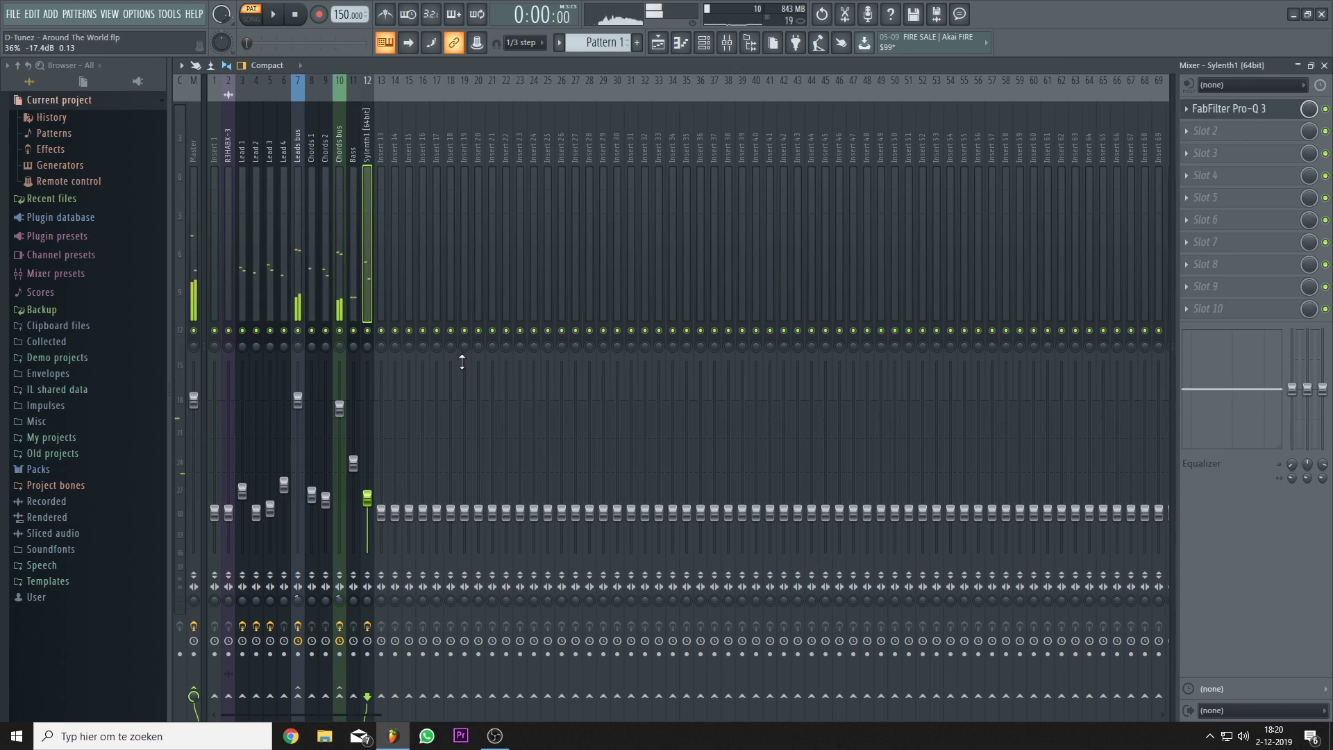
right_click(363, 105)
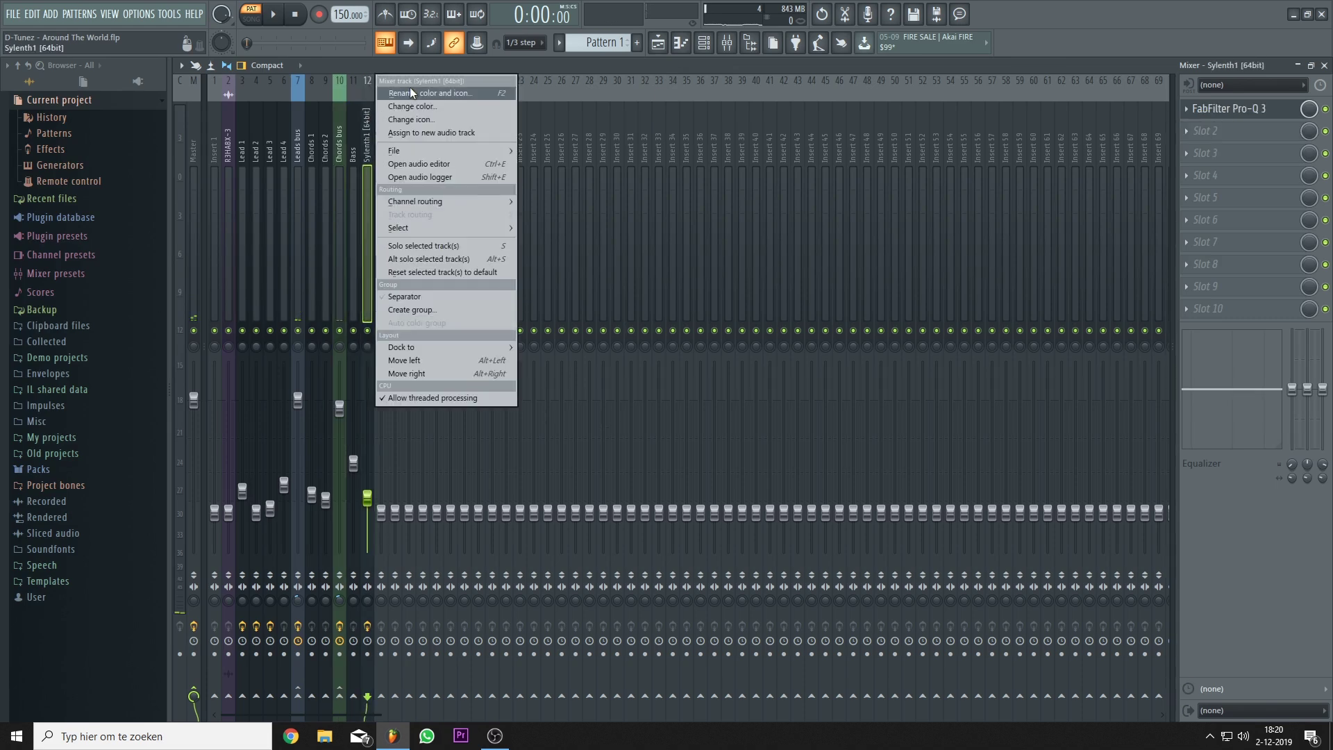
click(410, 92)
text(Plucks)
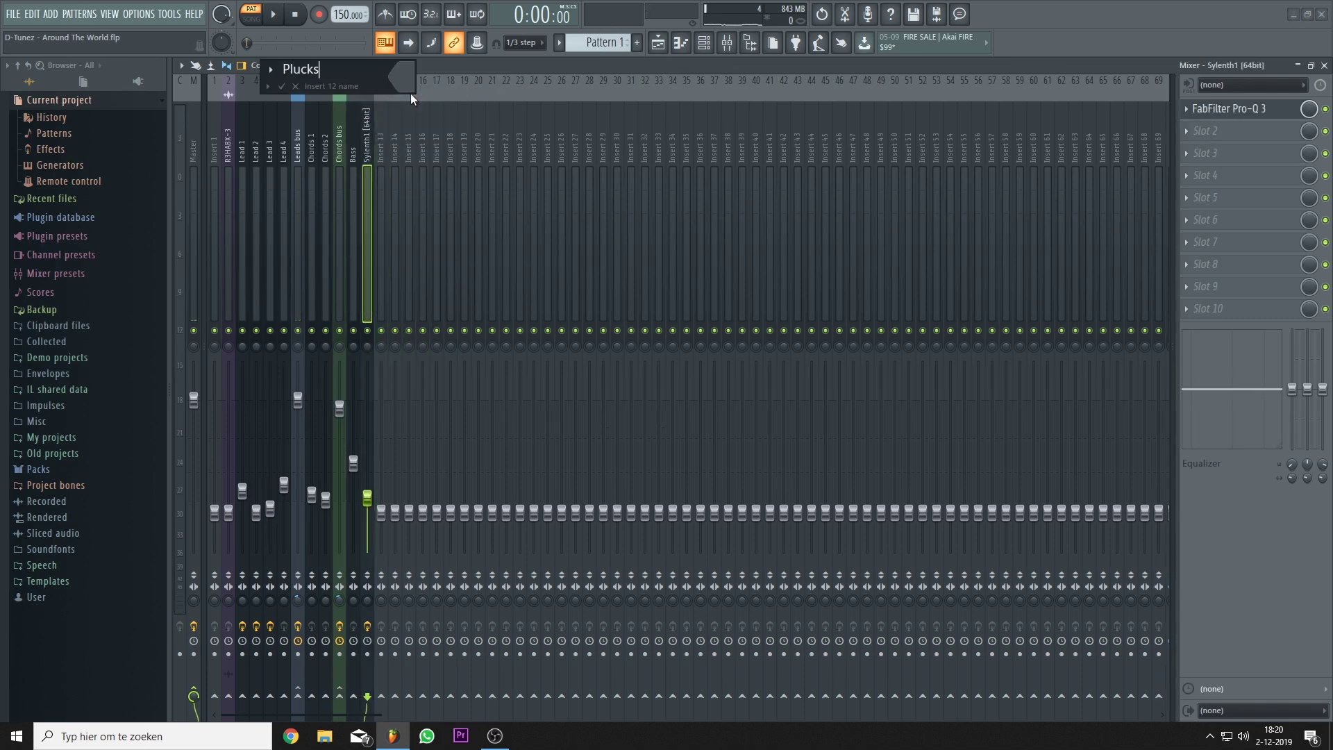
key(Return)
Step: Rename the Sylenth1 channel above Bass in the channel rack as Plucks
click(727, 42)
right_click(809, 332)
click(791, 336)
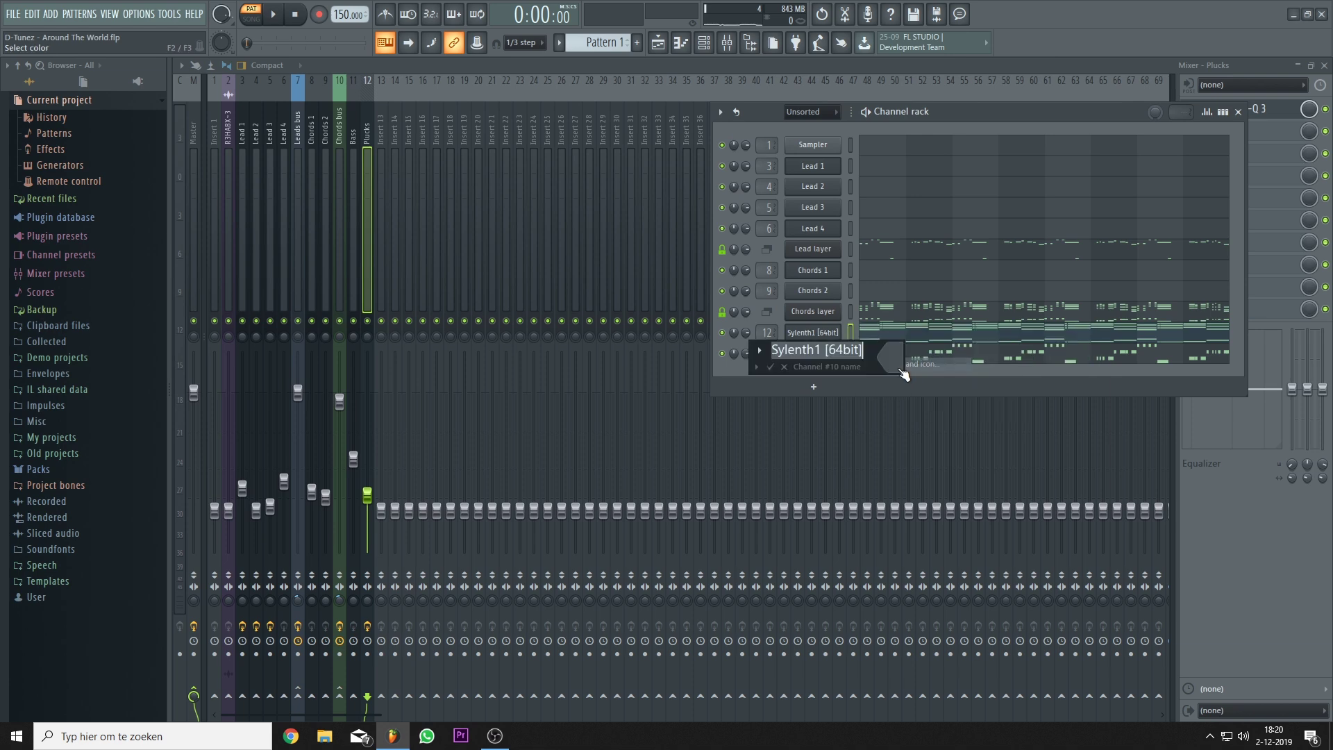
text(Plc)
key(BackSpace)
text(ucks)
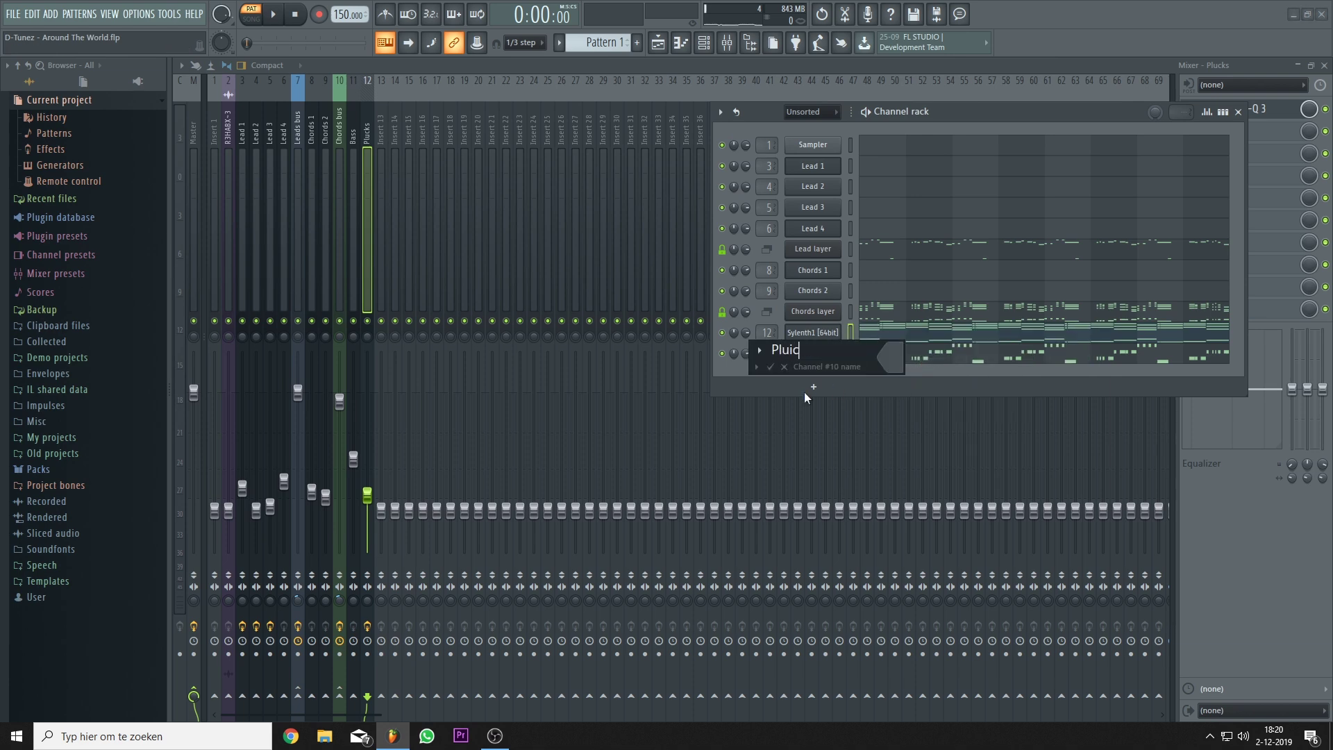
key(Return)
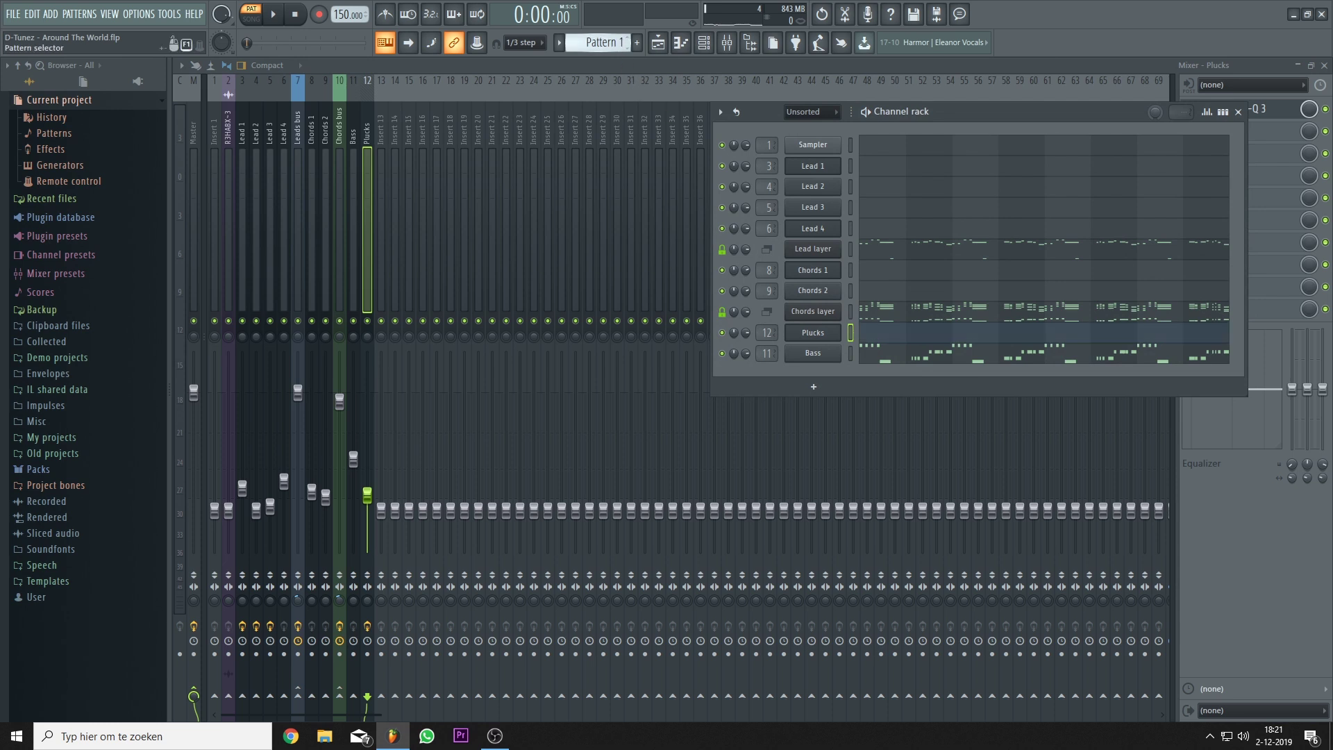
Step: Switch to Pattern 2 and place it on Track 3 of the playlist at bar 9, under Pattern 1
scroll(599, 43, down, 1)
click(647, 44)
click(512, 279)
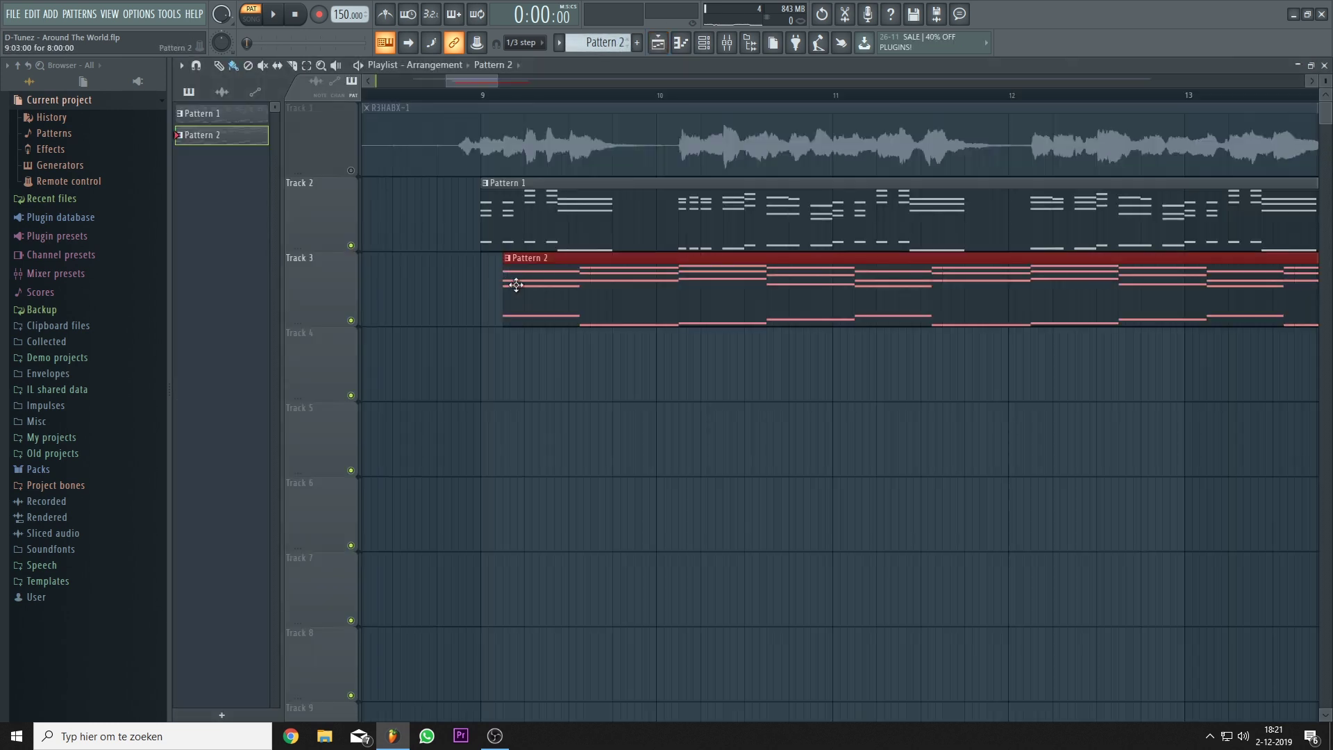
Step: Browse the sample packs and place the Clap 5 sample on Track 4 at bar 9
click(115, 469)
scroll(111, 416, down, 10)
scroll(111, 410, down, 6)
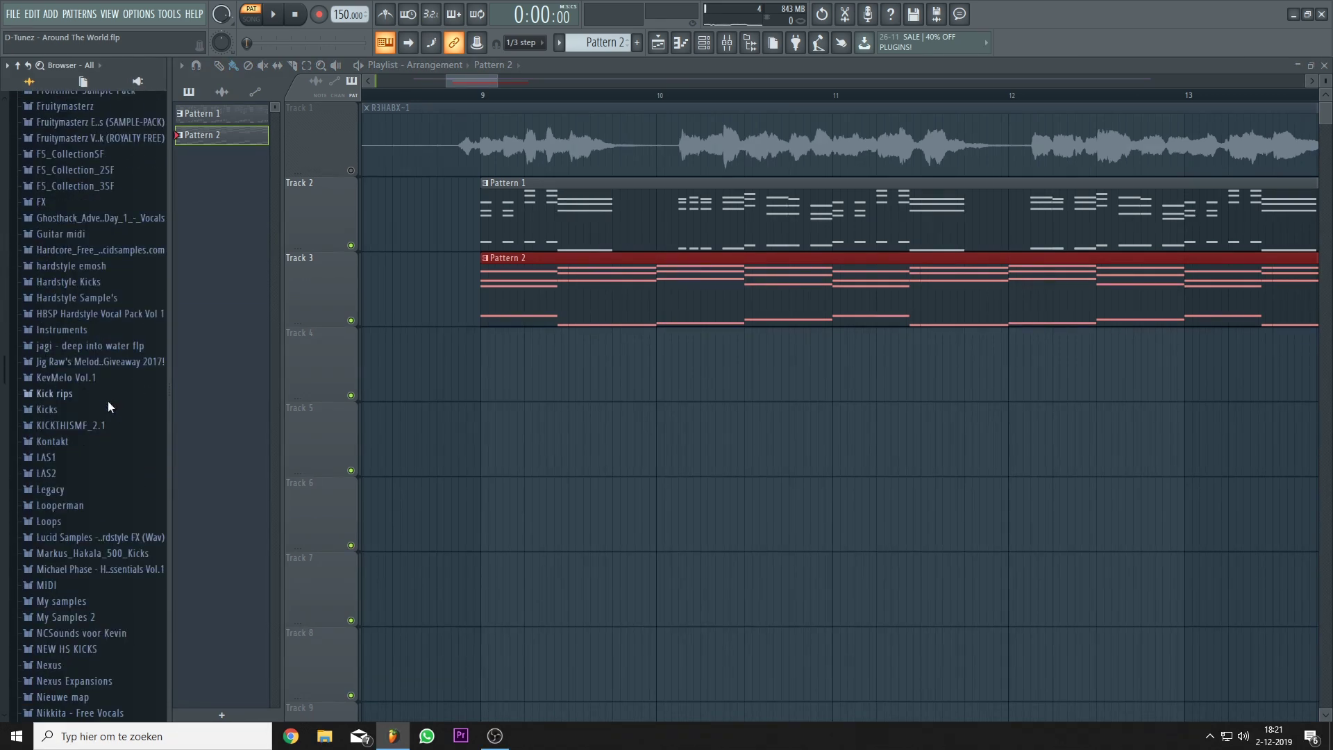
click(107, 408)
drag(62, 132, 529, 379)
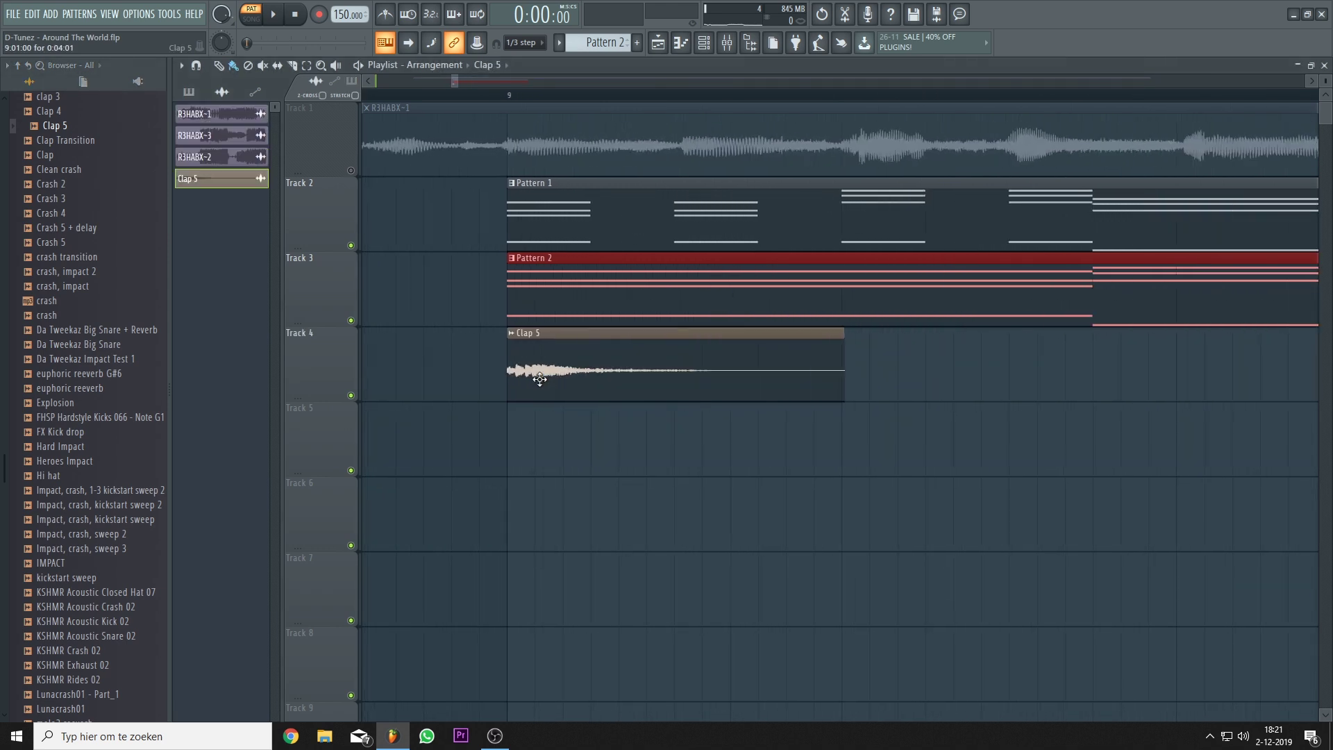
Step: Set Clap 5's declicking mode to Generic (bleeding), normalize the sample and route it to mixer track 13
double_click(539, 379)
click(375, 343)
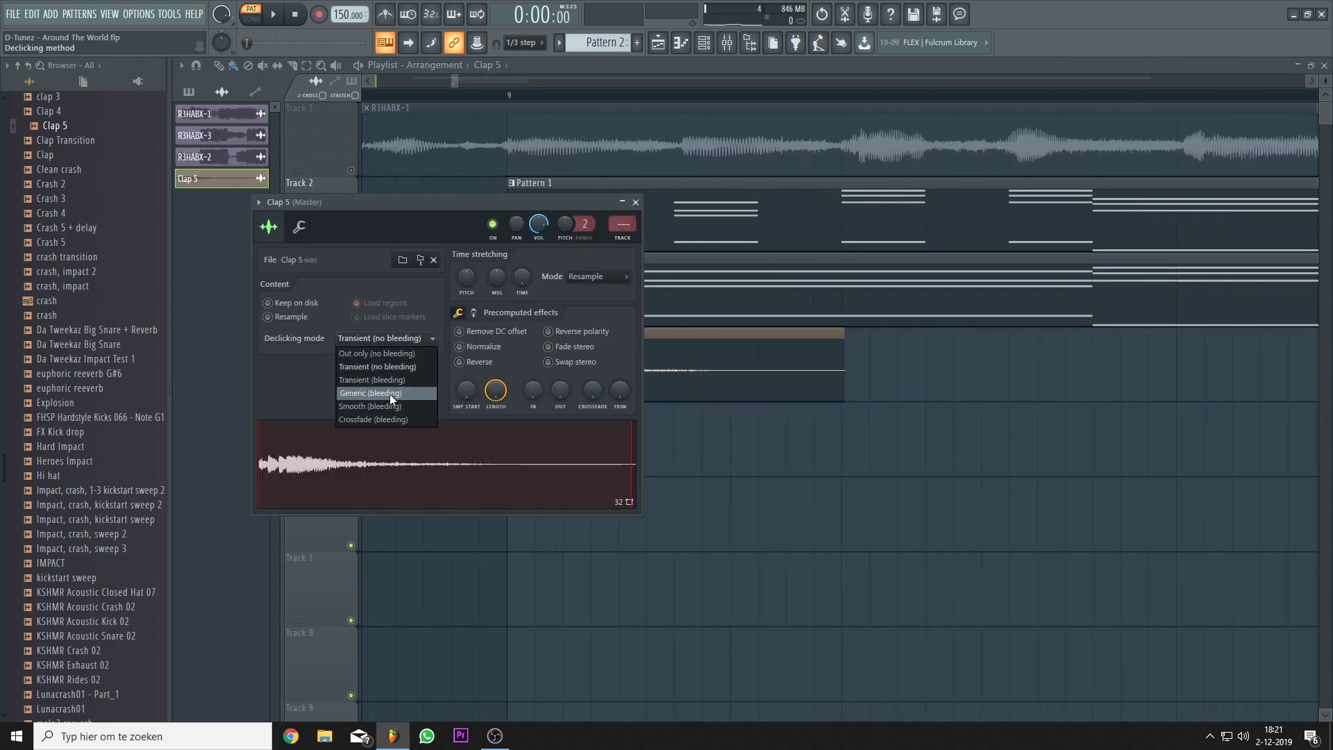
click(389, 393)
click(844, 383)
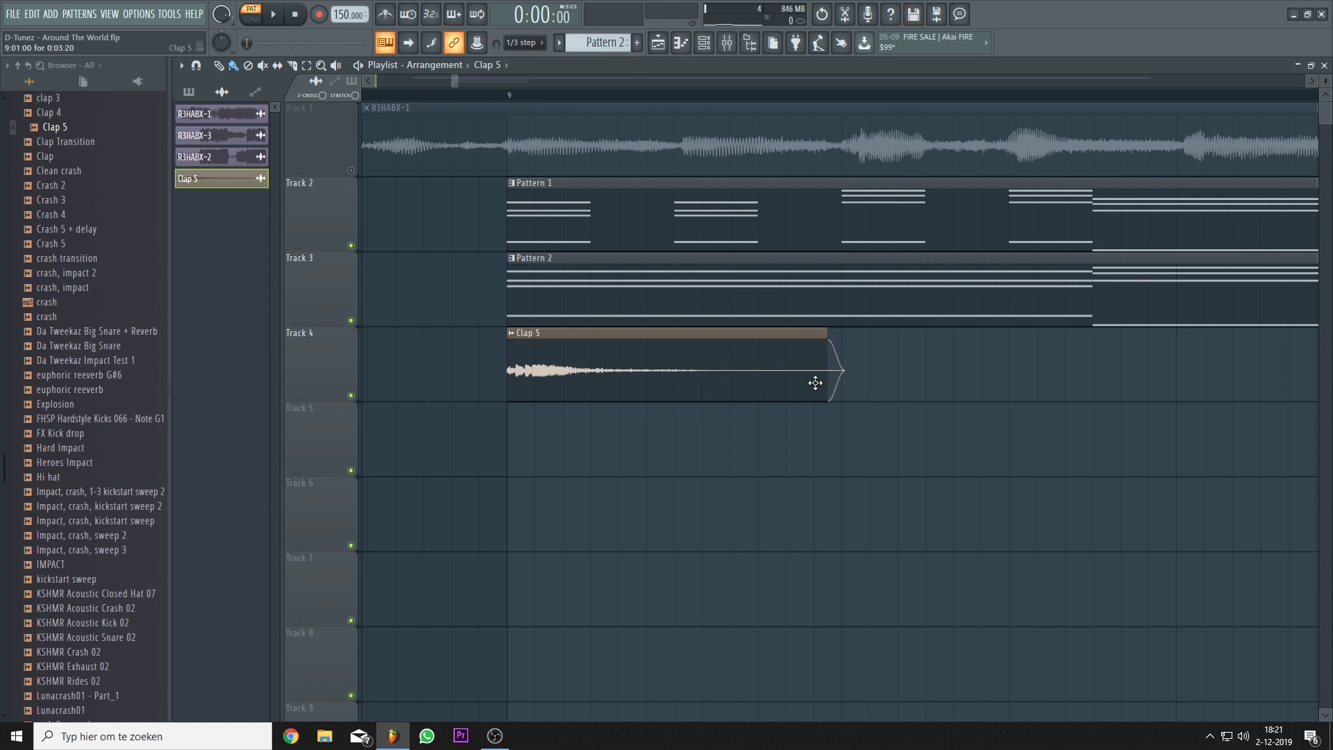
double_click(729, 378)
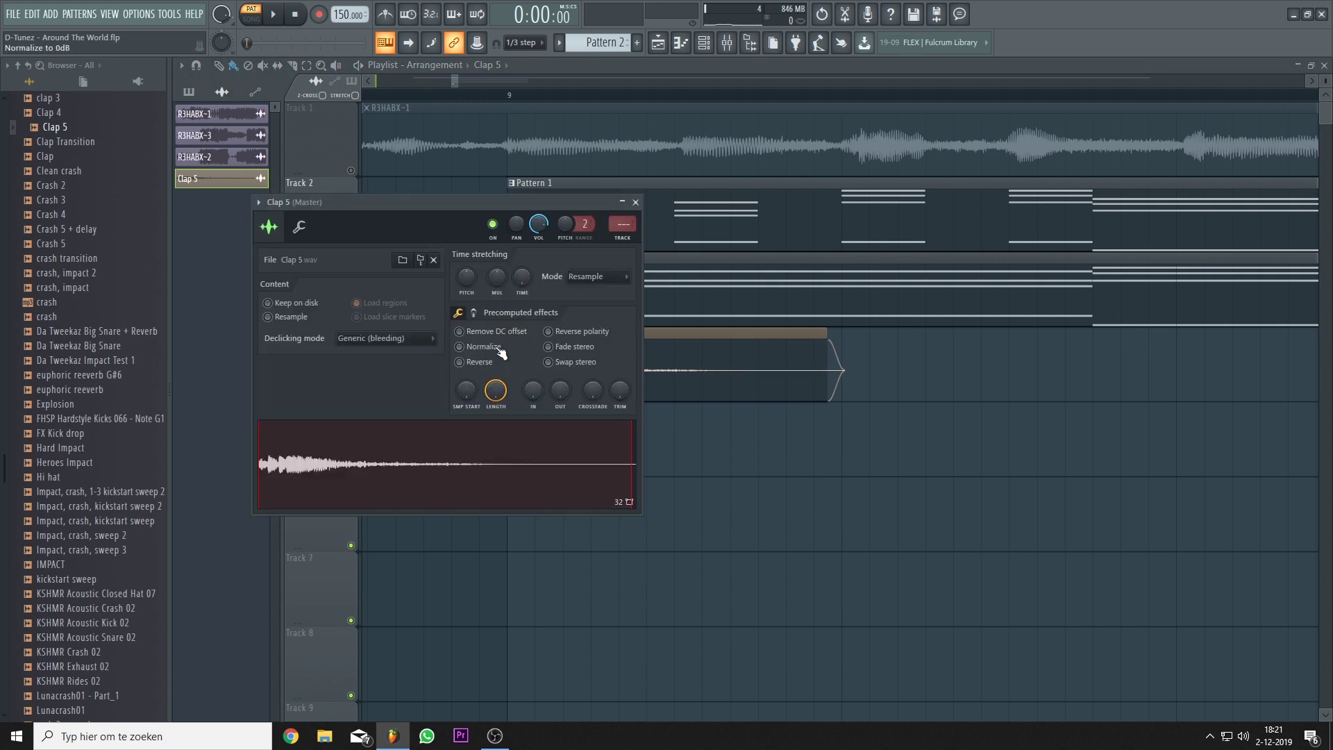
click(627, 243)
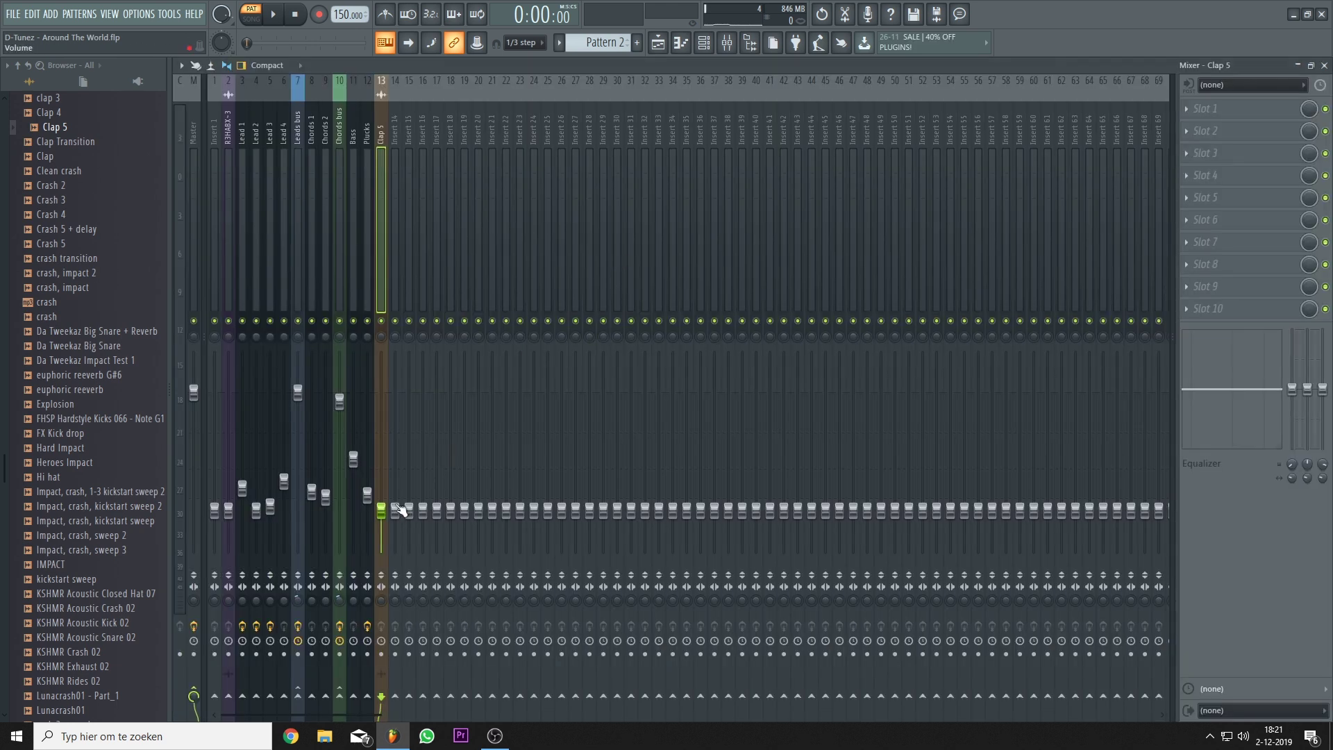
Step: Return to the playlist and switch playback to song mode to hear the clap
key(space)
click(658, 44)
key(l)
key(space)
Step: Duplicate the Clap 5 clip repeatedly along Track 4 from bar 9 to bar 17, matching the patterns' length
drag(608, 358, 941, 375)
scroll(774, 396, down, 3)
drag(767, 403, 952, 382)
scroll(900, 430, down, 2)
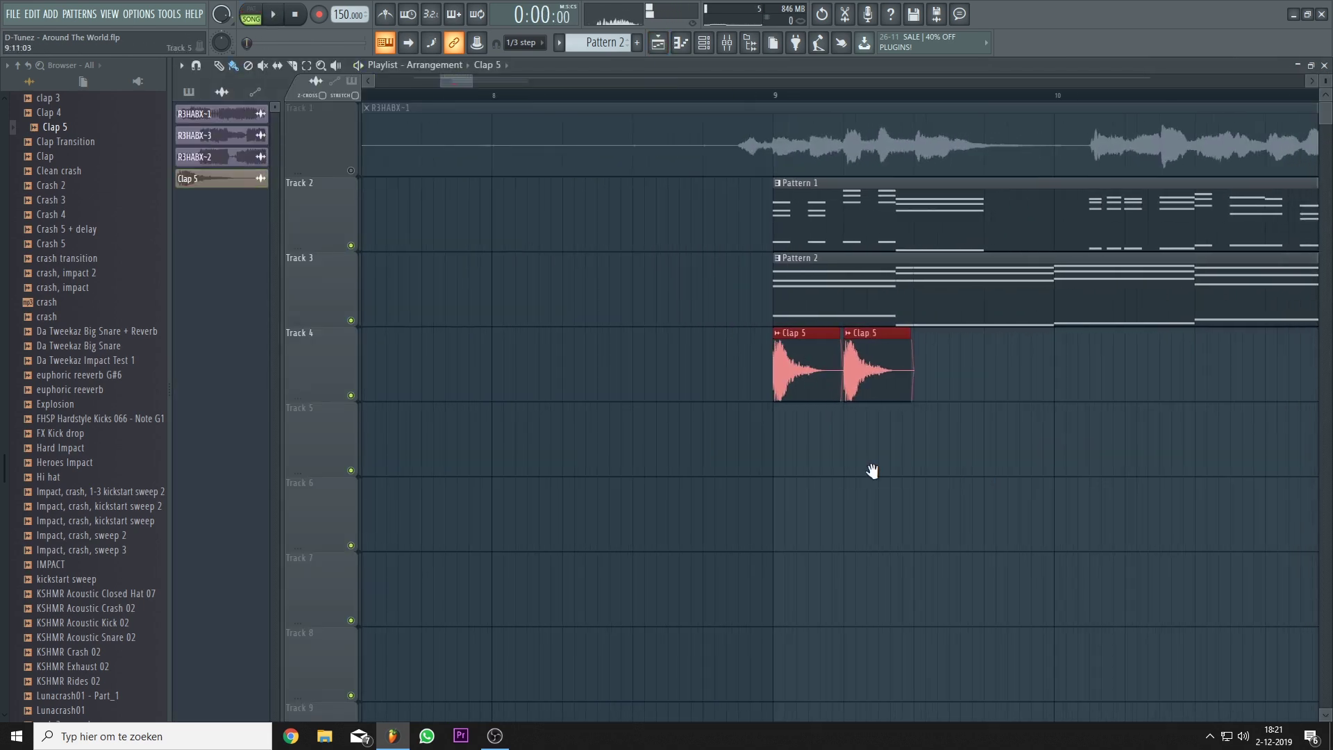
scroll(872, 470, up, 3)
drag(708, 390, 768, 360)
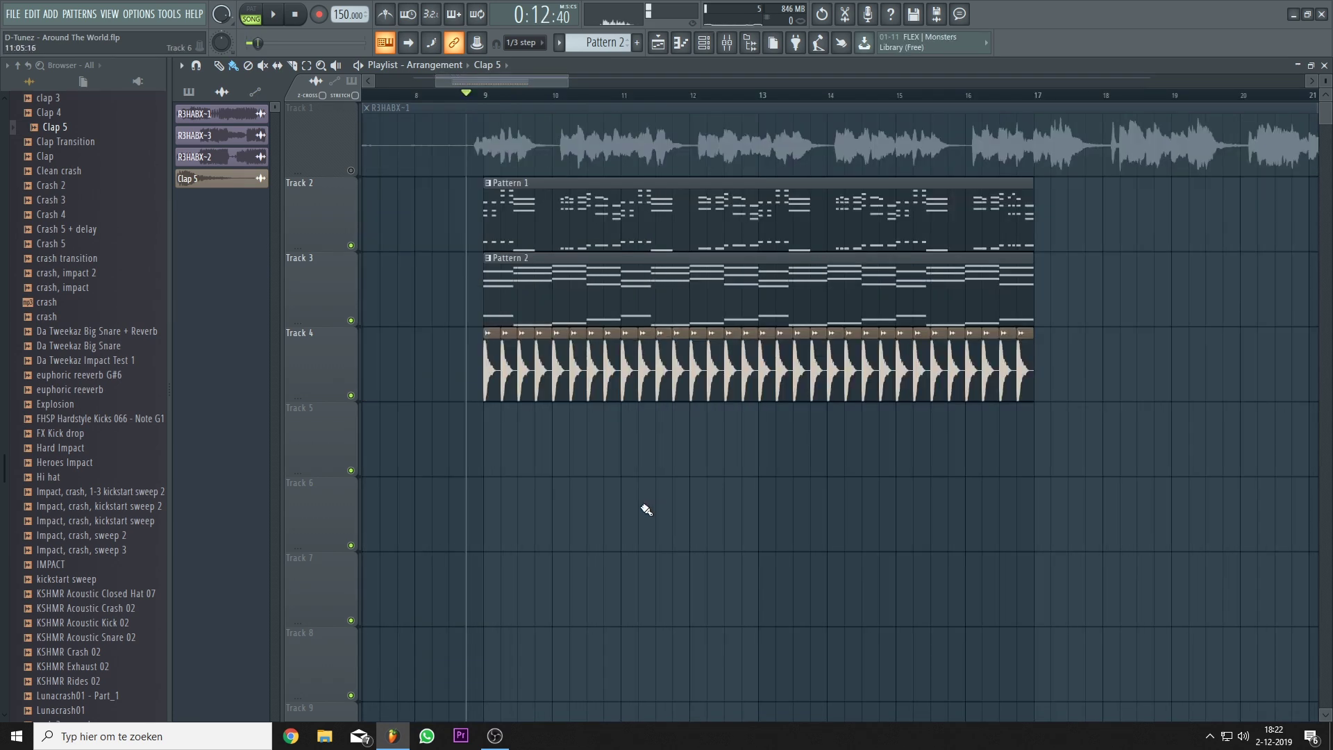
Step: Collapse the My samples folder in the browser and open the My Samples 2 folder
scroll(646, 507, up, 2)
scroll(518, 479, up, 3)
scroll(98, 370, up, 10)
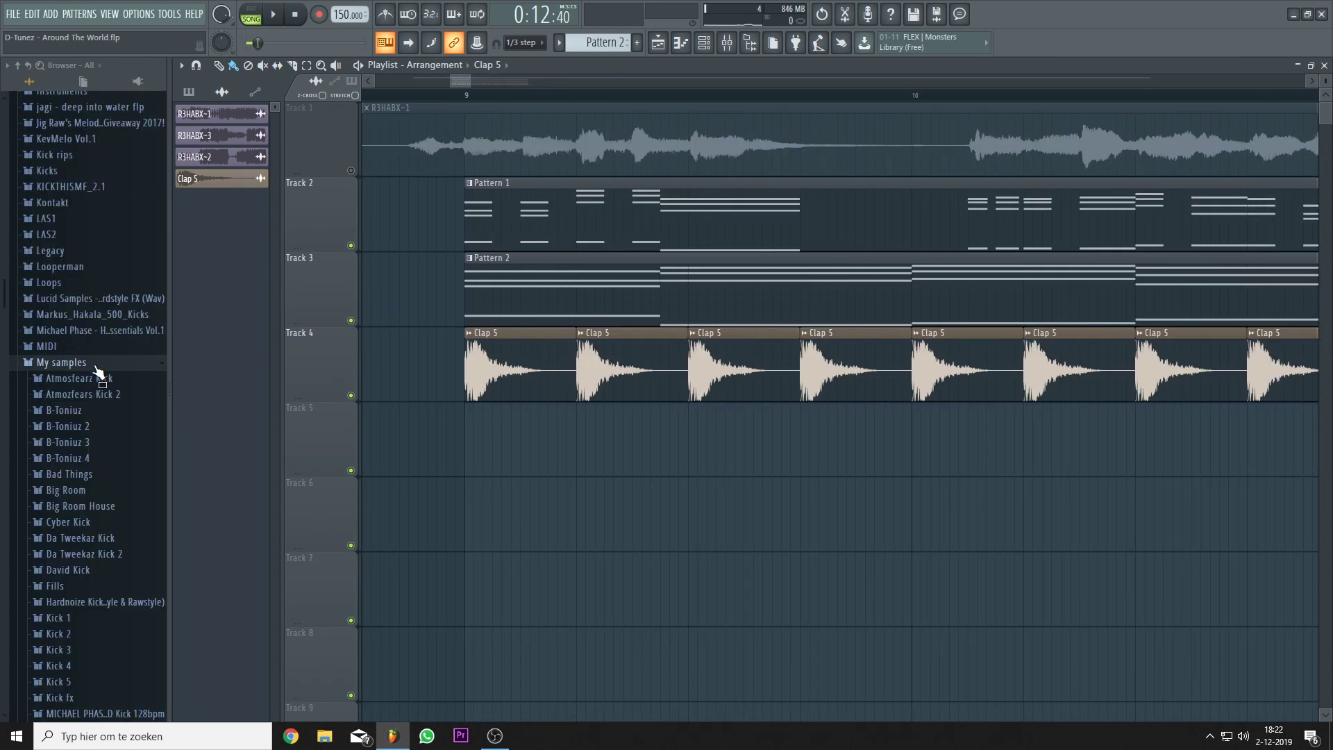
click(97, 368)
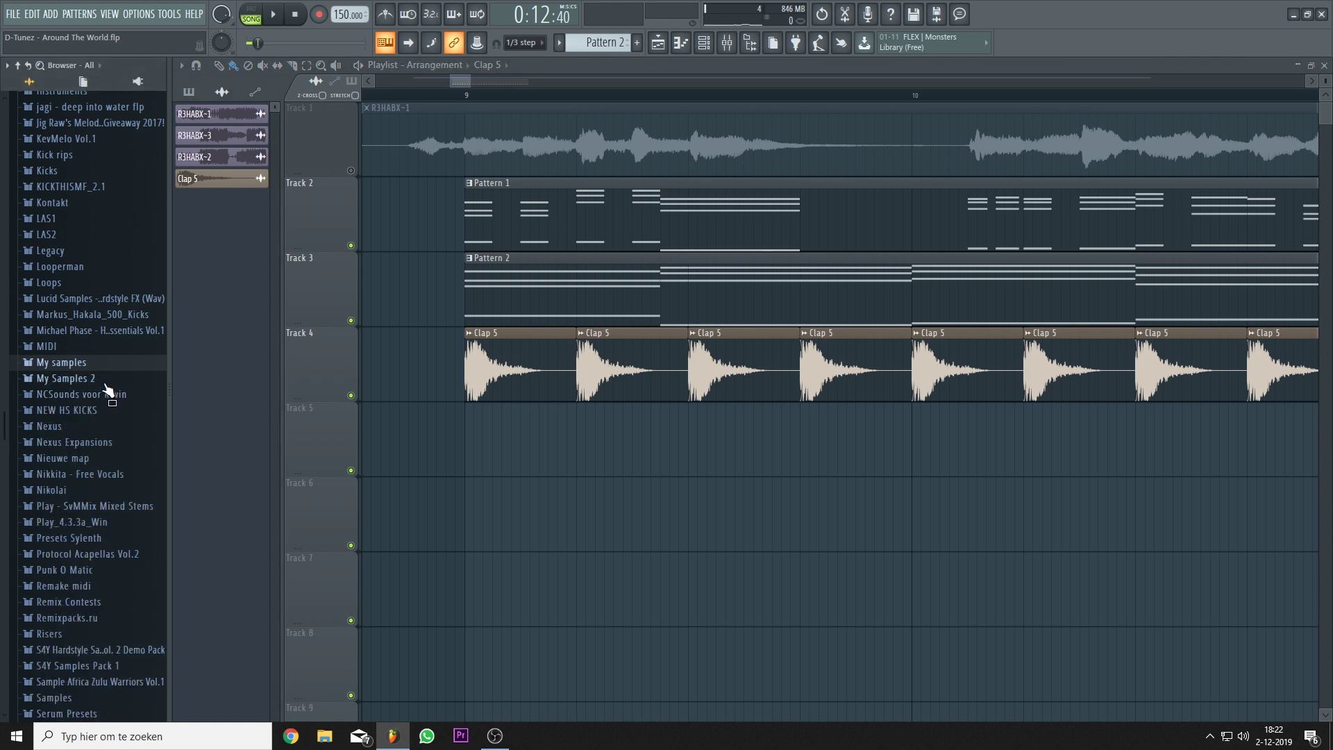
click(105, 385)
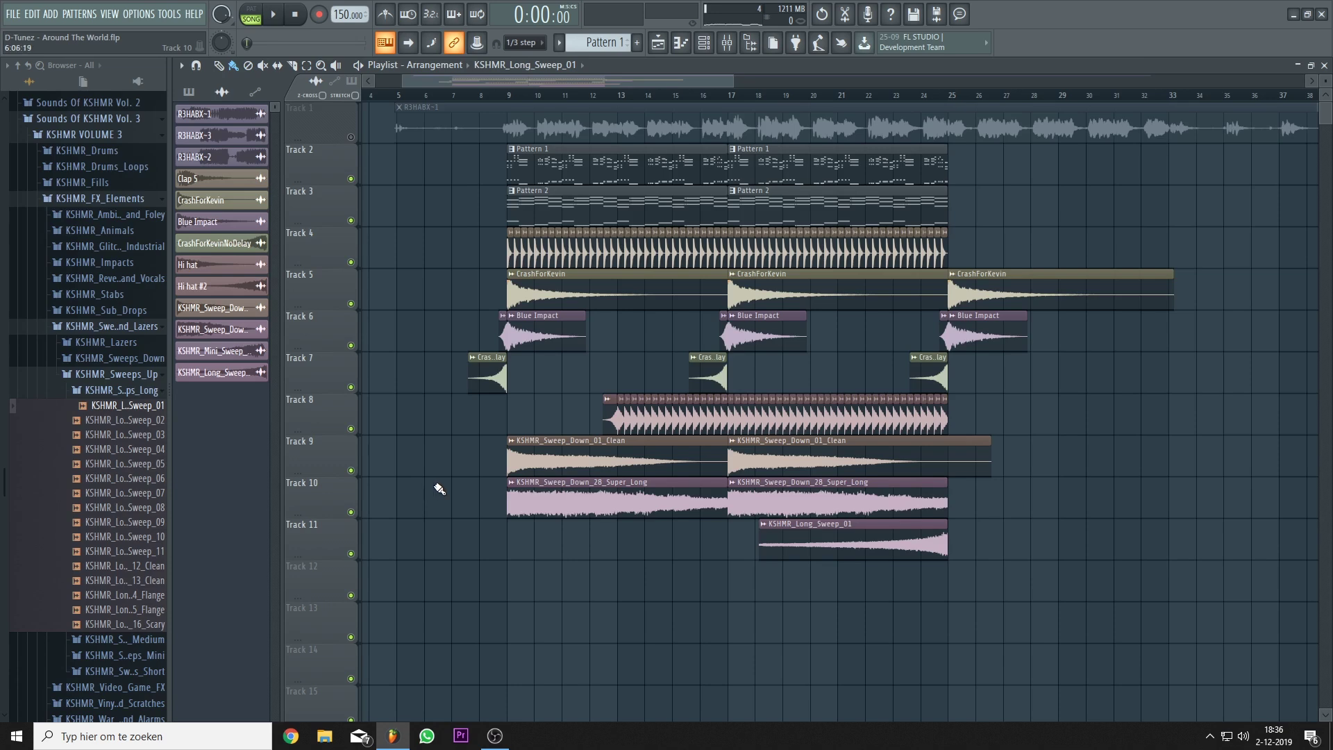
Step: Examine the mixer levels of the clap, crash, impact, hi-hat and sweep tracks, then return to the playlist
click(727, 43)
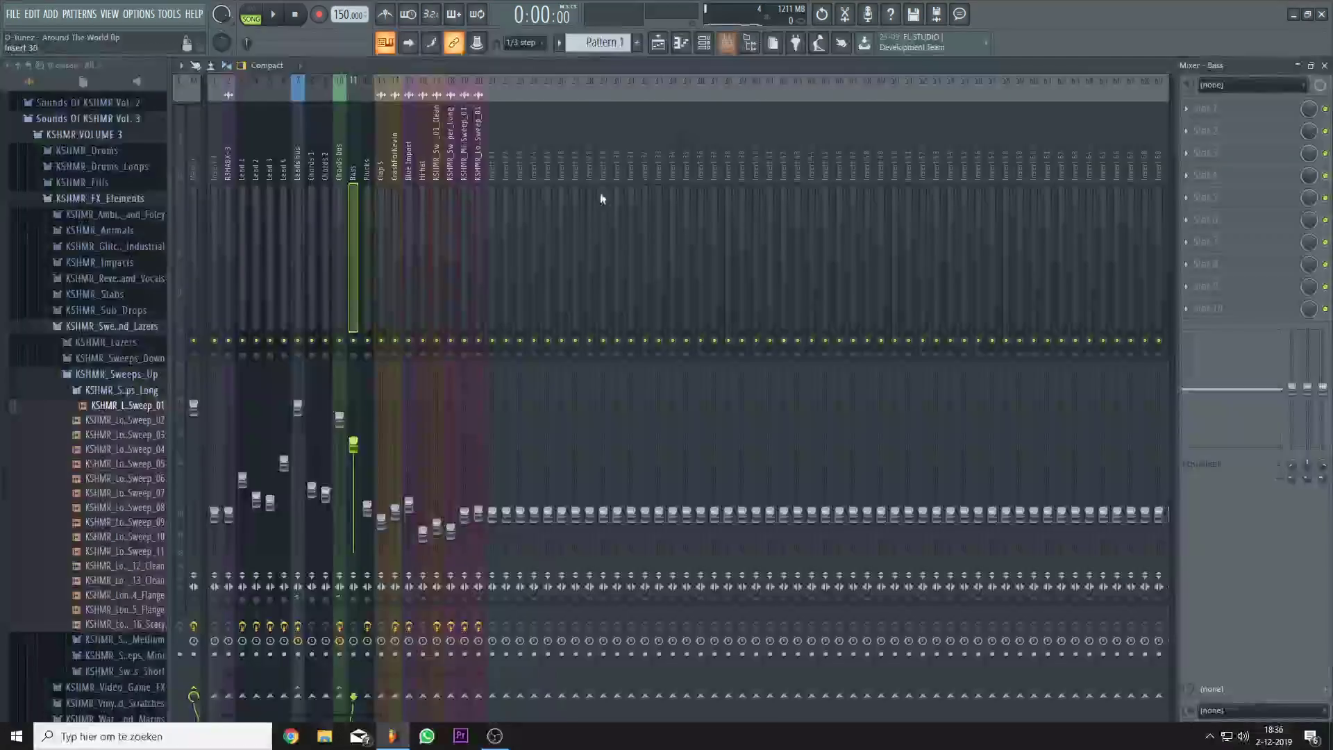
click(353, 238)
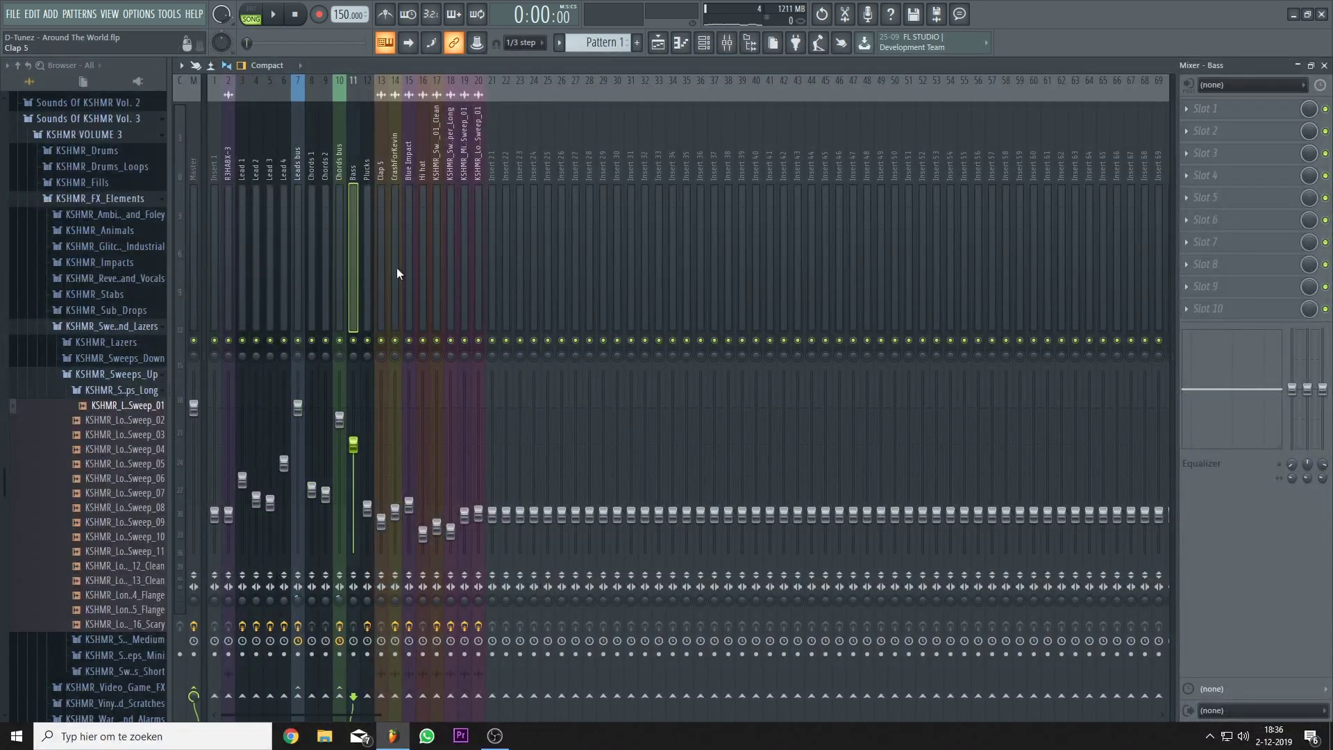
click(658, 43)
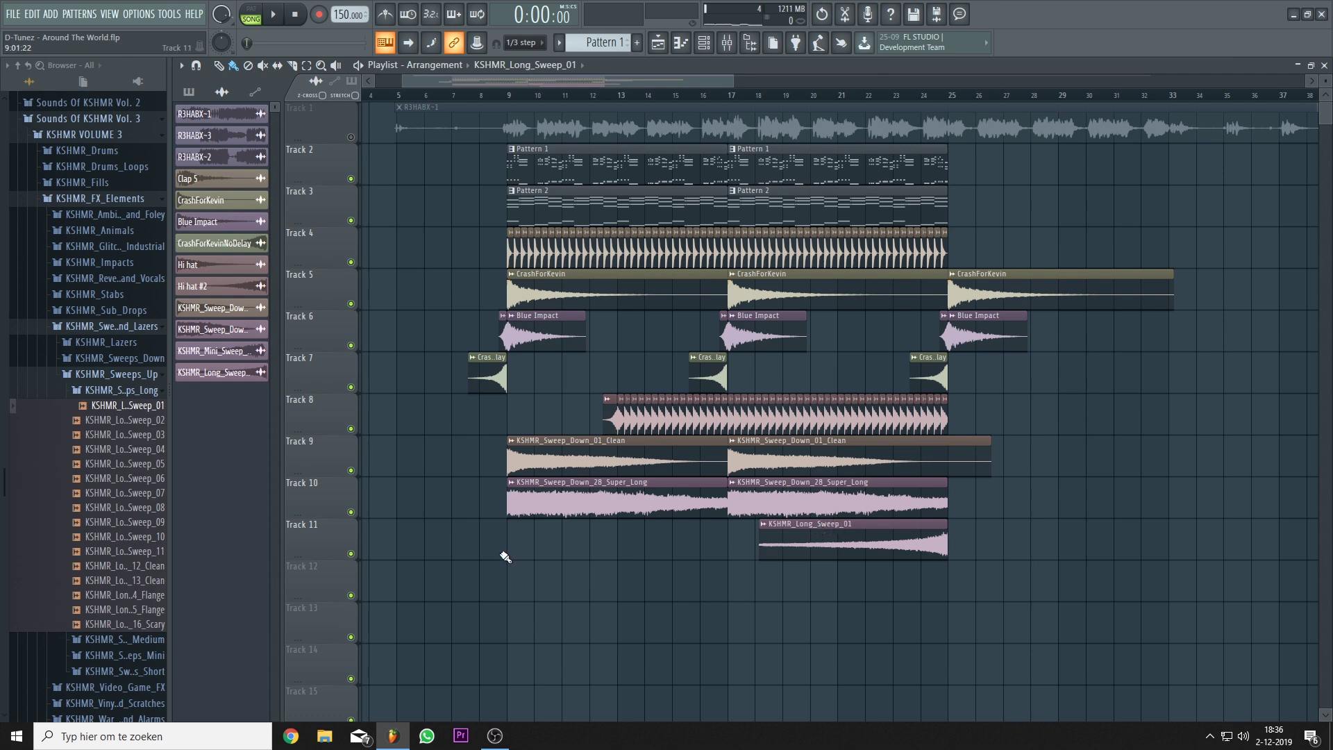
Step: Solo playlist Tracks 5, 7, 9 and 10 and play the crashes and down sweeps on their own
right_click(352, 472)
click(352, 513)
click(351, 387)
click(351, 304)
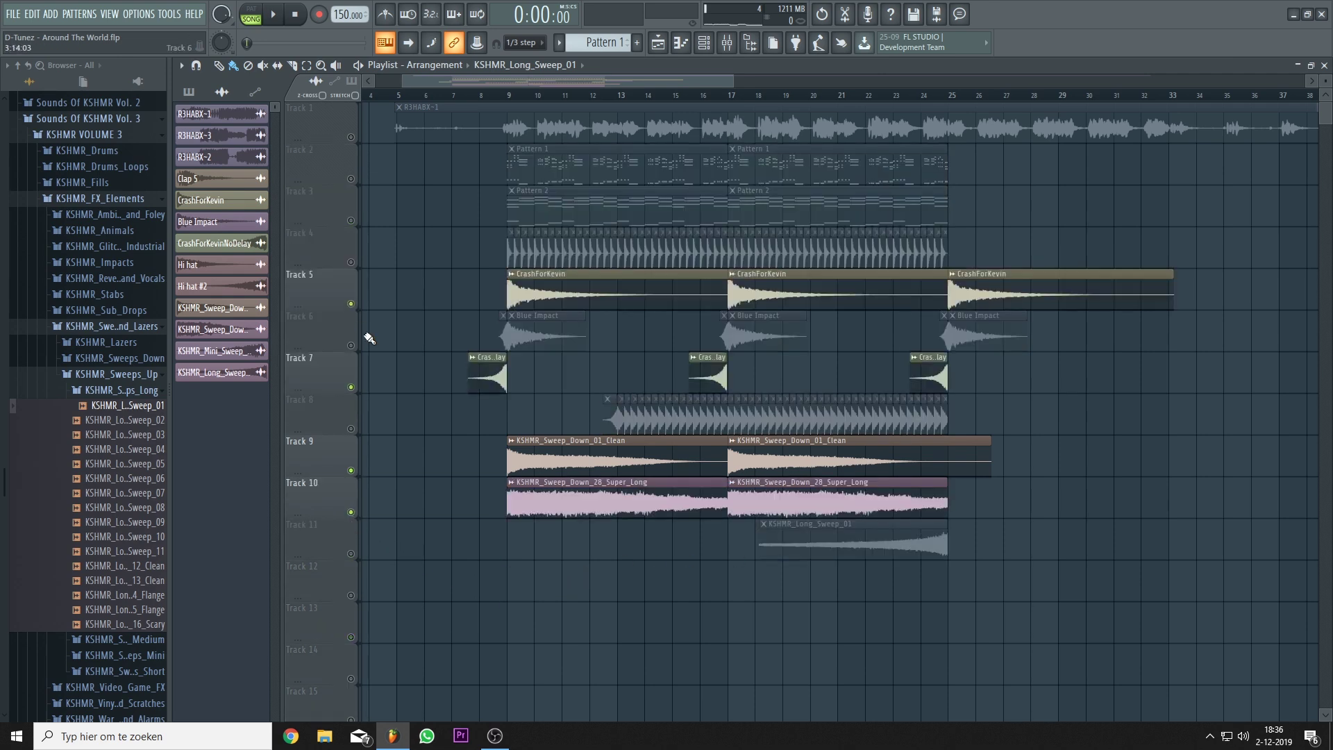
key(space)
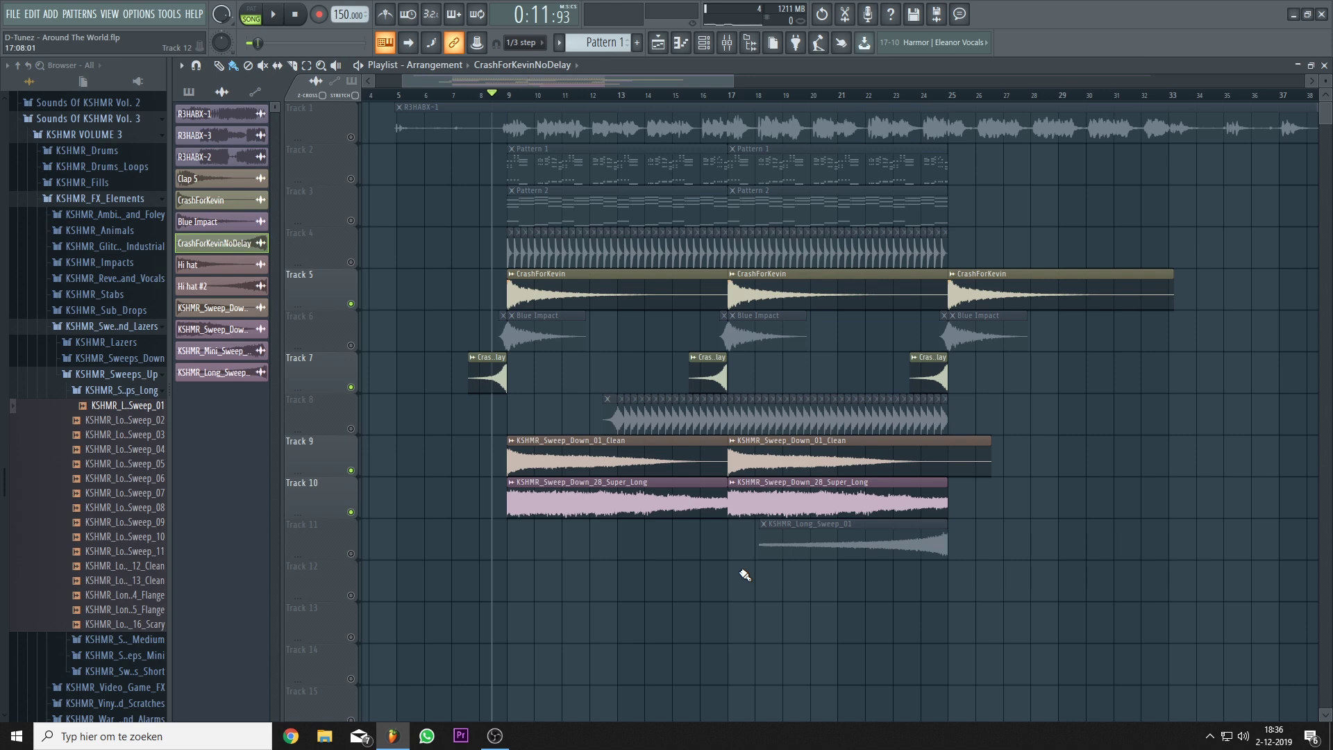
Step: Unsolo the playlist tracks, mute the vocal on Track 1 and play the full drop
right_click(351, 513)
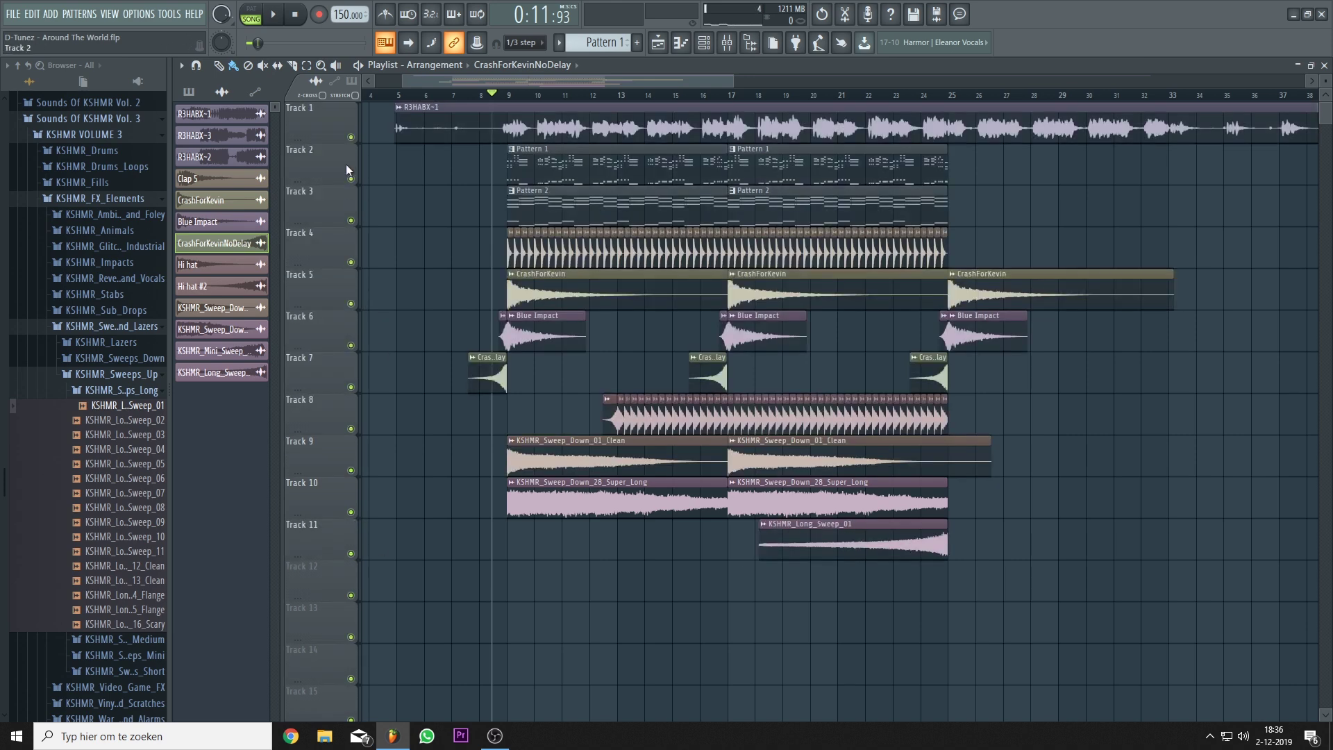
click(352, 137)
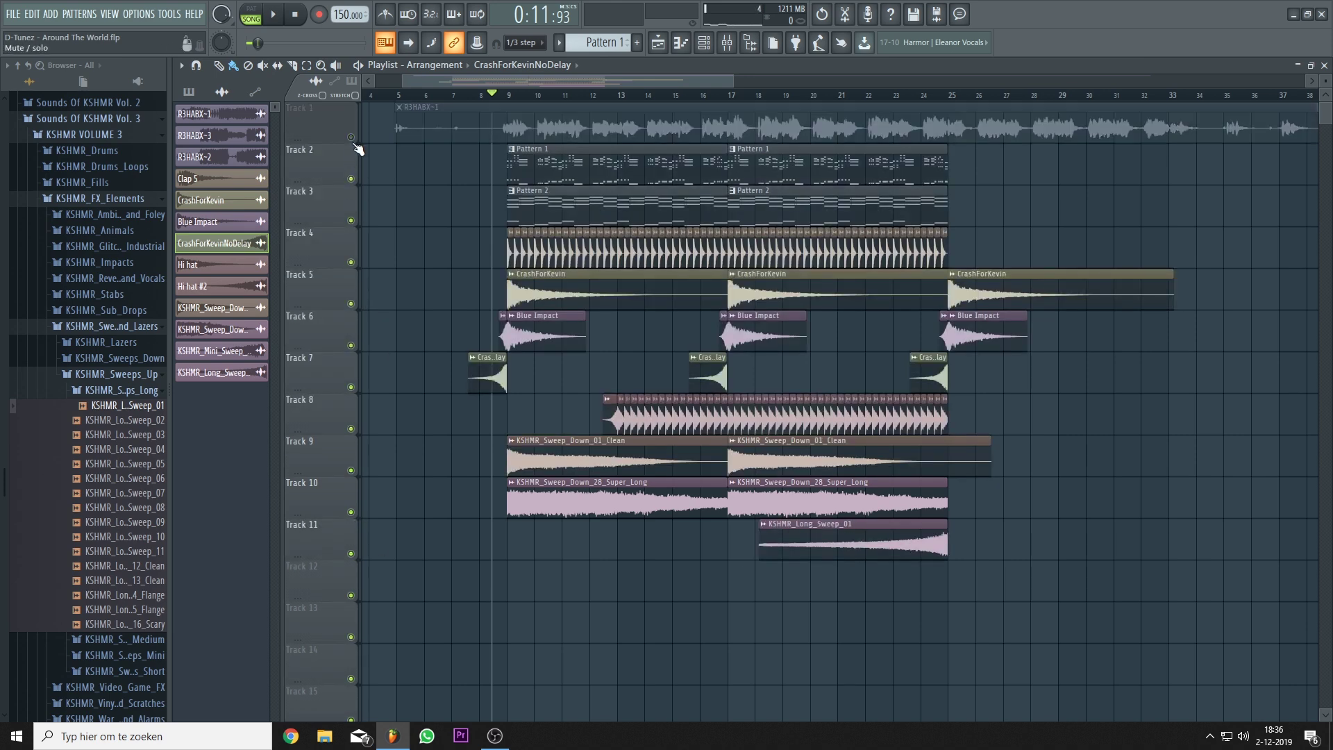
key(space)
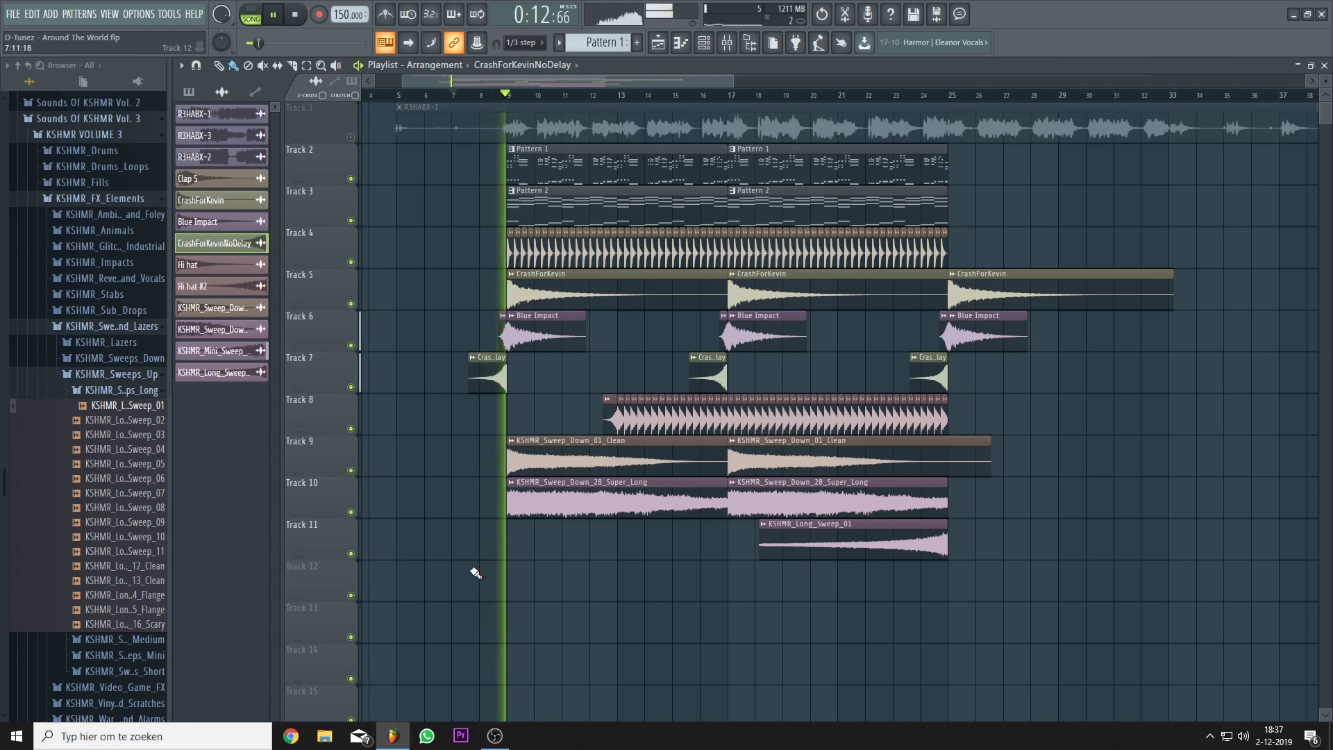
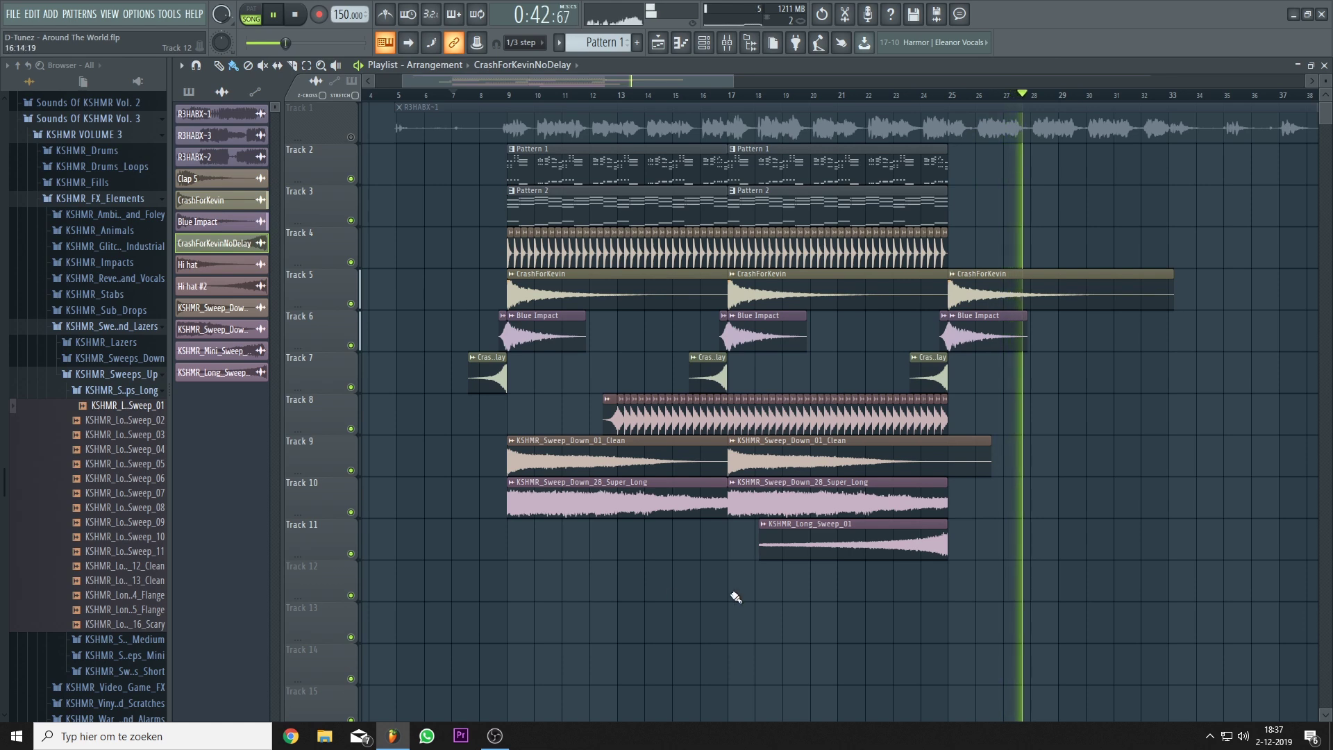
Step: Stop playback and raise the fade-in of the KSHMR_Long_Sweep_01 sample on Track 11
double_click(875, 555)
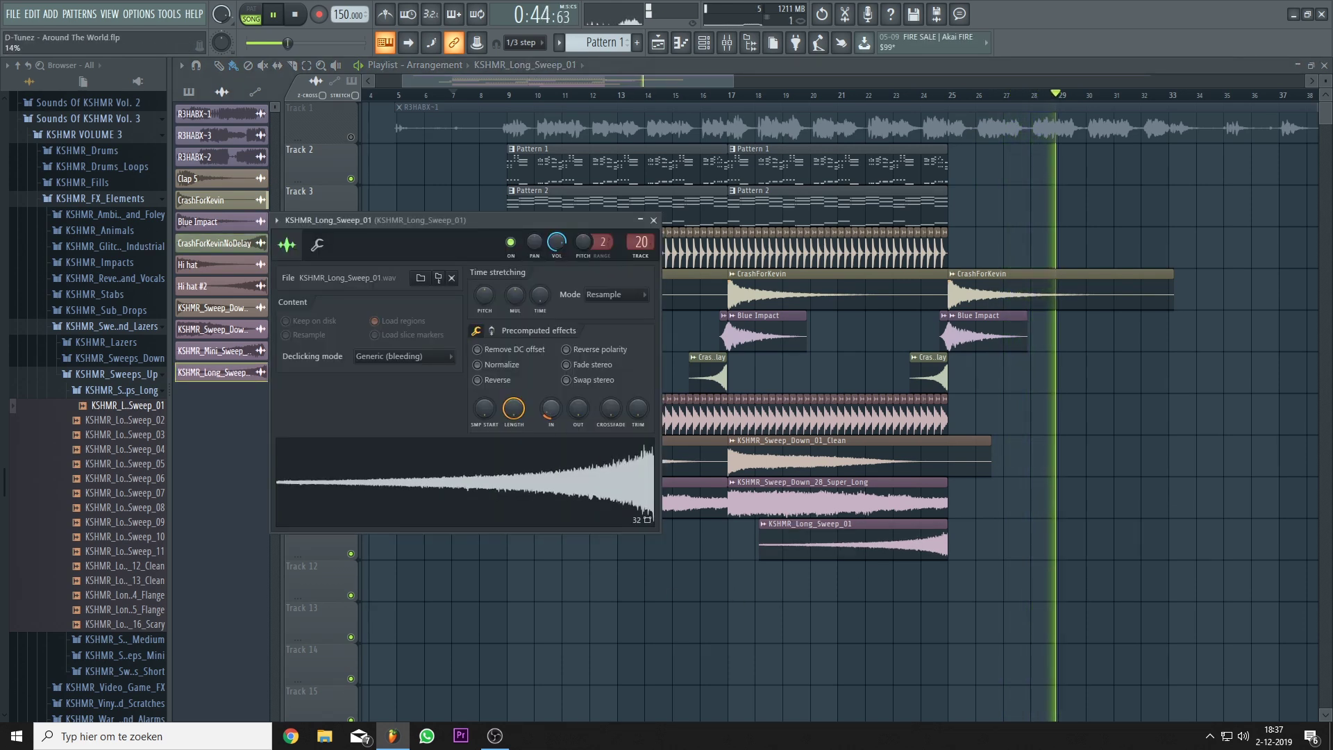
key(space)
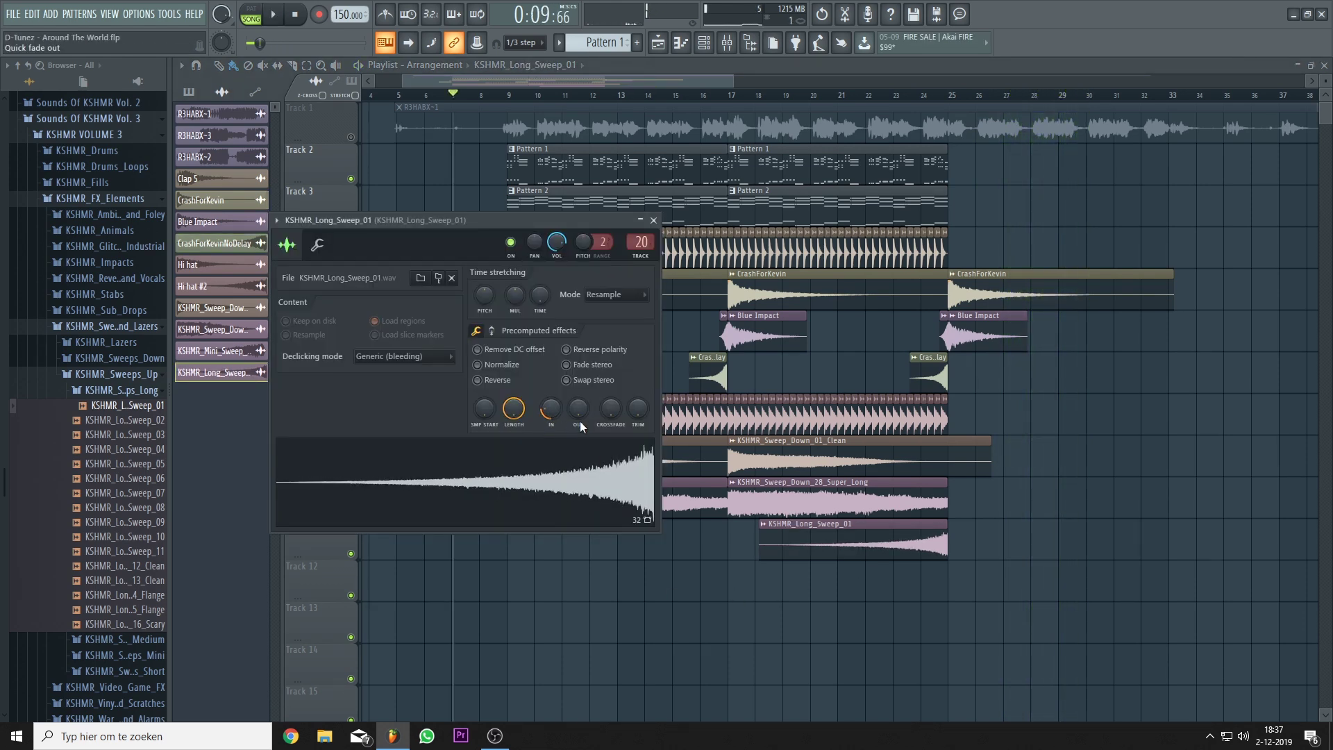
key(Escape)
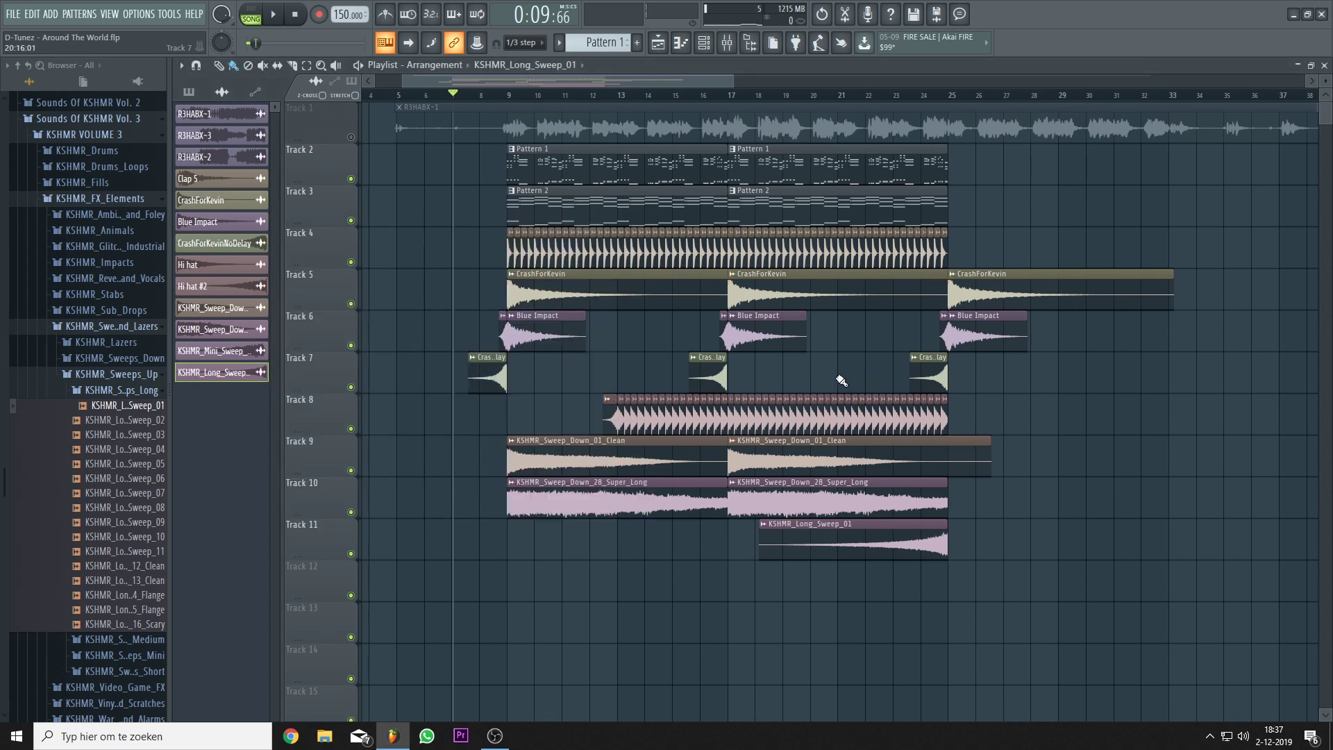
Step: Open the Lead 1 channel's Sylenth1 and change the Mod Env 1 amount on Pitch AB
click(705, 44)
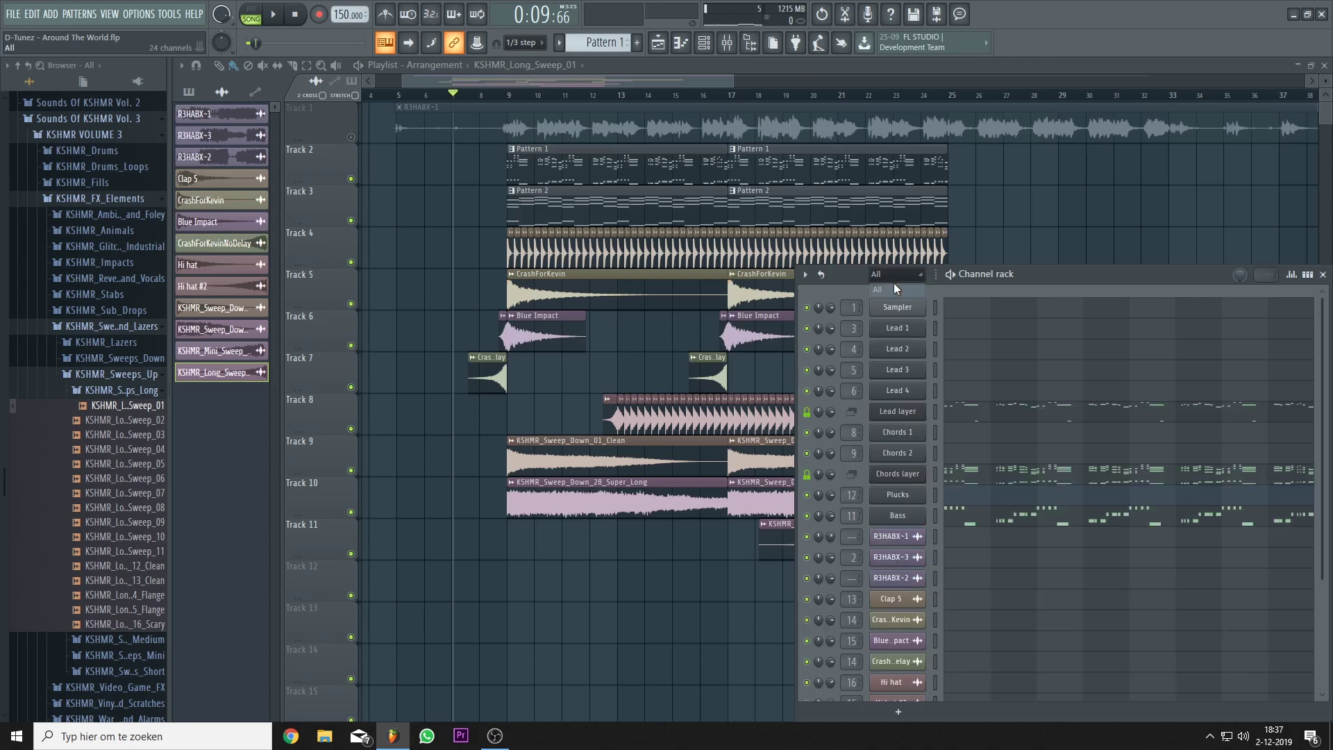
click(898, 328)
drag(627, 243, 575, 57)
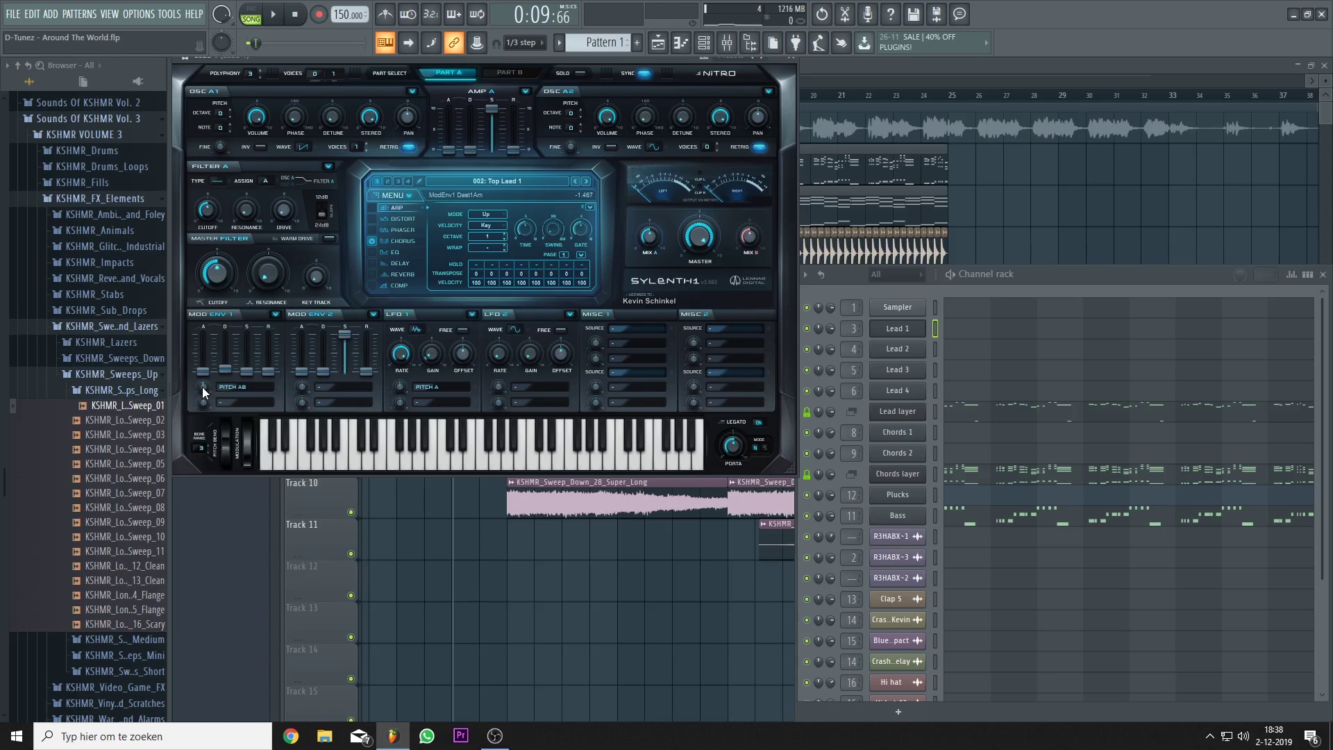
drag(202, 386, 218, 508)
drag(379, 59, 618, 119)
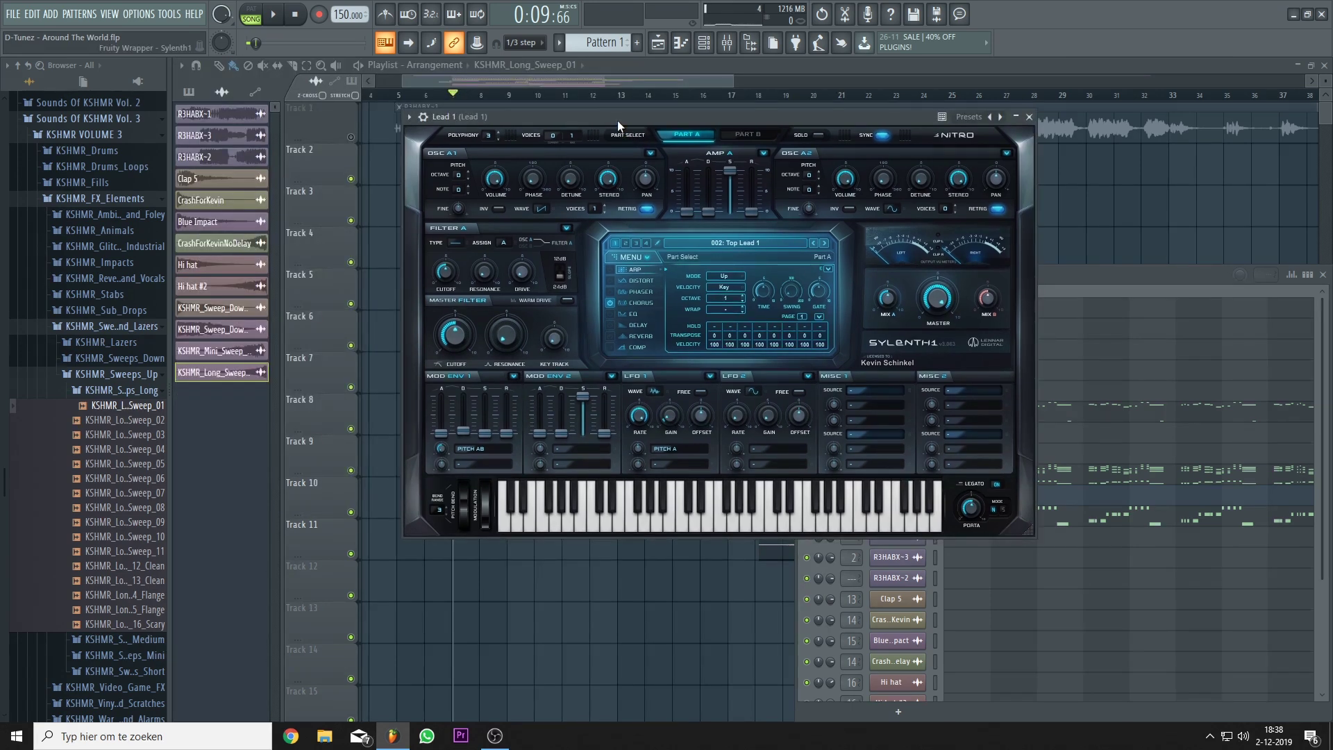
Step: Raise the Mod Env 1 decay and set its Pitch AB amount to 10.000 while auditioning the Lead 1 sound
key(z)
key(z)
key(z)
drag(468, 425, 472, 386)
key(z)
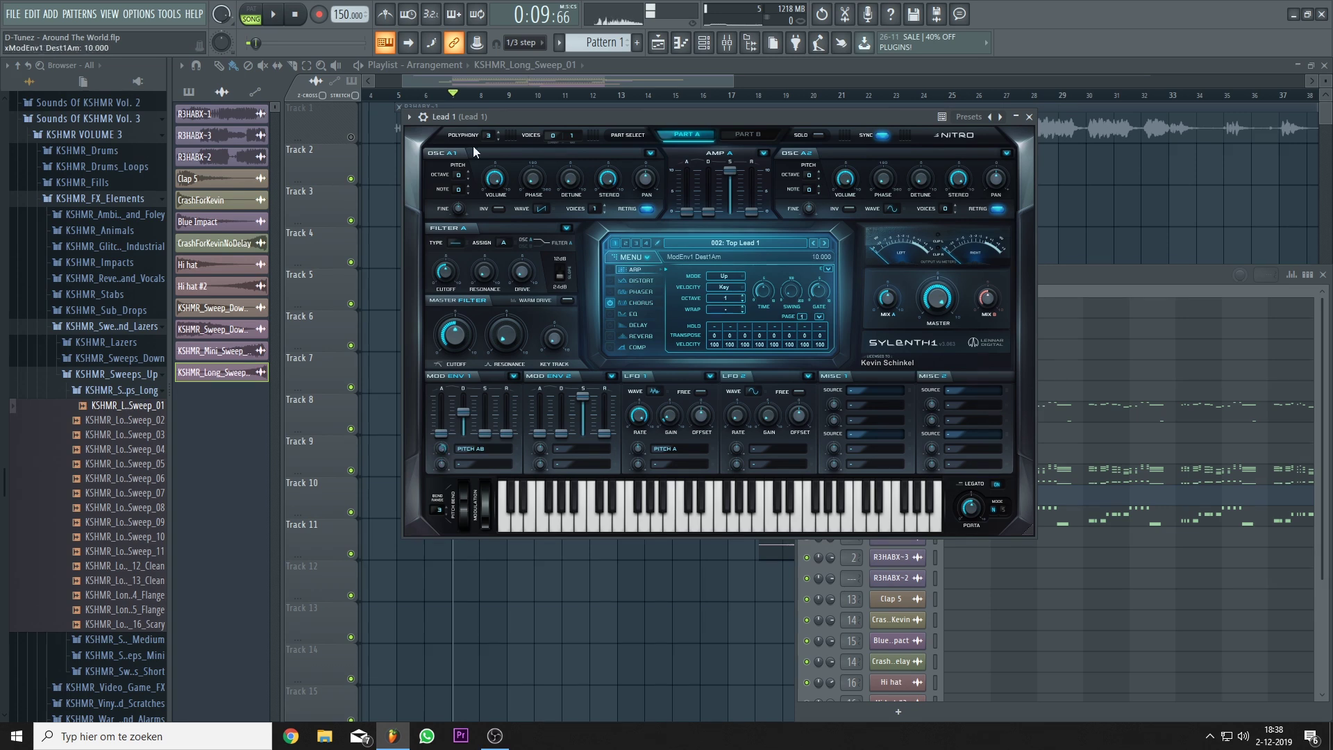
drag(568, 117, 561, 115)
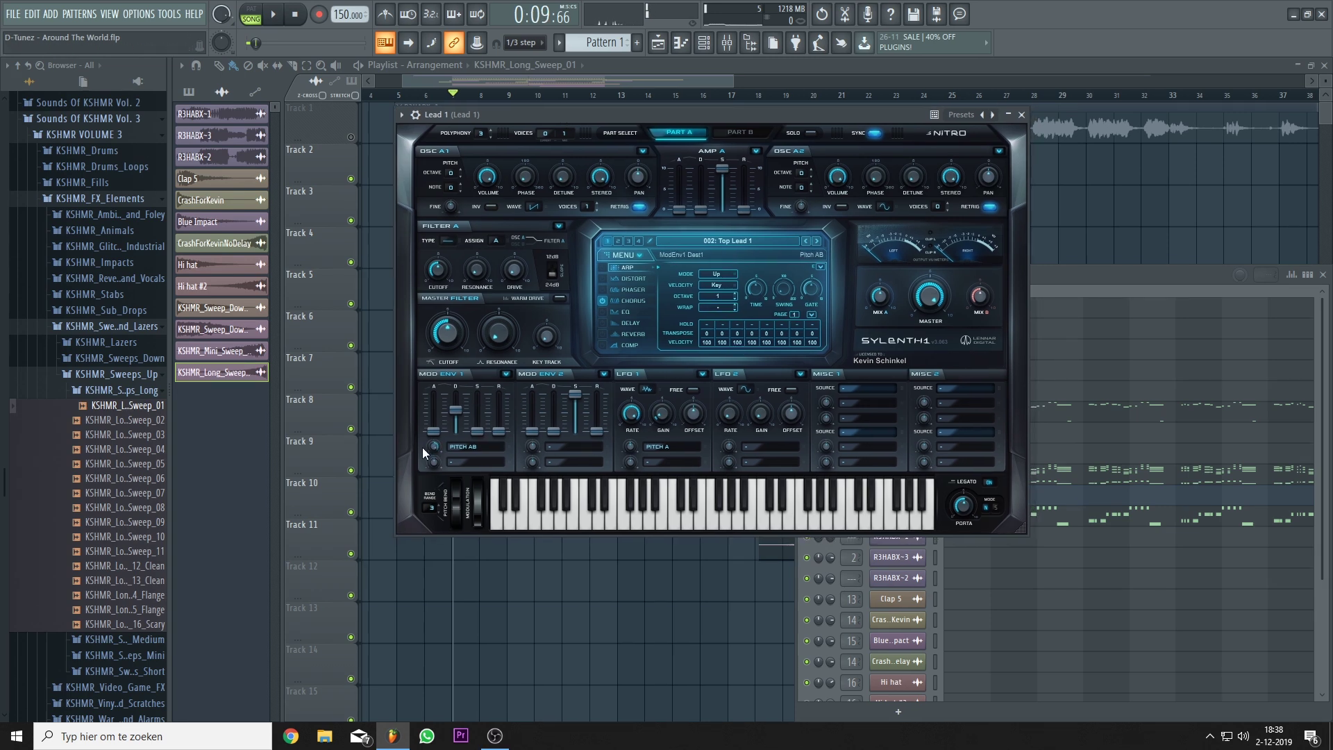
Step: Lower the Mod Env 1 decay and rework its Pitch AB amount on Lead 1 while auditioning the note
key(z)
key(z)
drag(469, 489, 473, 496)
key(z)
key(z)
mouse_move(435, 445)
mouse_down()
mouse_move(437, 495)
mouse_move(443, 455)
mouse_up()
key(z)
key(z)
key(z)
key(z)
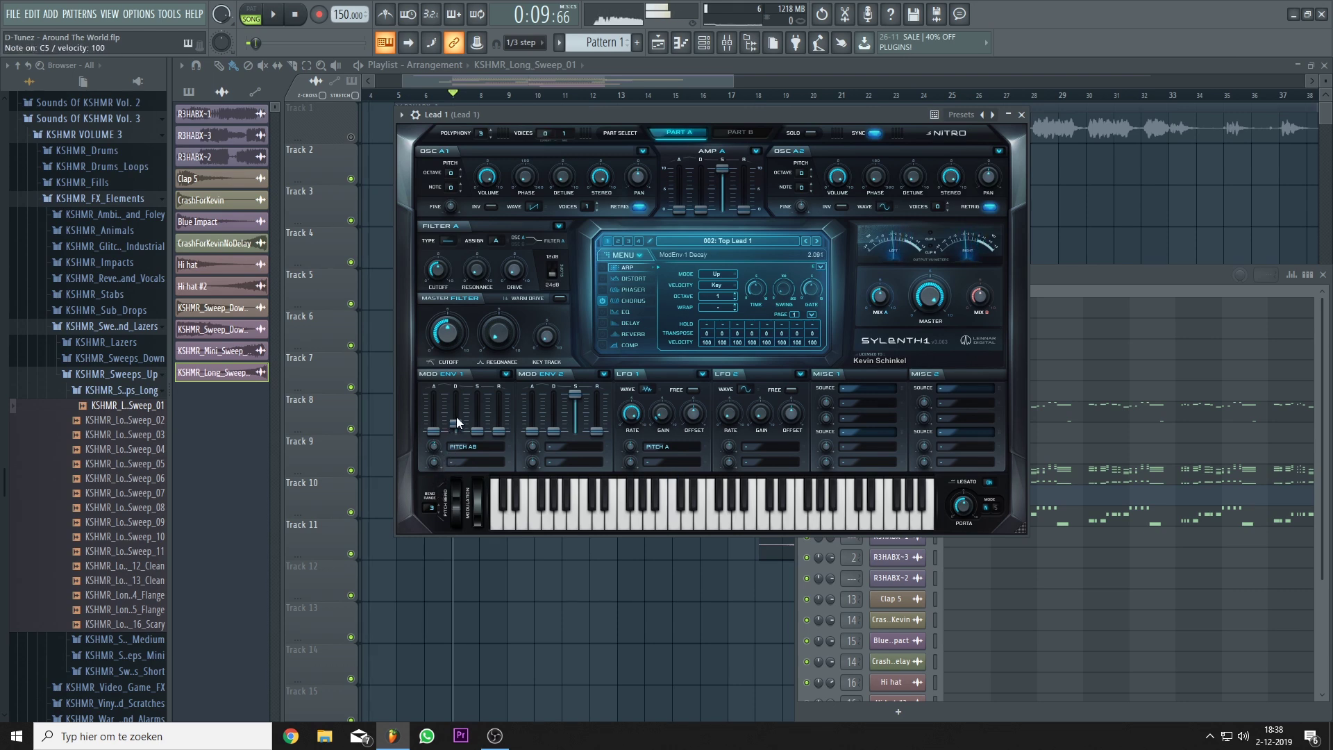
Step: Reduce Lead 1's Mod Env 1 Pitch AB amount and shorten its decay further while auditioning the note
drag(441, 427, 442, 439)
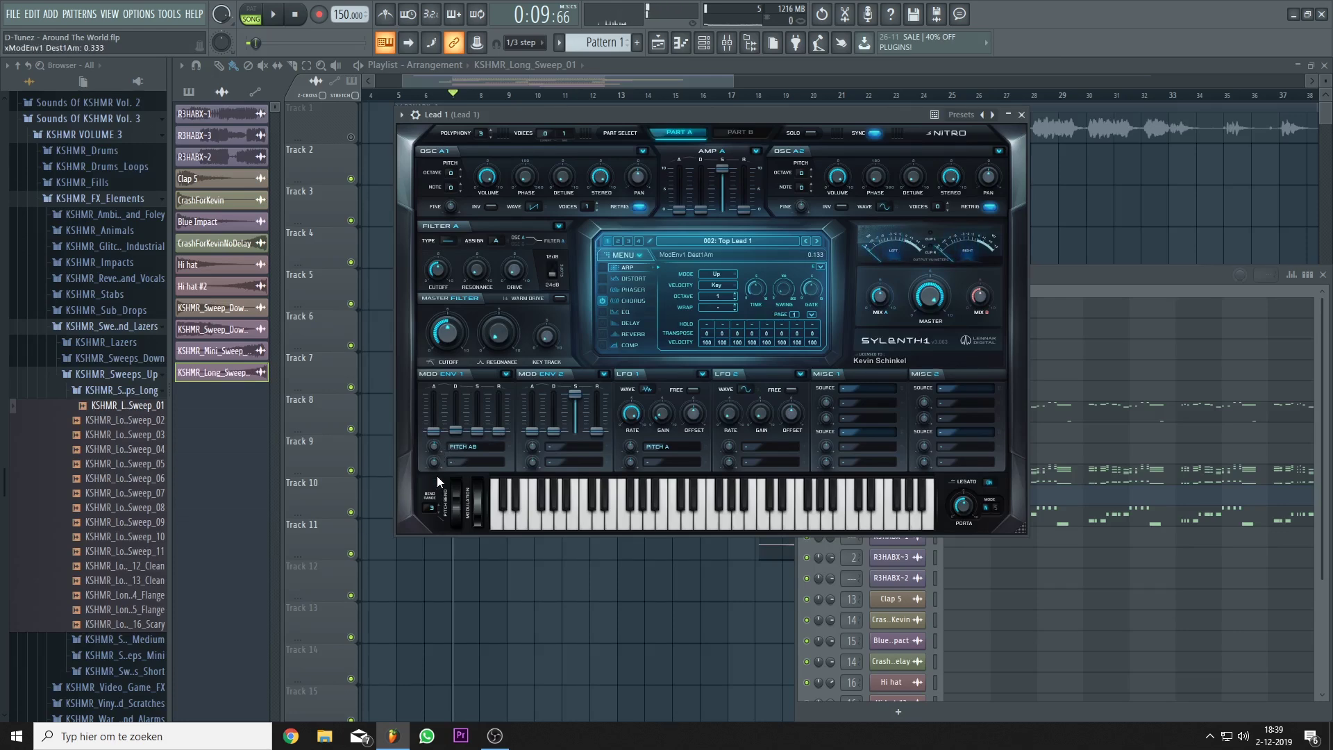
key(z)
key(z)
drag(459, 425, 462, 433)
key(z)
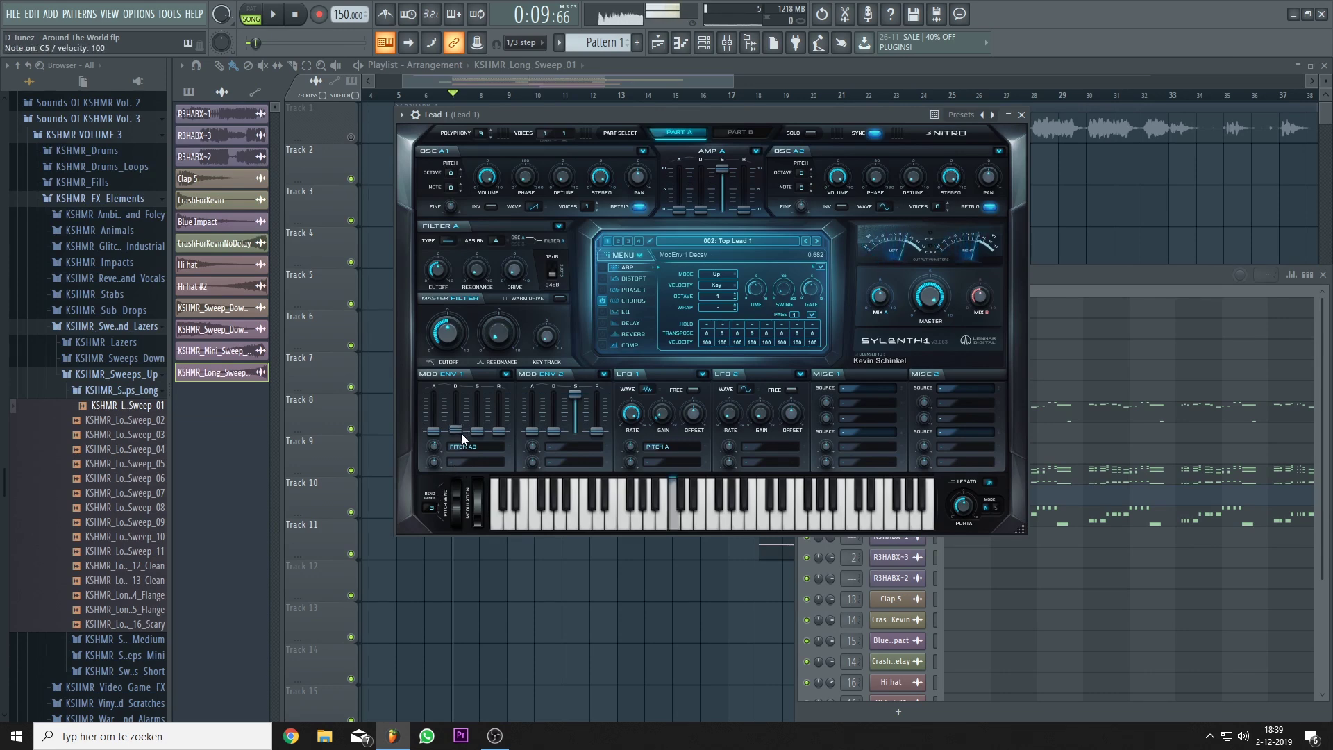
key(z)
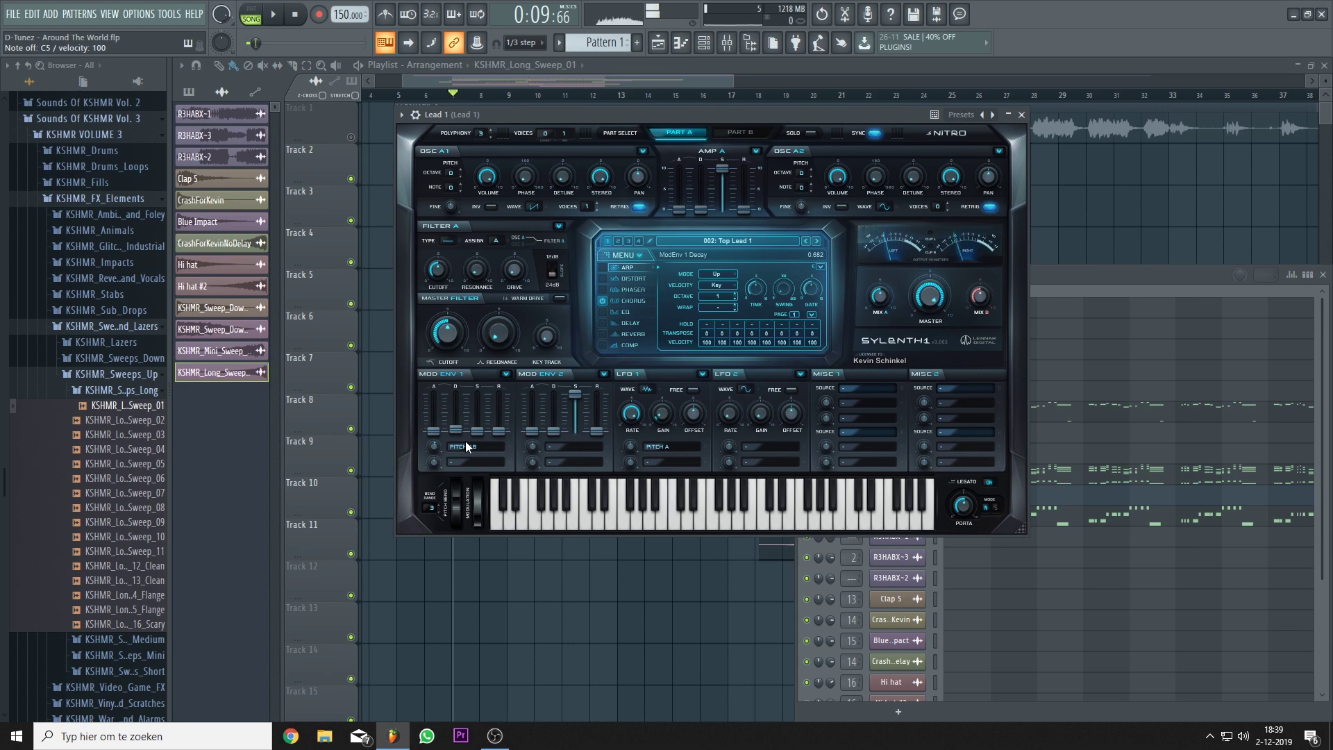
Step: Open the Lead 2 channel's Sylenth1 and raise the Mod Env 2 Pitch AB amount while auditioning the sound
click(1052, 303)
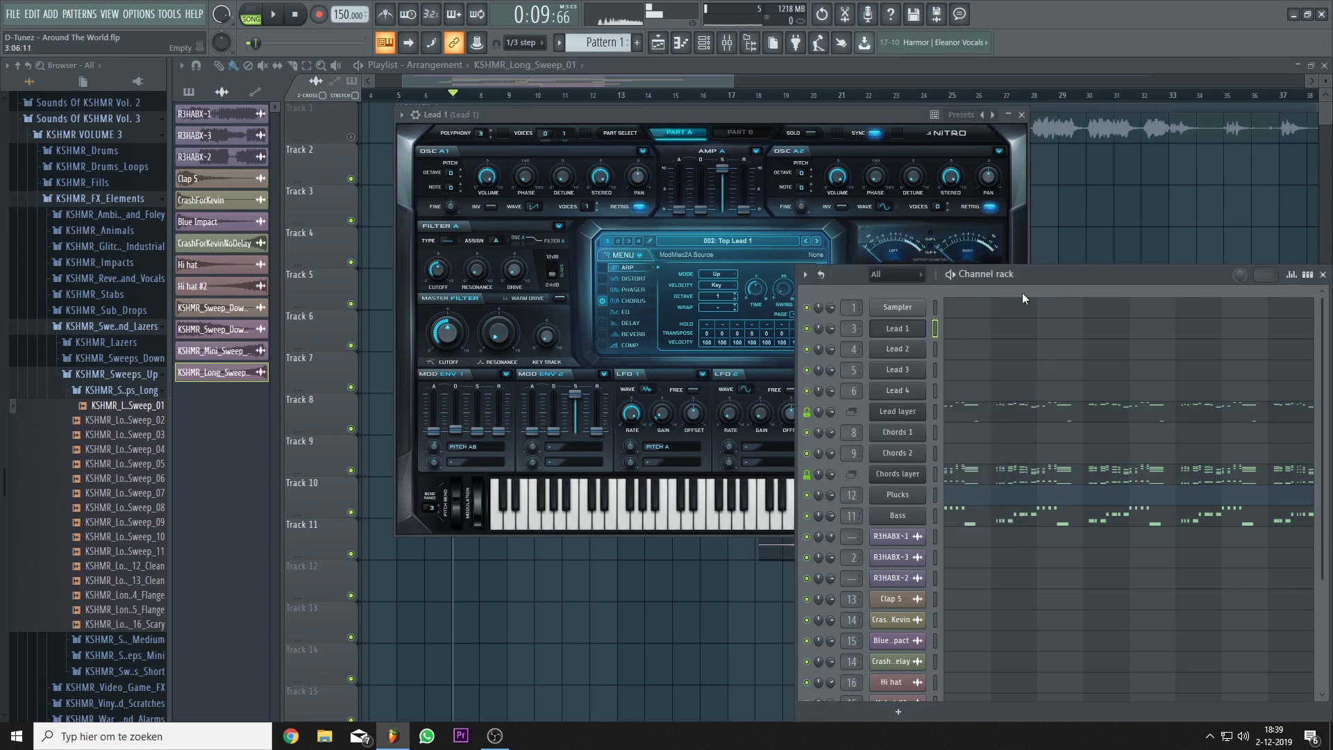
click(891, 352)
key(z)
drag(408, 582, 431, 567)
key(z)
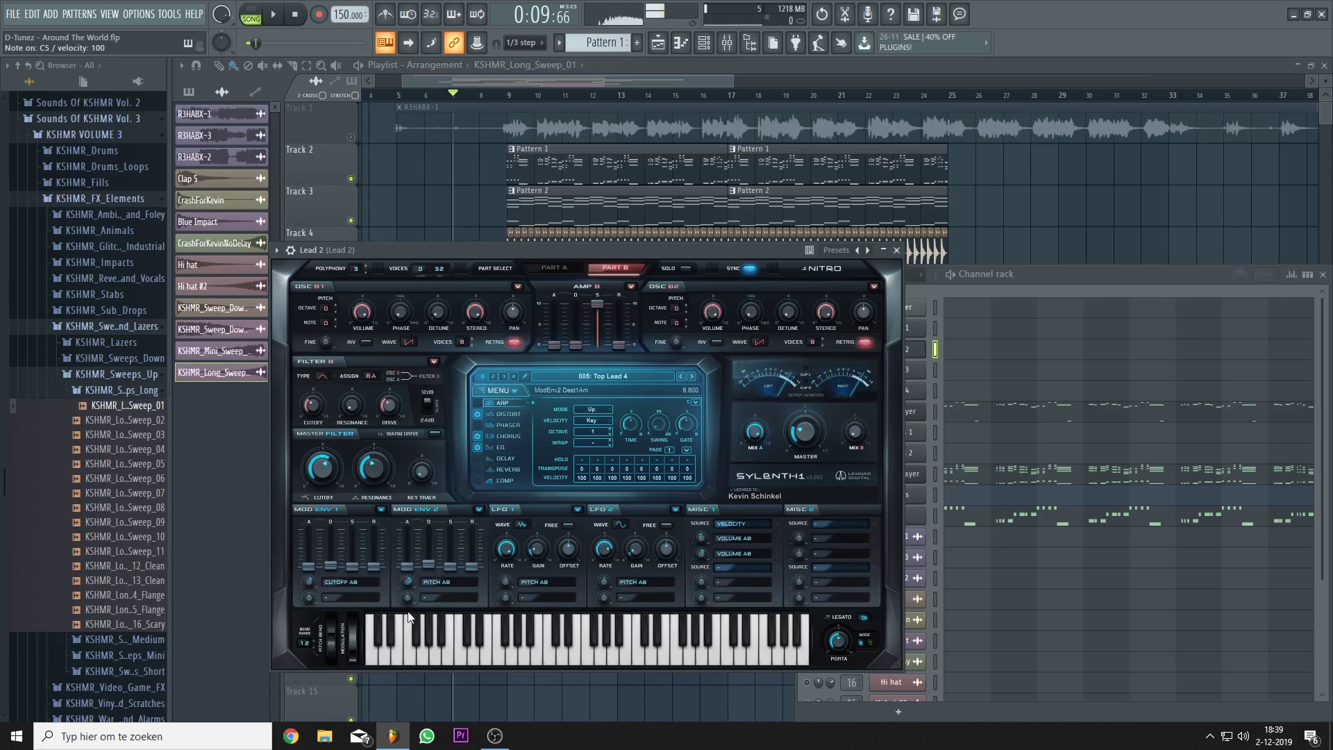
key(z)
Step: Adjust Lead 3's Mod Env 1 Pitch AB amount and set Lead 4's Mod Env 2 Pitch AB amount to 4.000, auditioning each
click(929, 289)
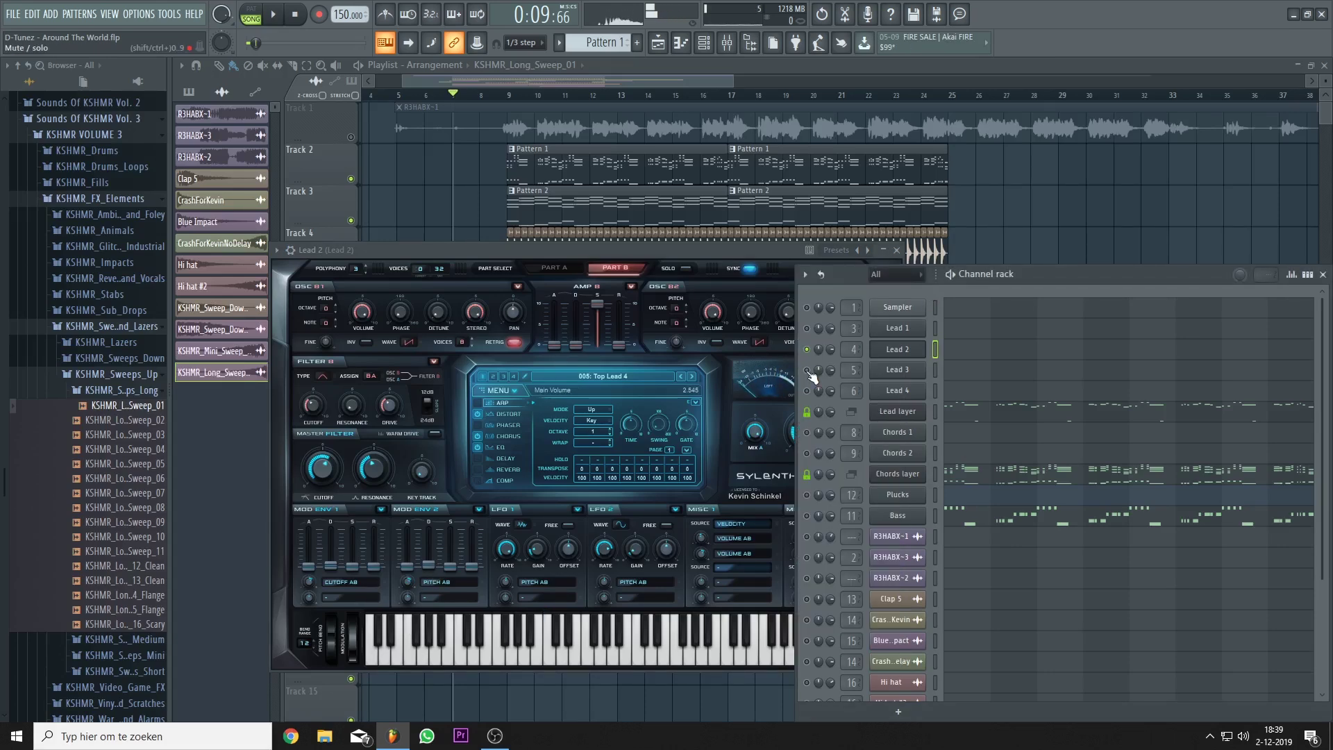
click(896, 370)
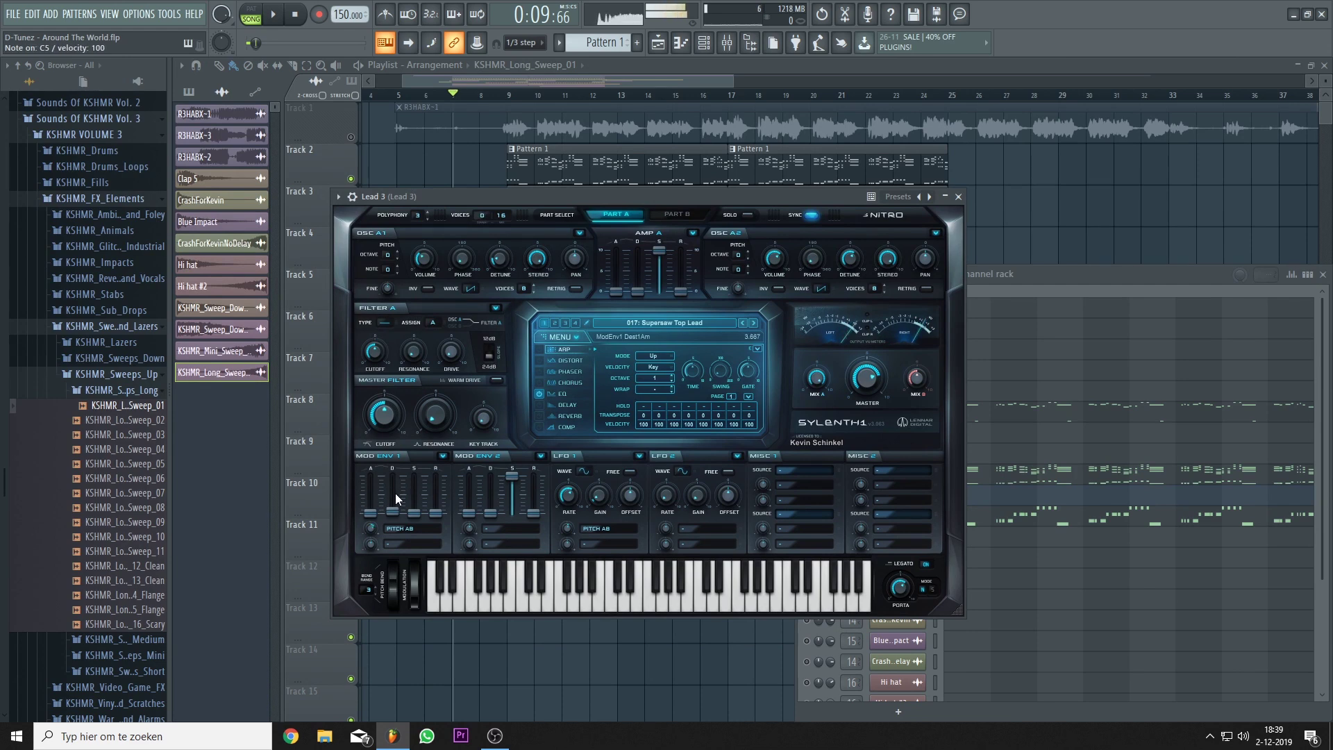
key(z)
click(819, 401)
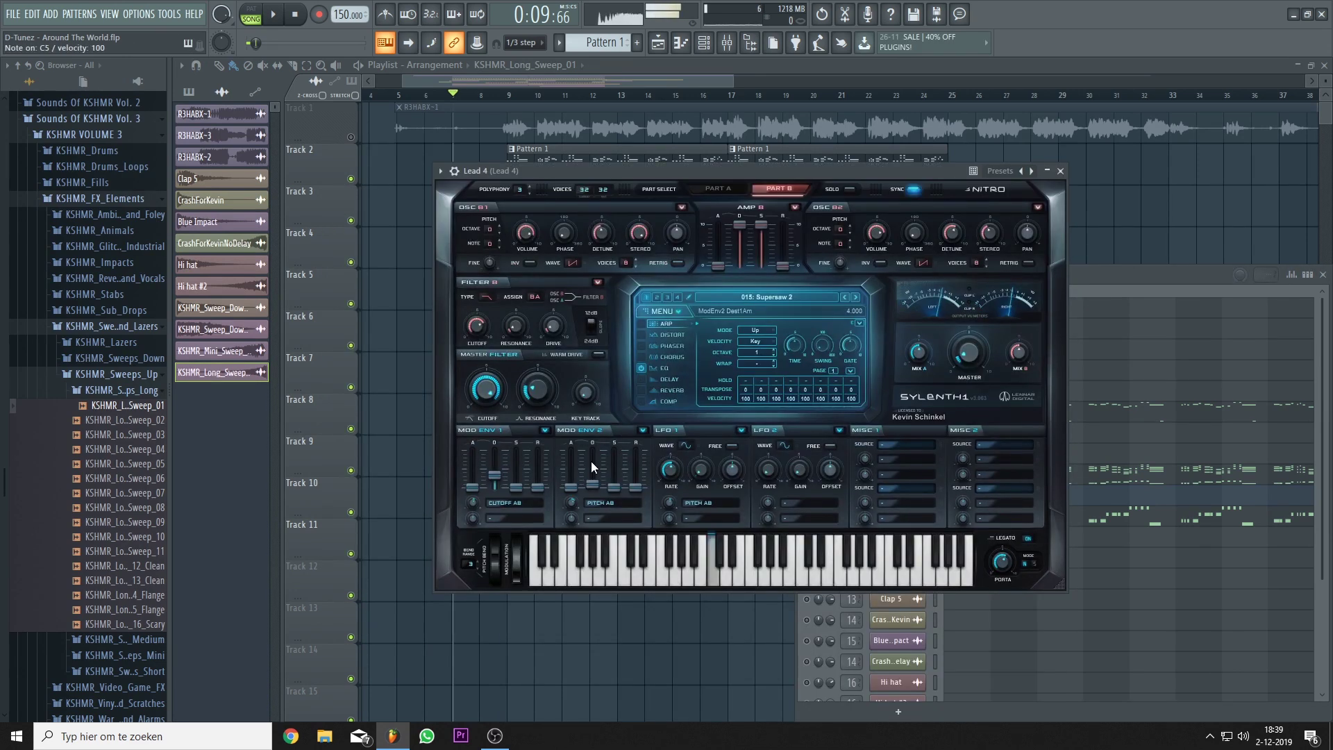
key(z)
Step: Set the Mod Env 2 Pitch AB amount to 1.667 on Chords 1 and 3.267 on Chords 2, auditioning each sound
click(1116, 339)
click(896, 432)
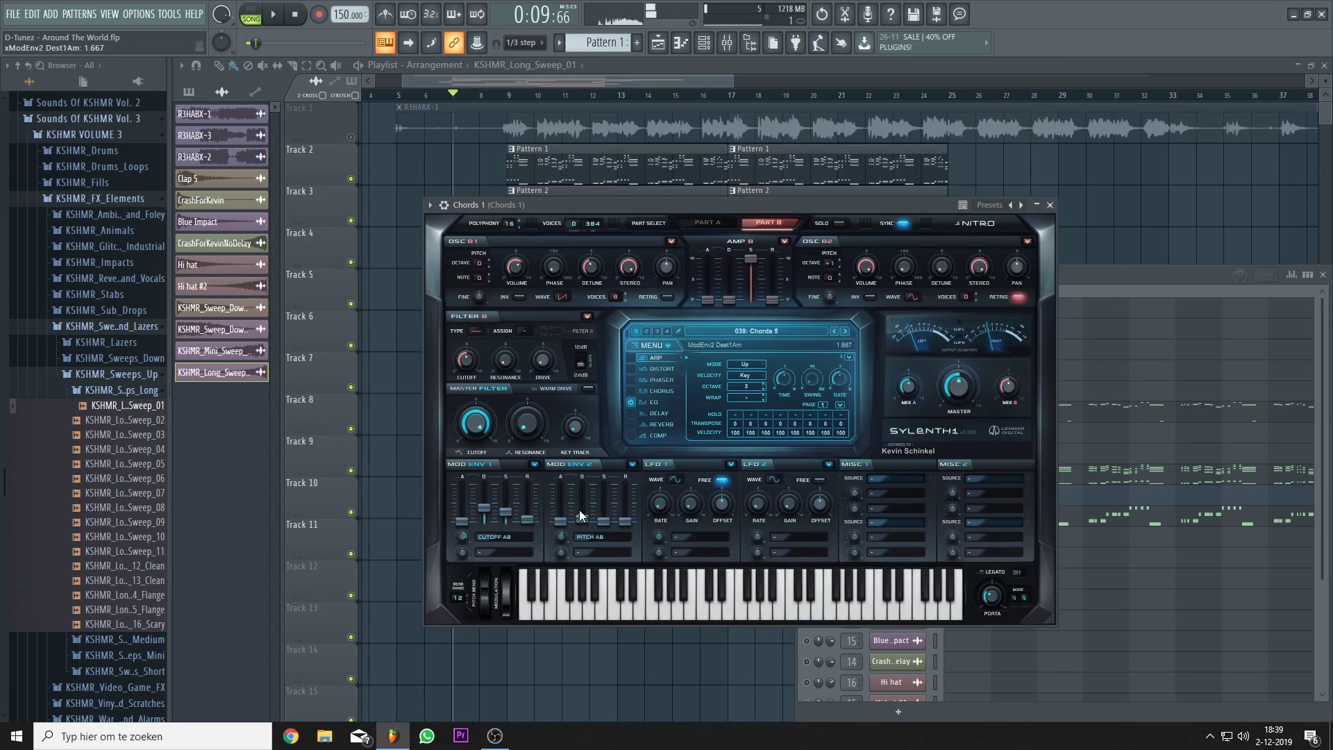
key(z)
click(1085, 288)
click(892, 454)
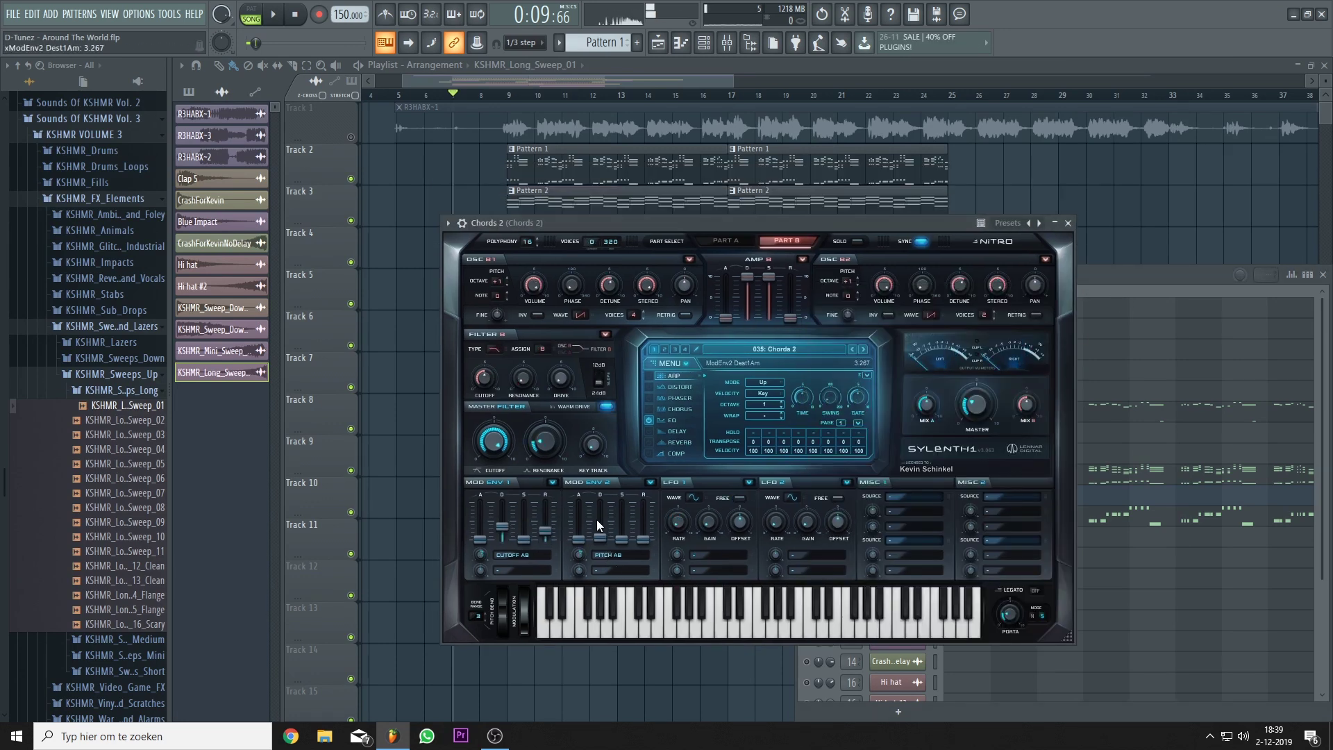
key(z)
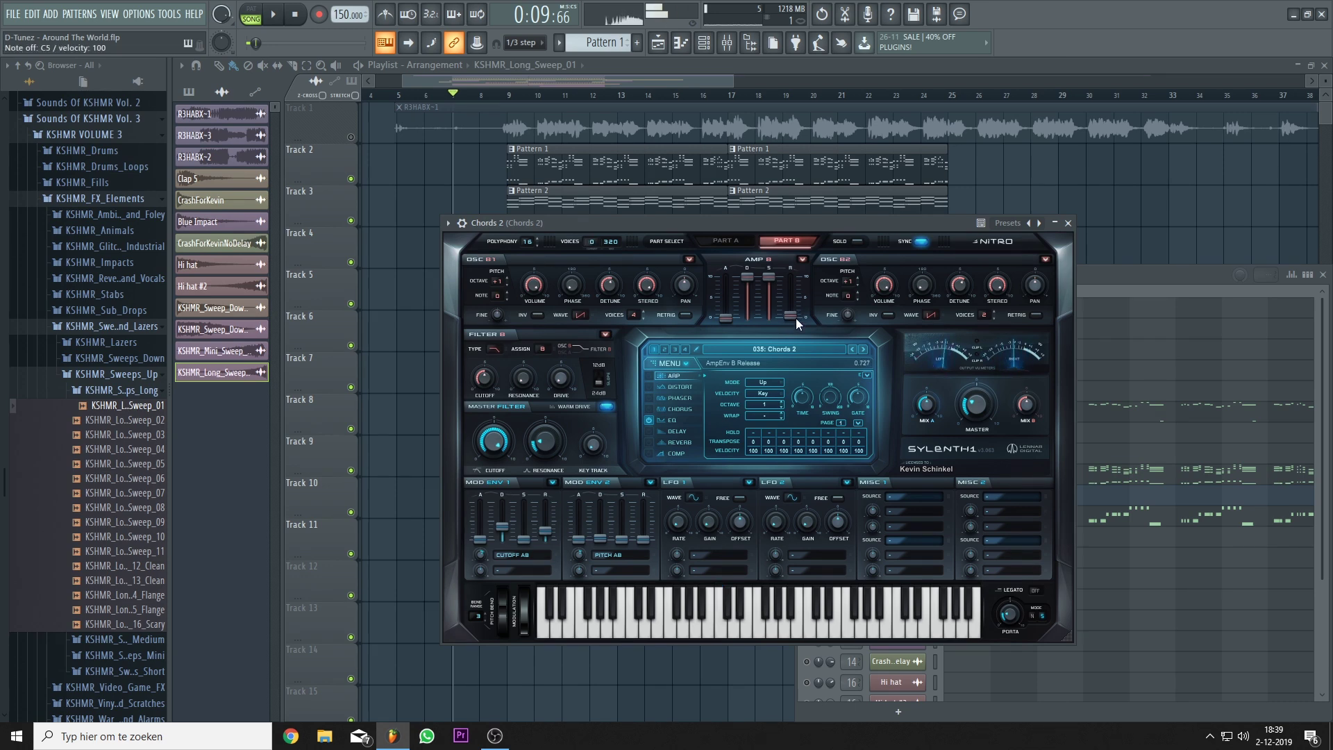
Step: Review the synth settings of the chord and lead channels again, then return to the playlist
click(726, 241)
click(1111, 312)
click(896, 391)
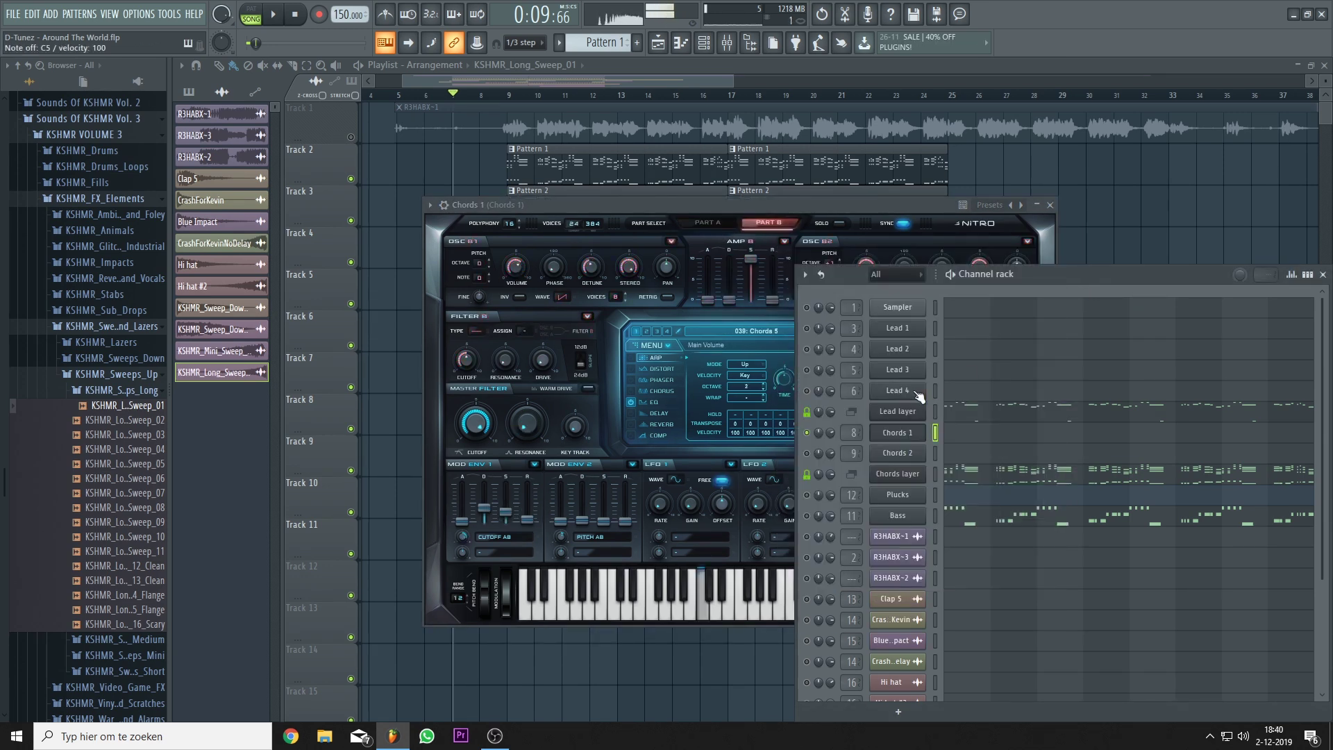
click(908, 375)
click(685, 285)
key(z)
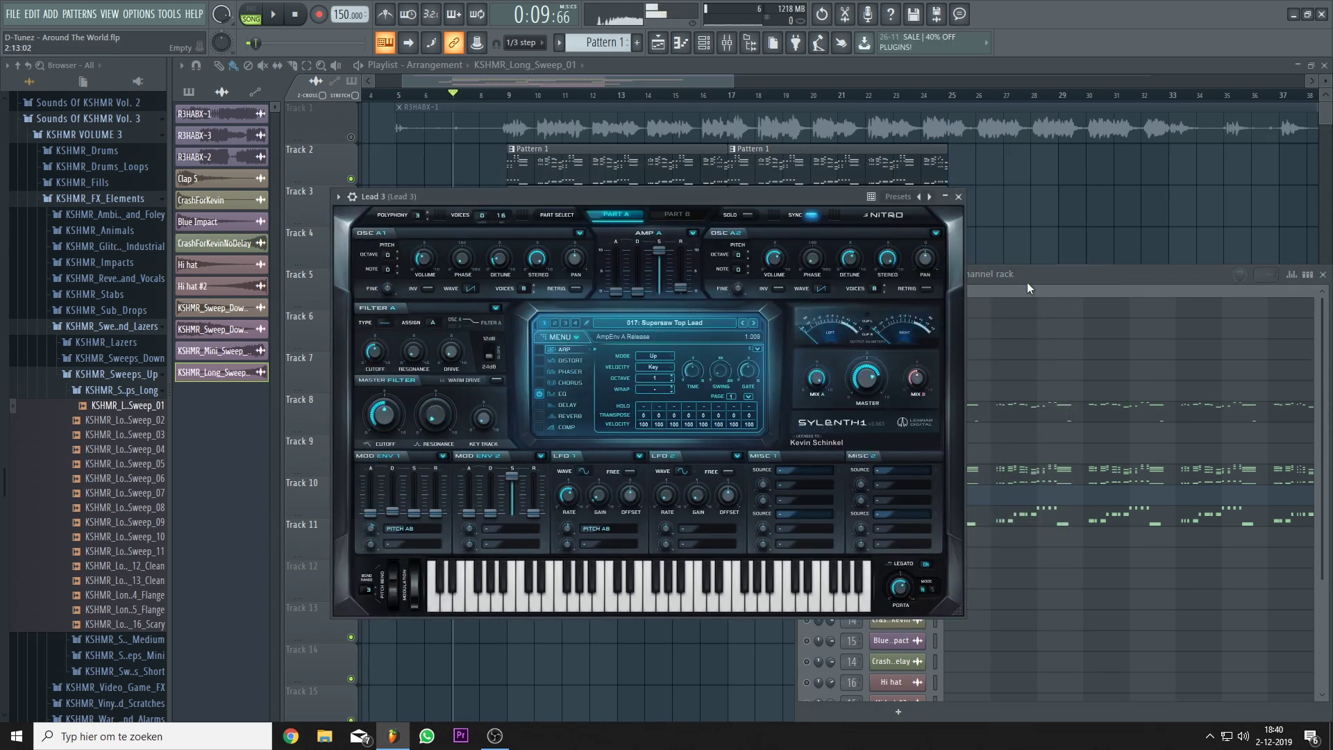
click(1027, 282)
click(889, 343)
click(909, 328)
click(1085, 285)
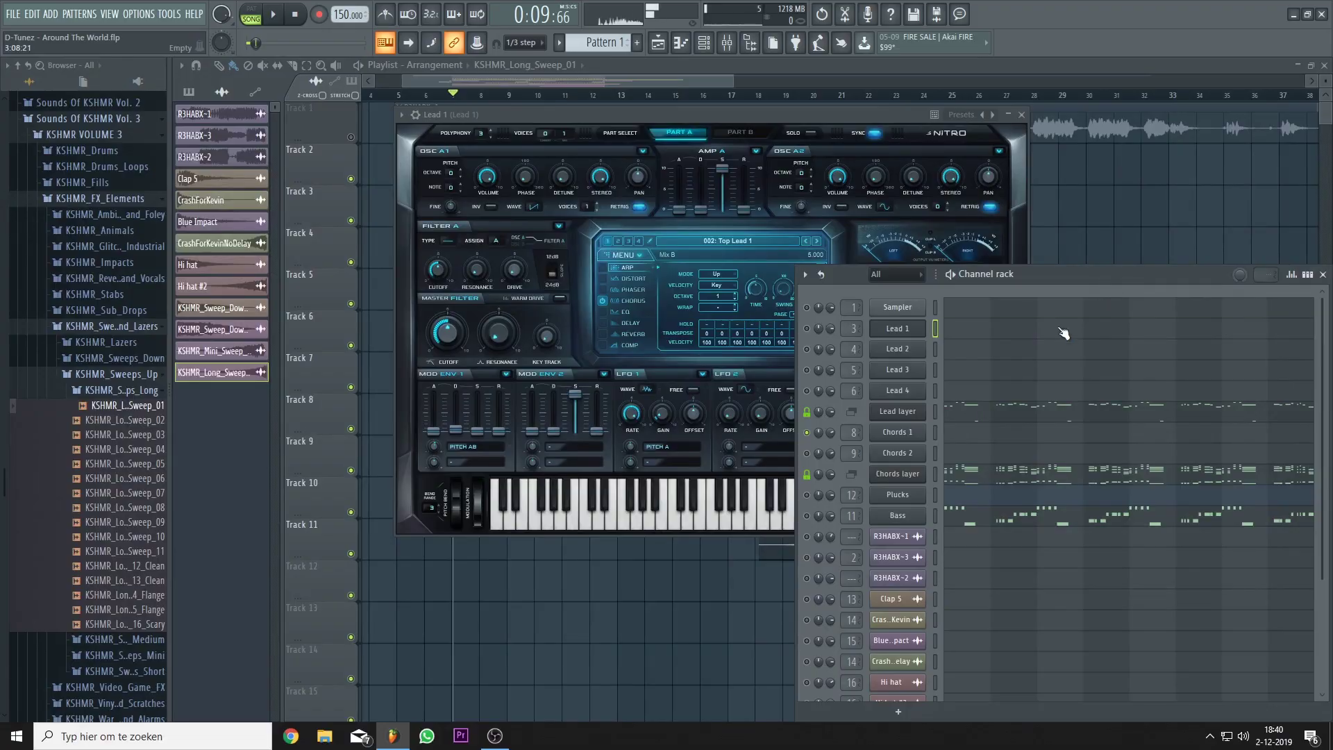
click(1159, 185)
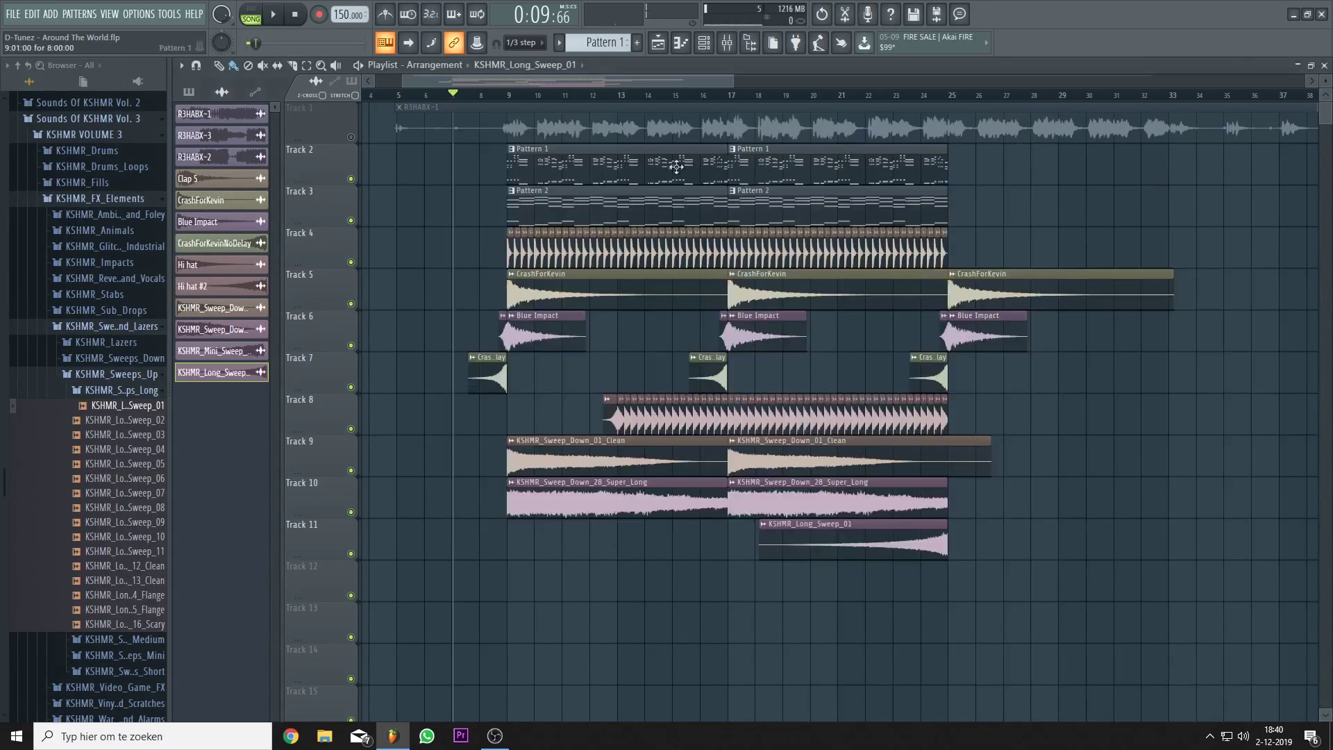
Step: Switch to pattern mode and play Pattern 1 with the channel rack open, then stop playback
click(257, 21)
key(space)
click(704, 42)
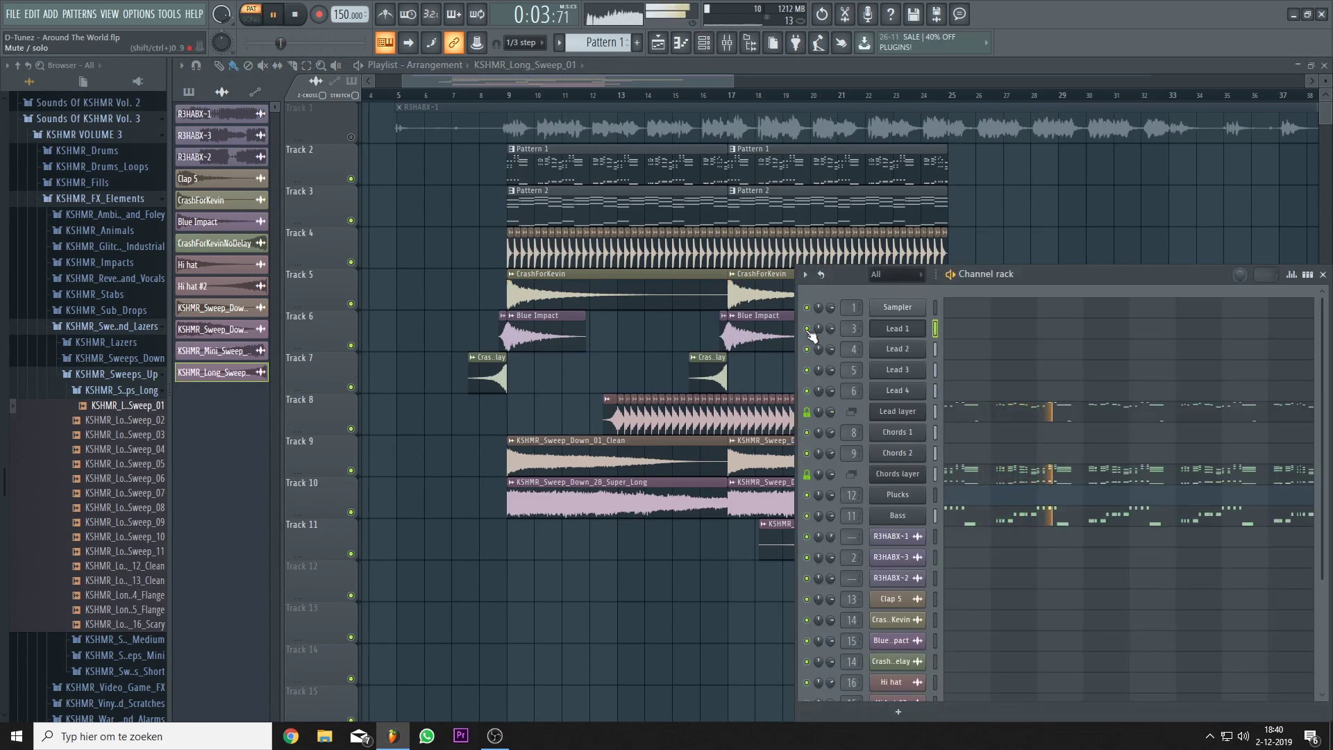
key(space)
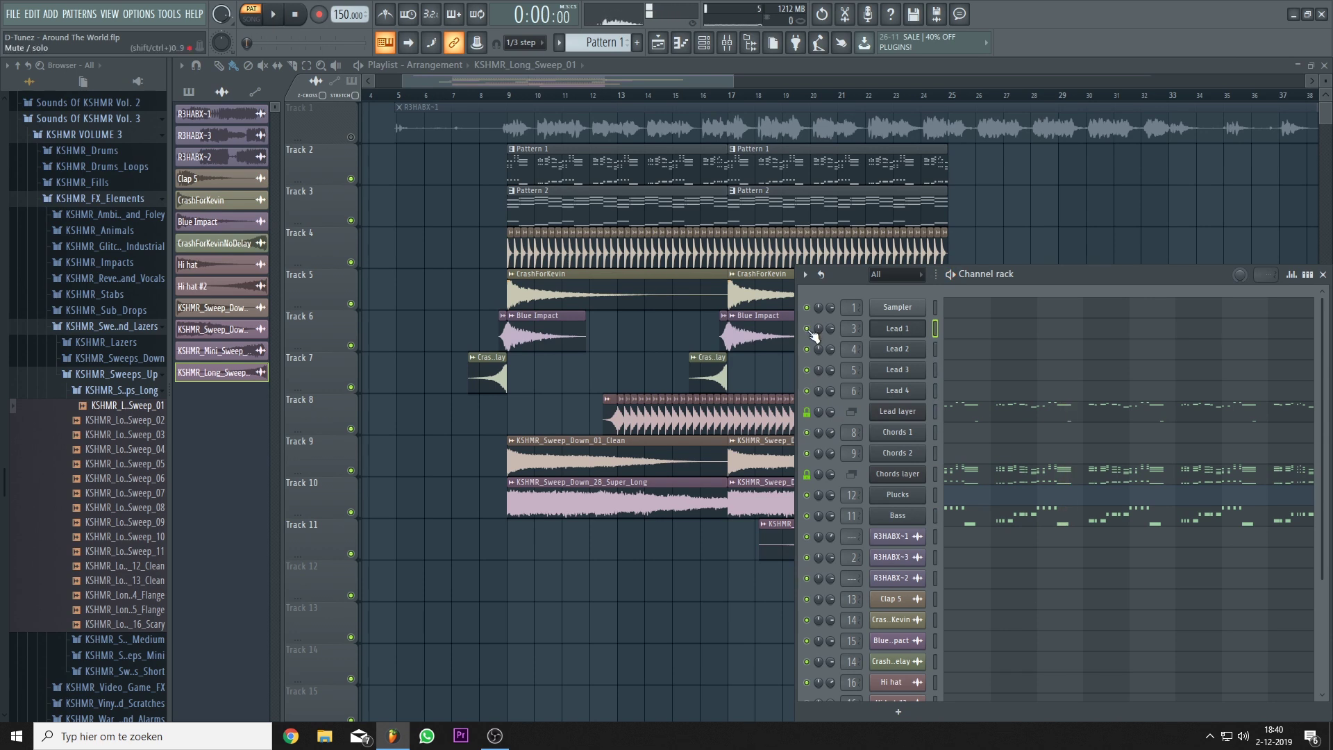
Step: Solo Lead 2 during pattern playback and set its Mod Env 2 Pitch AB amount to 2.067
right_click(808, 328)
right_click(806, 349)
key(space)
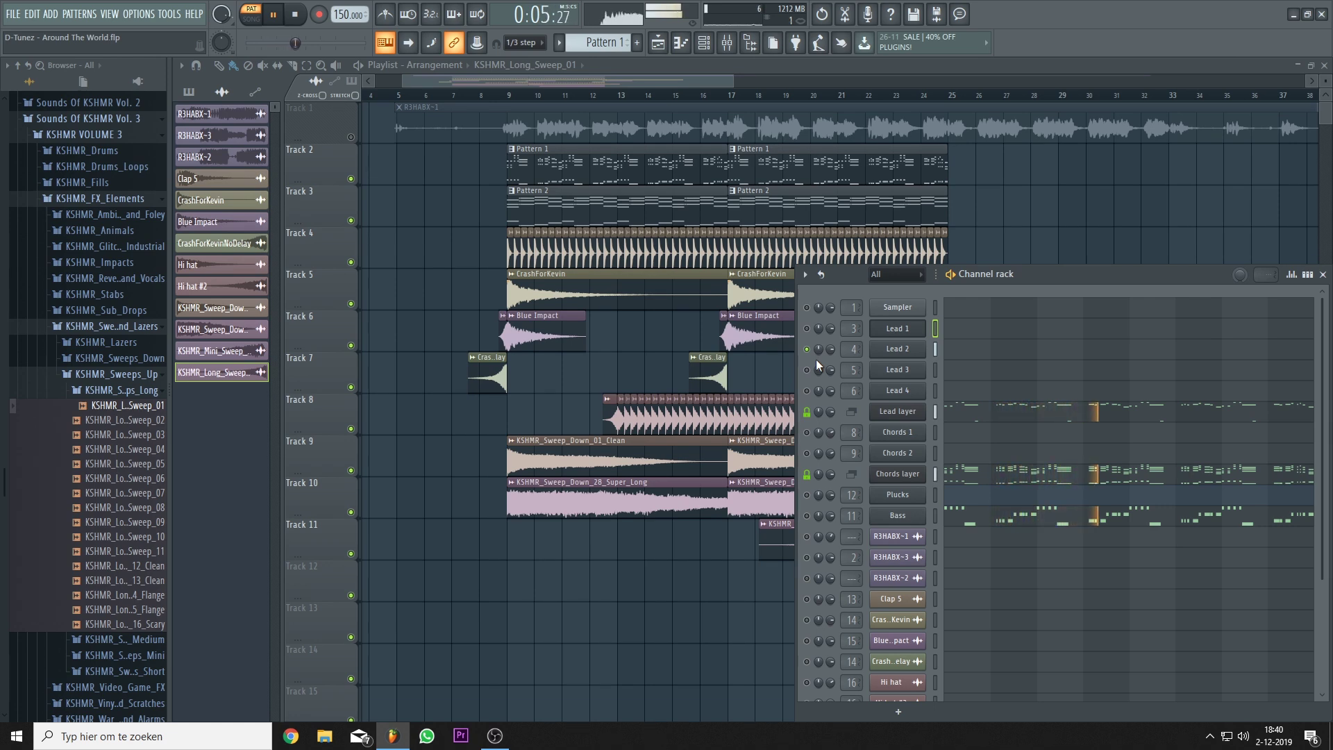
click(896, 350)
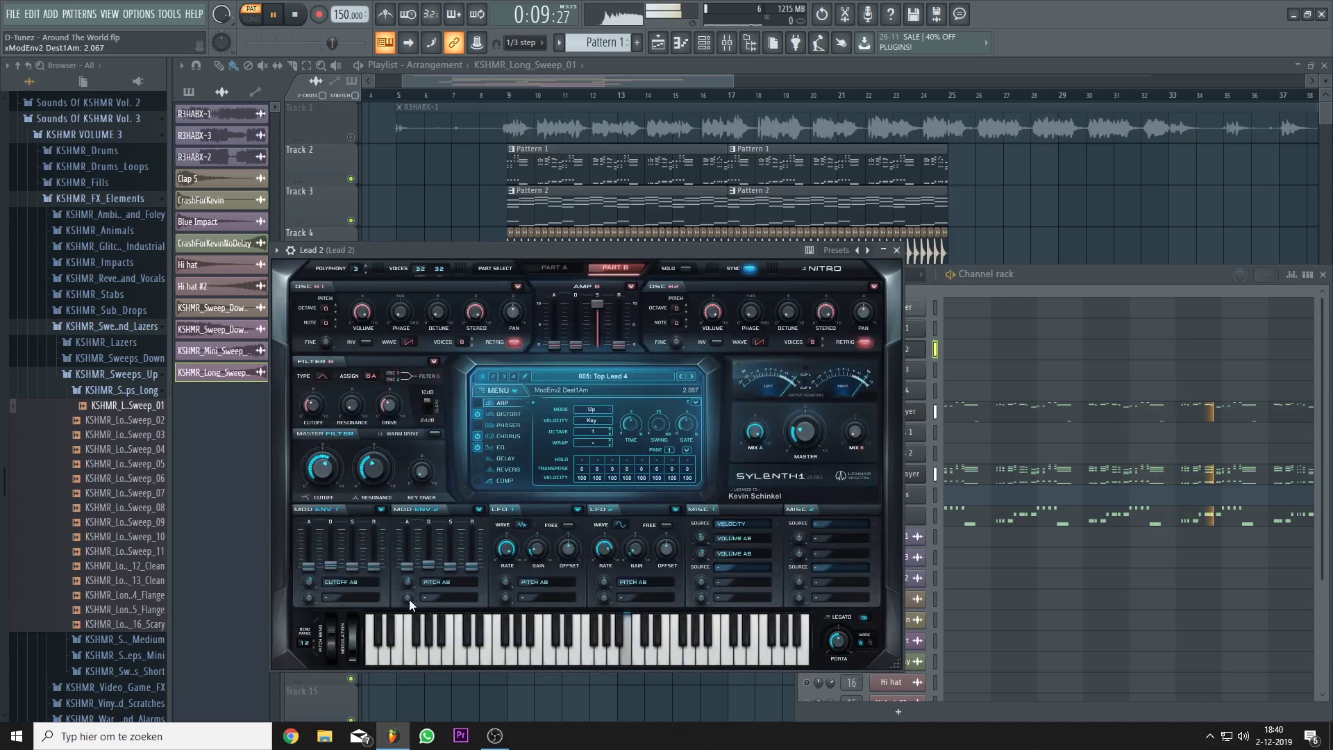
click(935, 296)
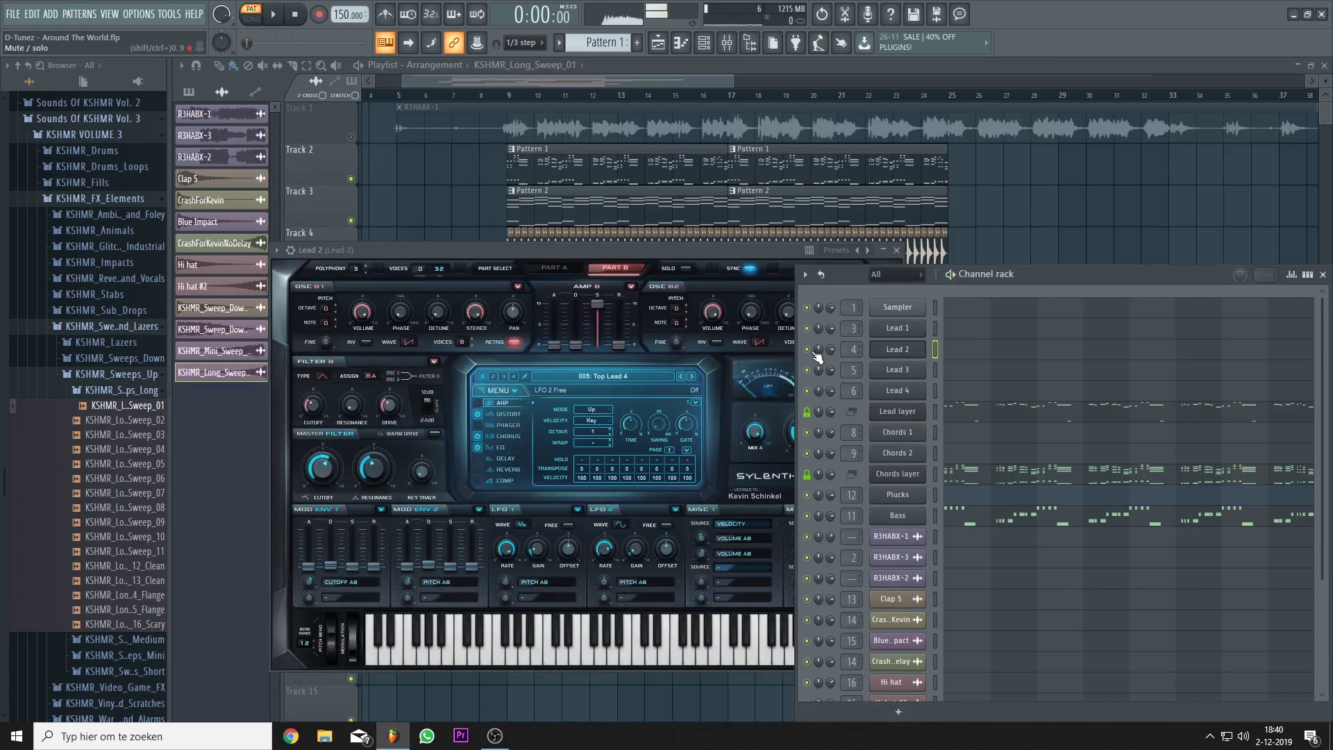
Step: Solo Lead 4 during playback and set its Mod Env 2 Pitch AB amount to 2.600 and decay to 0.727
right_click(807, 433)
right_click(807, 393)
click(898, 390)
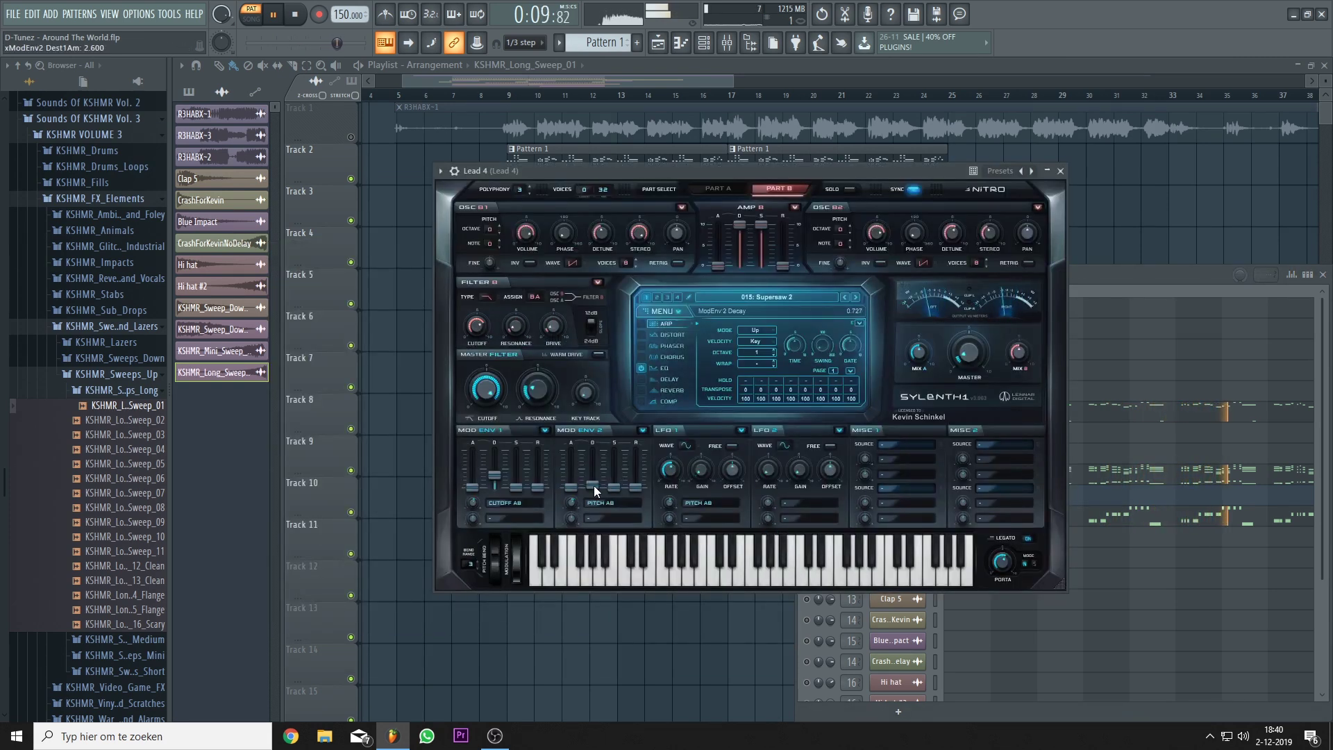
click(1080, 287)
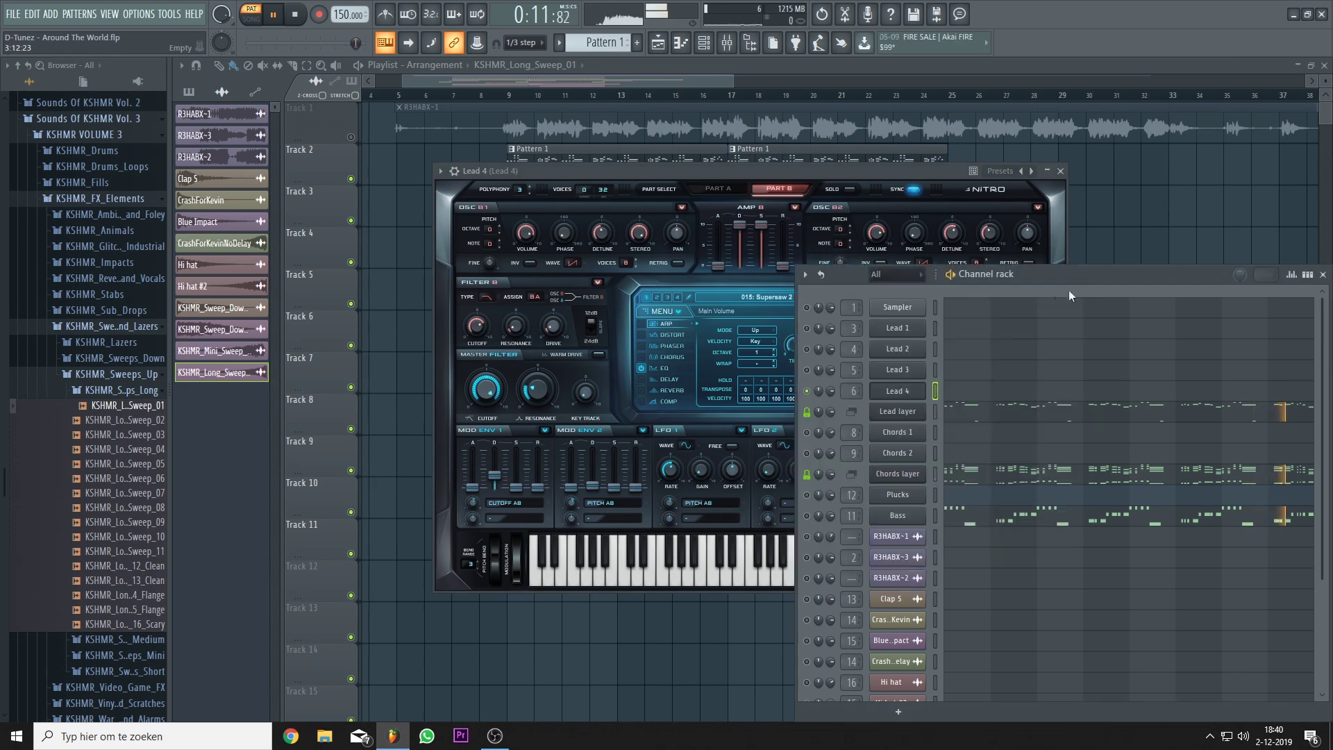
key(space)
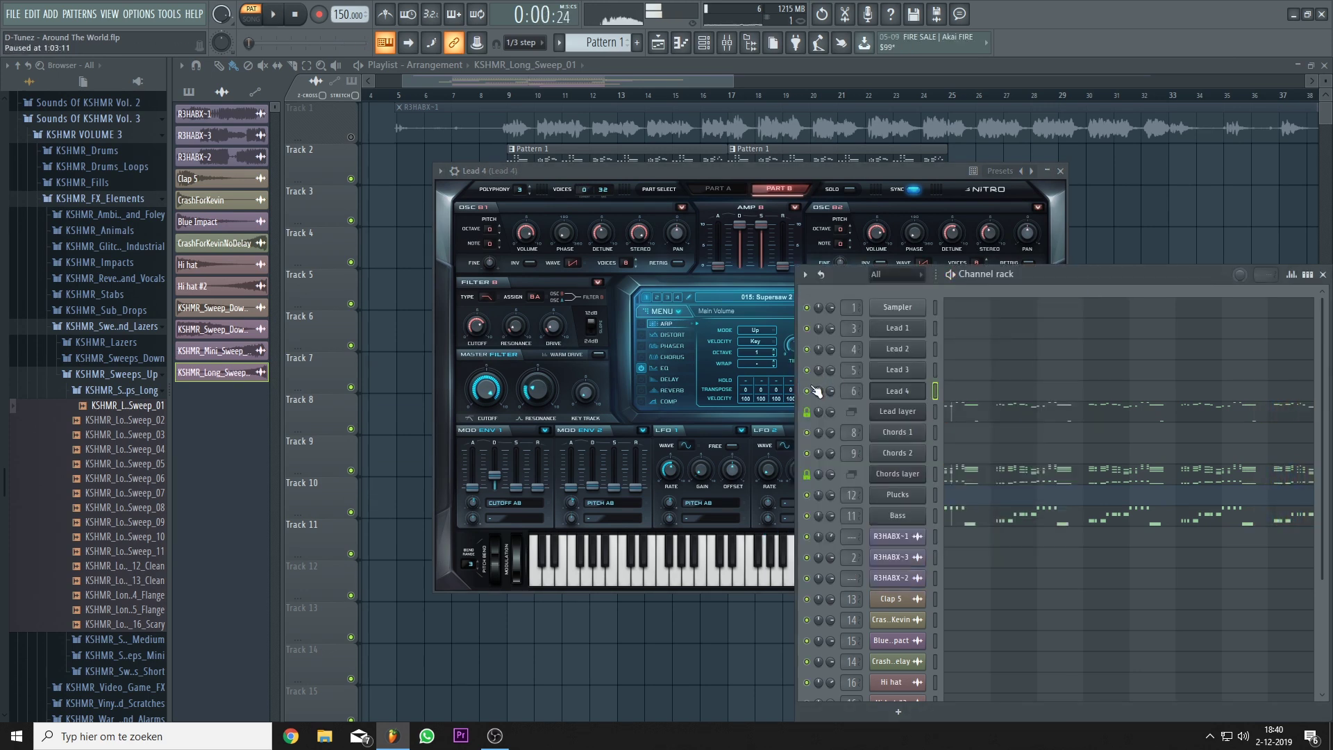
Step: Compare the soloed leads during playback and set Lead 3's Mod Env 1 Pitch AB amount to 2.267
key(space)
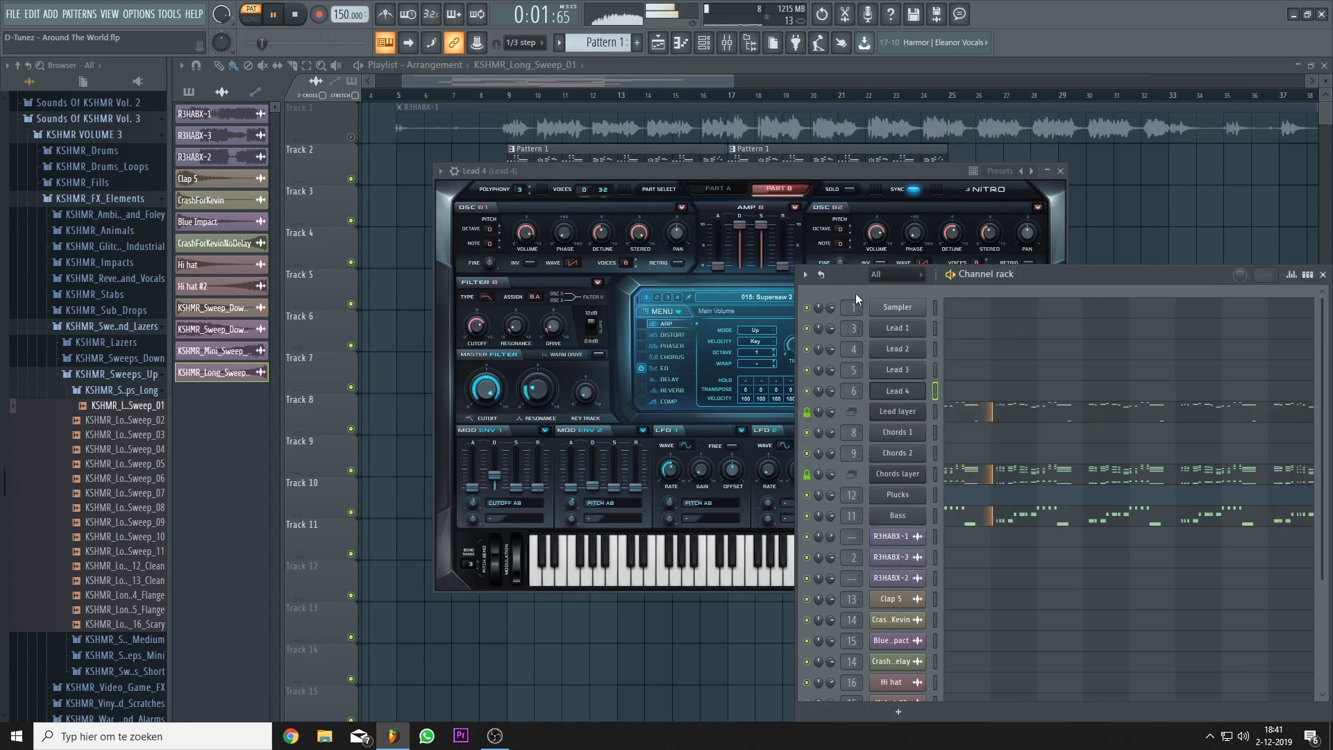
right_click(810, 354)
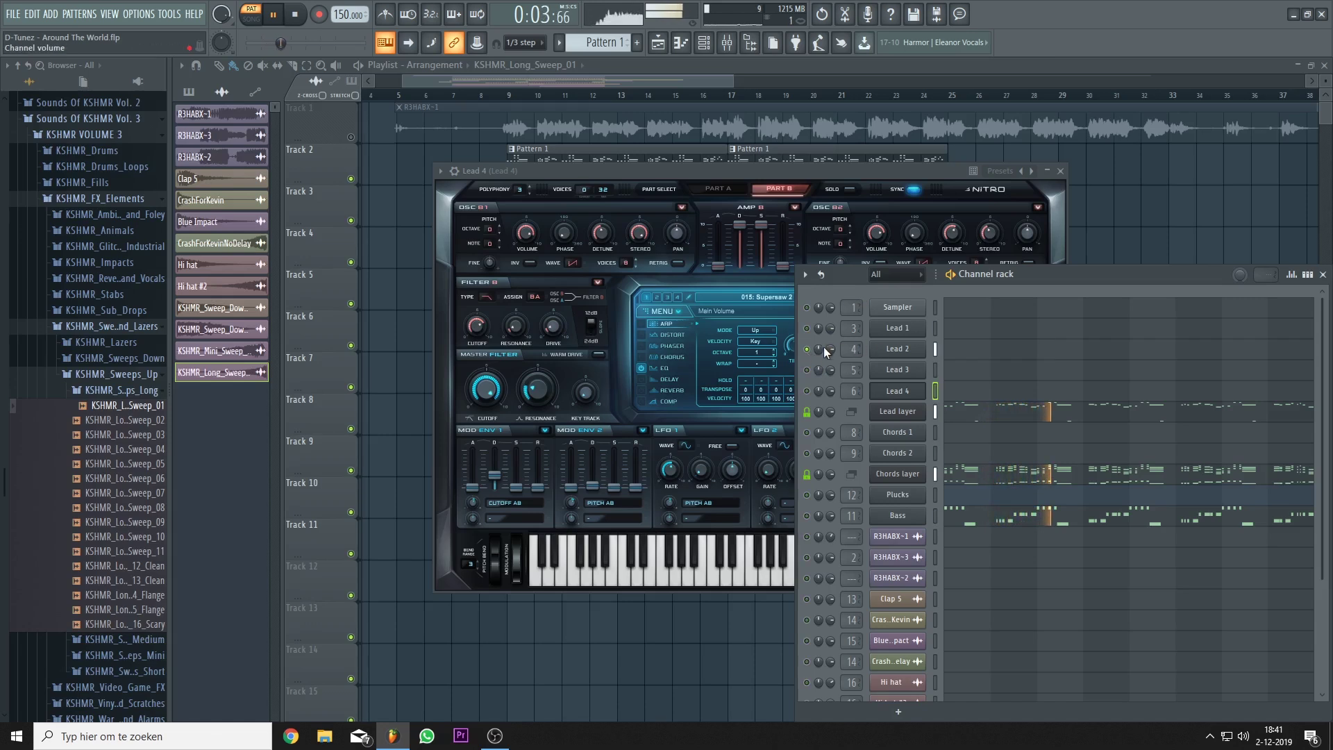
right_click(809, 393)
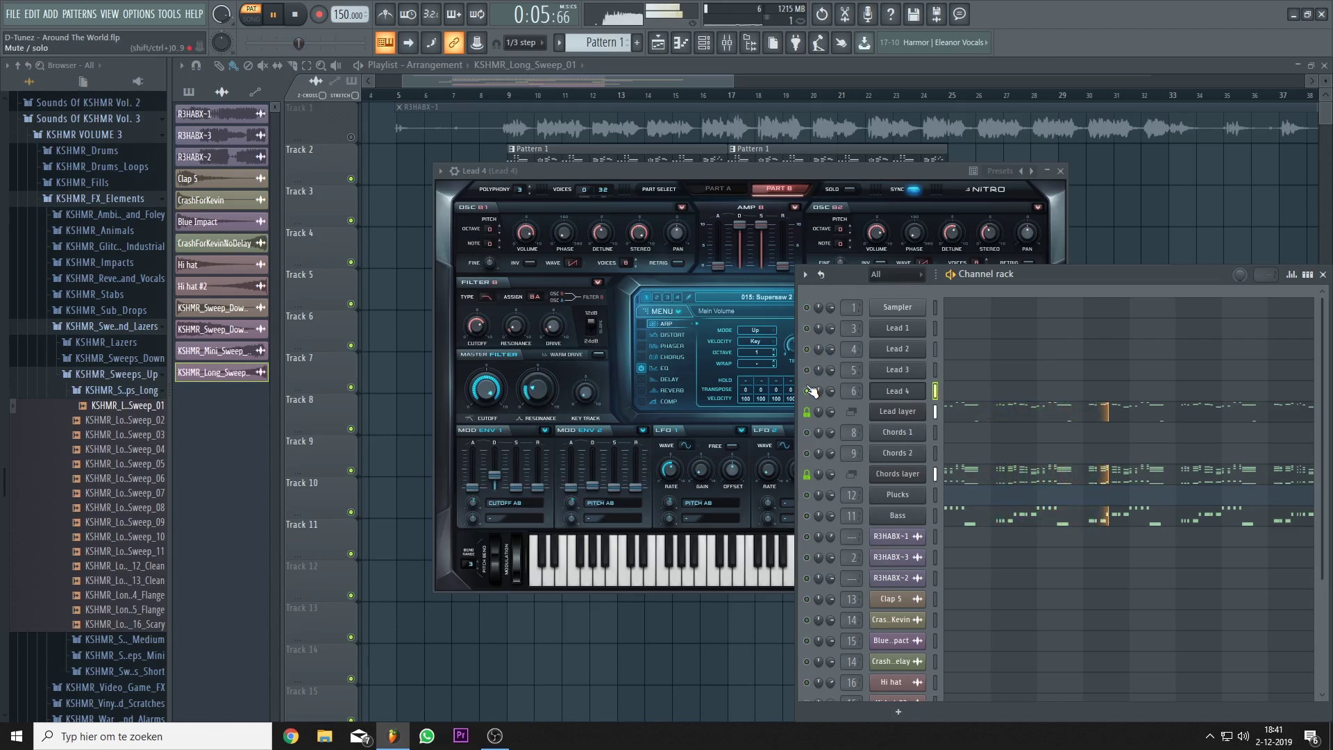
click(898, 370)
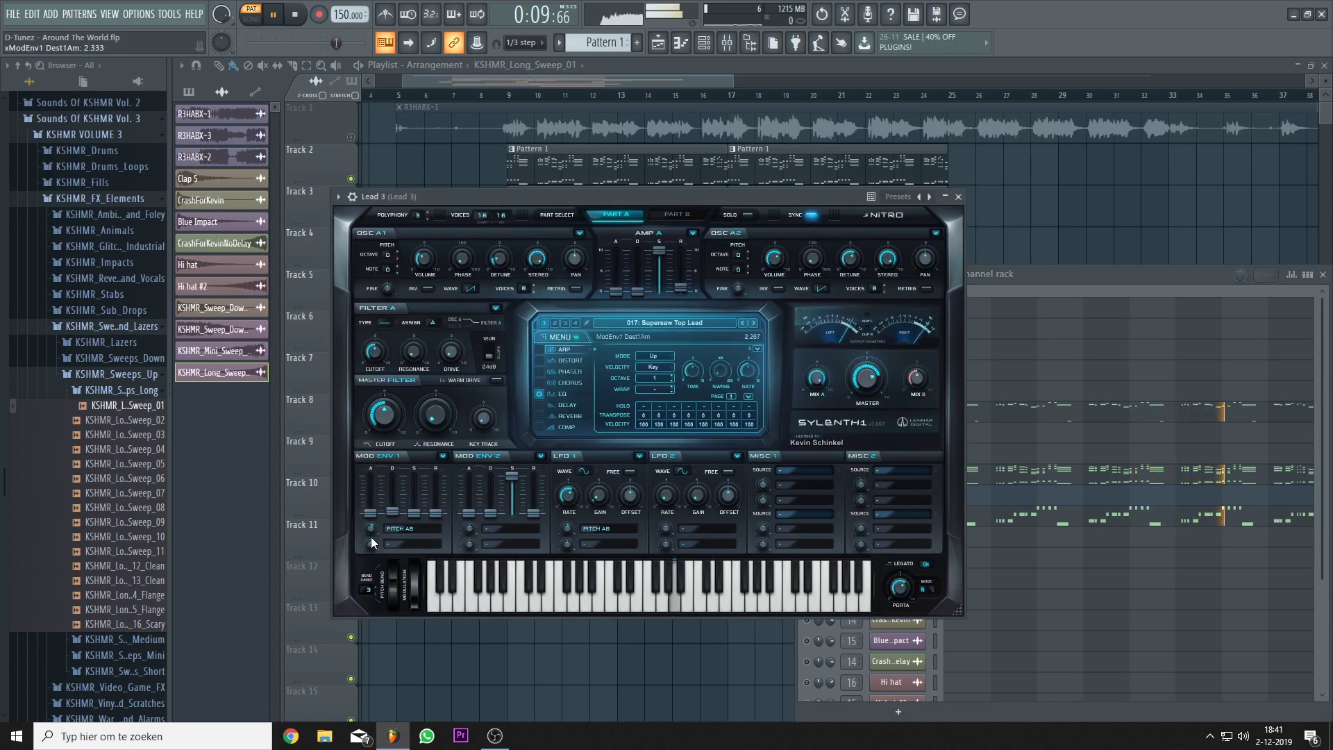
click(1073, 286)
key(space)
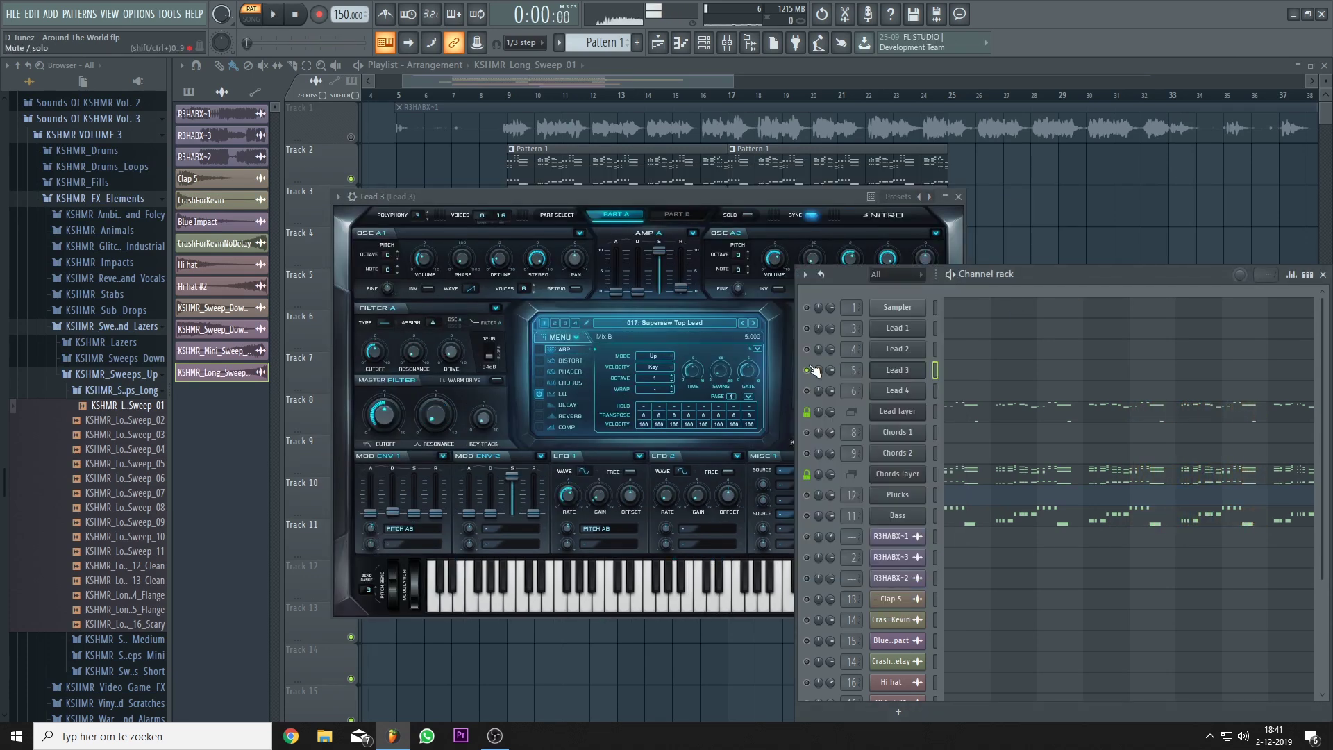
Step: Play the full pattern and raise the Lead 1 mixer track's volume, soloing it briefly to check the level
key(space)
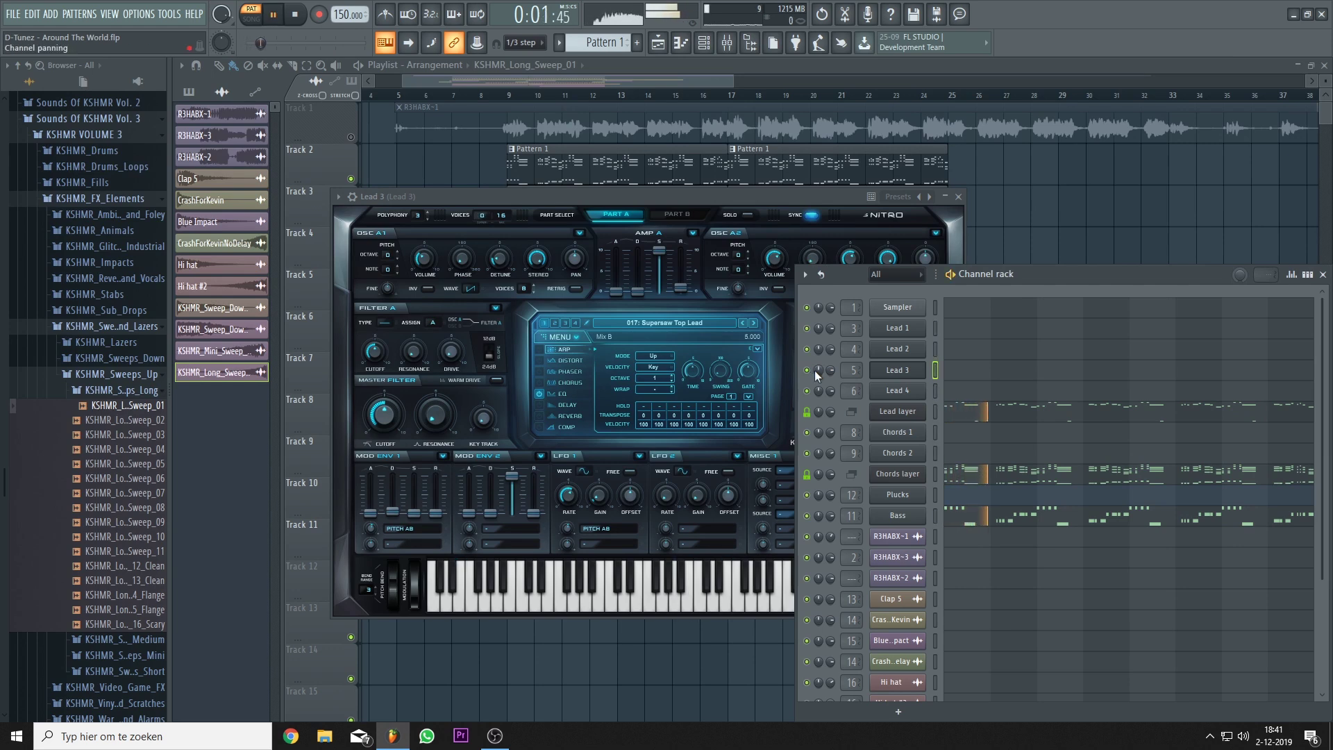
click(727, 42)
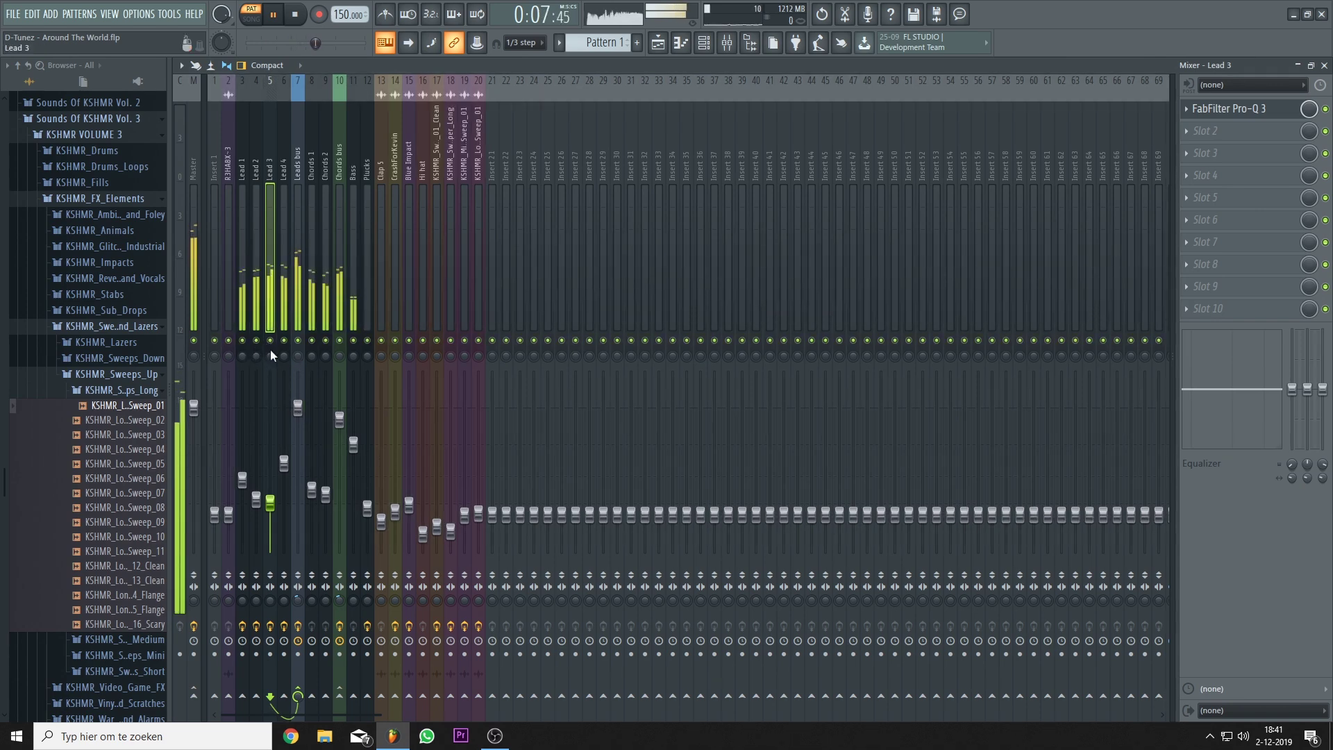
right_click(242, 340)
drag(242, 480, 242, 458)
right_click(243, 340)
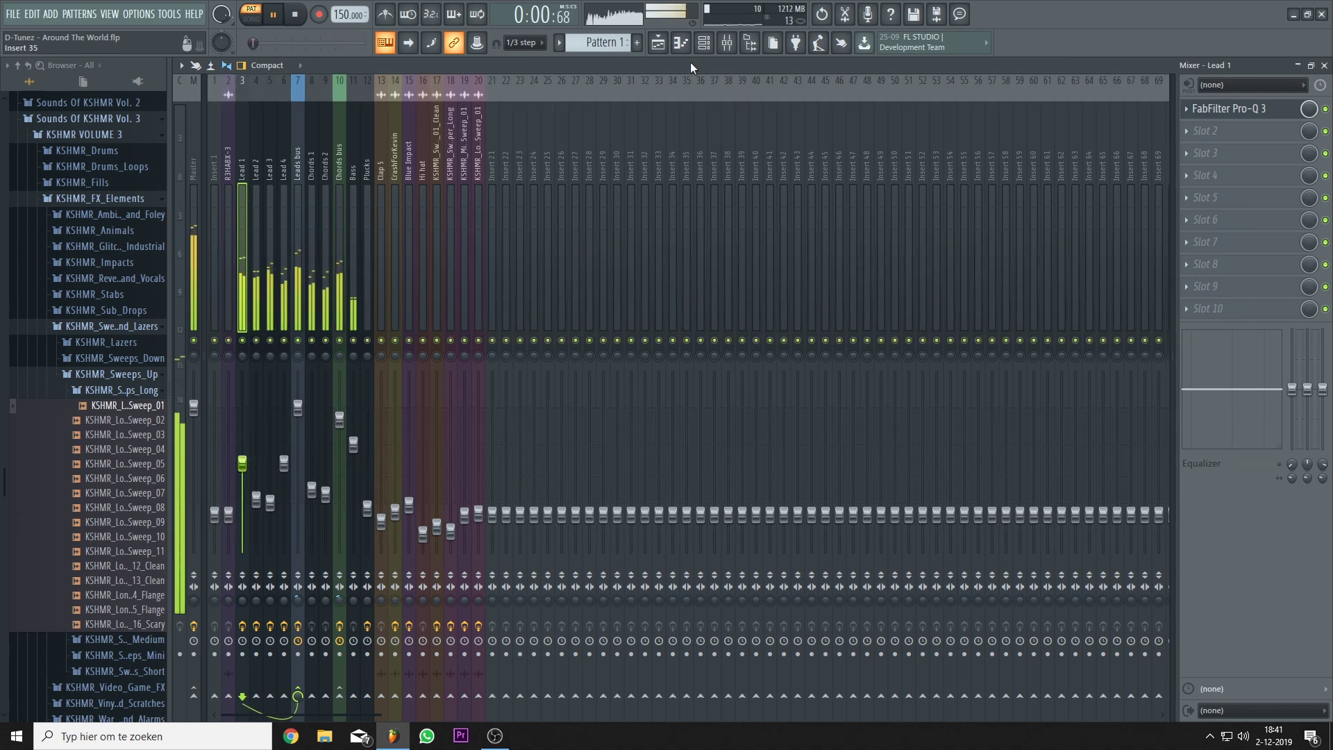
Step: Solo Lead 1 and then Lead 2 in the channel rack, and set Lead 2's Mod Env 2 decay to 0.323
click(702, 43)
right_click(807, 328)
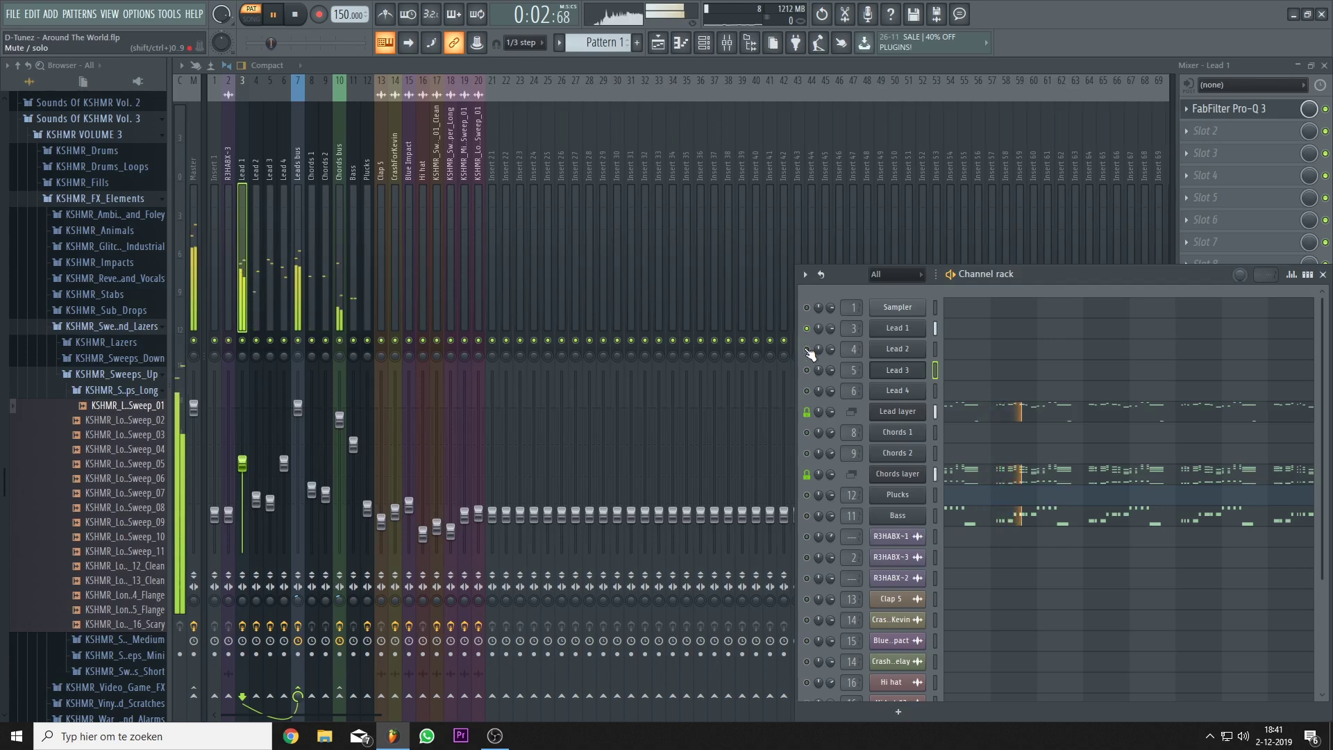
right_click(807, 349)
click(896, 349)
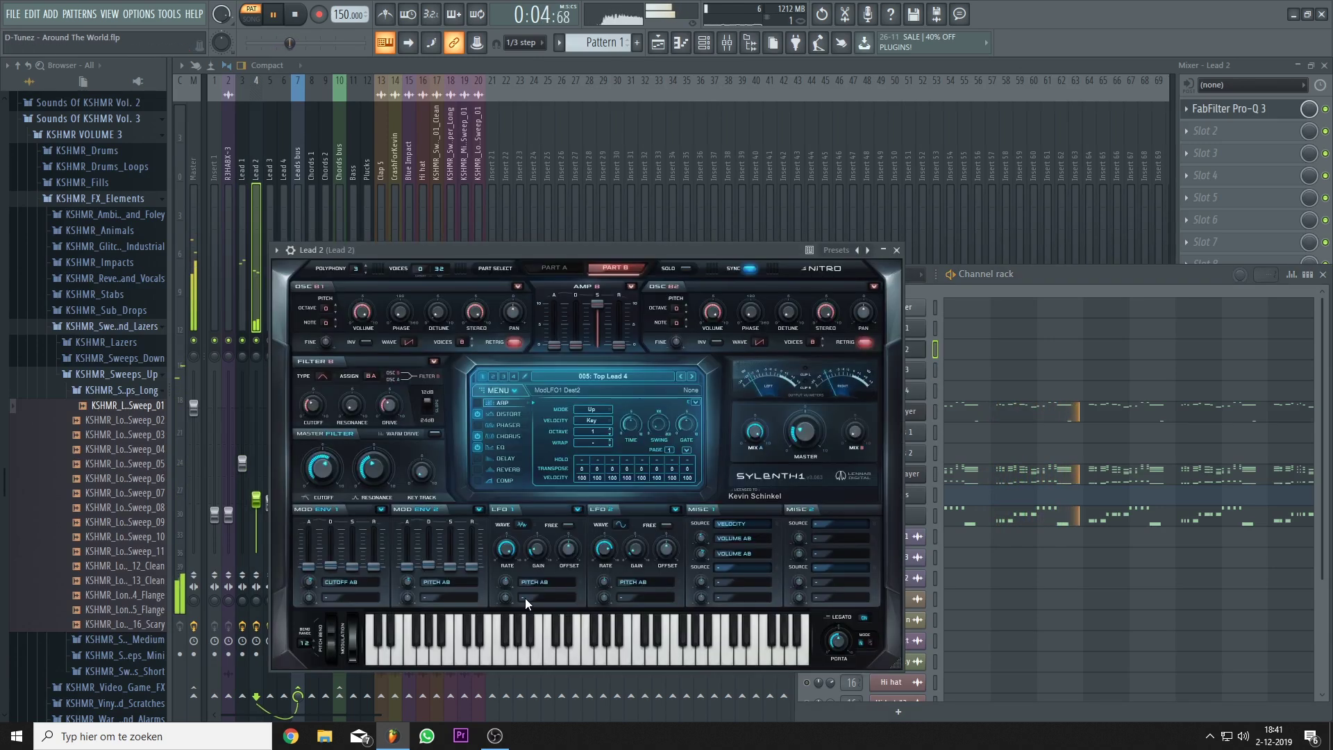
scroll(409, 583, up, 2)
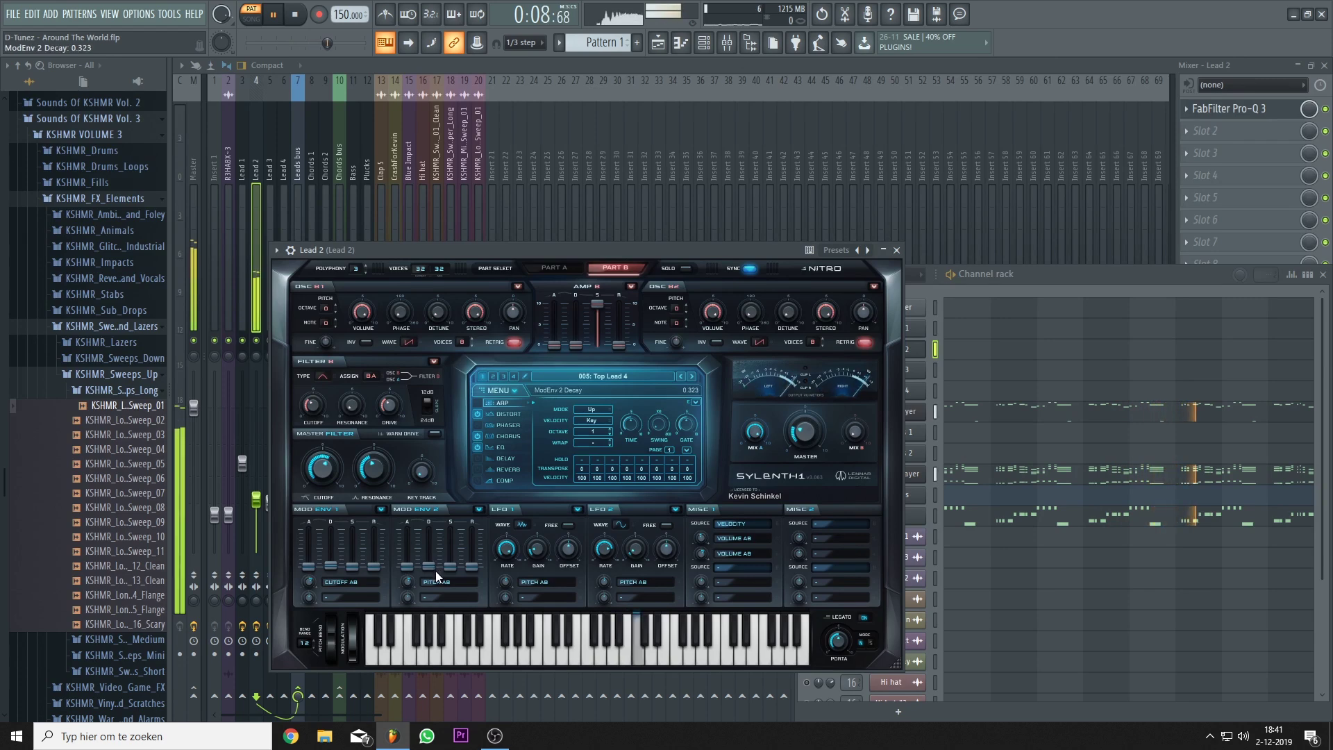
Step: Solo Lead 4 during playback, set its Mod Env 2 Pitch AB amount to 2.800, and check it in the full pattern
click(958, 291)
right_click(809, 347)
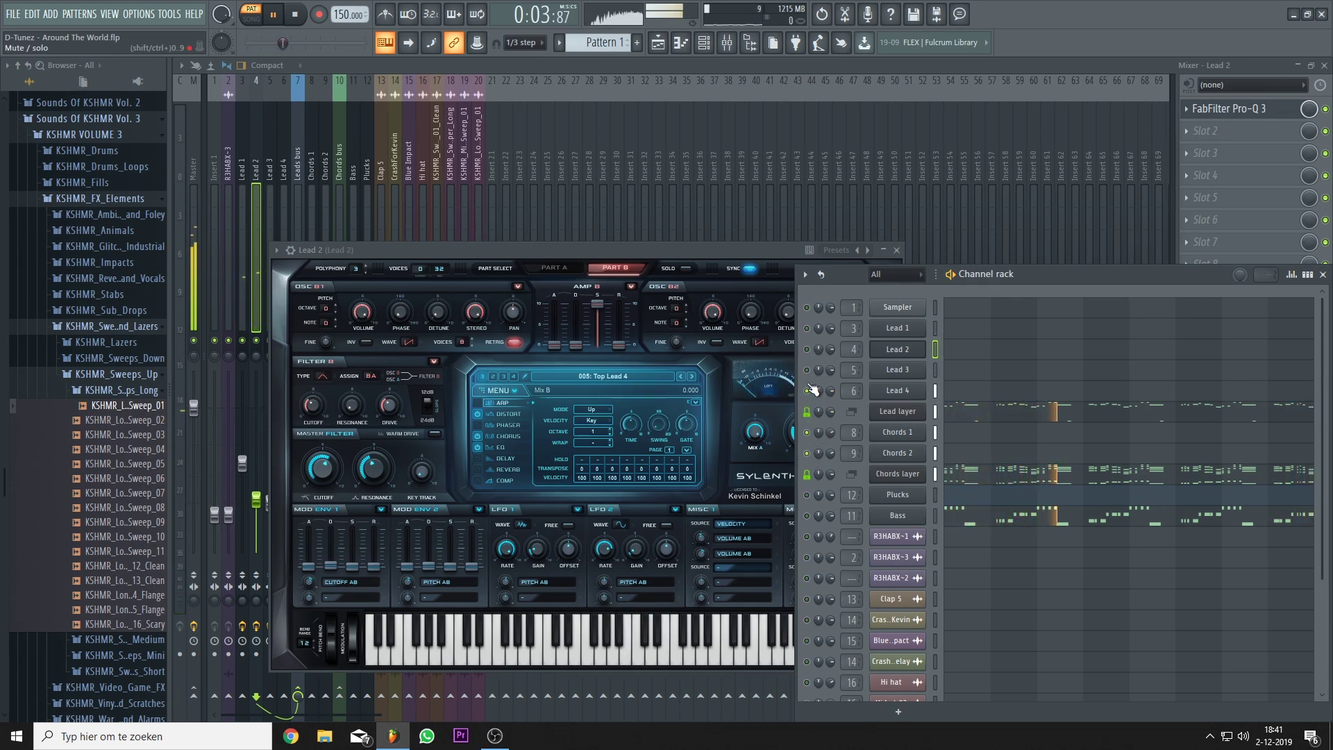
click(896, 390)
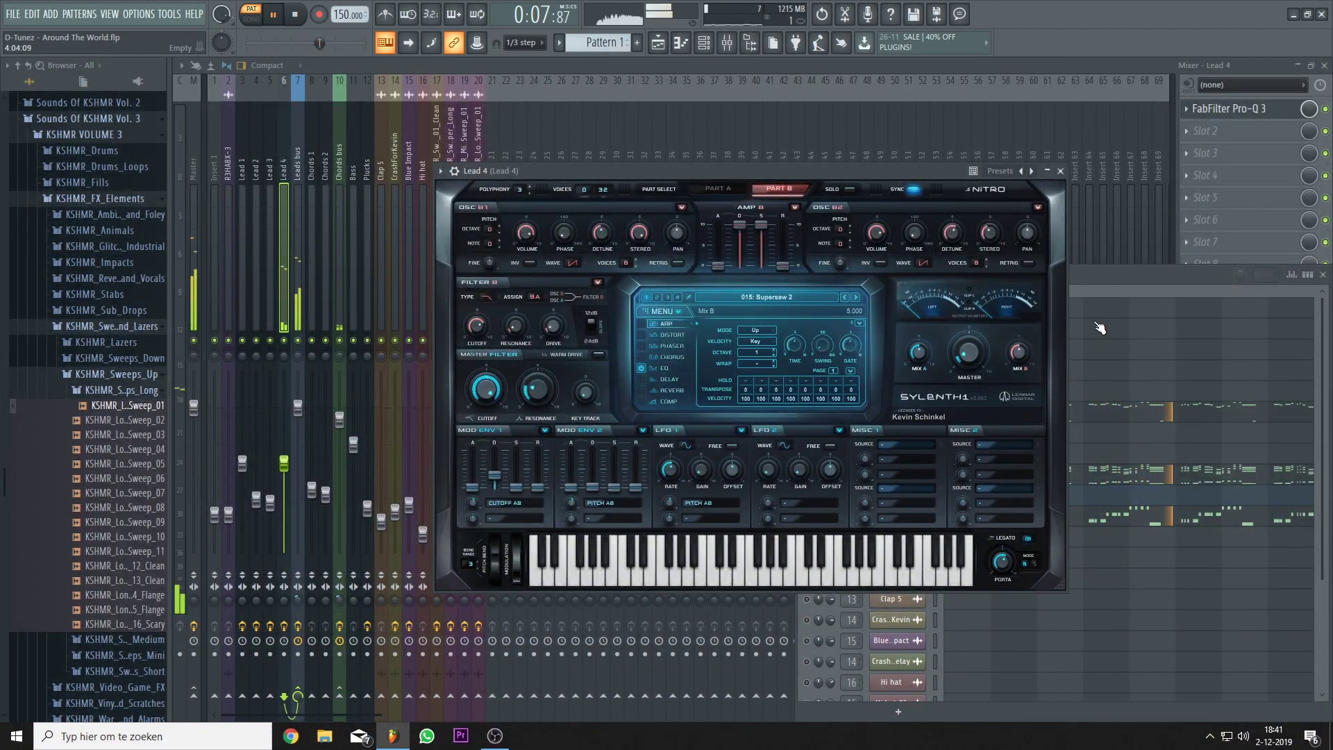
click(1094, 291)
click(572, 502)
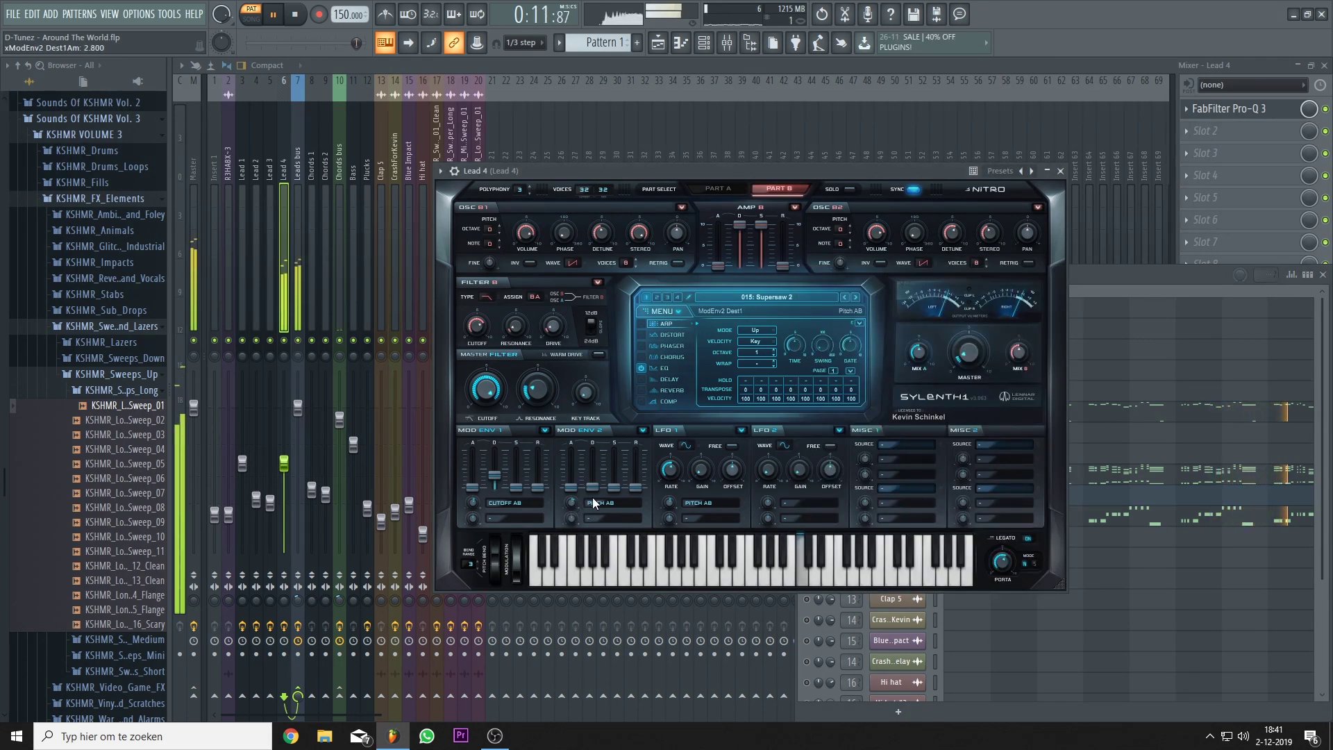
click(1102, 285)
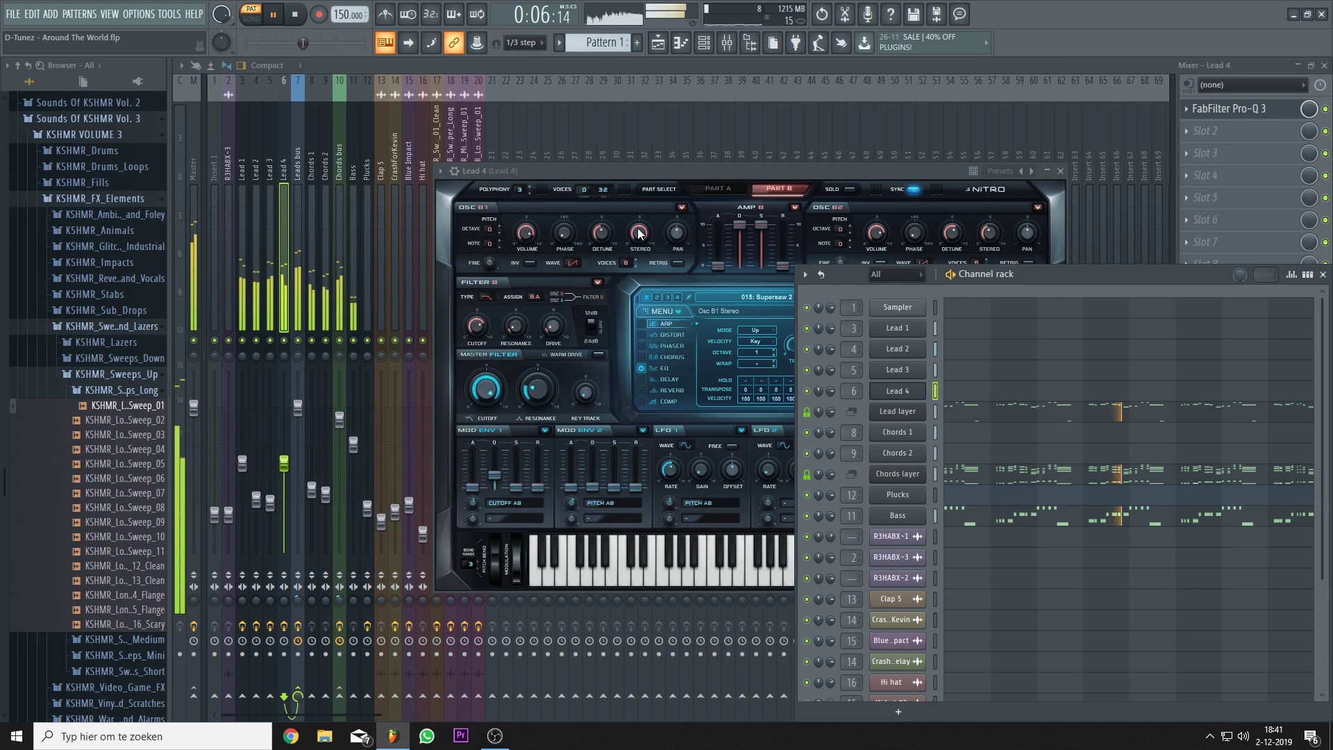
key(space)
Step: Open the arrangement in the playlist and place the song playback position at bar 7
click(657, 43)
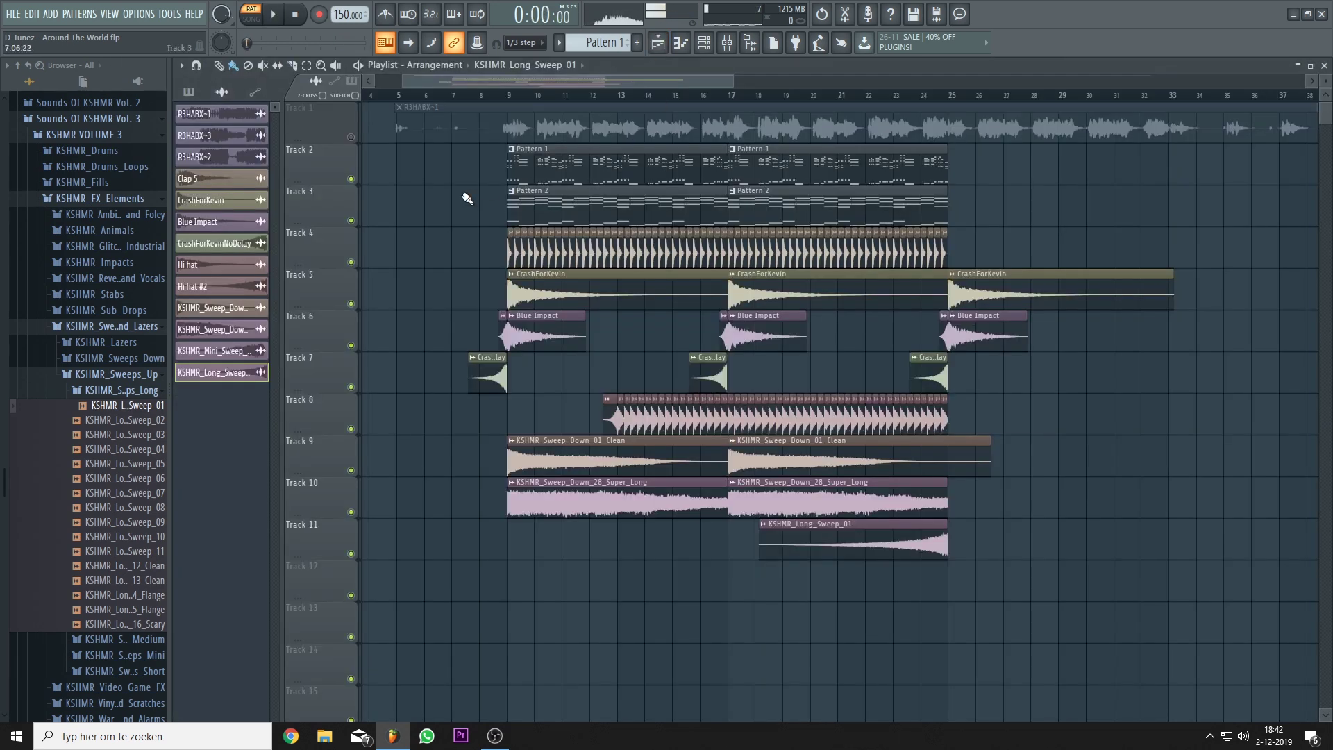
click(456, 95)
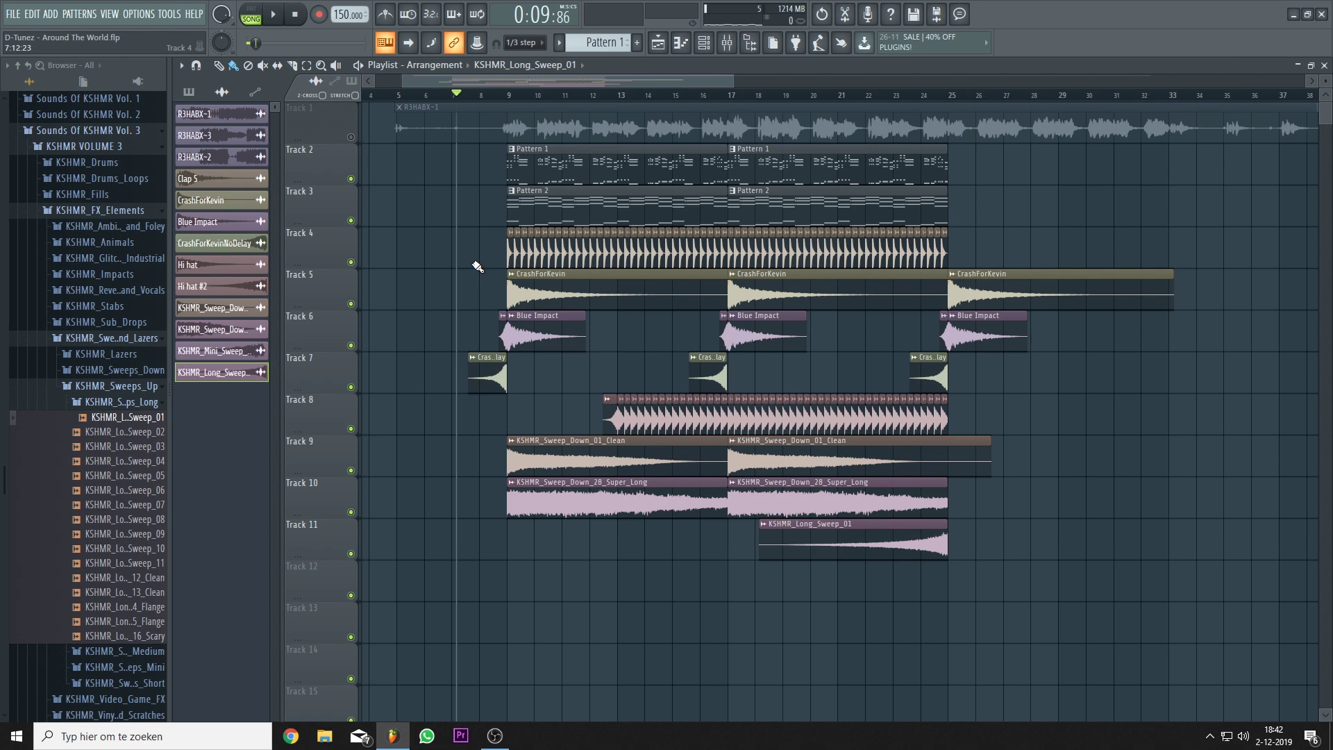
Step: Switch to OBS to check the recording status and audio levels, and return to the FL Studio playlist
click(495, 738)
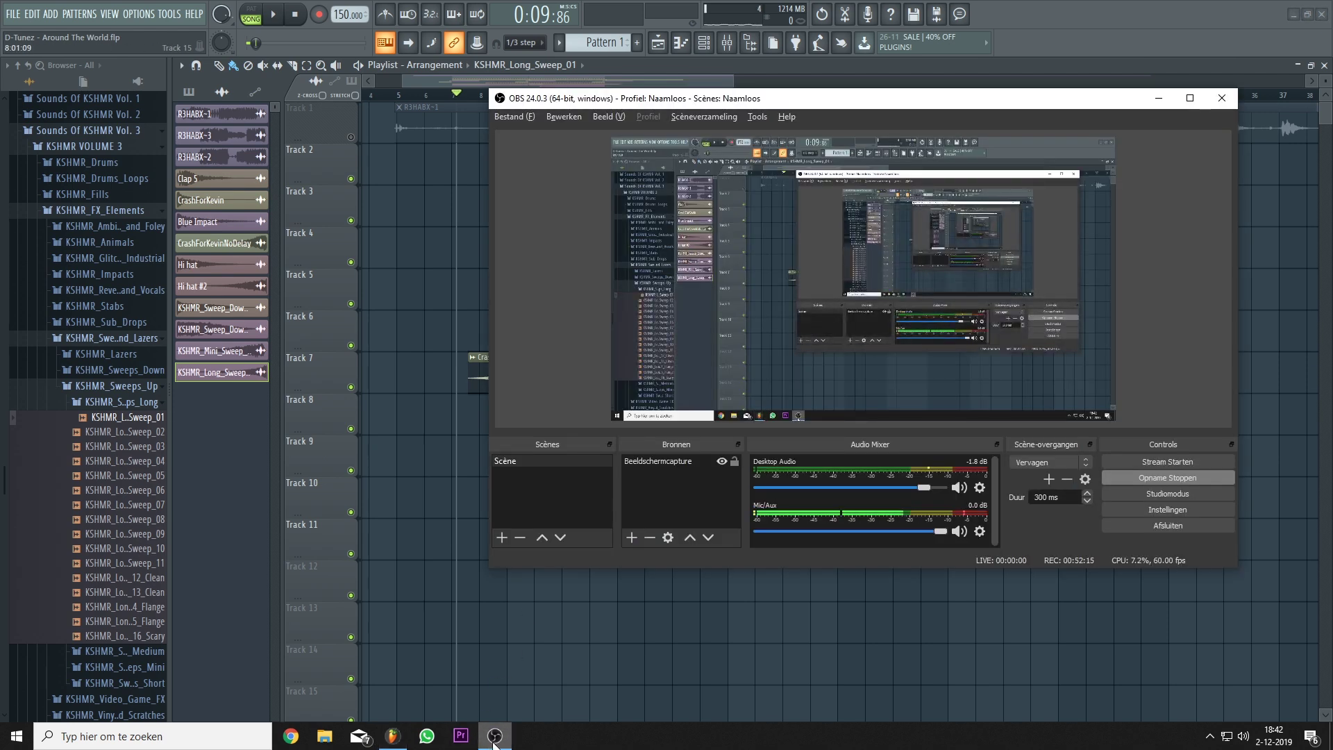
click(495, 739)
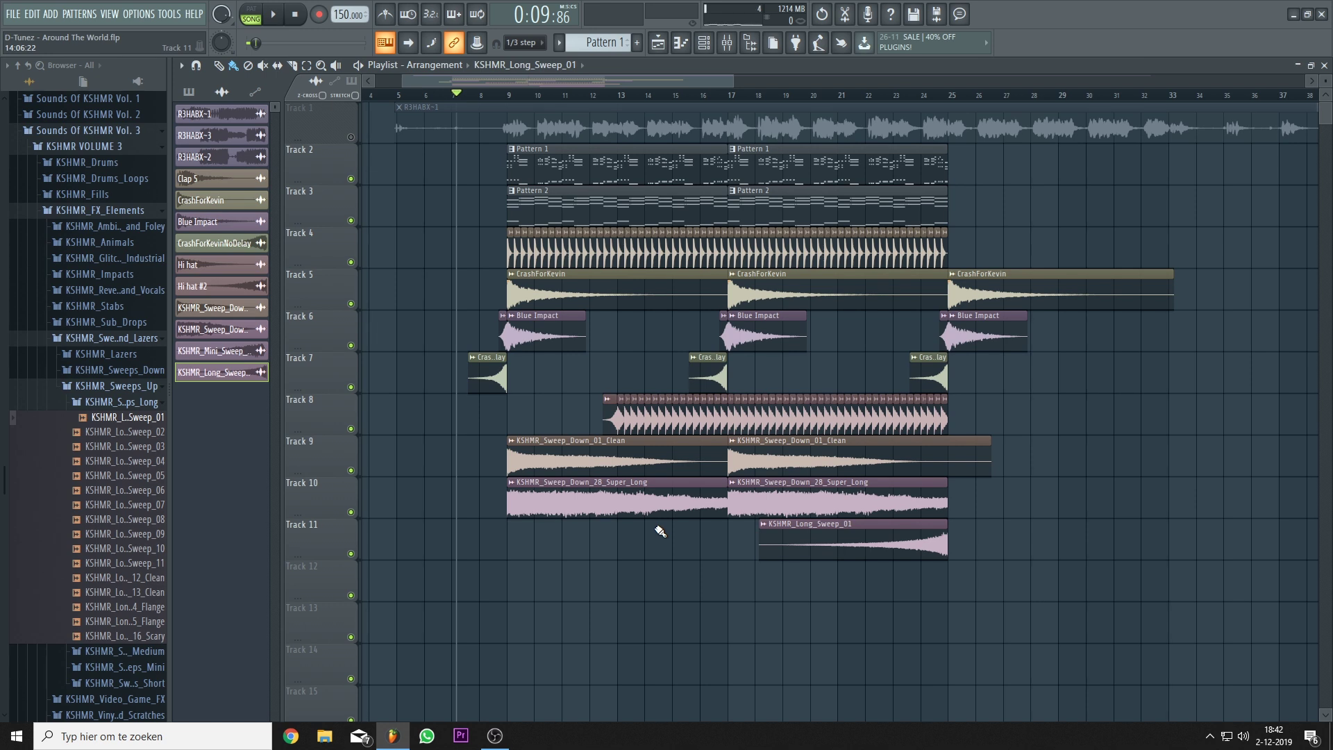
Step: Play the arrangement from bar 7 through the end of the drop, save the project, and stop playback
key(space)
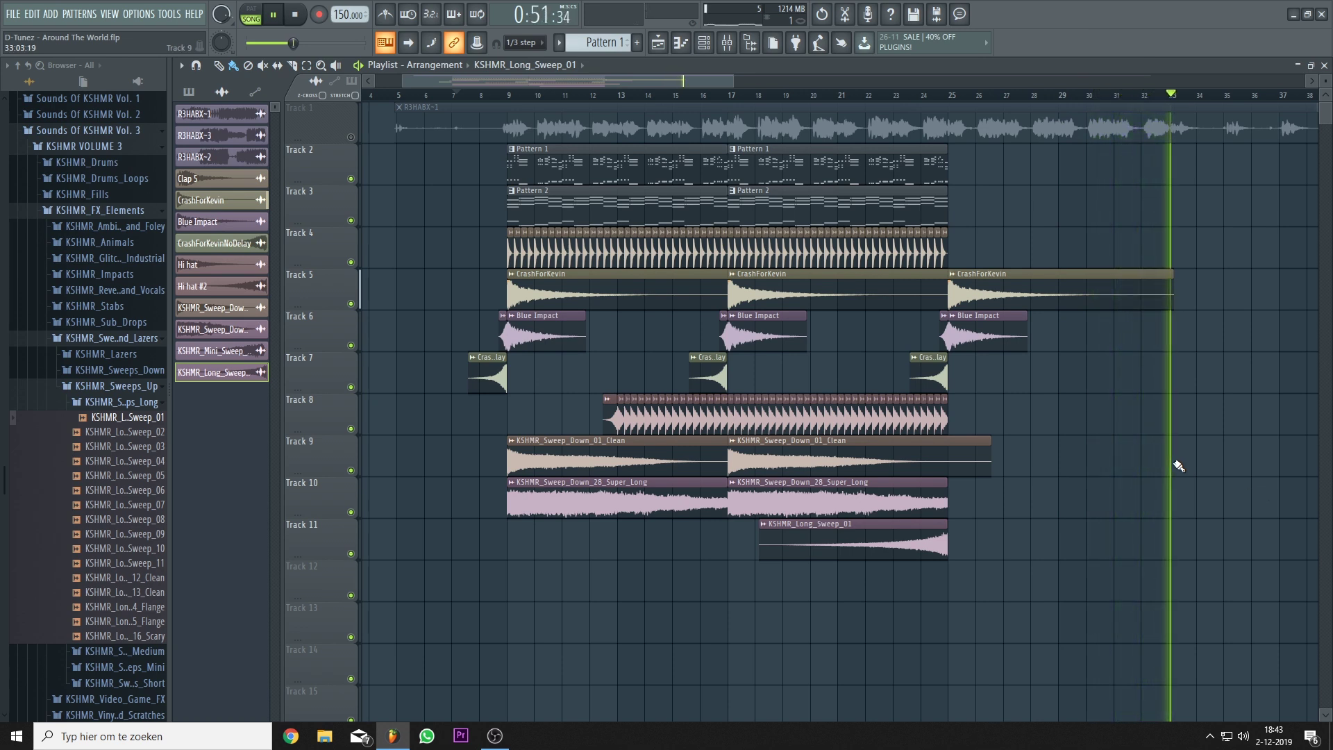
key(ctrl+s)
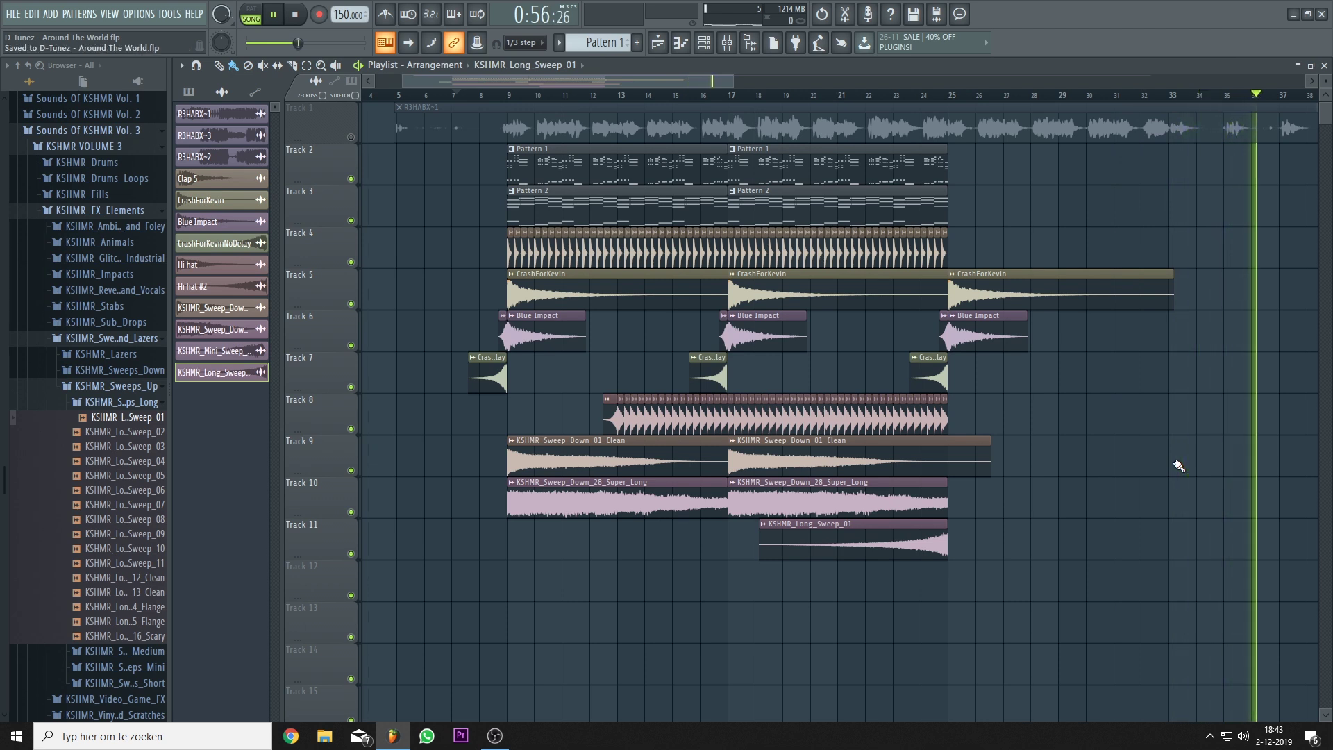
key(space)
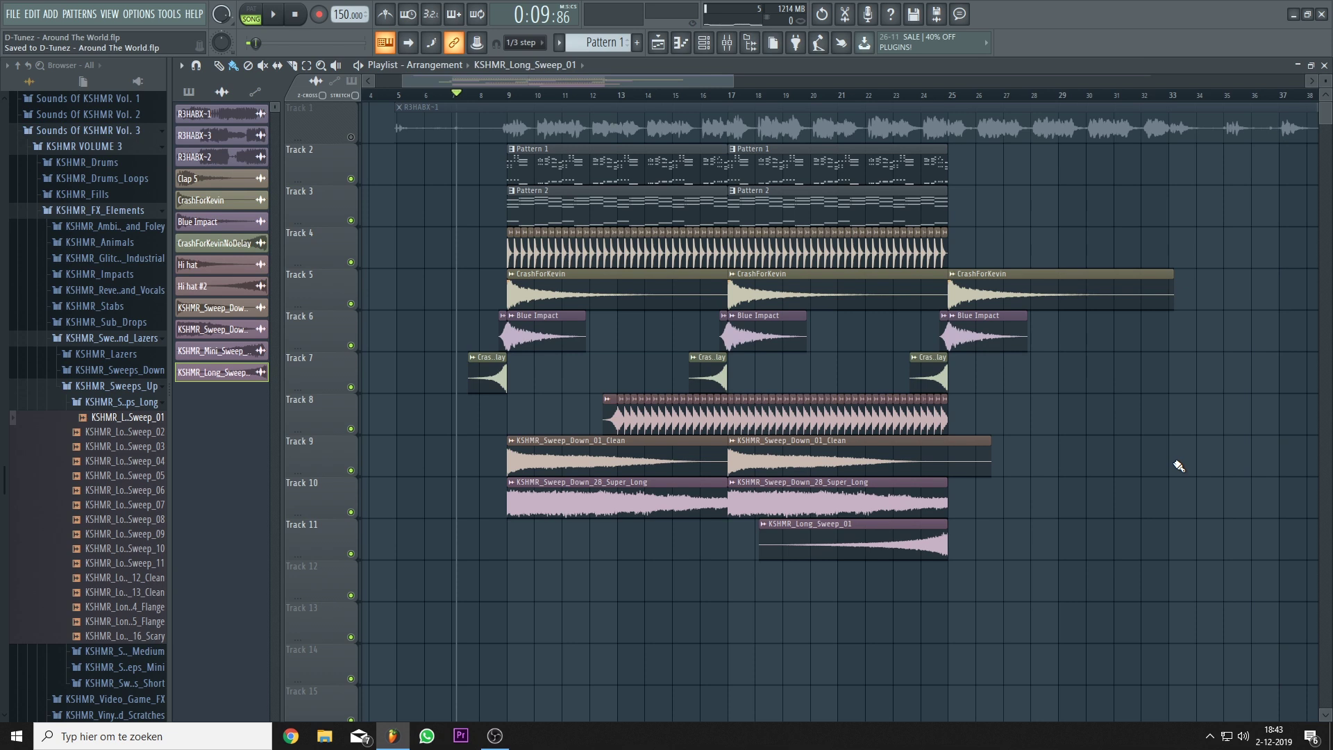